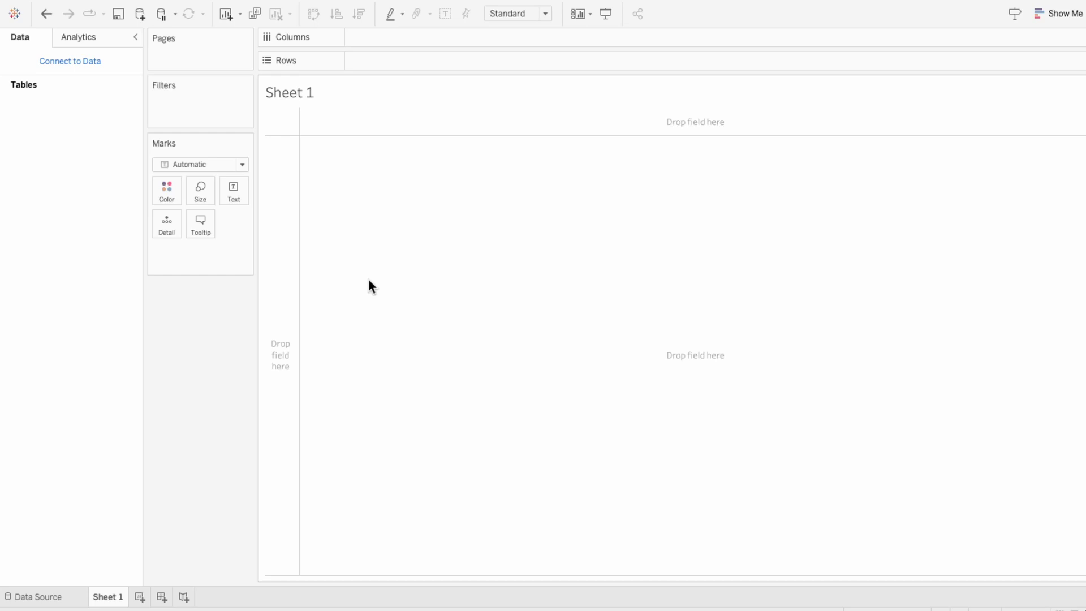
Connect to the Sample - Superstore saved data source and review its Orders data before returning to Sheet 1.
left_click(84, 62)
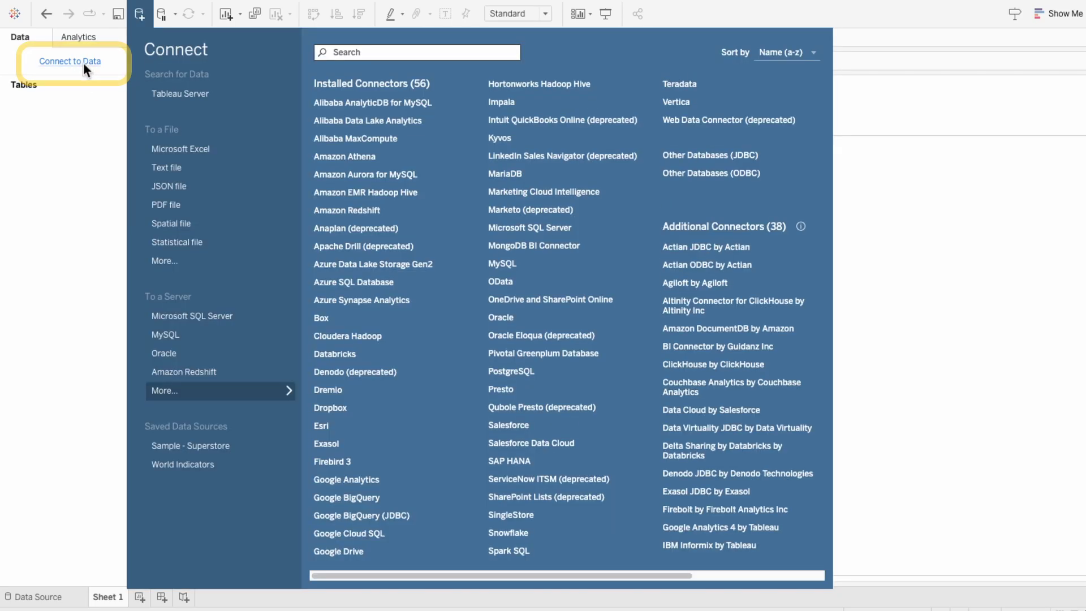
left_click(232, 444)
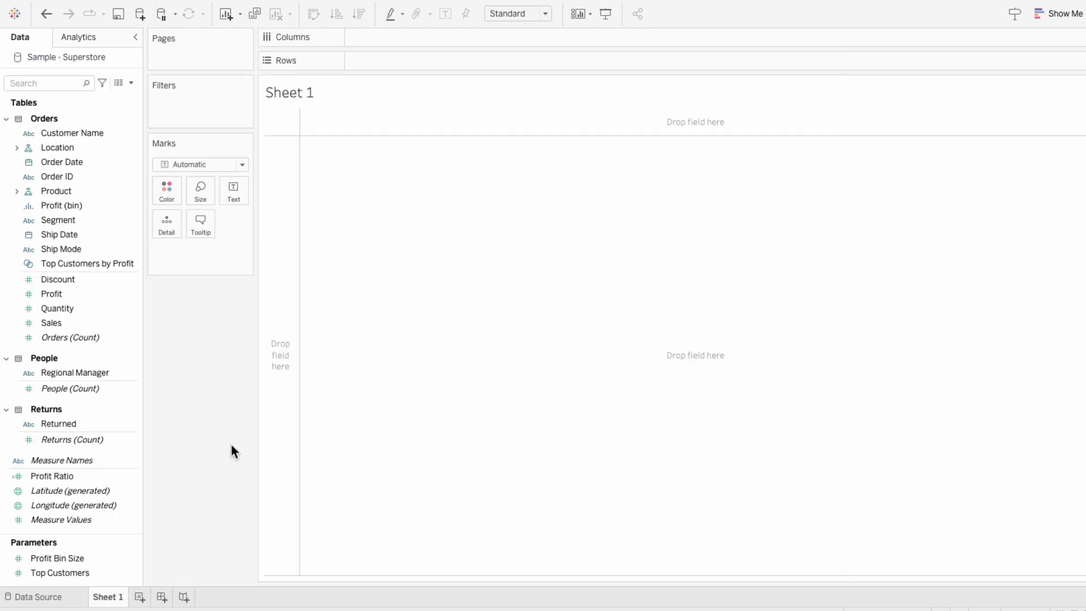
left_click(66, 603)
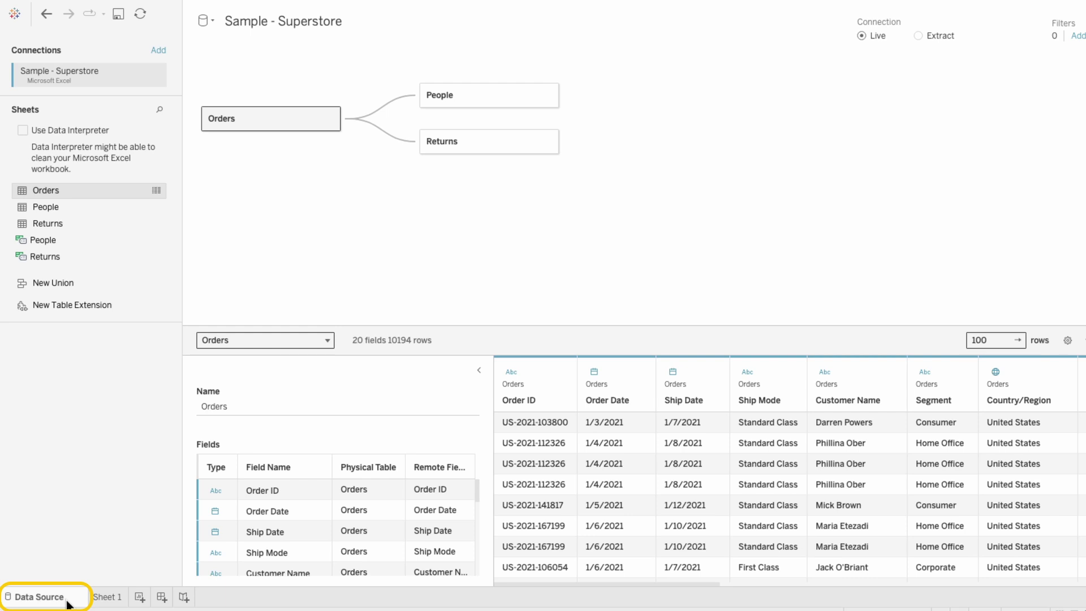
left_click_drag(514, 585, 843, 585)
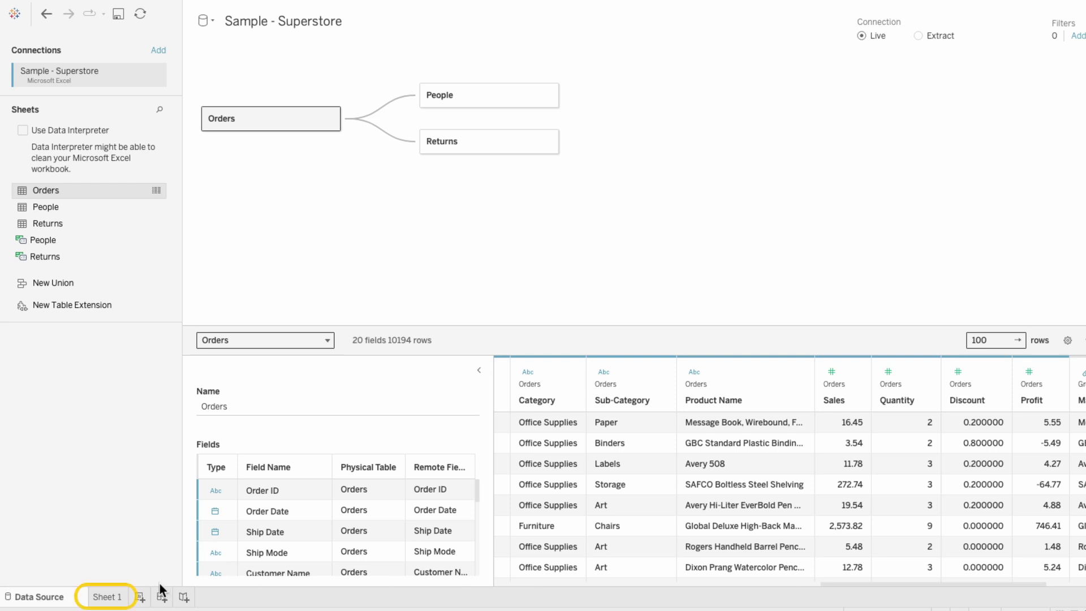
left_click(109, 601)
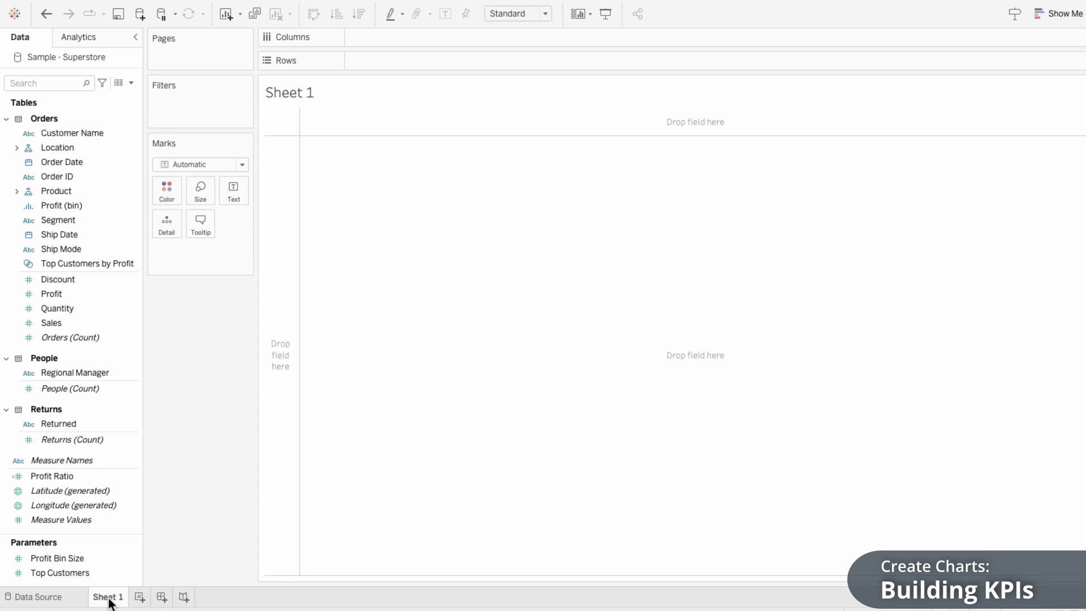
Add Measure Names to the view and remove the People and Returns counts, Discount, Profit Ratio and Quantity from the measure values.
double_click(98, 464)
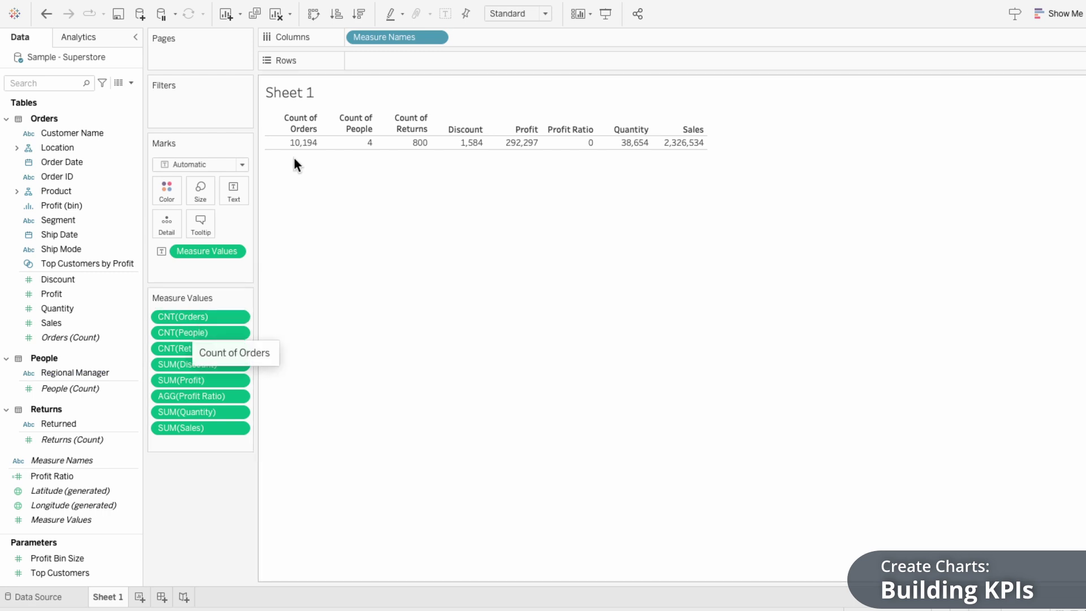
mouse_move(298, 152)
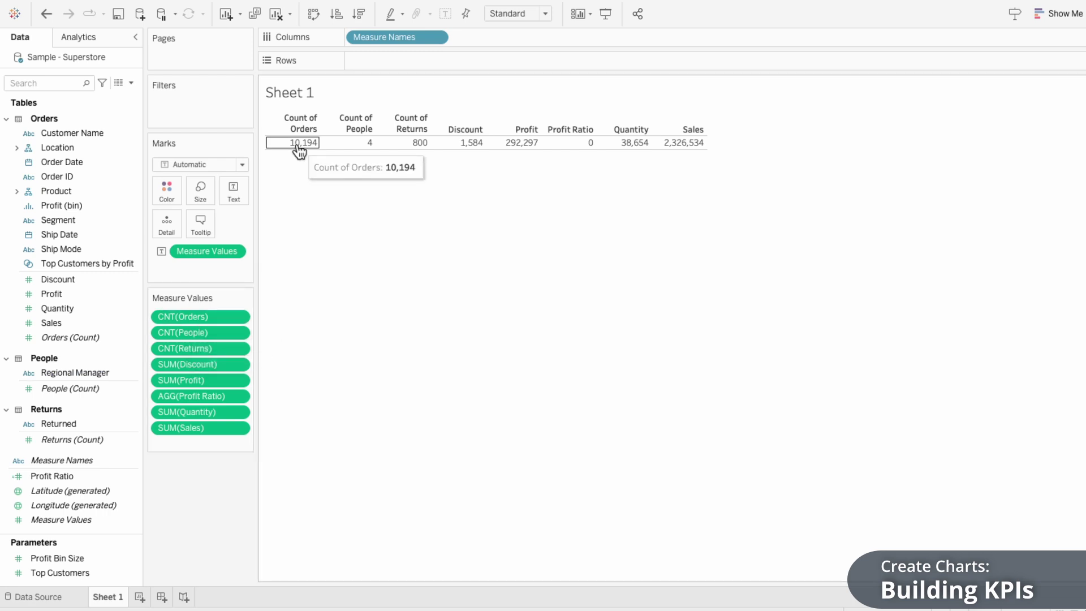
left_click(209, 332)
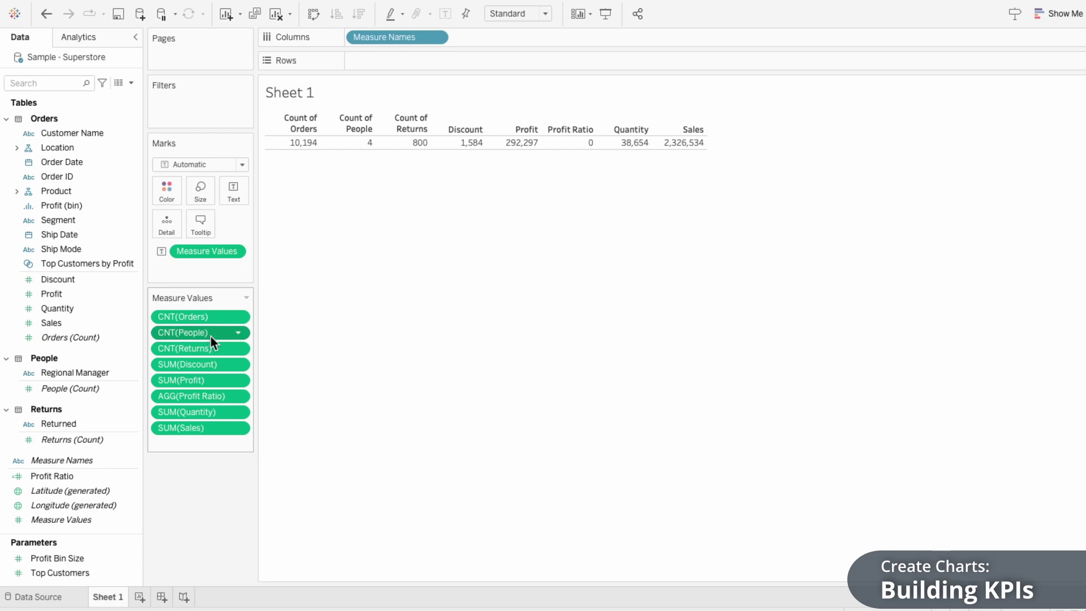
left_click(210, 348, "ctrl")
left_click(210, 363, "ctrl")
left_click(209, 396, "ctrl")
left_click(209, 412, "ctrl")
right_click(208, 412)
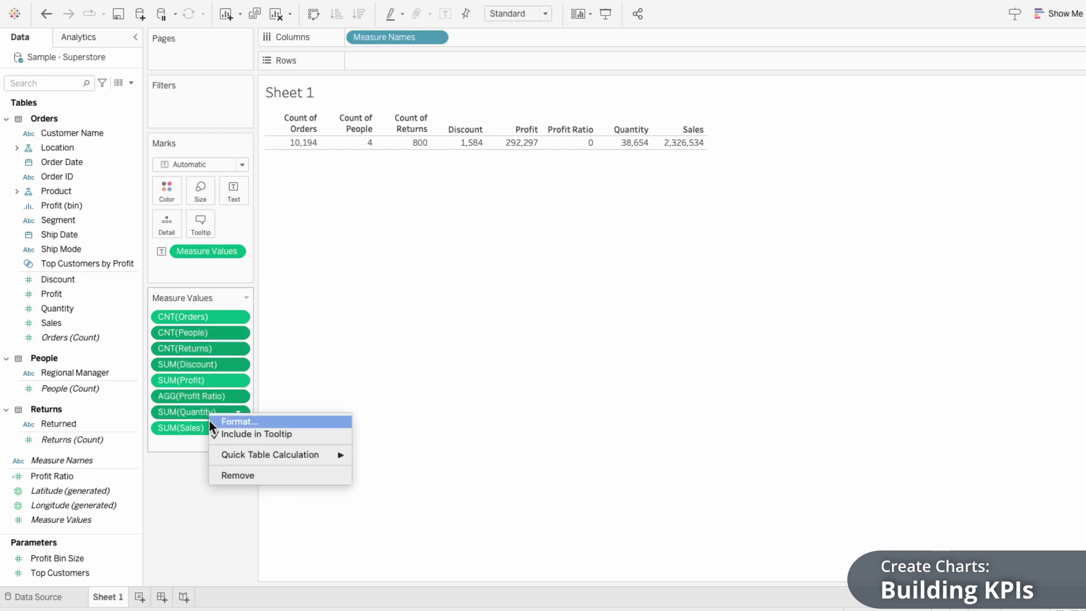
left_click(222, 474)
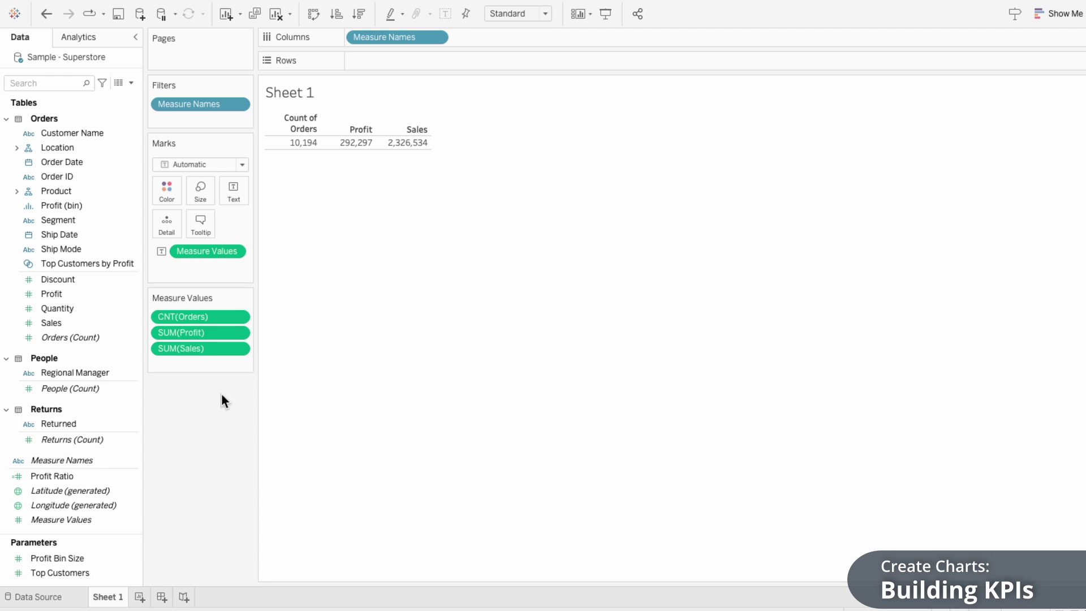
Order the measures as Sales, Profit and Orders count, and change the Orders count to a distinct count (COUNTD) of Order ID.
mouse_move(212, 349)
left_mouse_down()
mouse_move(212, 310)
mouse_move(215, 357)
left_mouse_up()
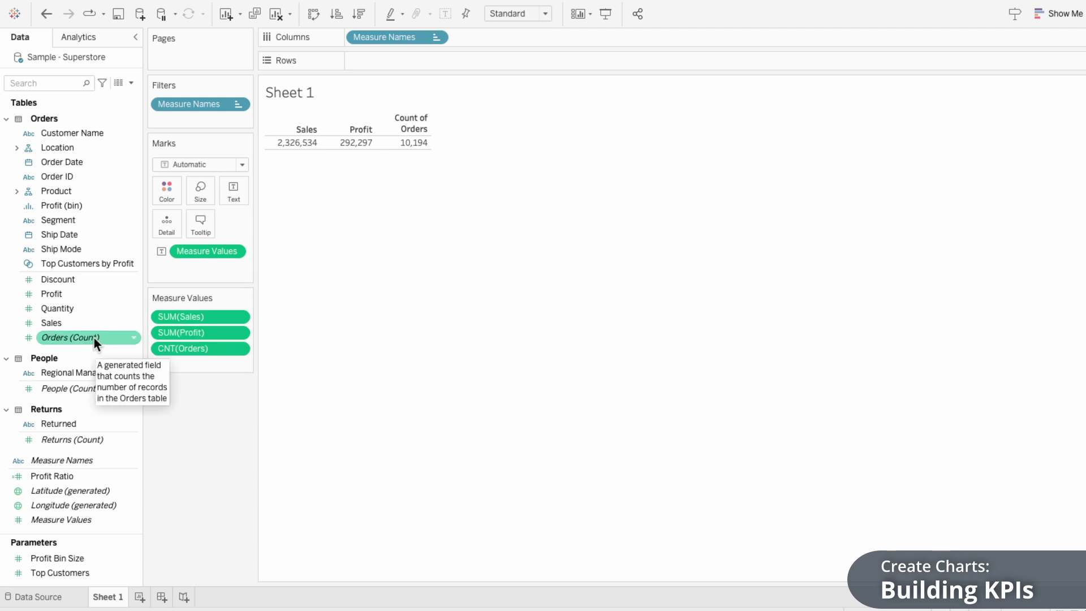
double_click(172, 348)
left_click(286, 353)
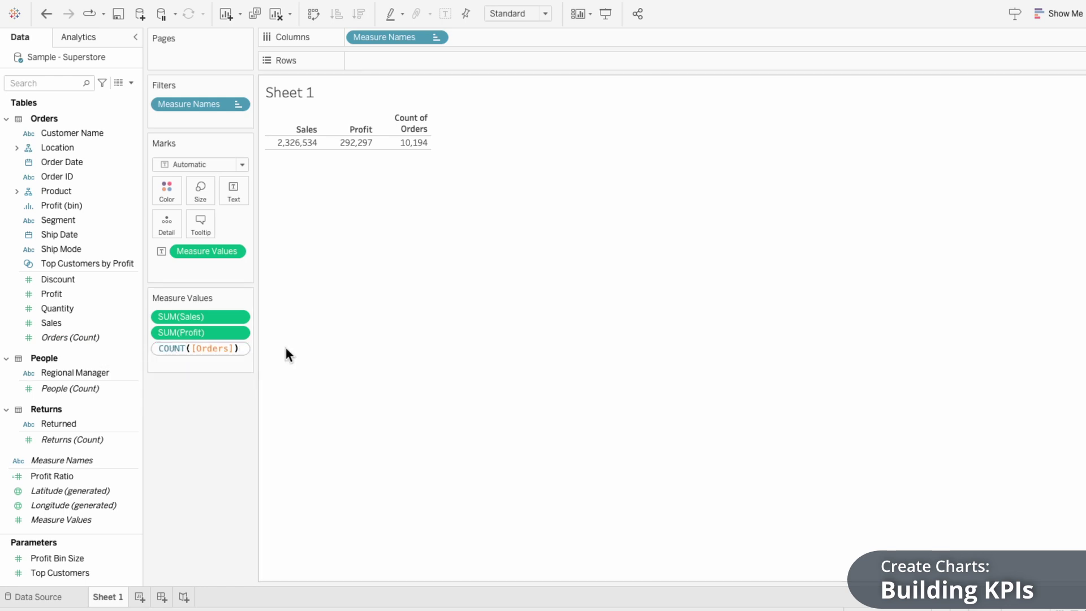
type("D")
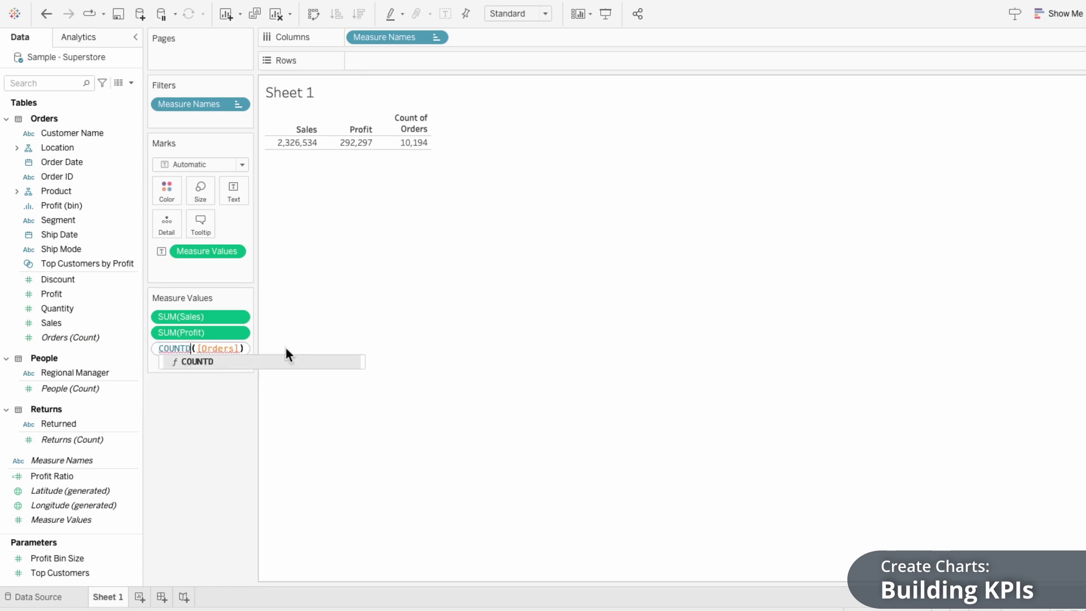
left_click(224, 348)
double_click(224, 348)
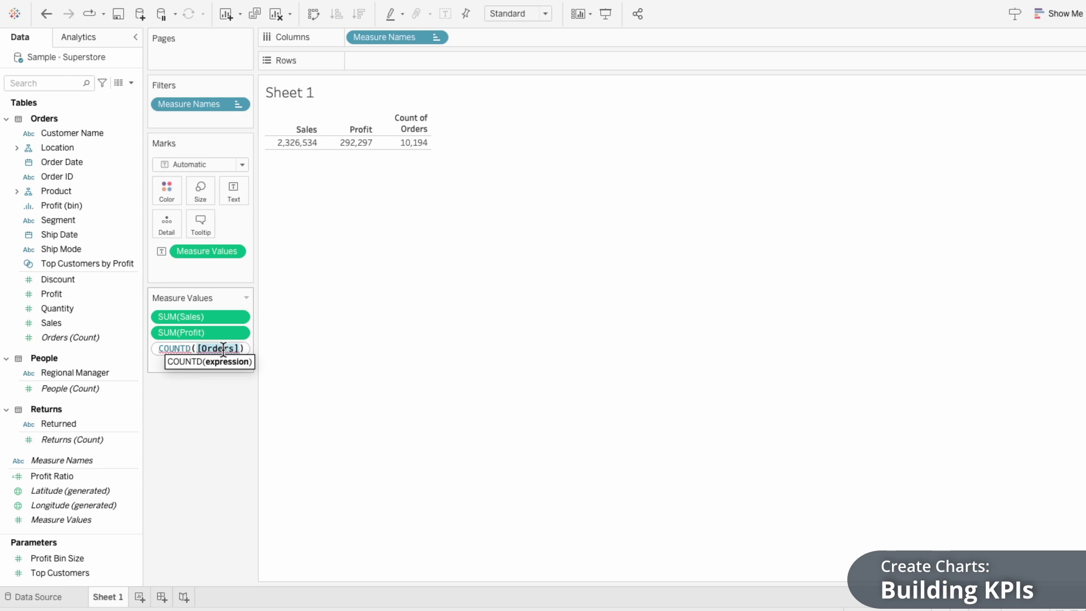
type("order")
key("Down")
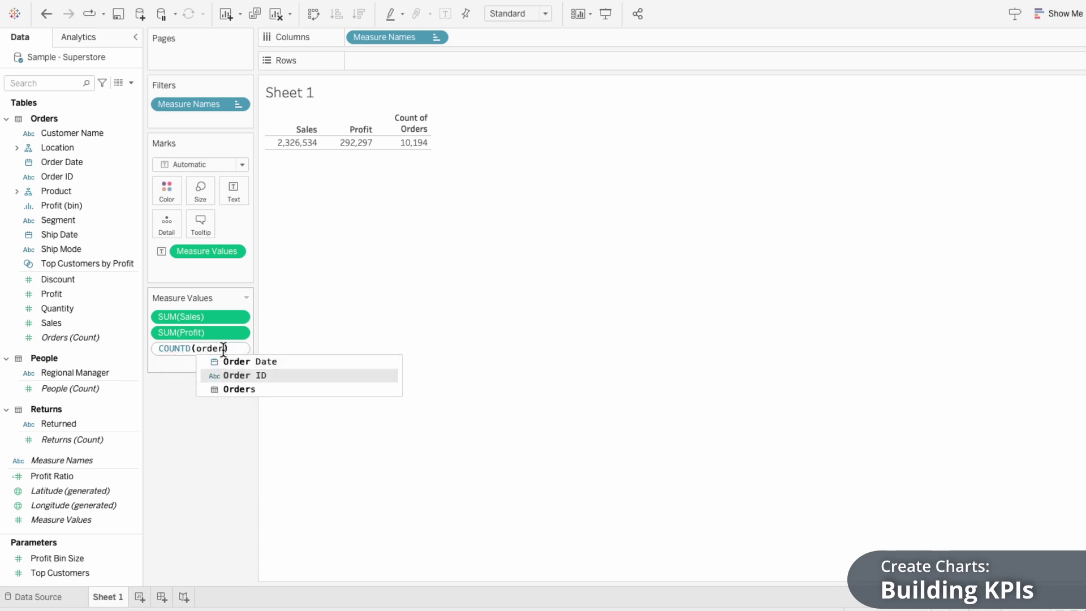
key("Return")
key("Return")
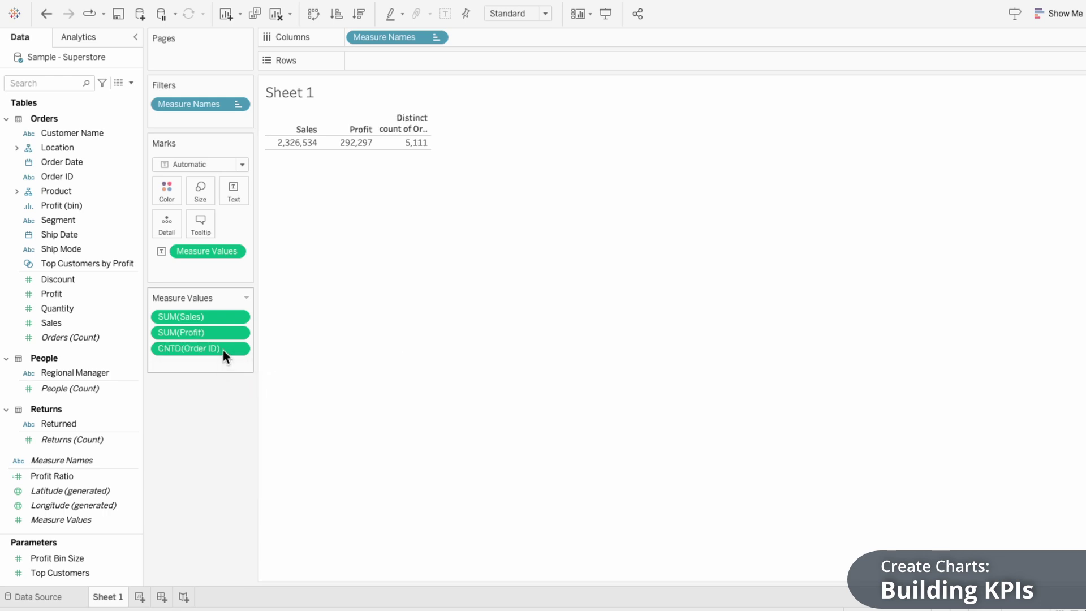
mouse_move(417, 149)
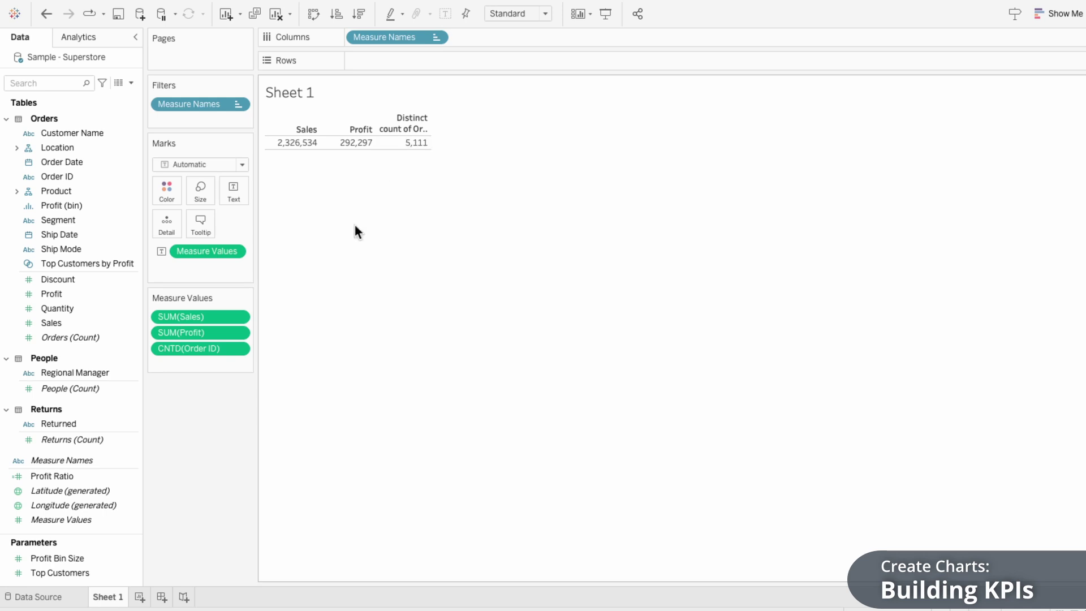
Add a distinct count (COUNTD) of Customer Name to the measure values and enlarge the table's cells.
double_click(209, 363)
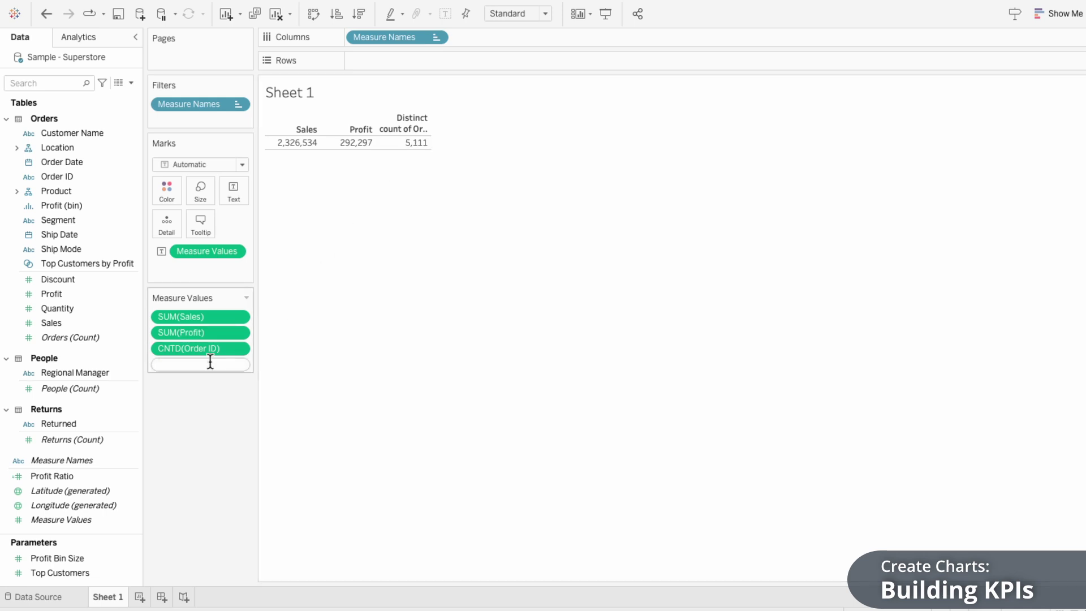
type("CO")
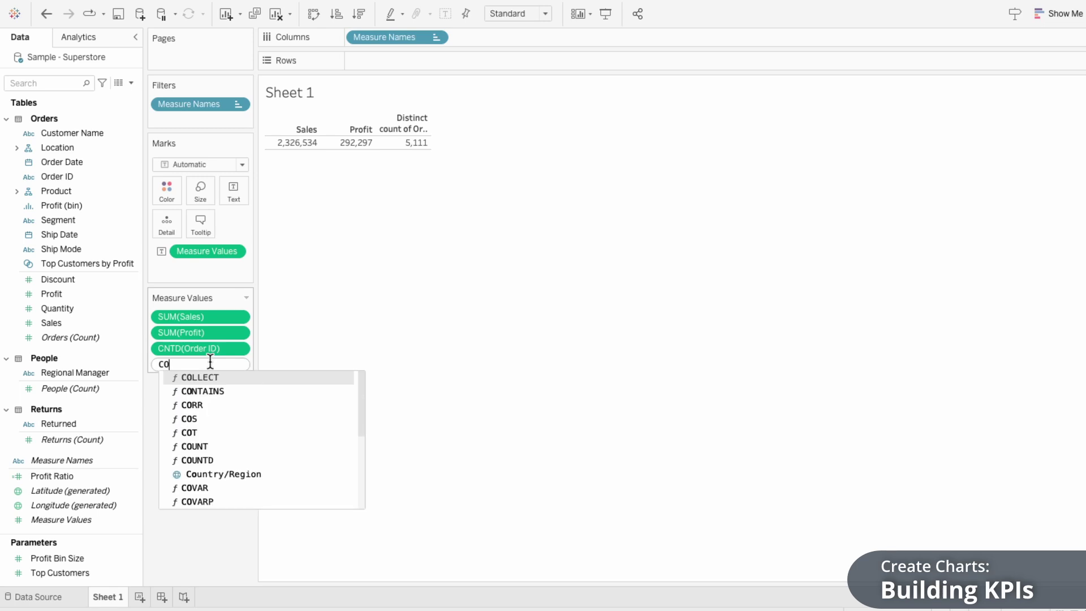
type("UNTD(customer")
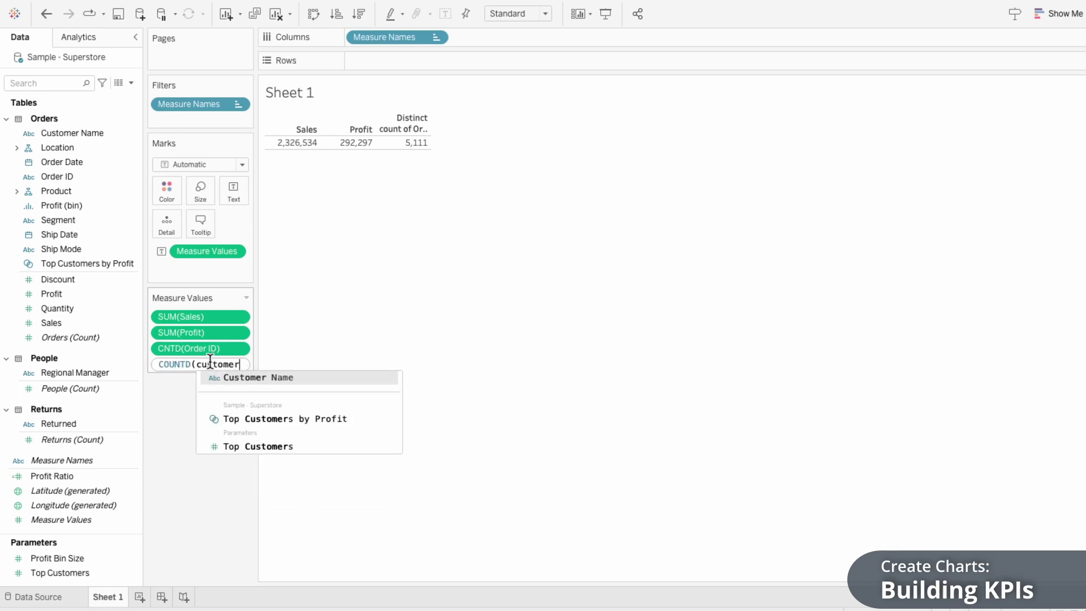
key("Return")
key("Return")
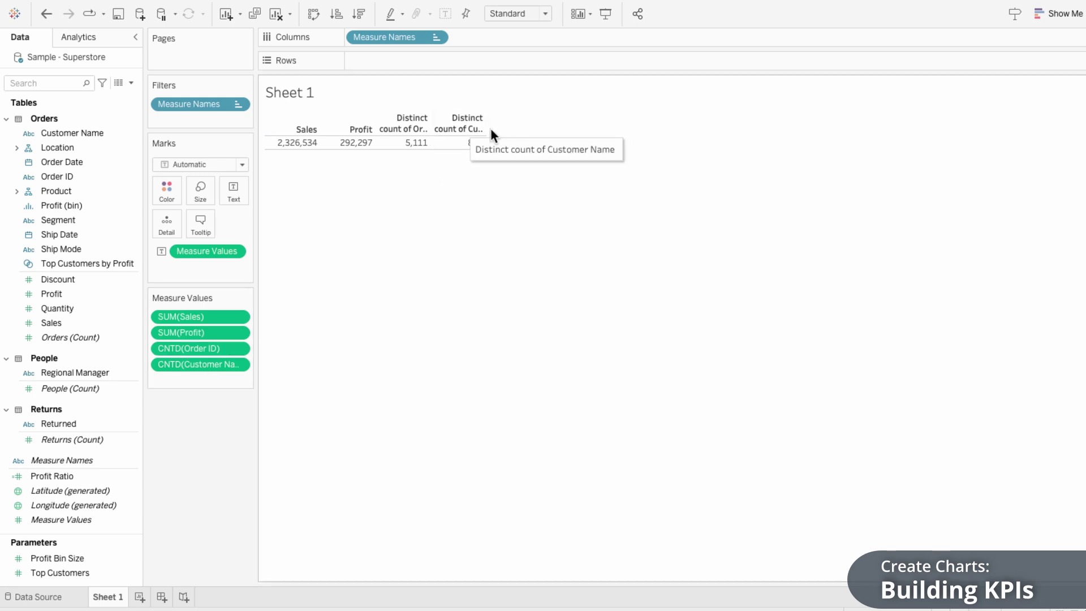
left_click_drag(485, 128, 575, 185)
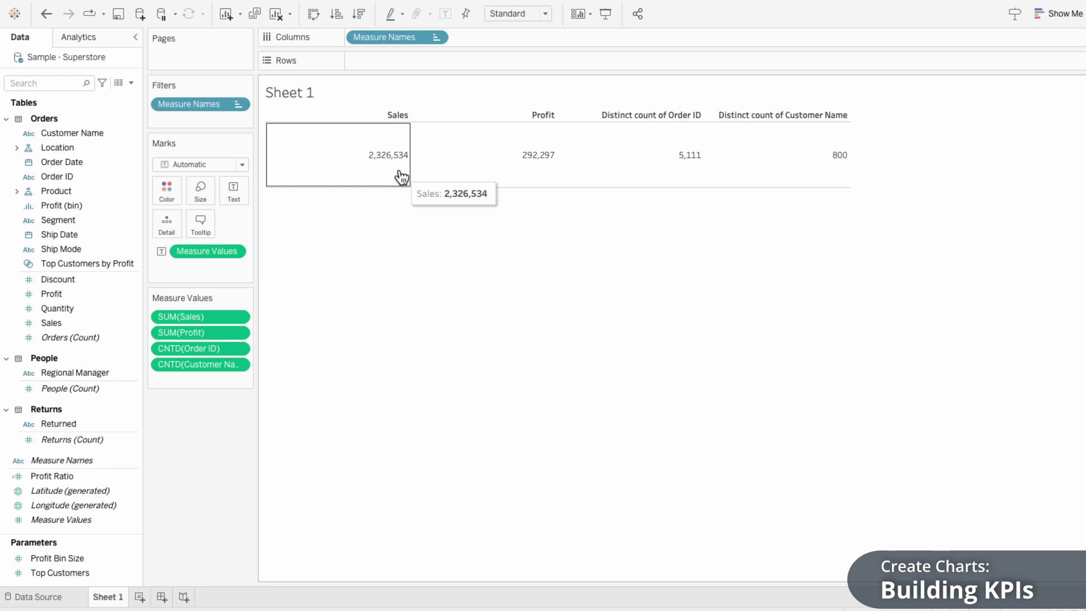
Format the Sales measure as Currency (Custom) with display units in Millions (M).
right_click(198, 316)
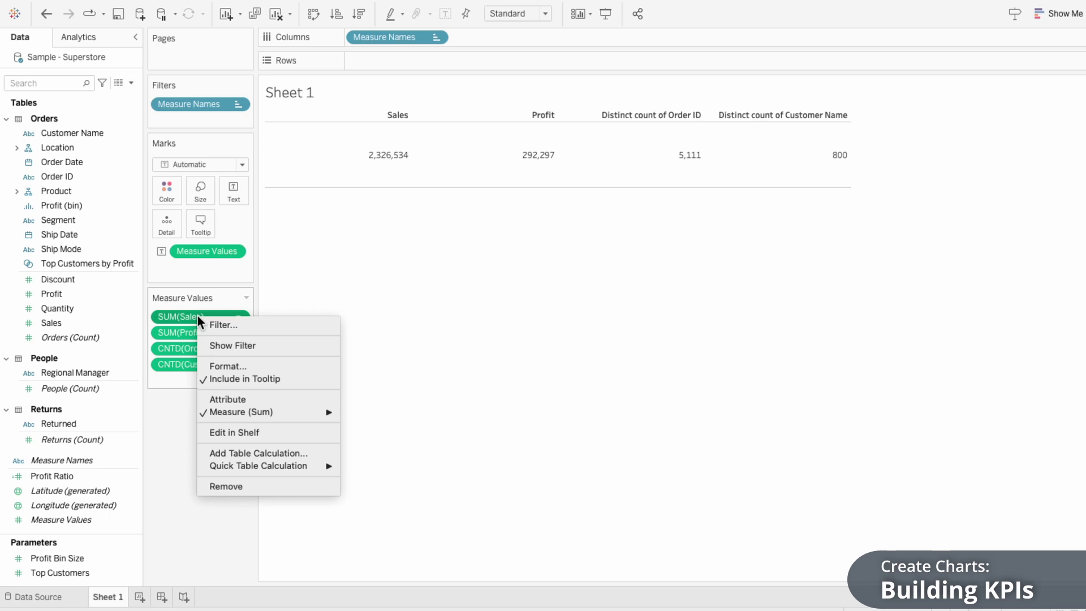
left_click(204, 365)
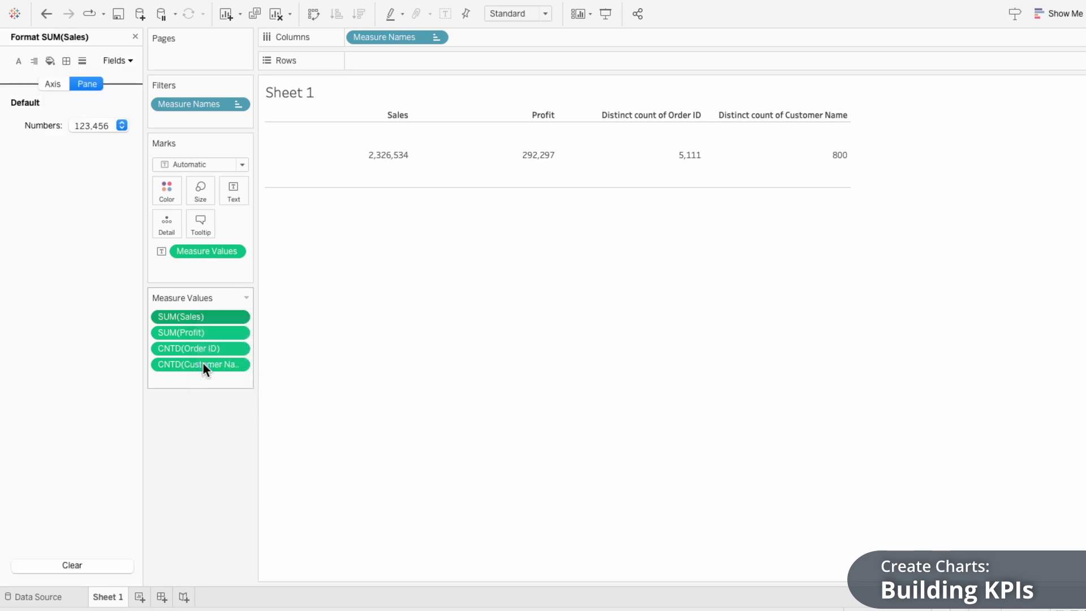
left_click(96, 127)
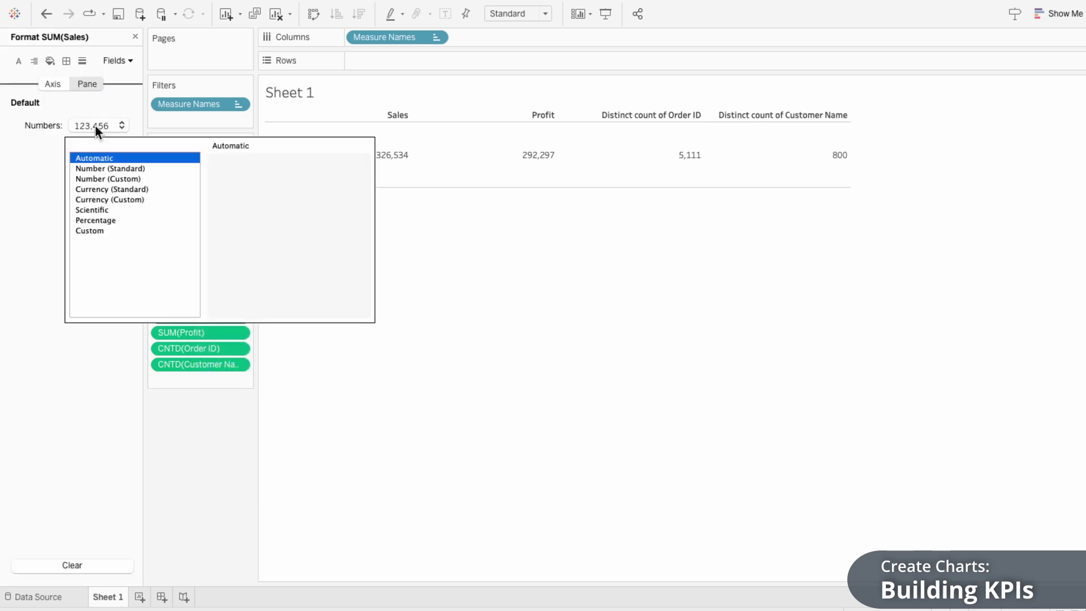
left_click(104, 199)
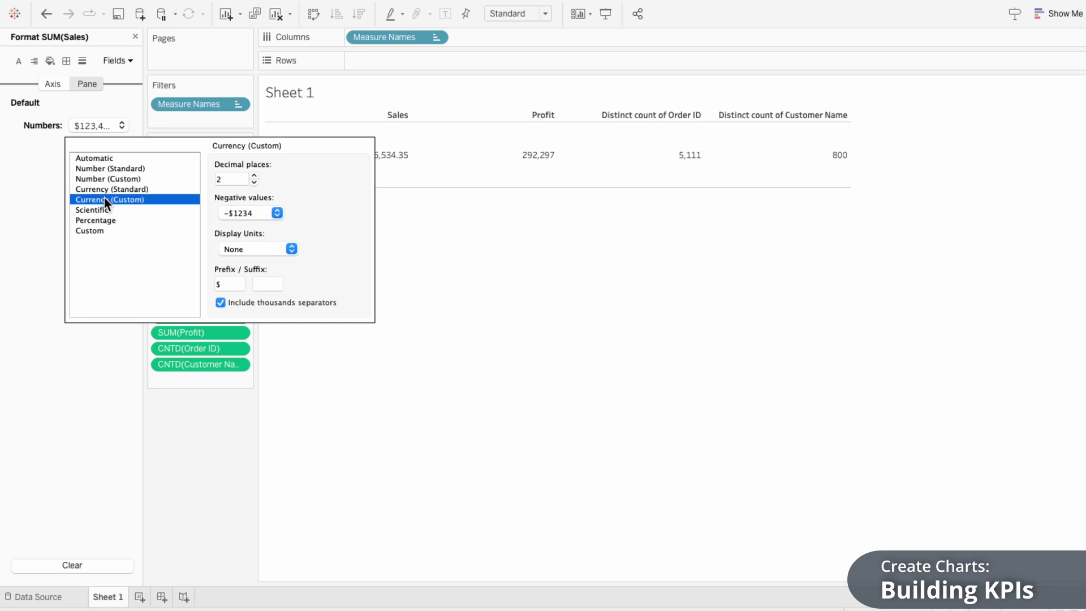
left_click(234, 249)
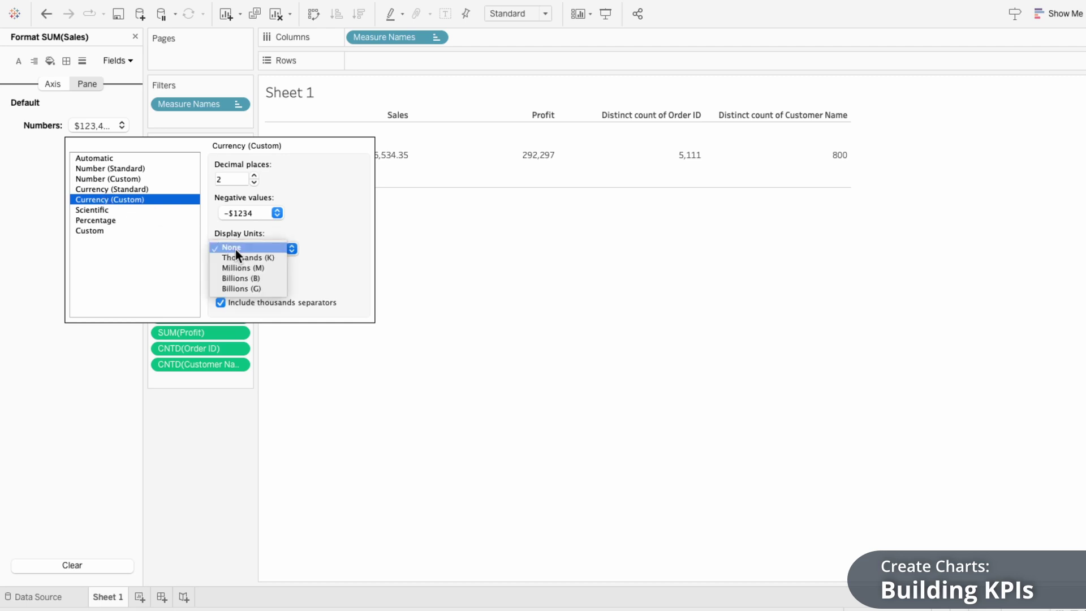
left_click(237, 266)
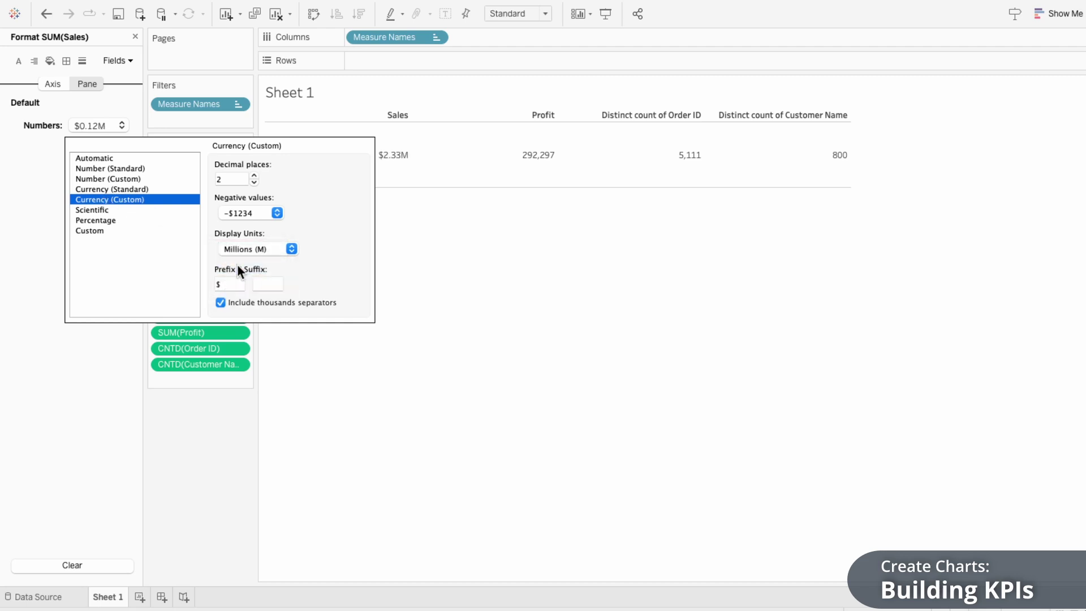
left_click(278, 358)
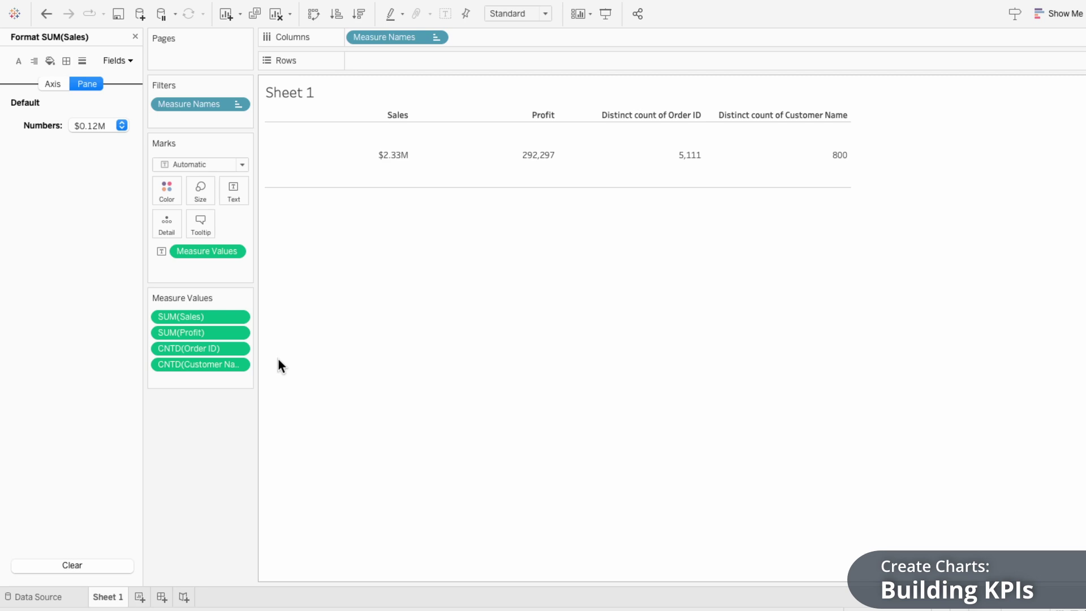
Format the Profit measure as Currency (Custom) with 0 decimal places.
right_click(199, 333)
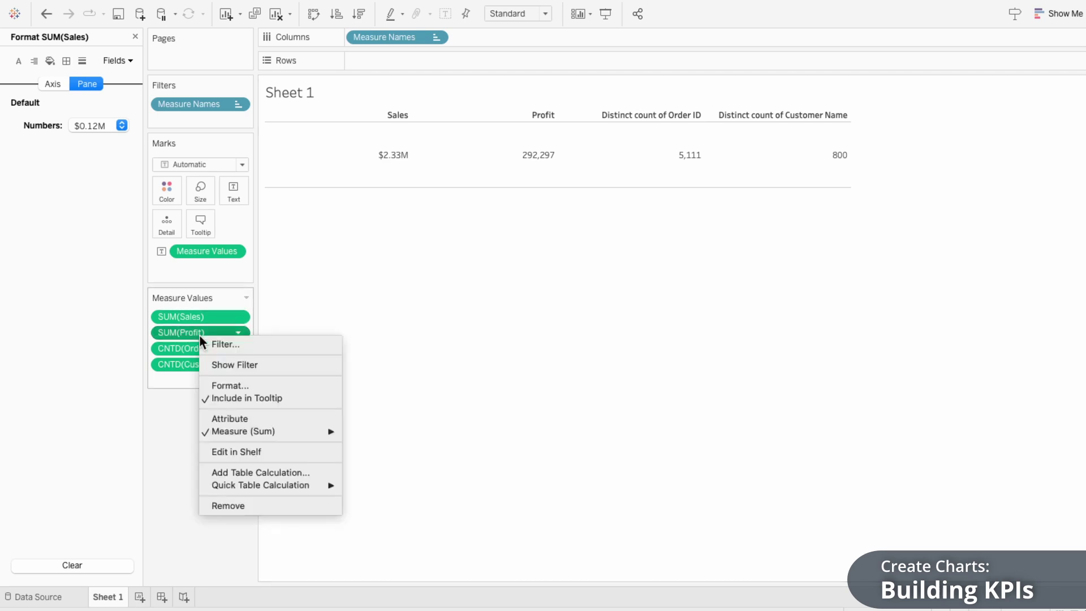
left_click(214, 385)
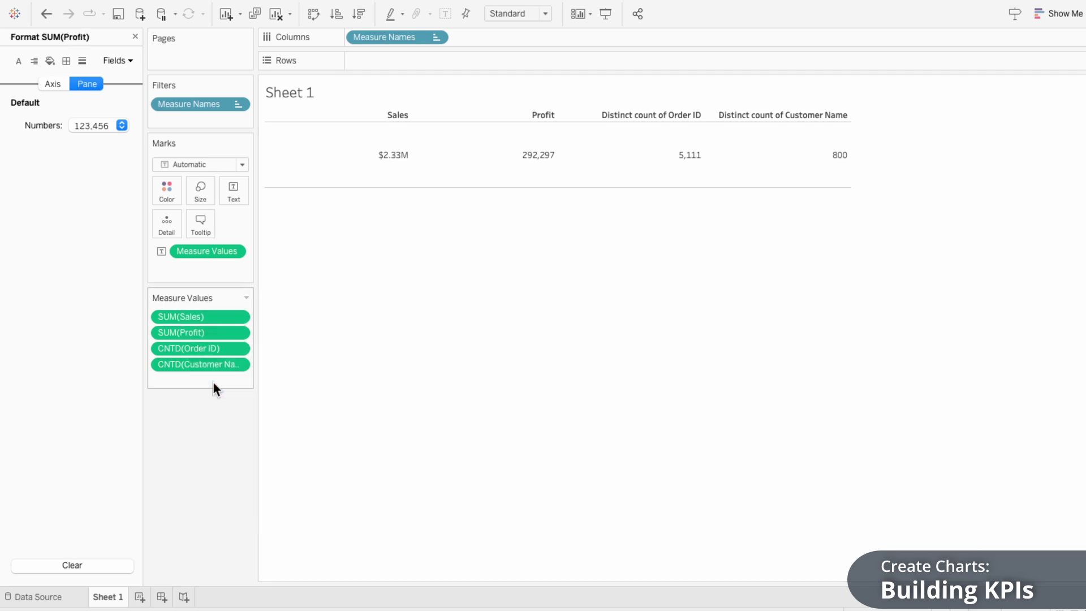
left_click(98, 127)
left_click(105, 199)
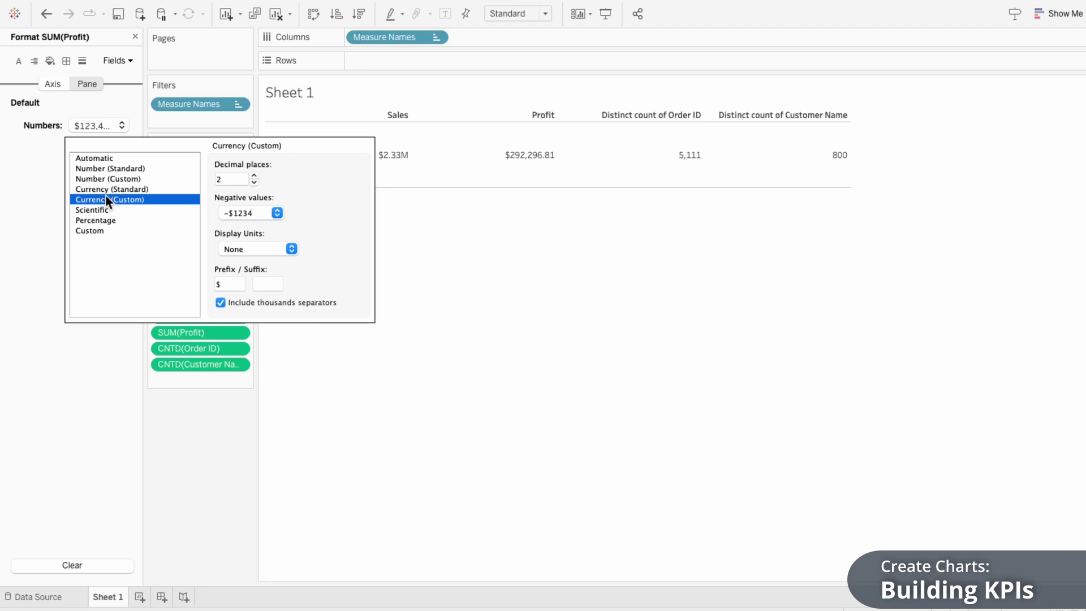
left_click(254, 182)
left_click(254, 182)
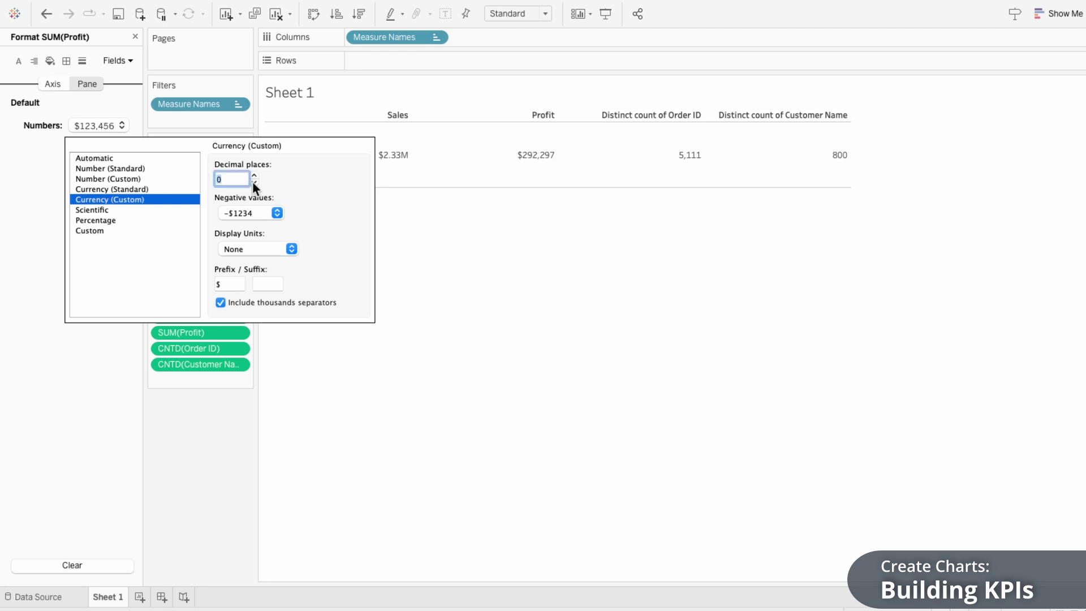
left_click(445, 244)
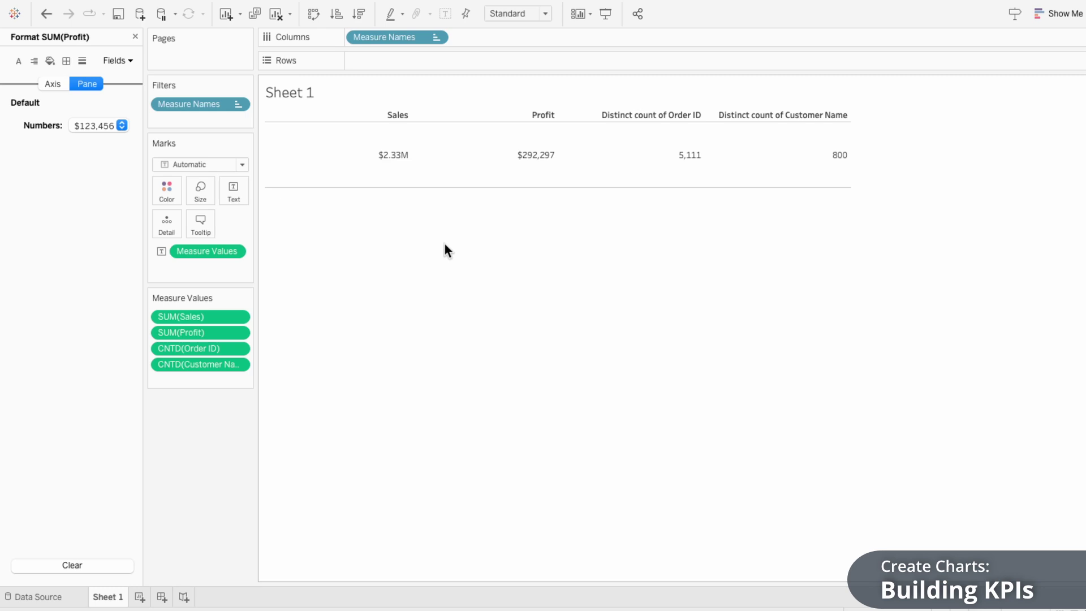
Set the font size of the measure name headers to 16.
right_click(398, 117)
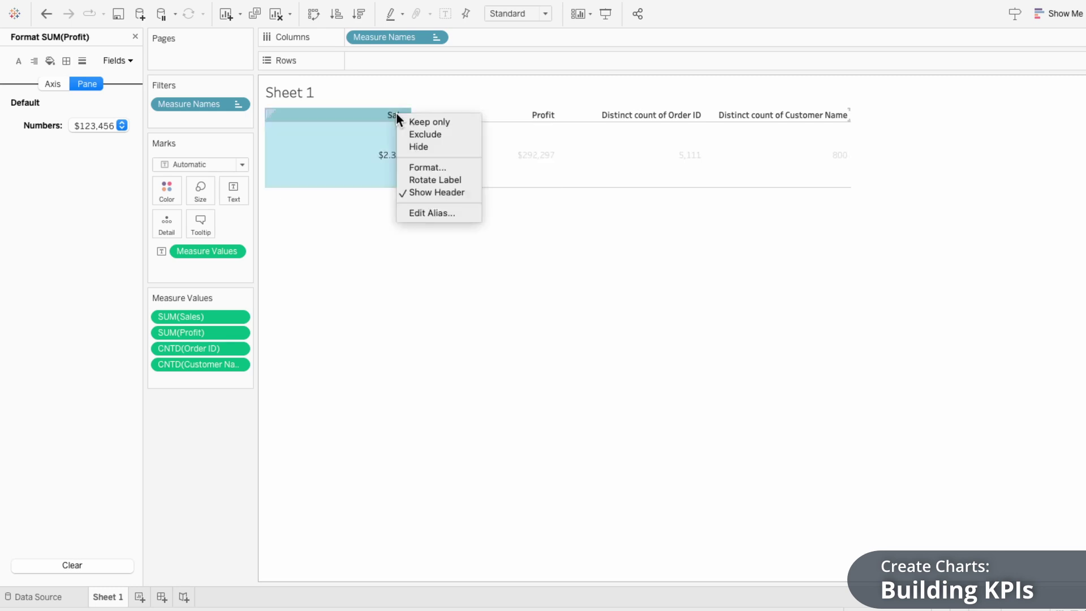
left_click(416, 165)
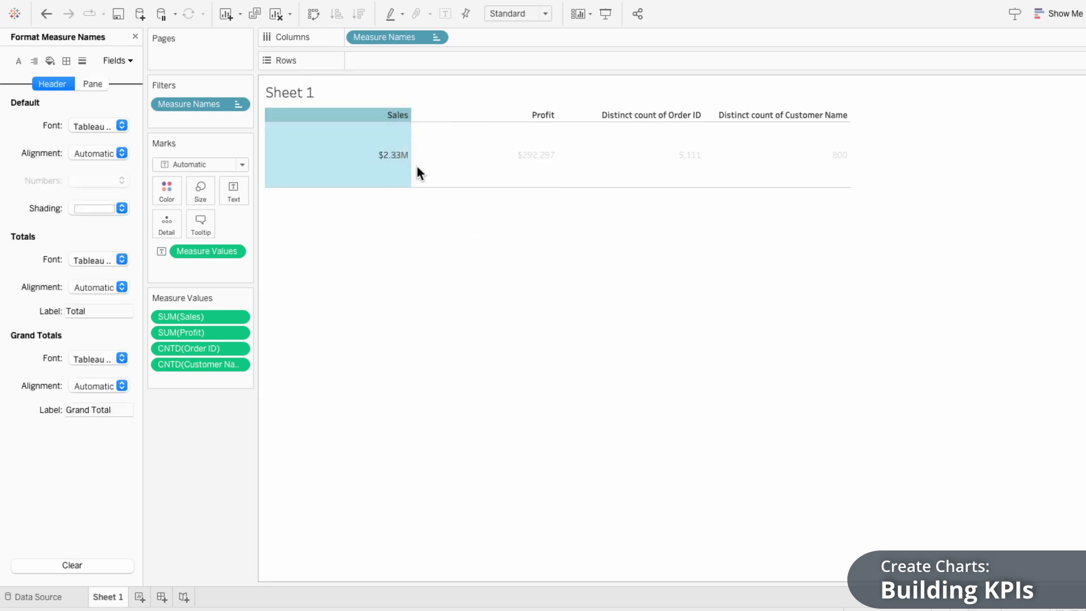
left_click(122, 126)
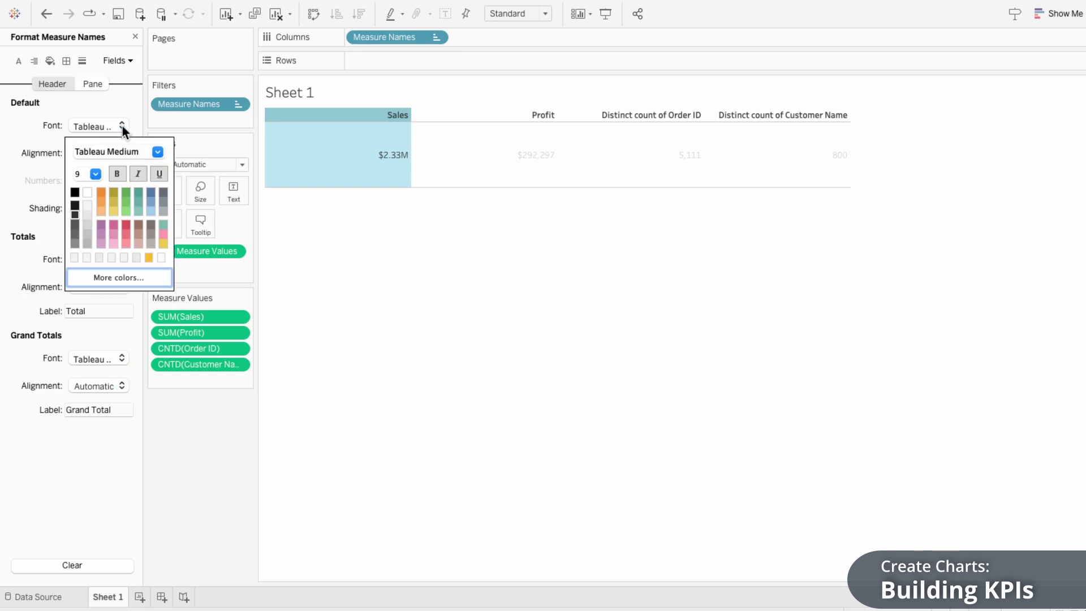
left_click(96, 174)
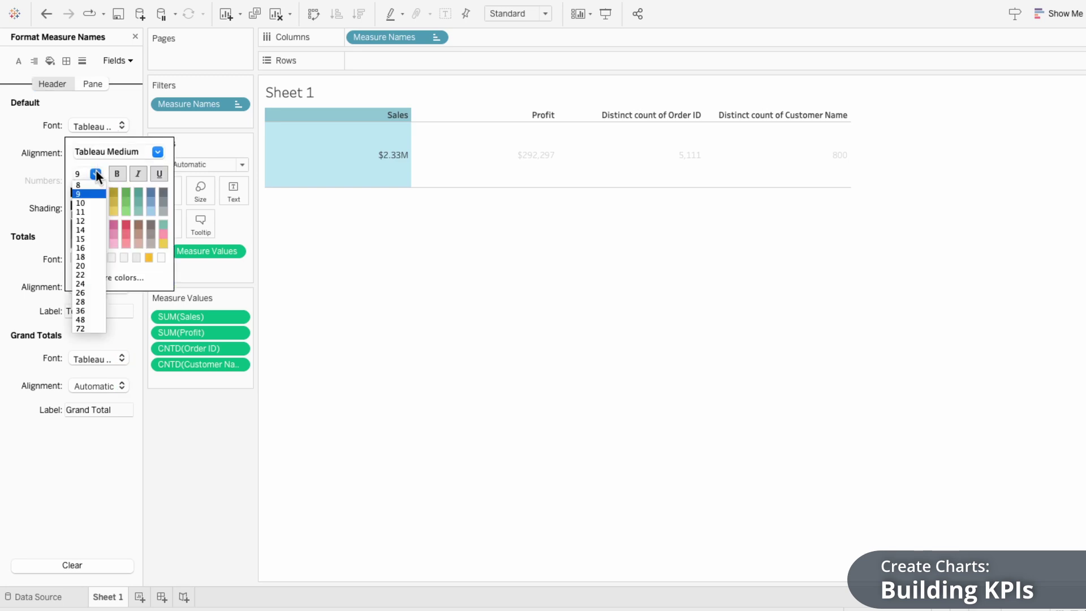
left_click(90, 247)
left_click(23, 191)
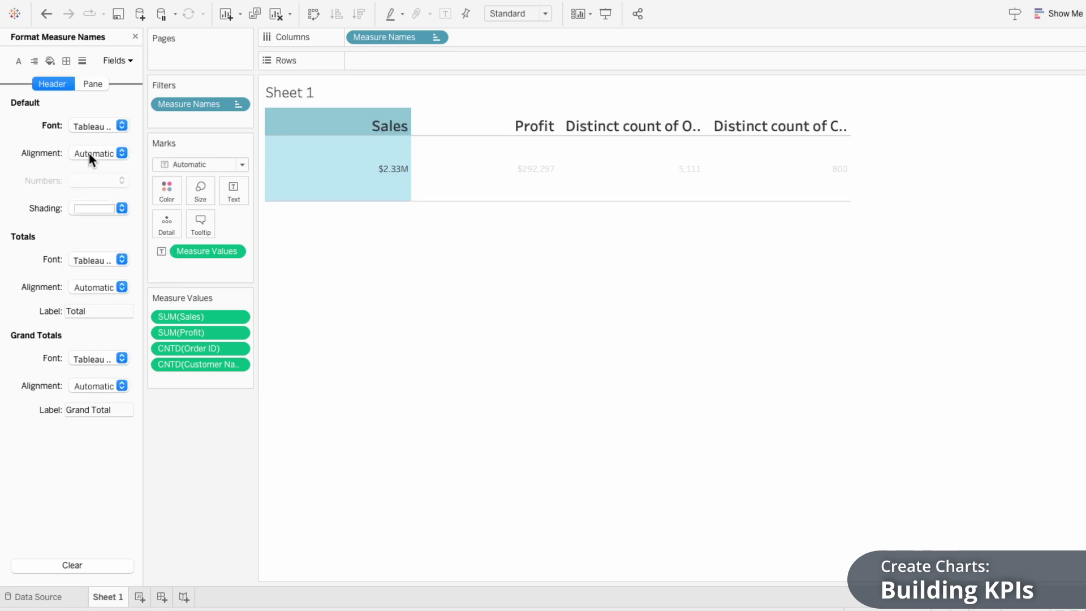
Center-align the measure name headers and close the header formatting.
left_click(89, 154)
left_click(99, 218)
left_click(43, 185)
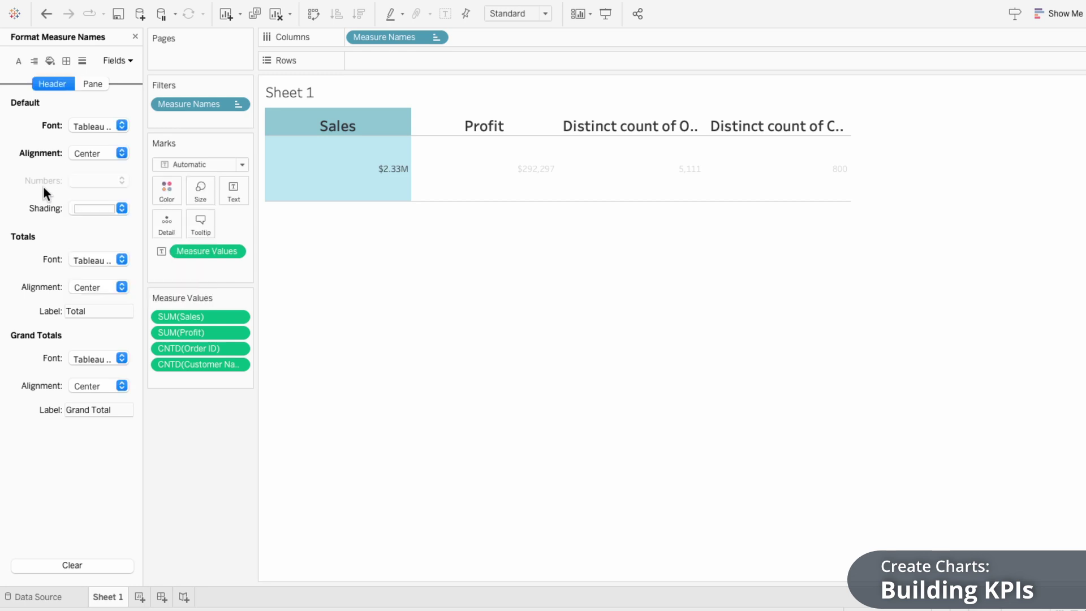
left_click(135, 36)
left_click(292, 177)
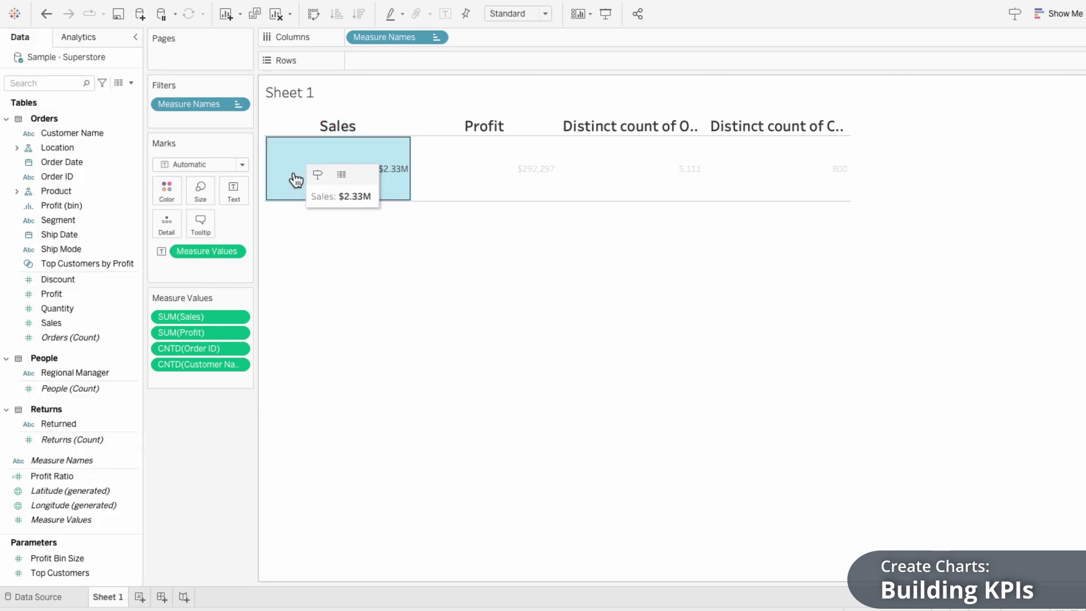
Change the alias of the Distinct count of Order ID header to "Orders".
right_click(598, 127)
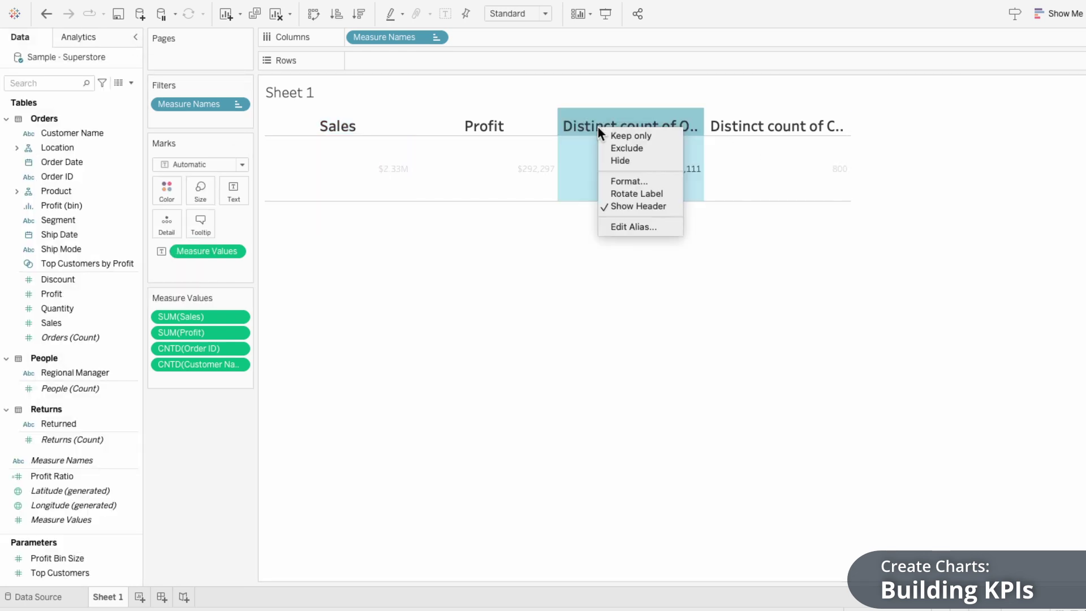
left_click(624, 222)
type("Orders")
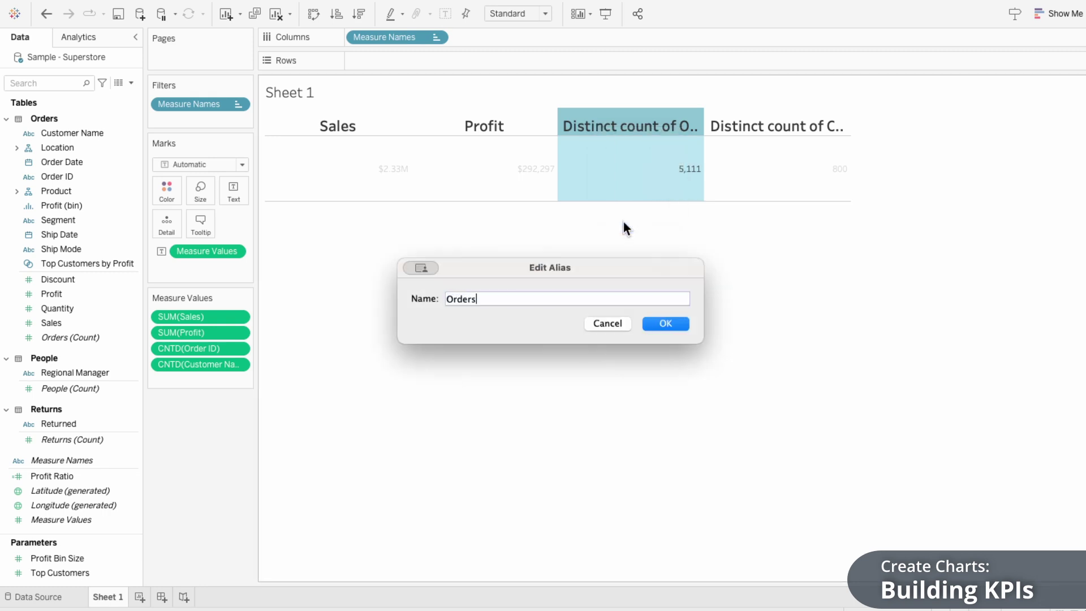
key("Return")
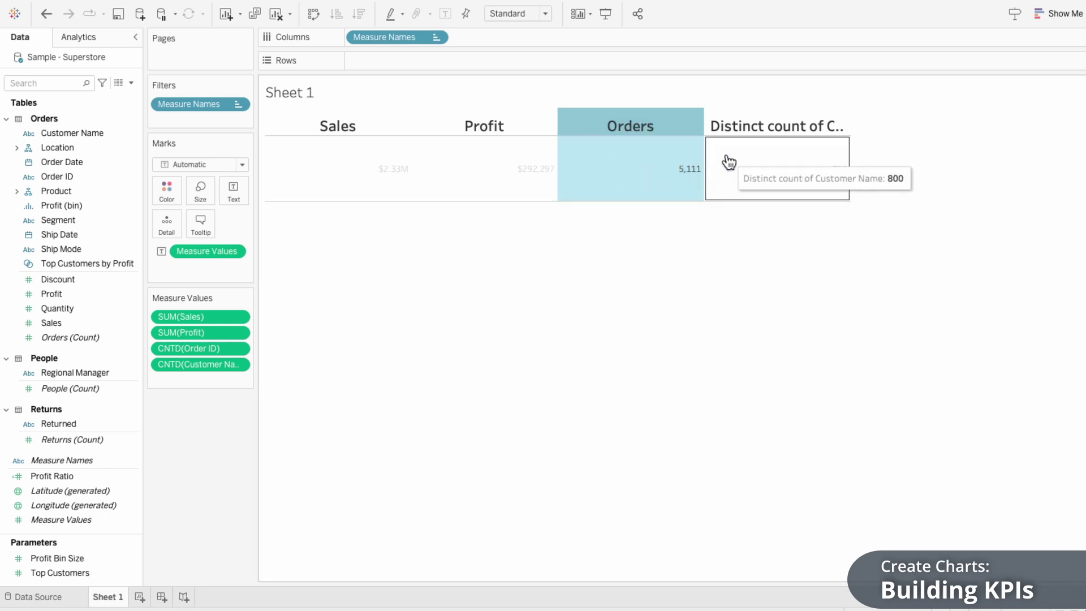
Change the alias of the Distinct count of Customer Name header to "Customers".
right_click(734, 127)
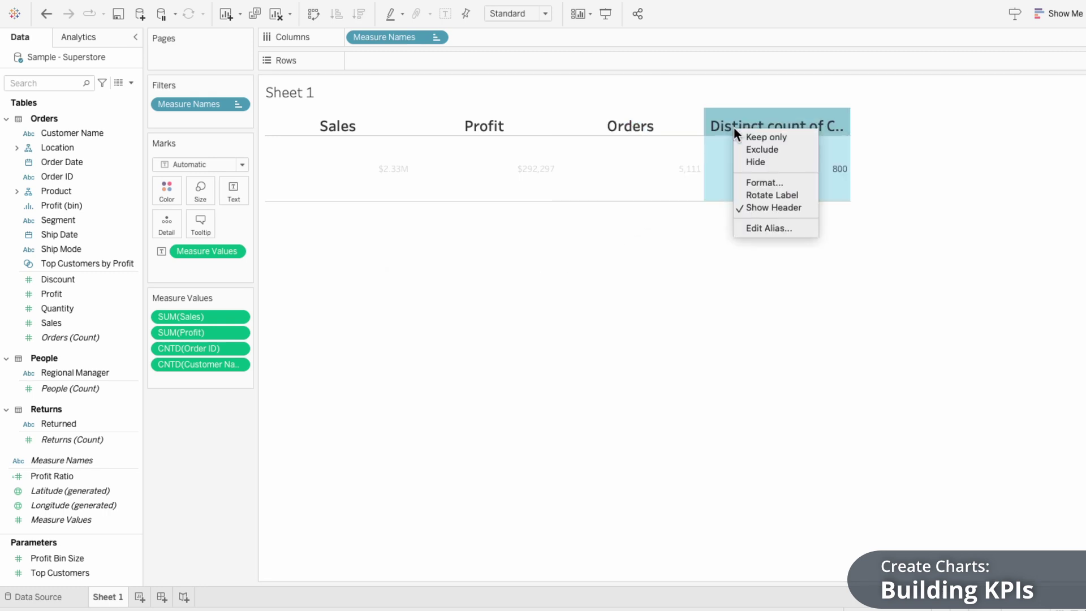
left_click(758, 228)
type("Customers")
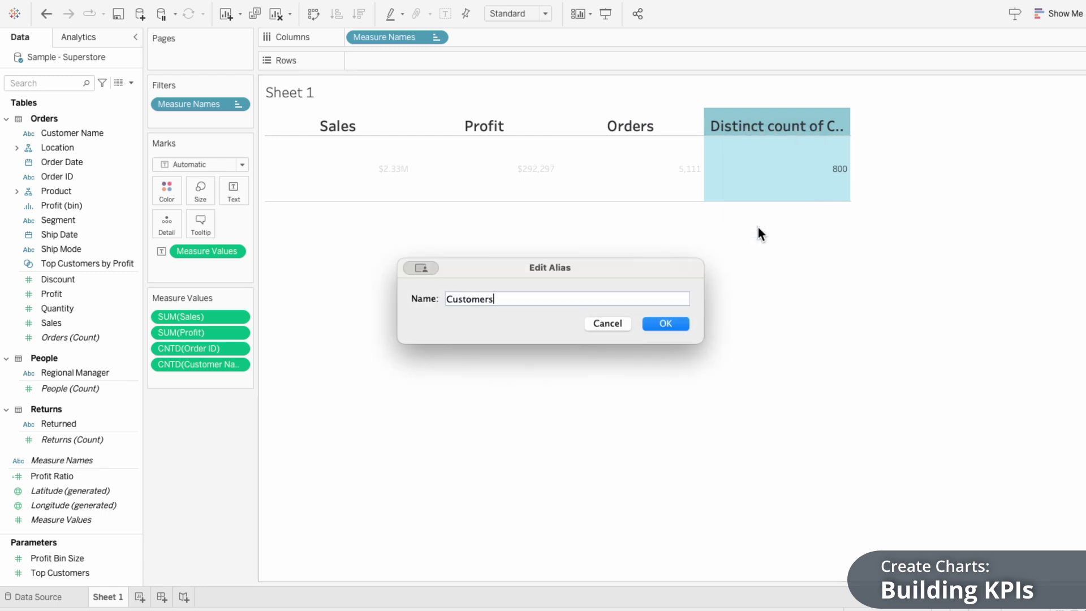
key("Return")
left_click(758, 228)
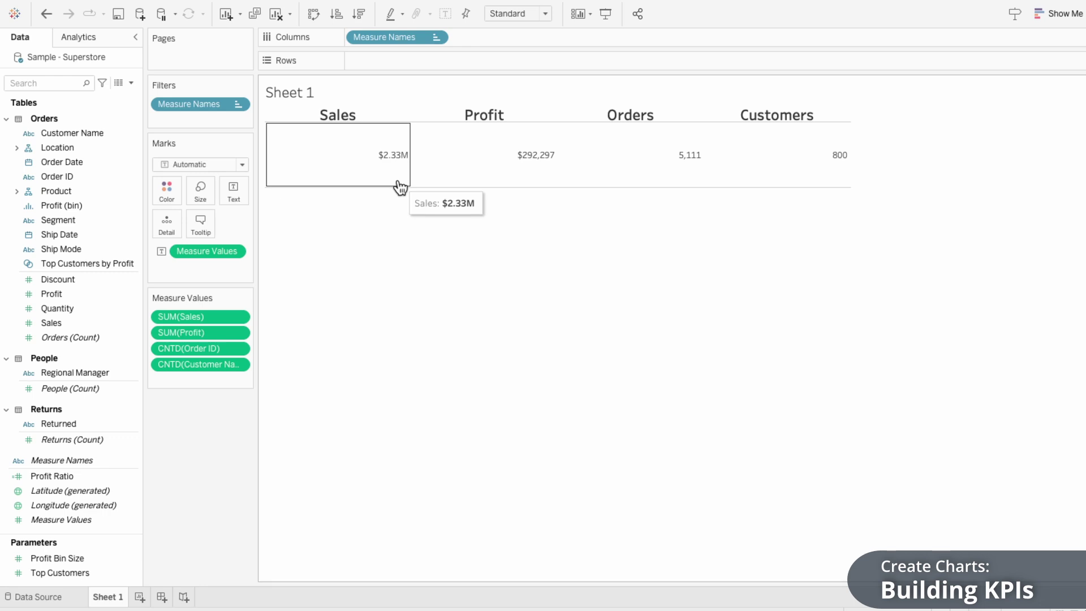
Set the font size of the Measure Values label text to 20.
left_click(226, 195)
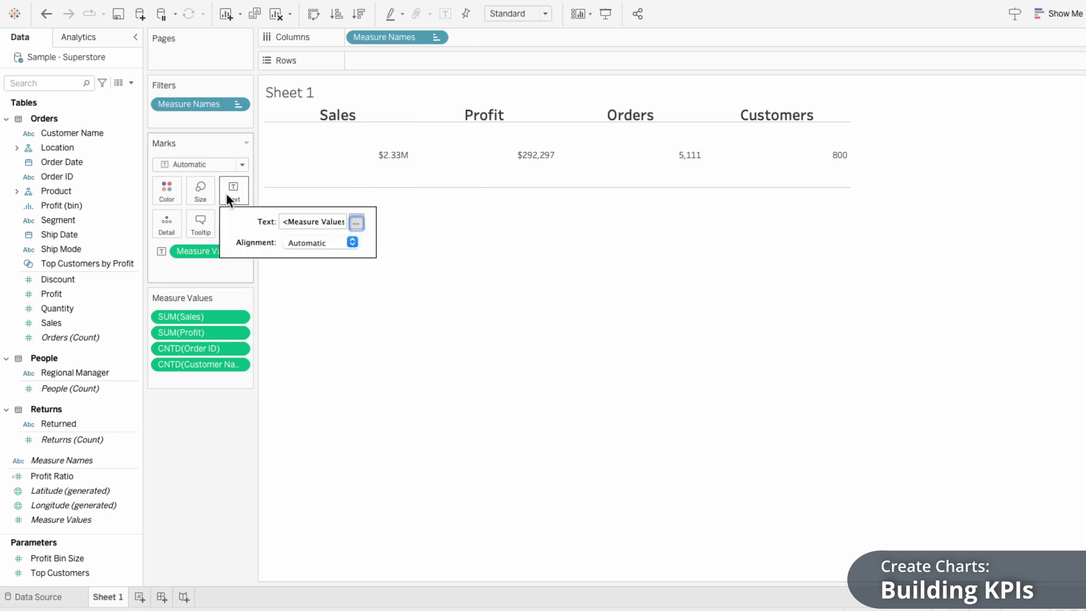
left_click(357, 224)
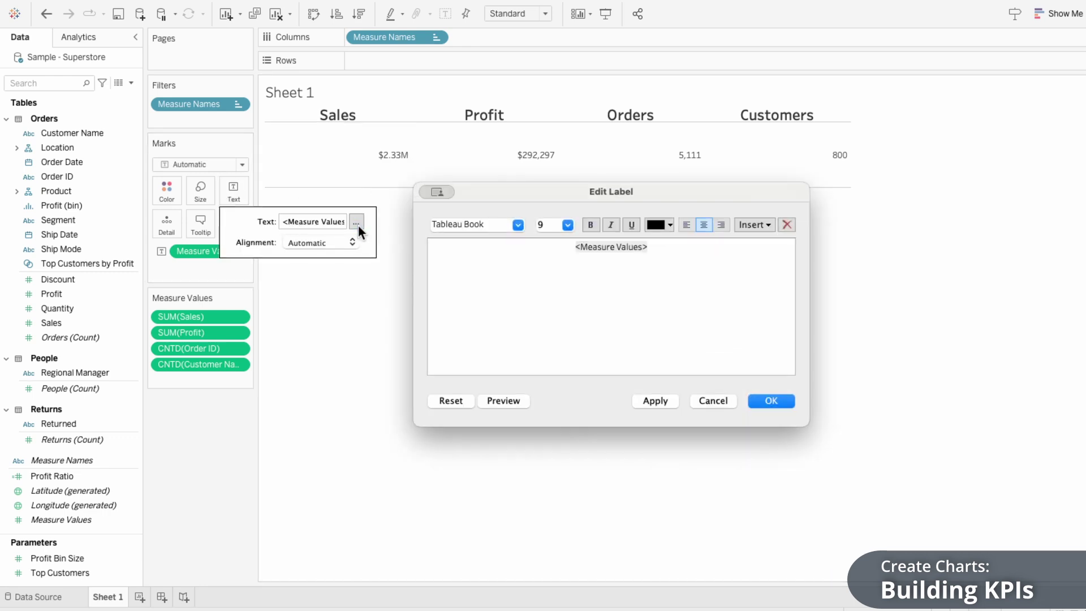
left_click_drag(667, 252, 525, 236)
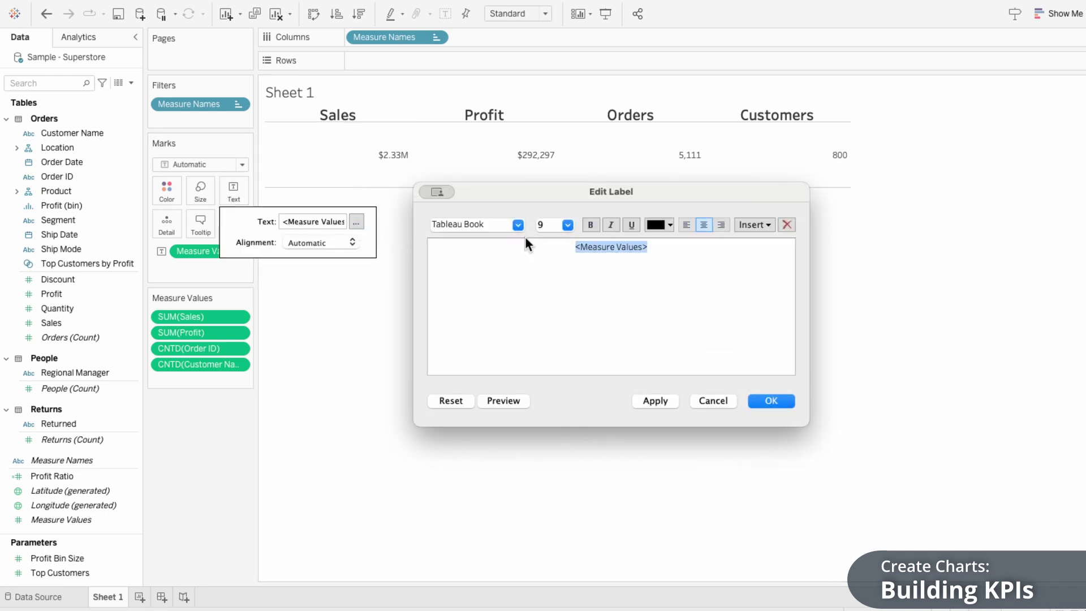
left_click(569, 225)
left_click(566, 335)
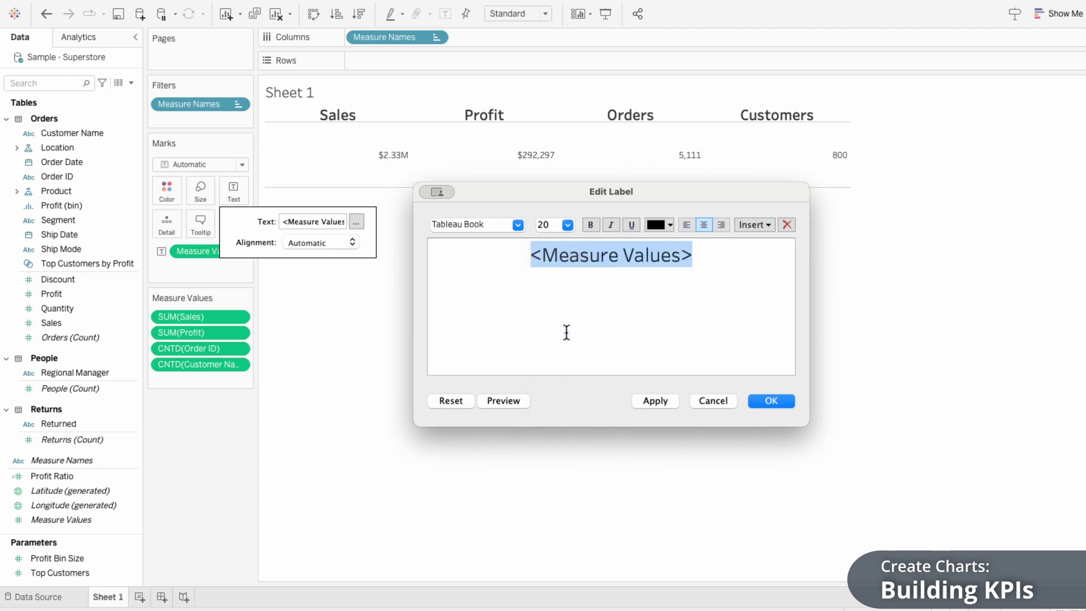
left_click(776, 402)
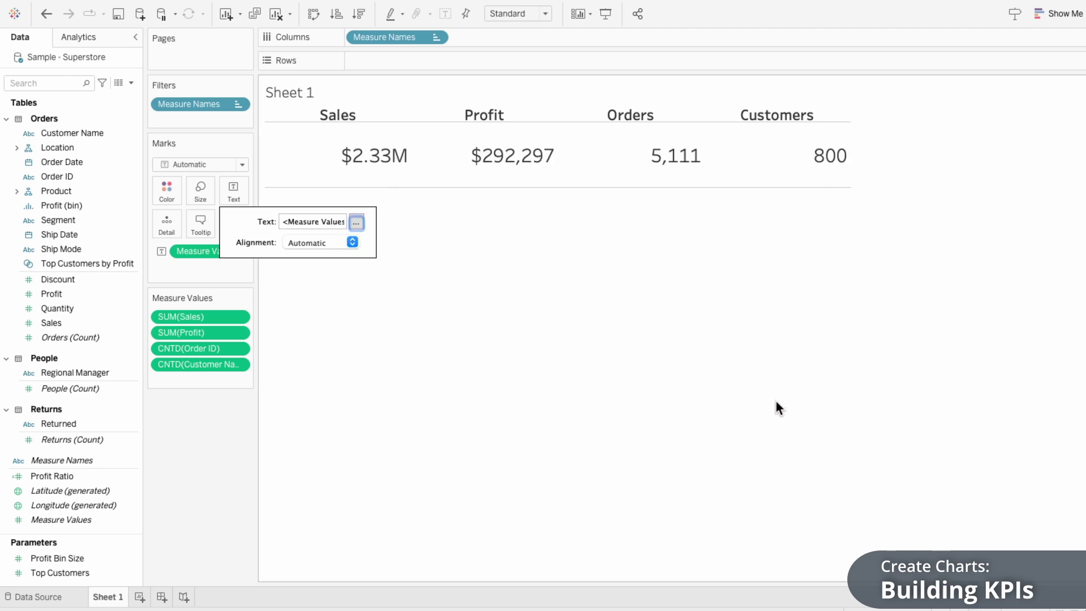
Center the measure values horizontally within their cells.
left_click(325, 242)
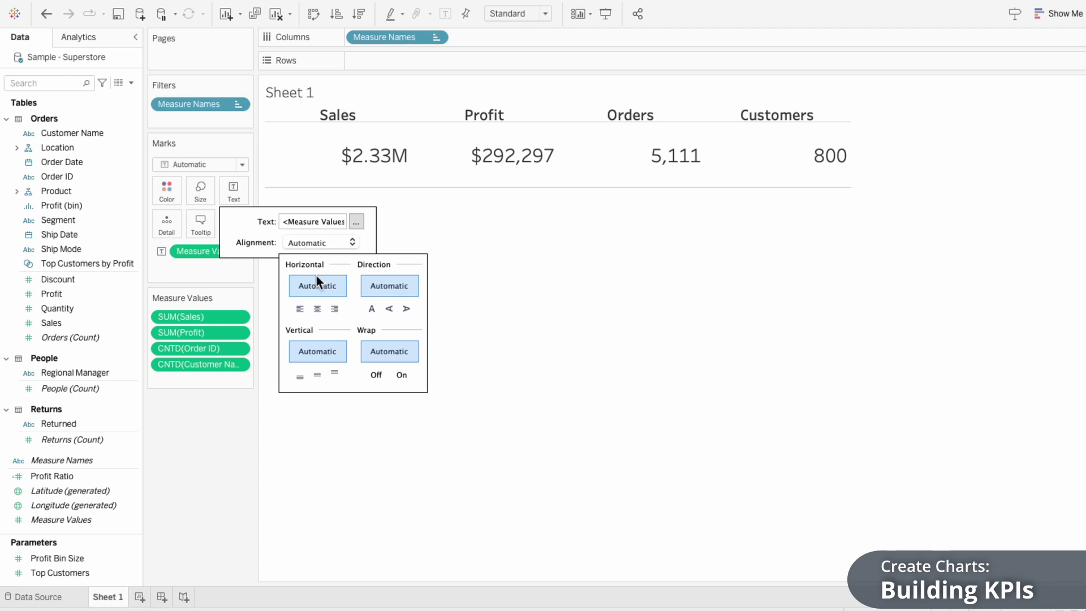
left_click(317, 309)
left_click(364, 293)
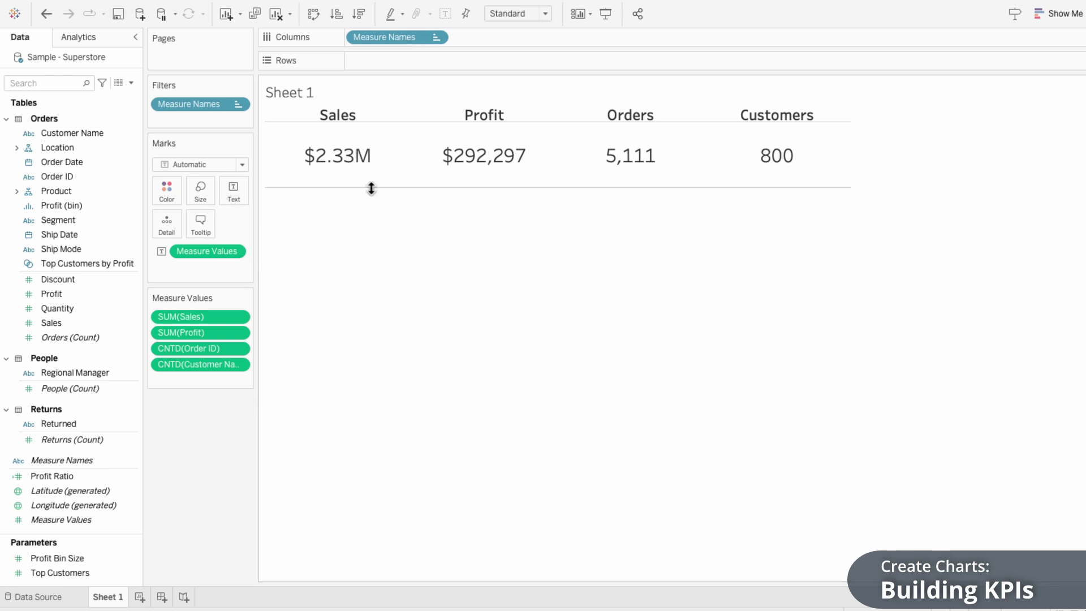
Remove the table's row divider lines by setting the Row Divider pane border to None.
left_click(364, 169)
right_click(364, 164)
left_click(380, 218)
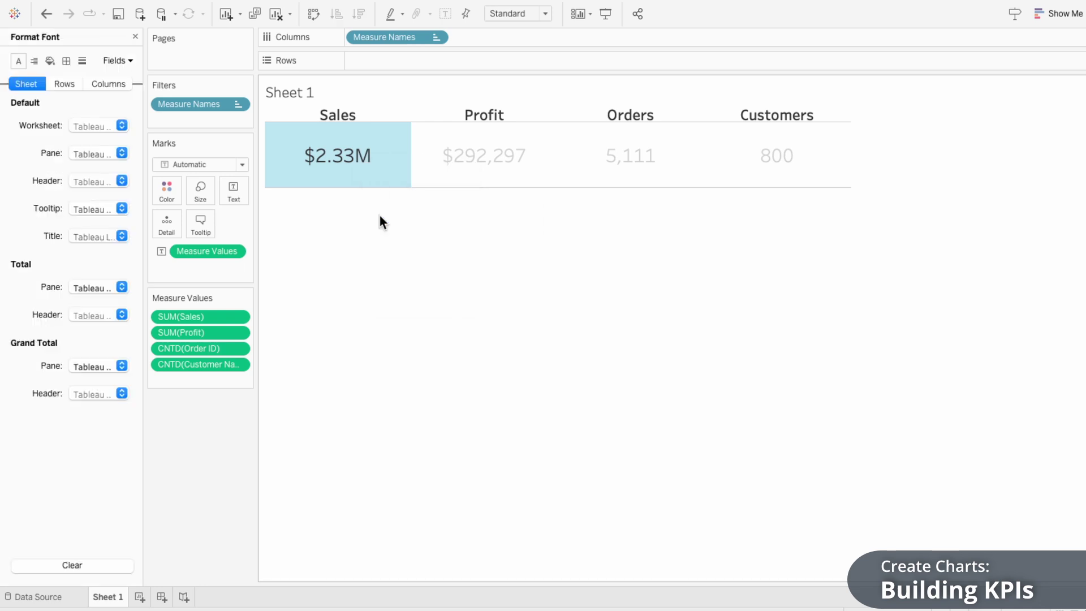
left_click(66, 61)
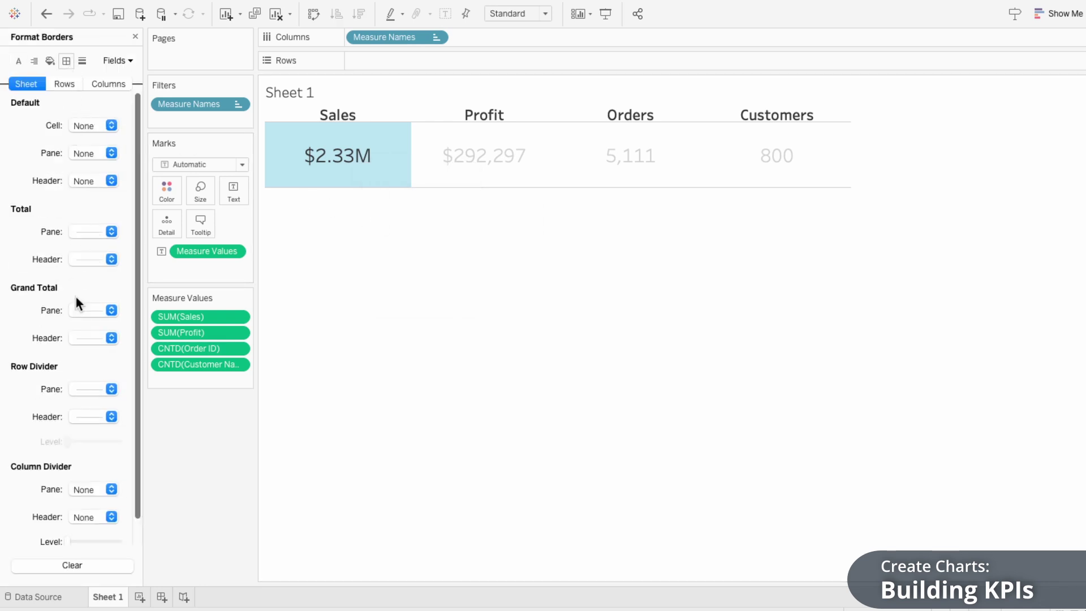
left_click(79, 392)
left_click(79, 412)
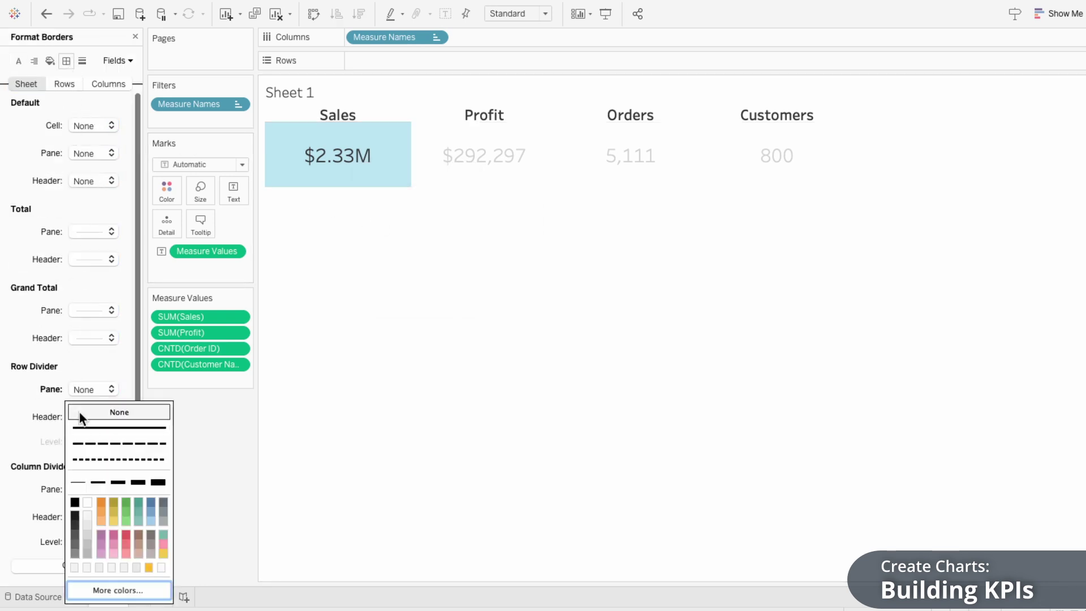
left_click(135, 36)
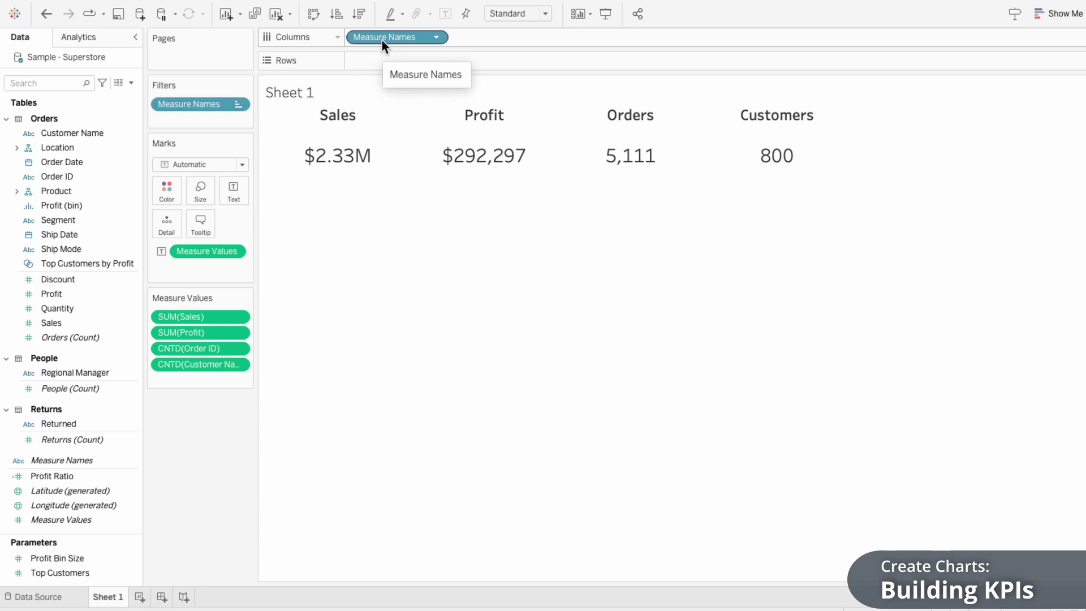
Add Measure Names to the marks and assign it to Color.
left_click_drag(113, 457, 217, 270)
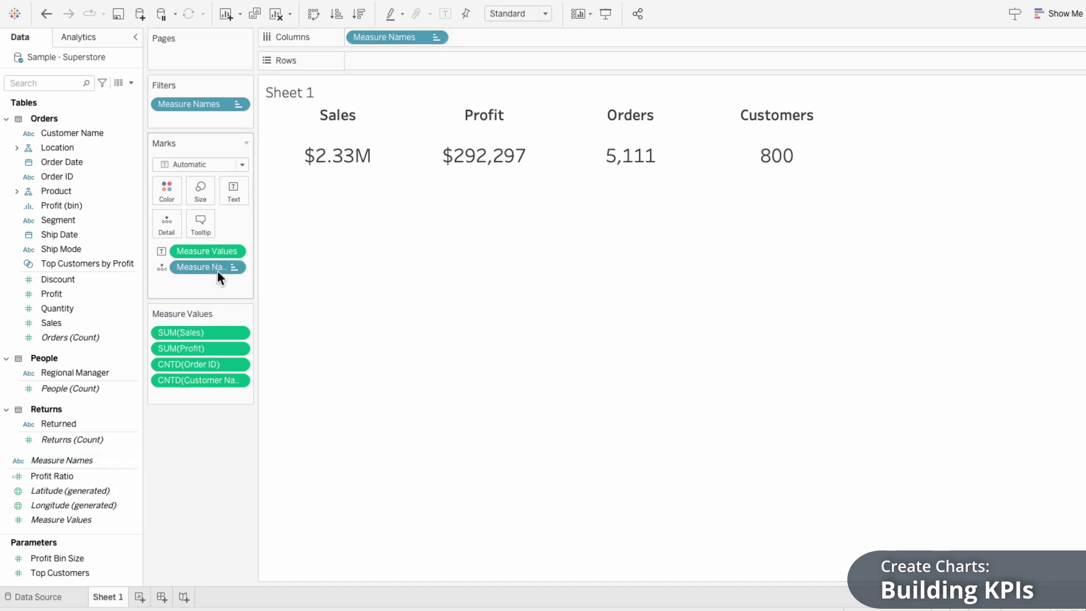
left_click(163, 267)
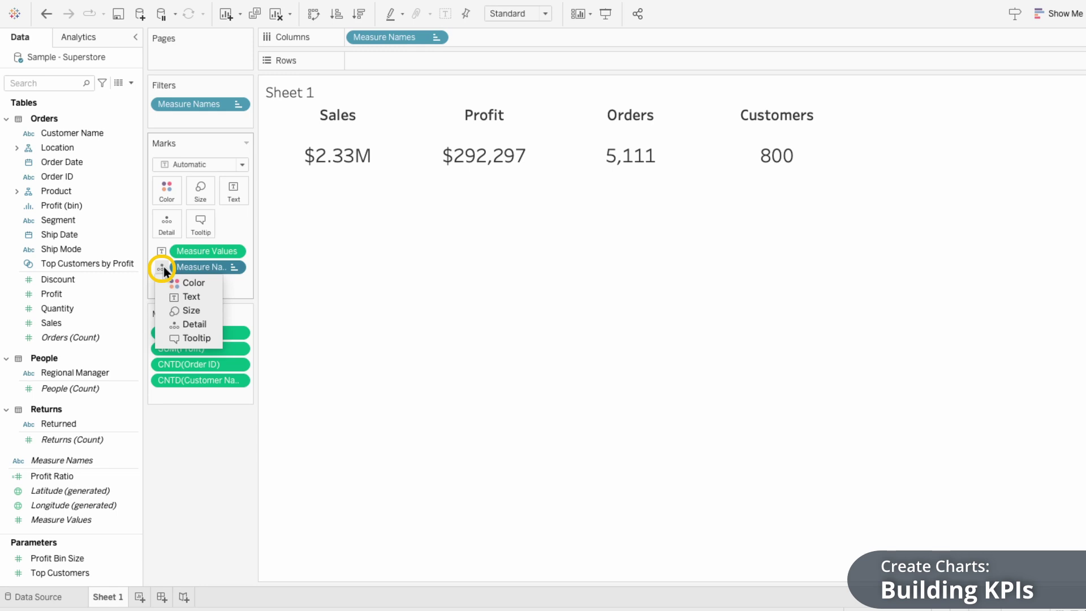
left_click(168, 282)
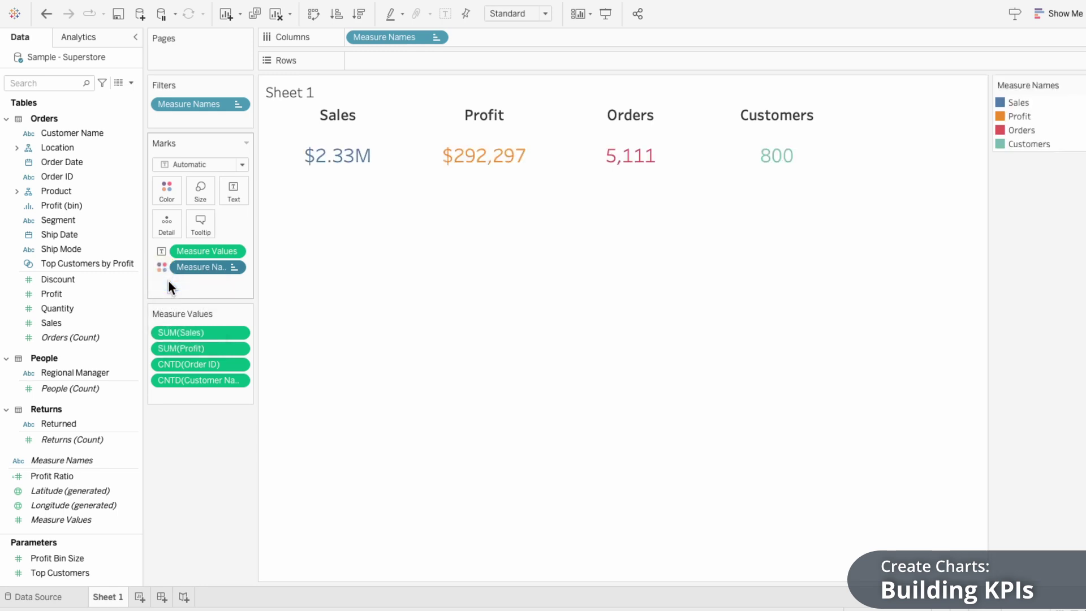
Change the mark type to Square and enlarge the marks so they fill the KPI cells.
mouse_move(323, 170)
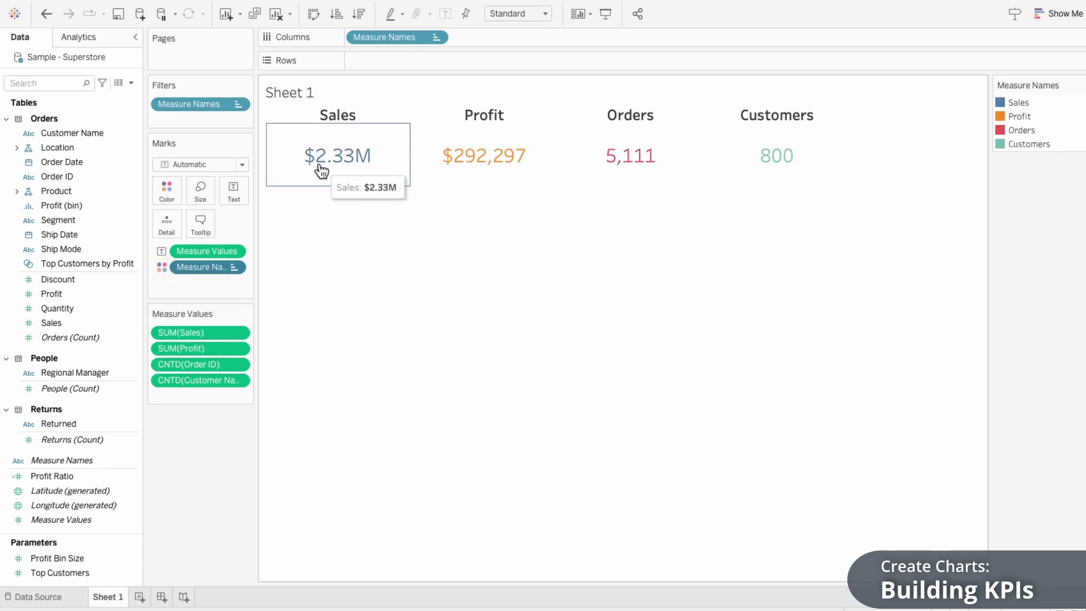
left_click(220, 165)
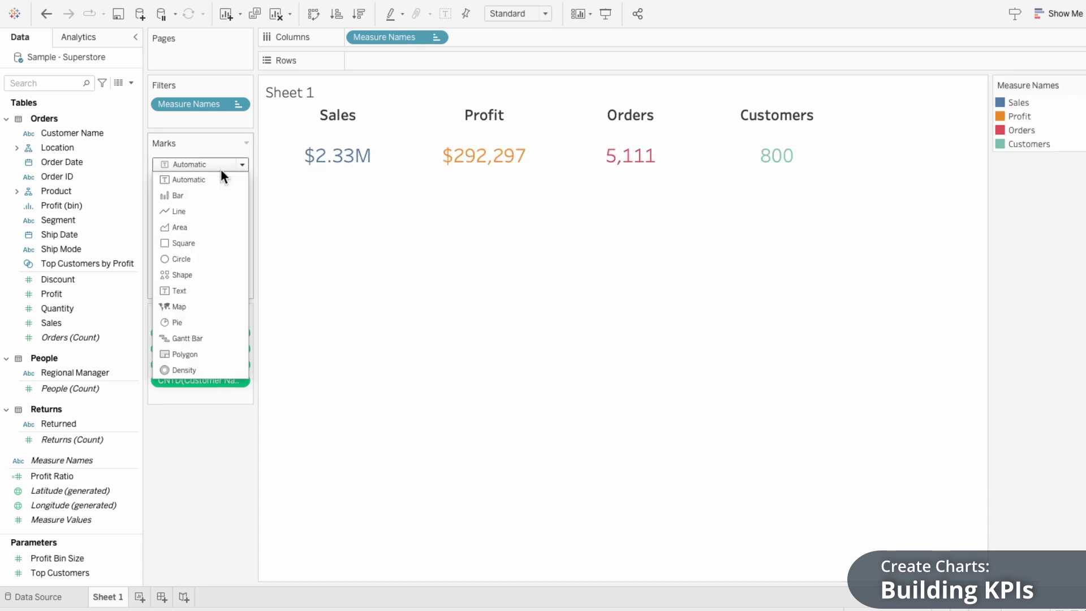
left_click(209, 244)
left_click(205, 201)
left_click_drag(255, 224, 280, 224)
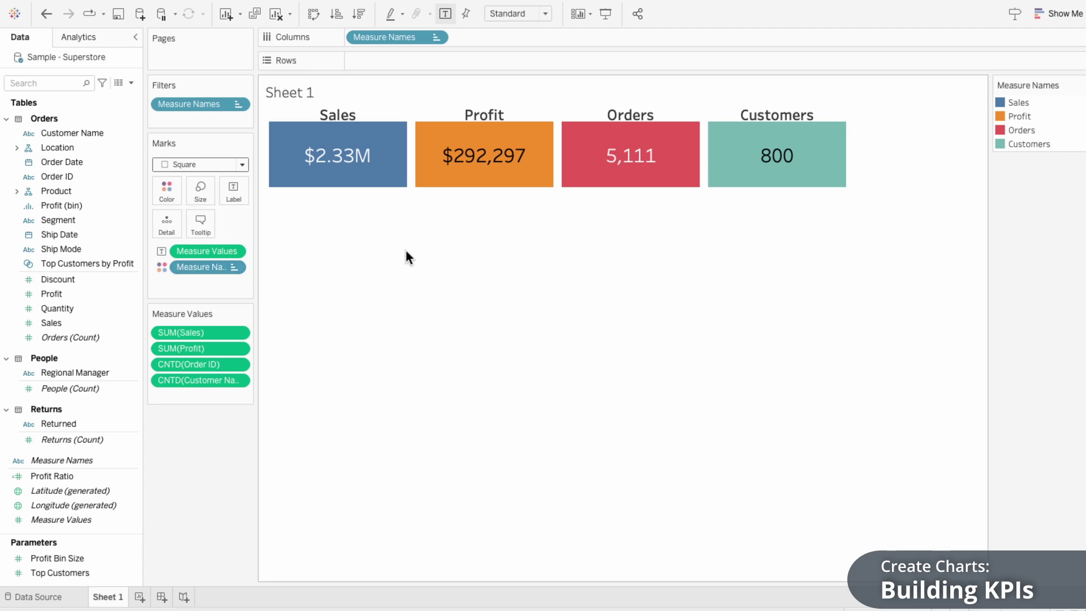
Edit the Measure Names colors, assigning the lightest Blue palette shade to Sales and the lightest Blue-Teal shade to Profit.
left_click(1081, 84)
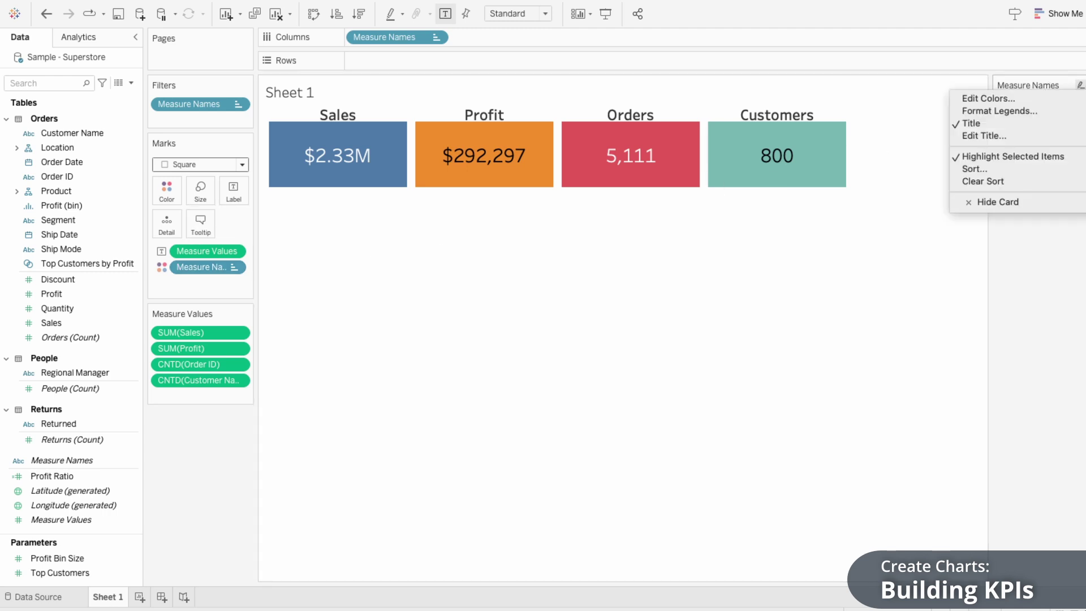
left_click(1075, 99)
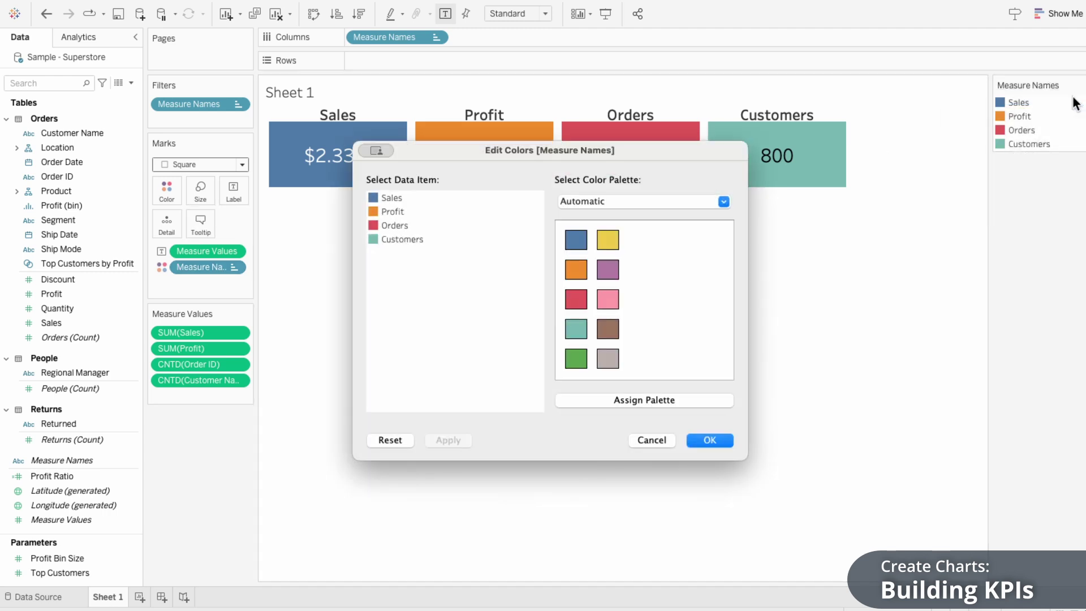
left_click(592, 202)
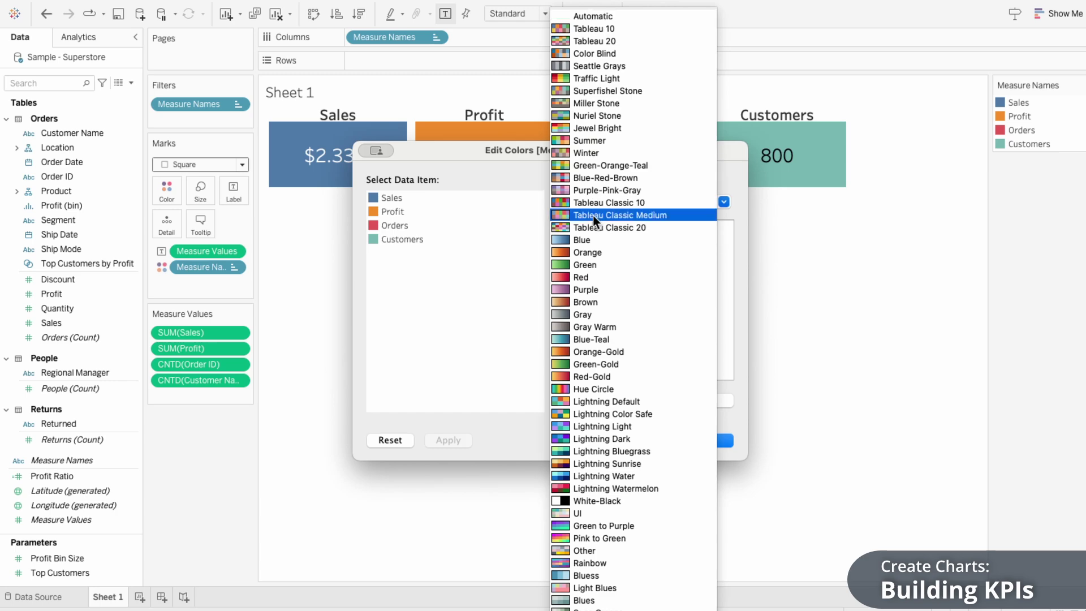
left_click(592, 240)
left_click(386, 198)
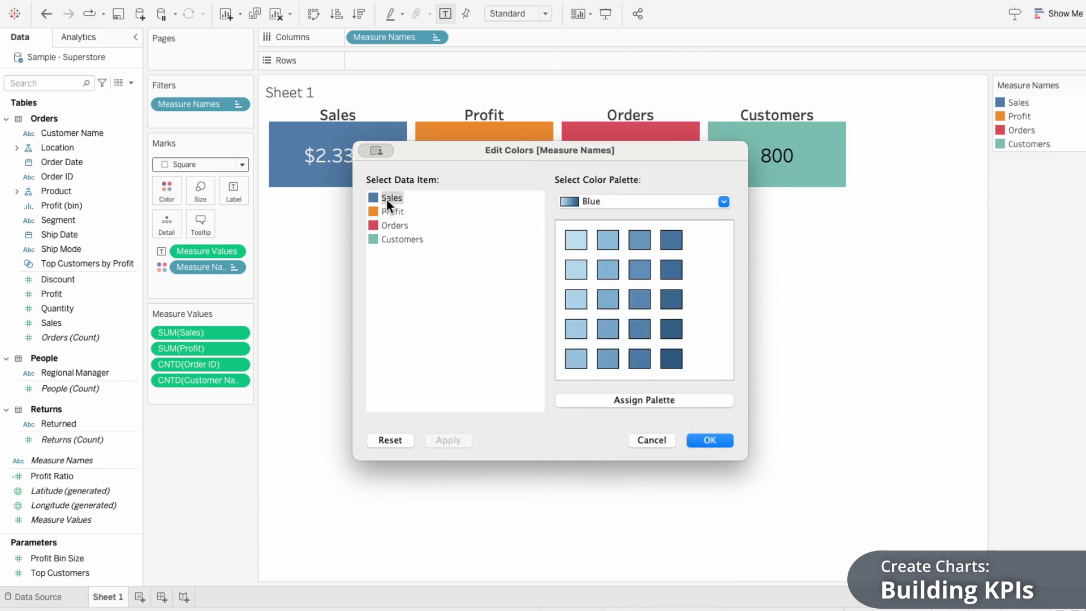
left_click(576, 239)
left_click(599, 200)
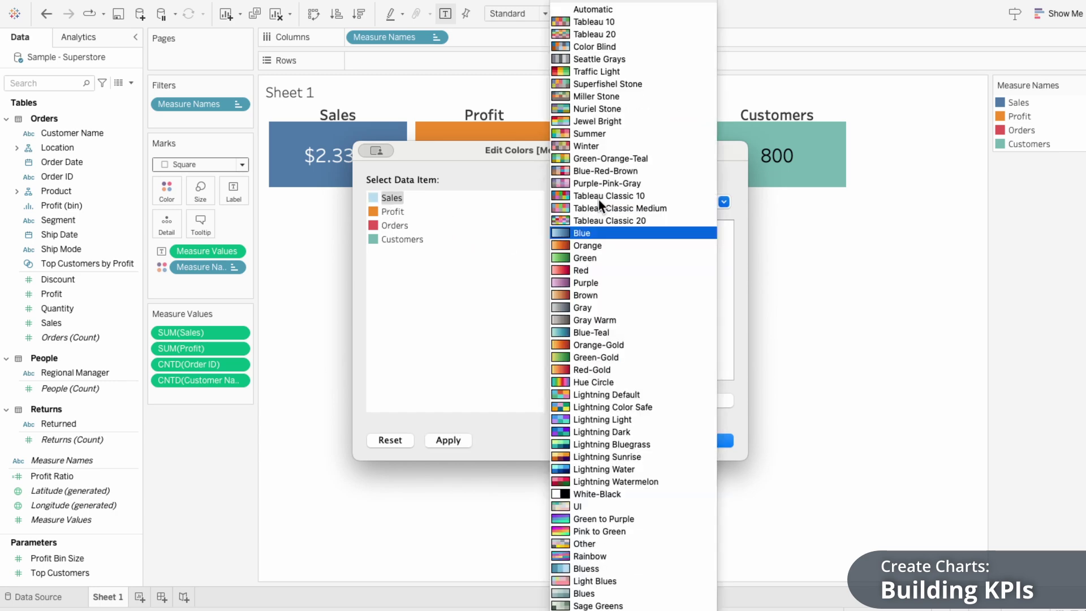
left_click(579, 330)
left_click(391, 212)
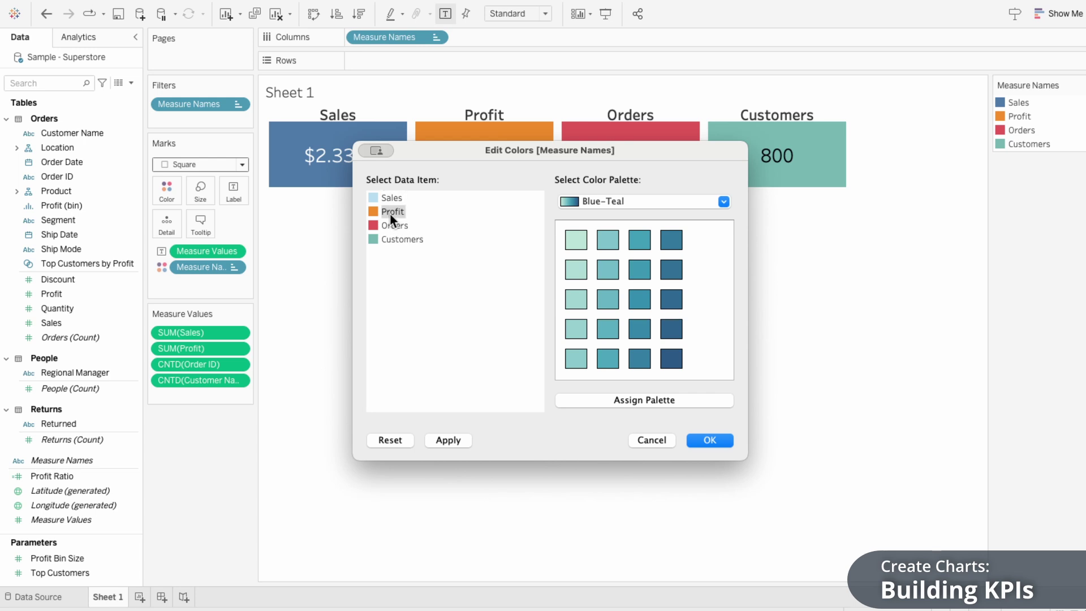
left_click(576, 240)
Assign the lightest Green palette shade to Orders and the lightest Orange-Gold shade to Customers, and apply the colors.
left_click(593, 202)
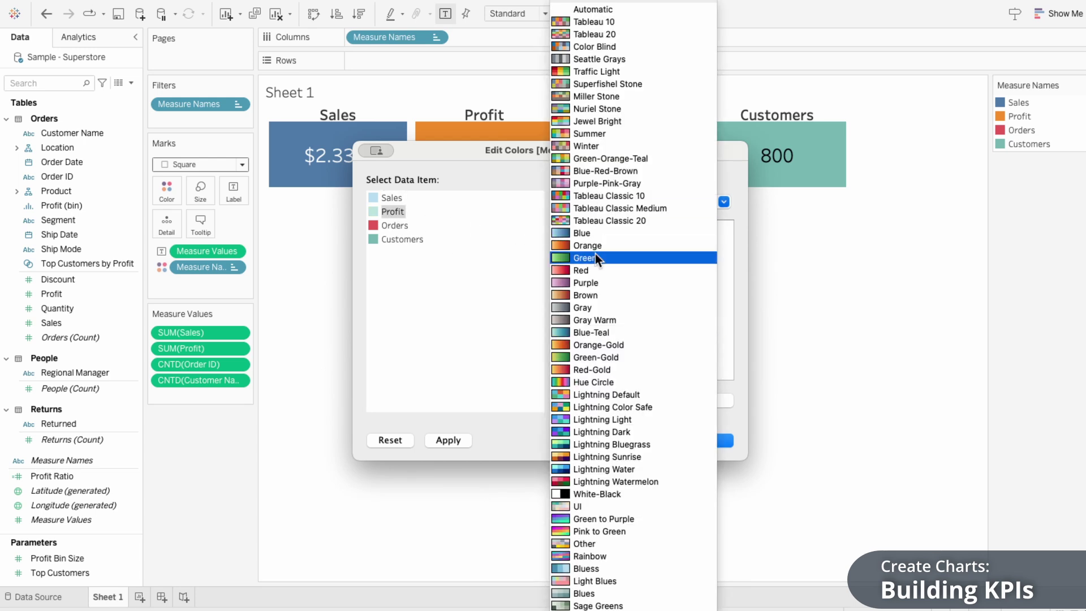
left_click(589, 258)
left_click(395, 225)
left_click(572, 239)
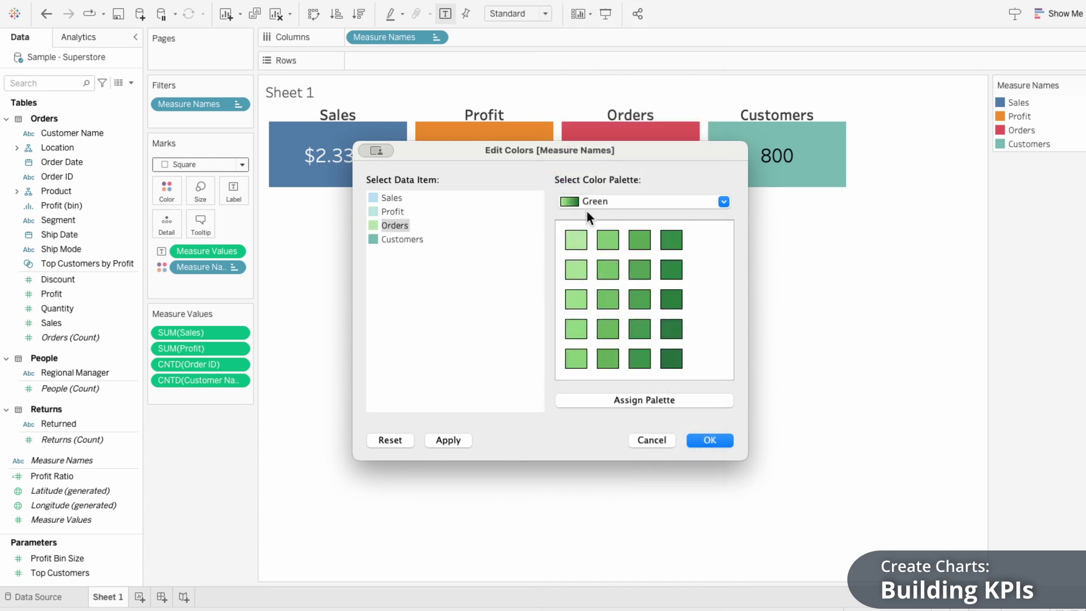
left_click(589, 201)
left_click(586, 344)
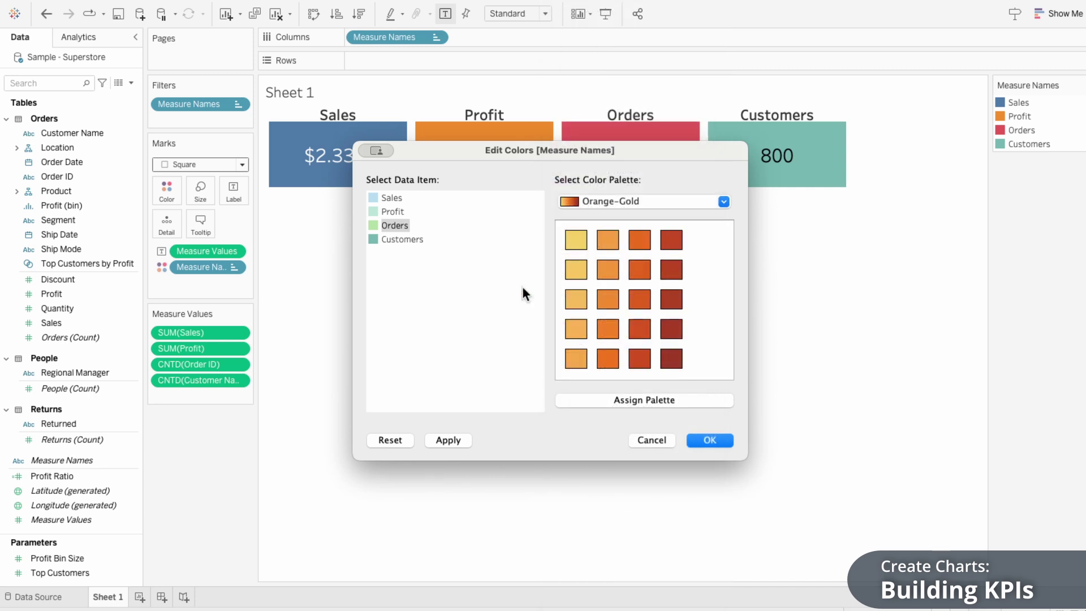
left_click(571, 241)
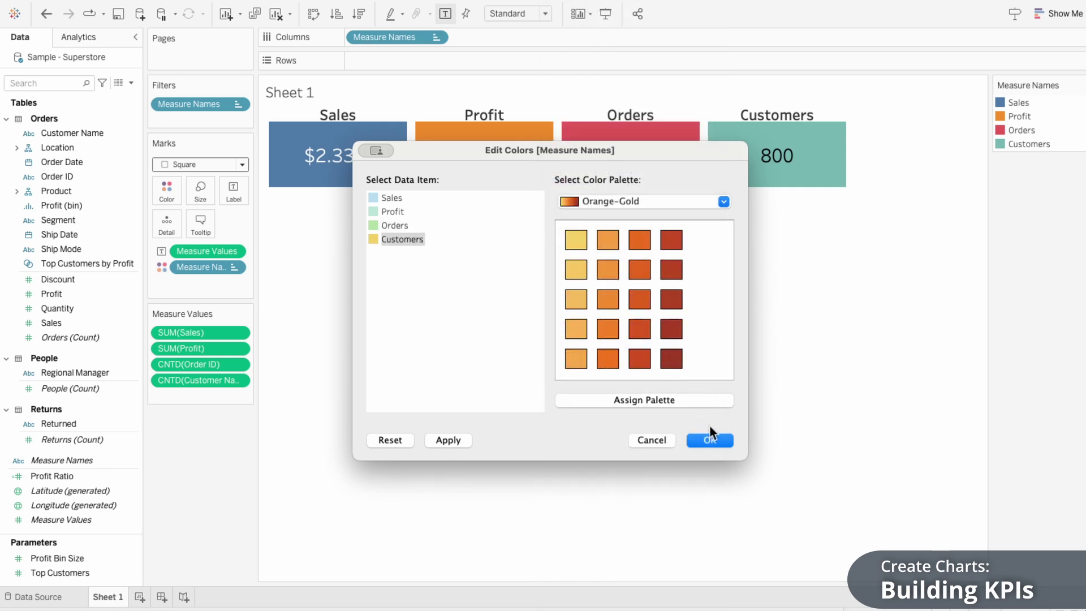
left_click(711, 440)
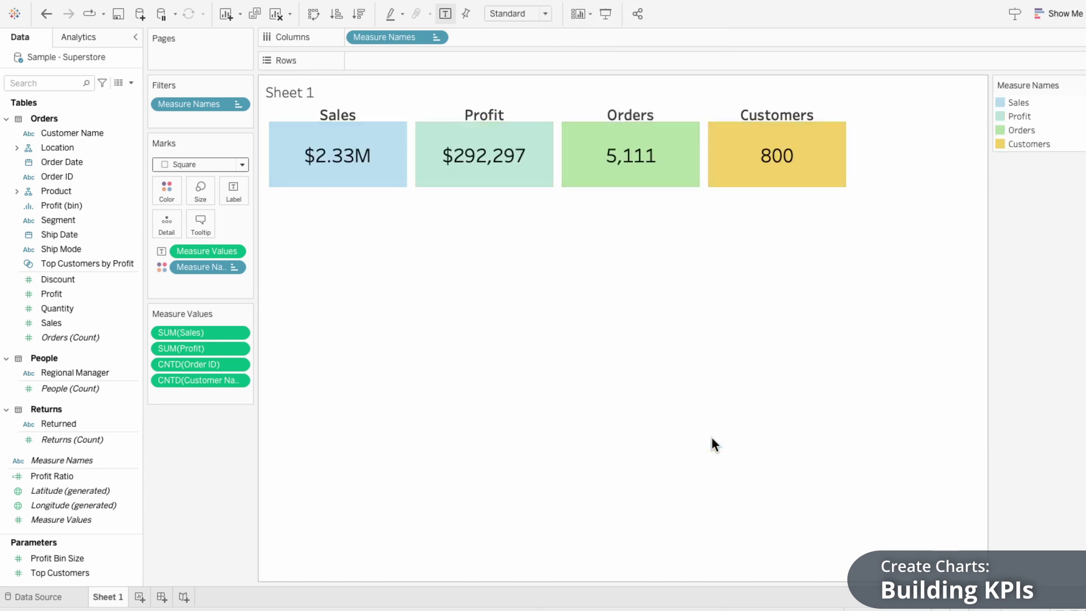
Lower the color opacity of the KPI tiles and slightly increase the size of their square marks.
left_click(167, 193)
left_click_drag(218, 271, 198, 271)
left_click(351, 310)
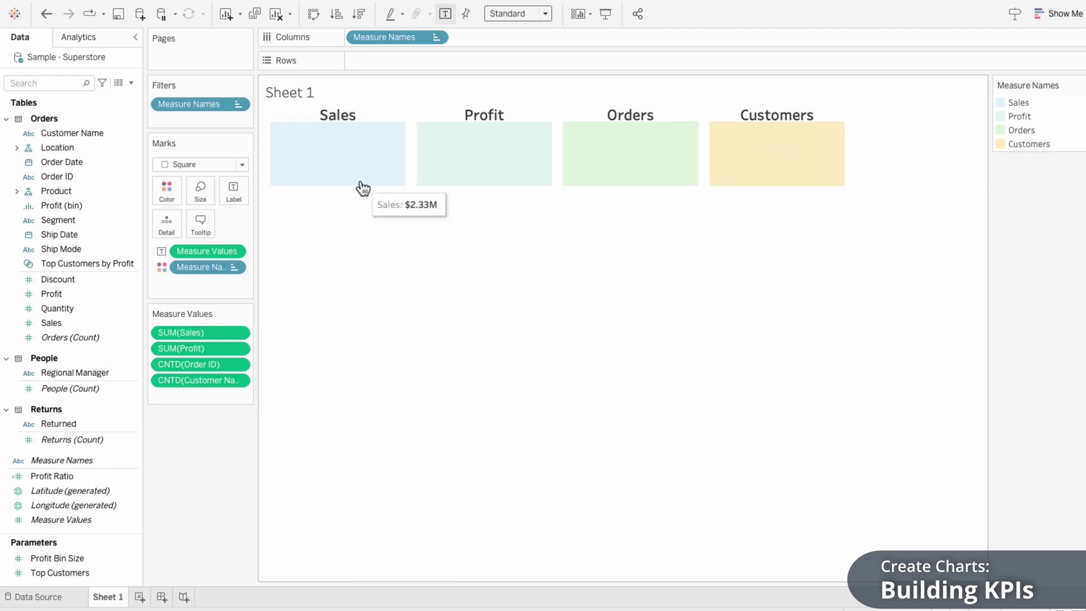
left_click(200, 191)
left_click_drag(280, 225, 286, 226)
left_click(300, 277)
Rename the current worksheet from its default name to KPIs.
double_click(107, 596)
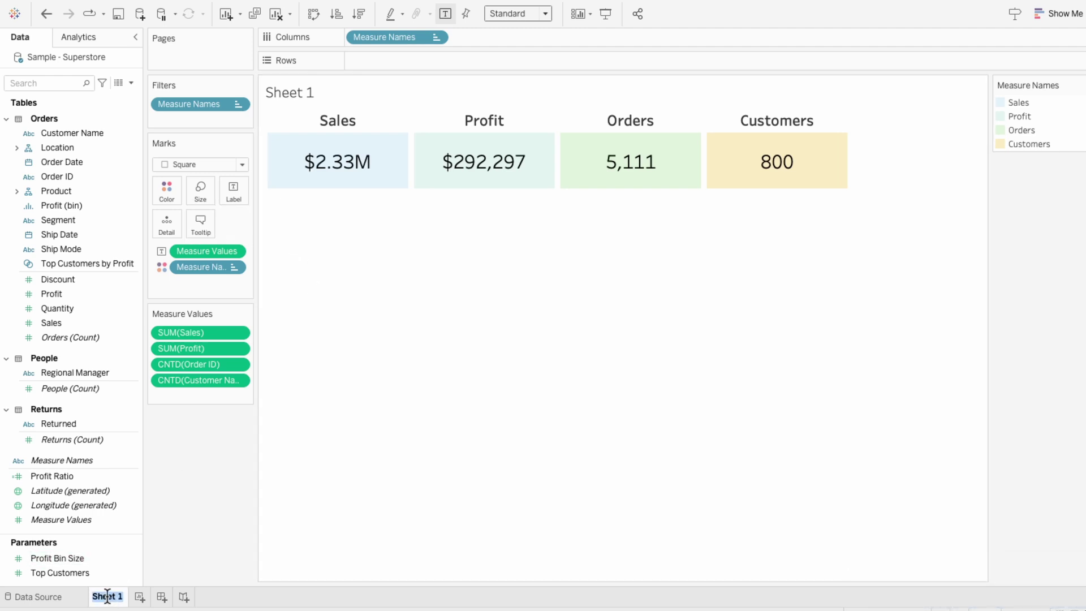
type("KPIs")
key("Return")
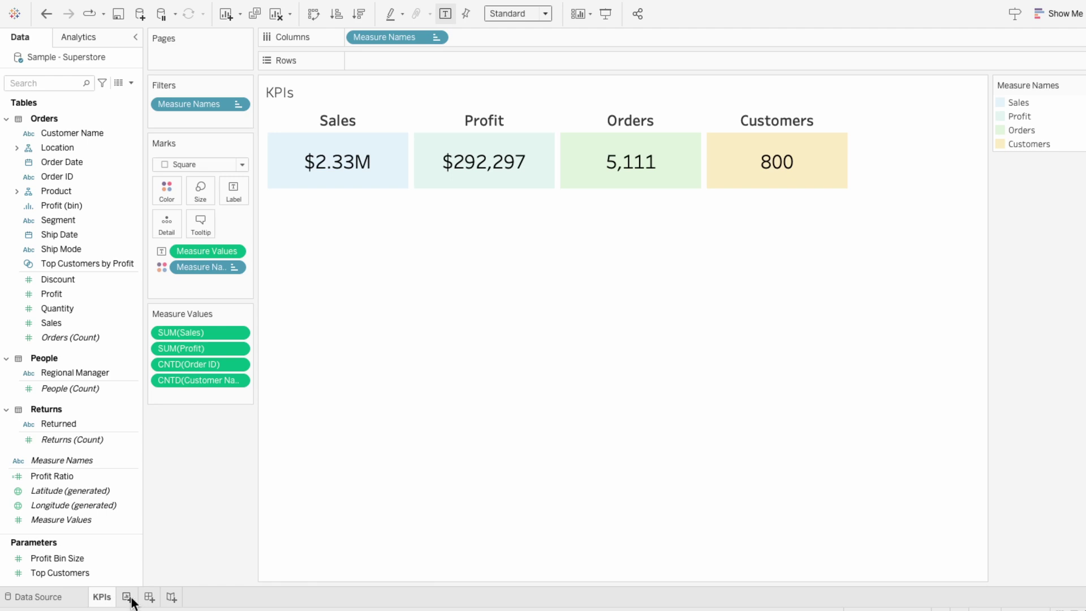
Add a new worksheet and name it Trend.
left_click(128, 598)
double_click(129, 599)
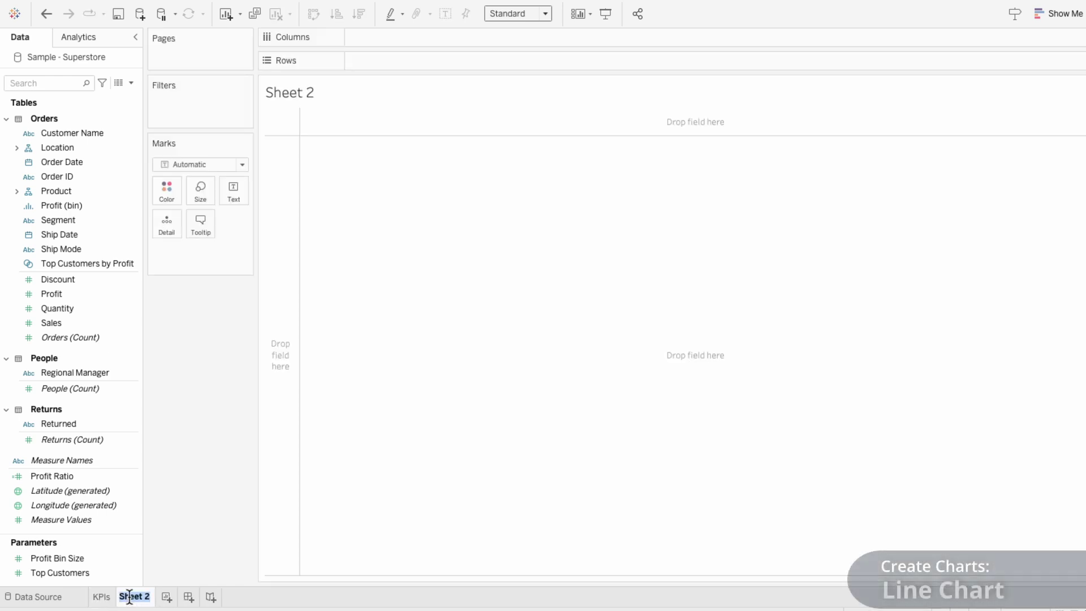
type("Trend")
key("Return")
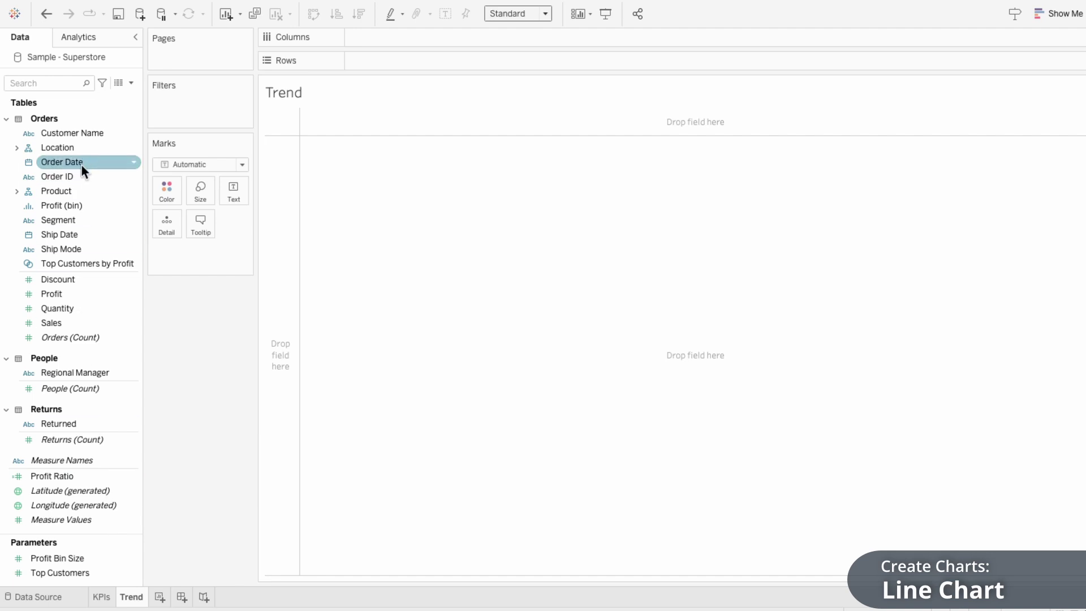
Build a monthly sales line chart with Order Date as continuous Month in Columns and Sales in Rows.
left_click_drag(81, 165, 388, 42)
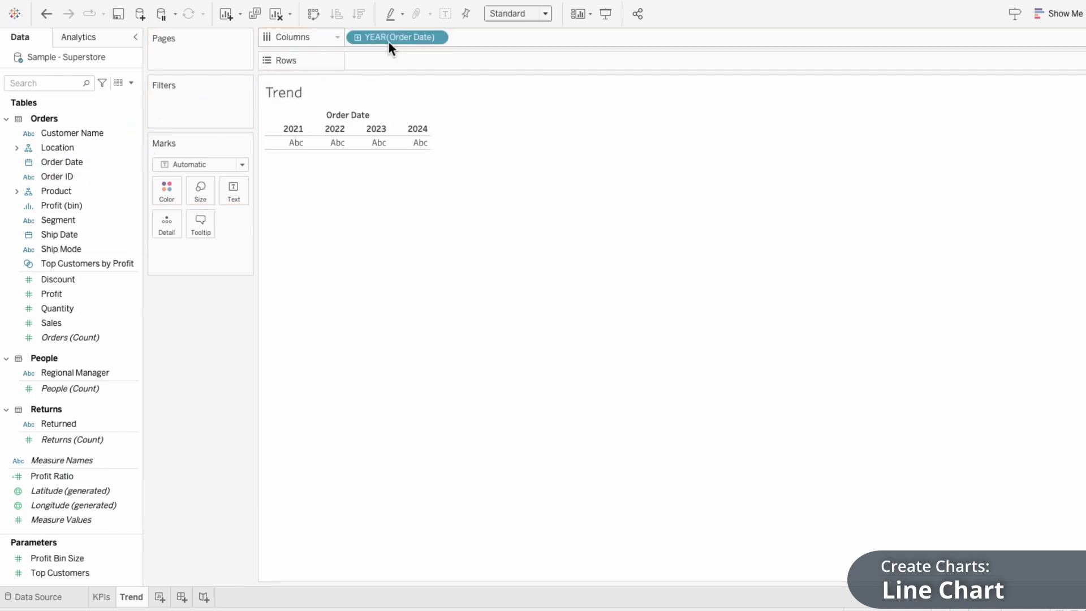
right_click(389, 37)
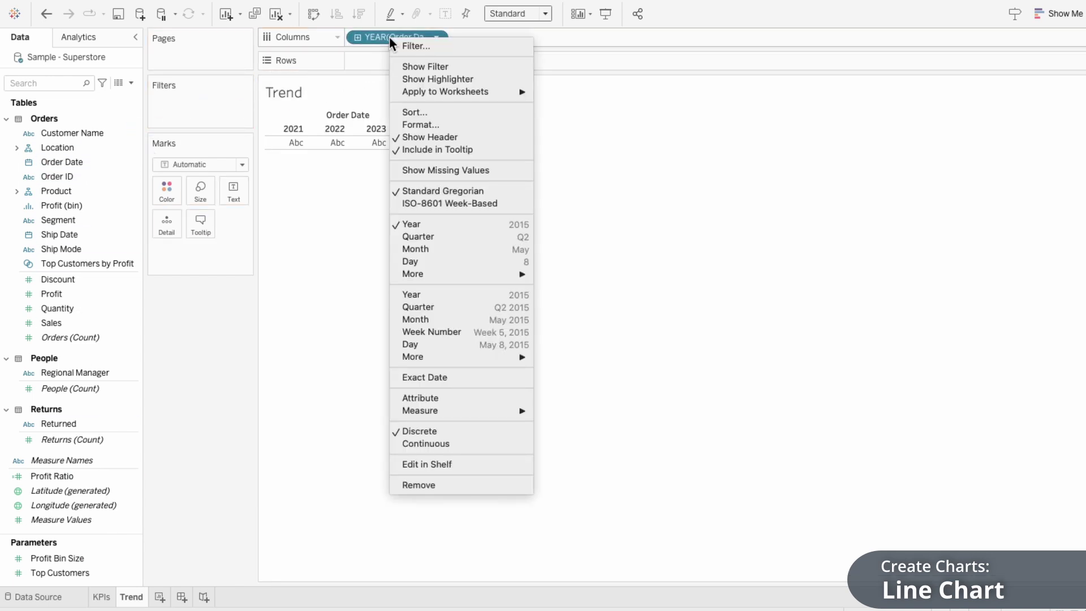
left_click(428, 320)
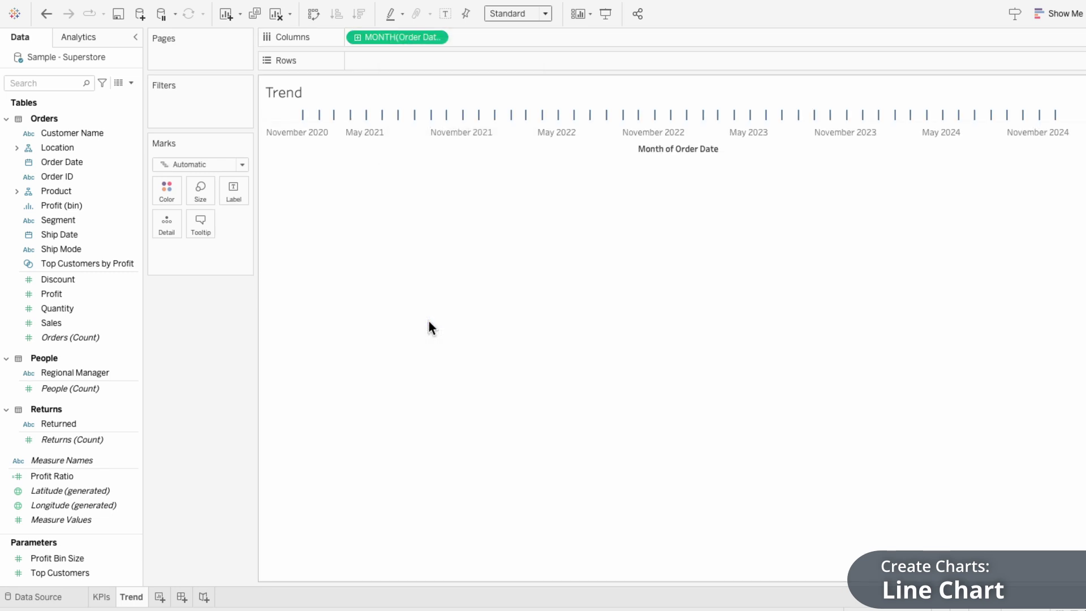
left_click_drag(73, 326, 382, 58)
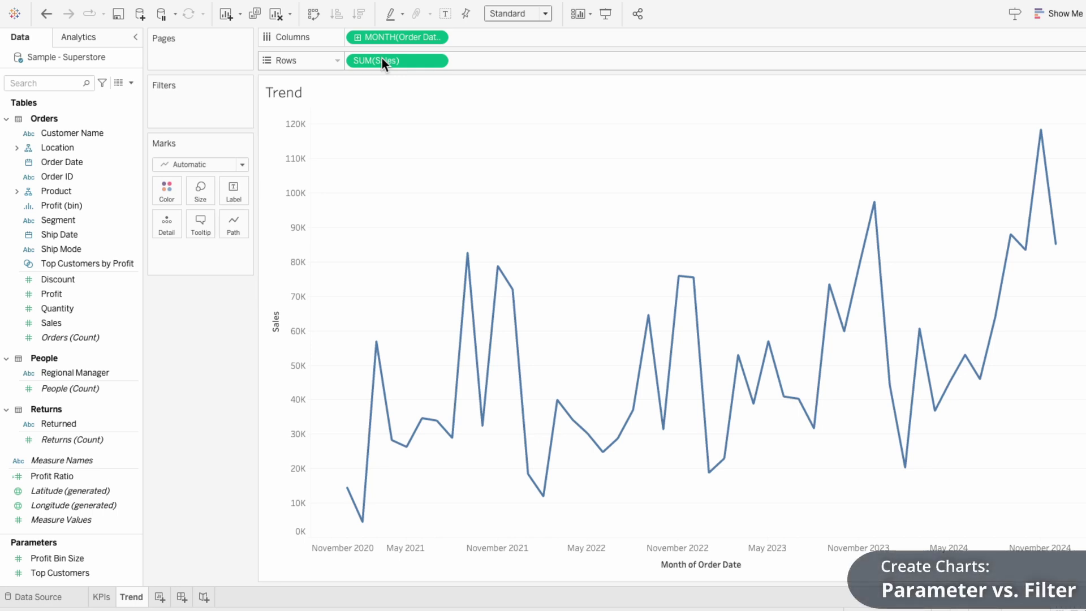
Create a parameter named Trend Metric with the String data type.
left_click(131, 84)
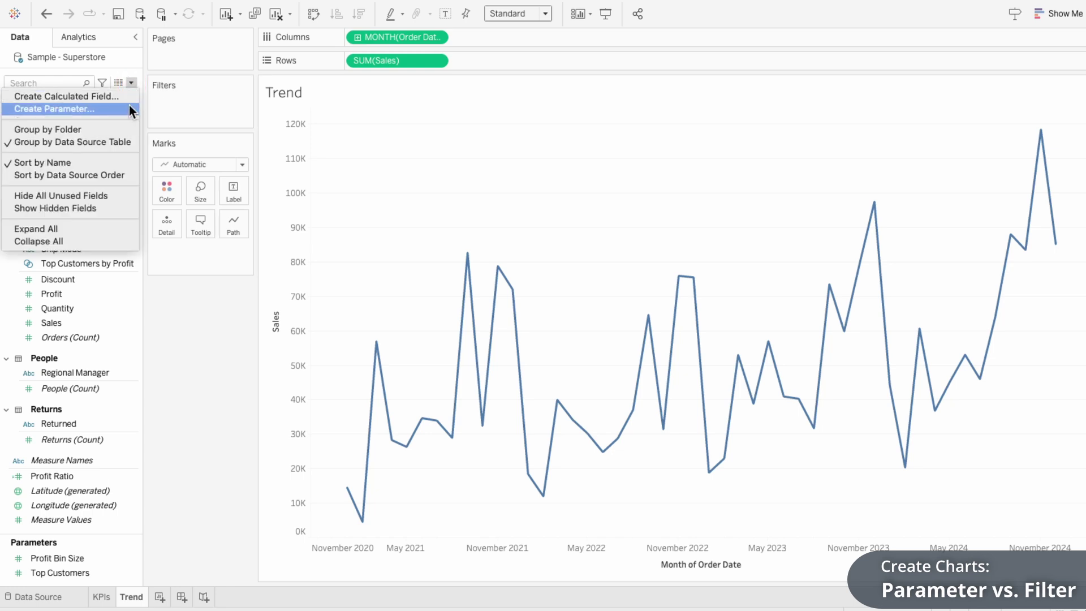
left_click(129, 106)
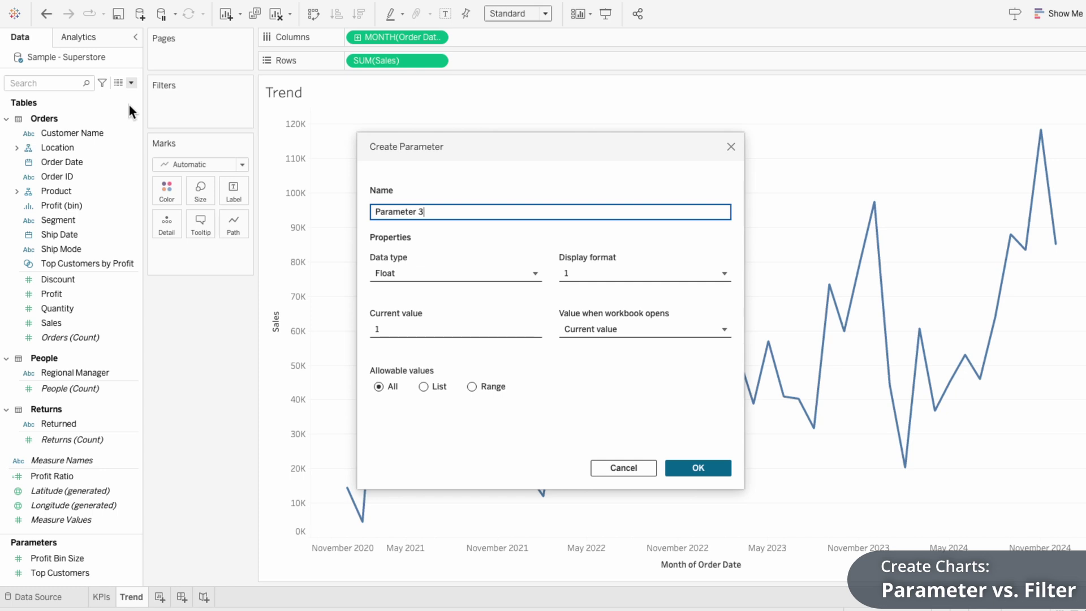
left_click_drag(441, 210, 353, 211)
type("Trend Metric")
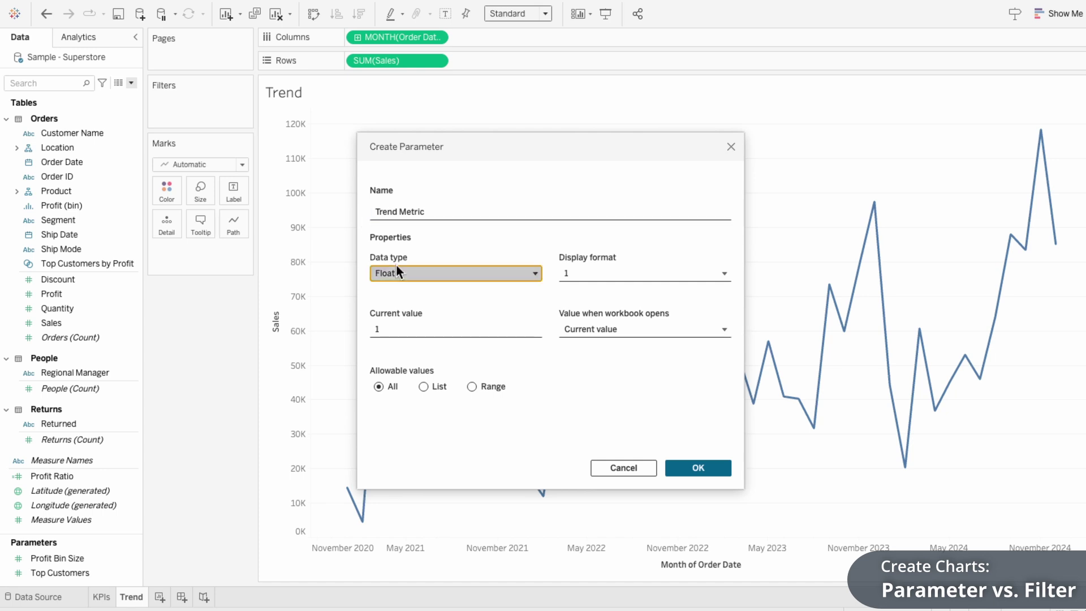
left_click(396, 272)
left_click(399, 326)
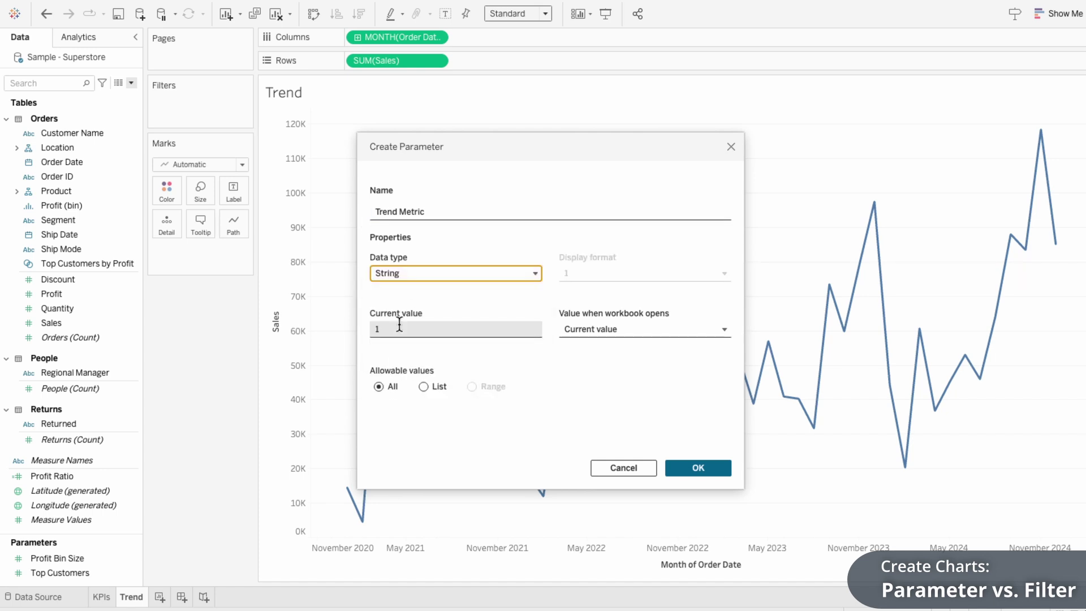
Restrict the parameter to a list of the values Sales, Profit, Orders and Customers, and save it.
left_click(421, 388)
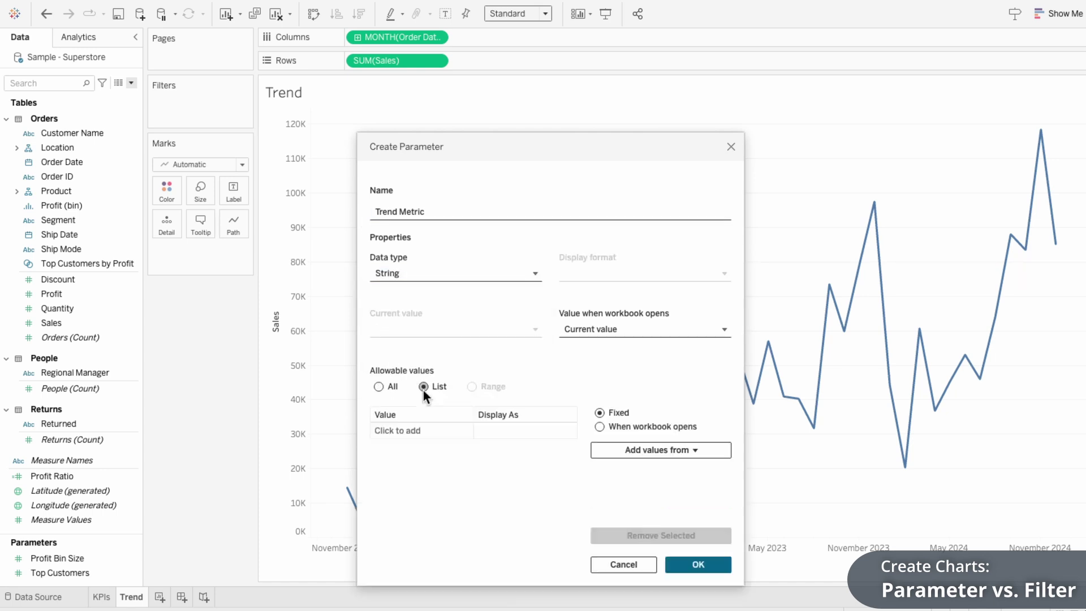
left_click(418, 430)
type("Sales")
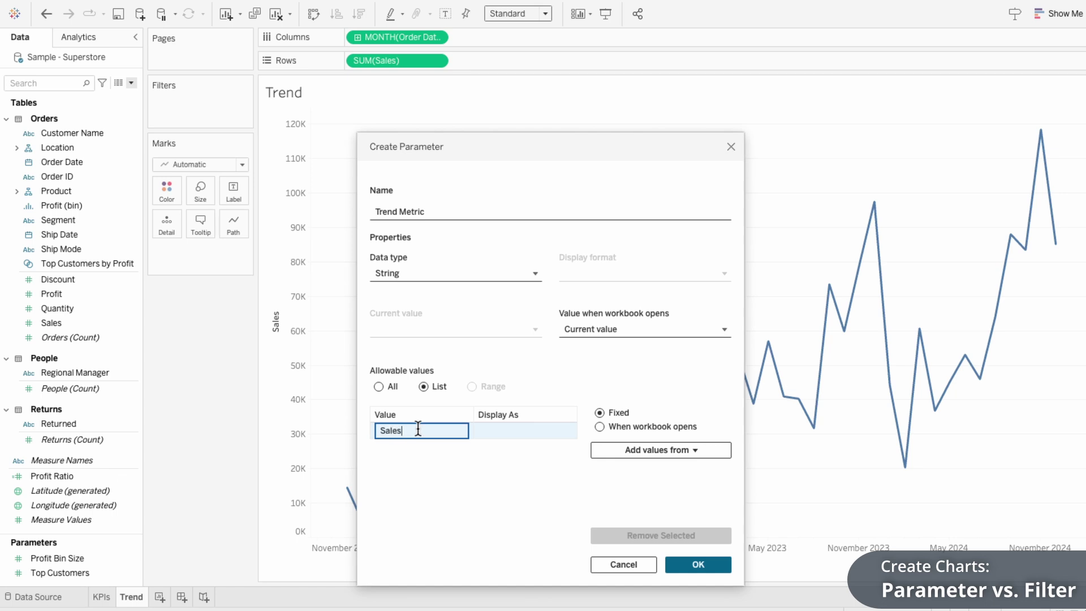
key("Return")
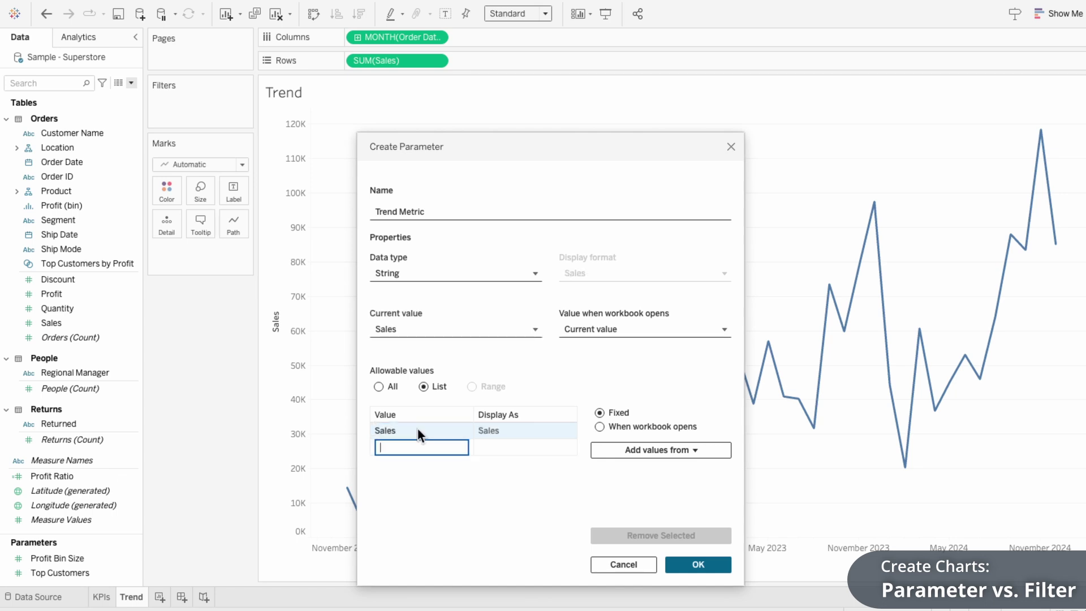
type("Profit")
key("Return")
type("O")
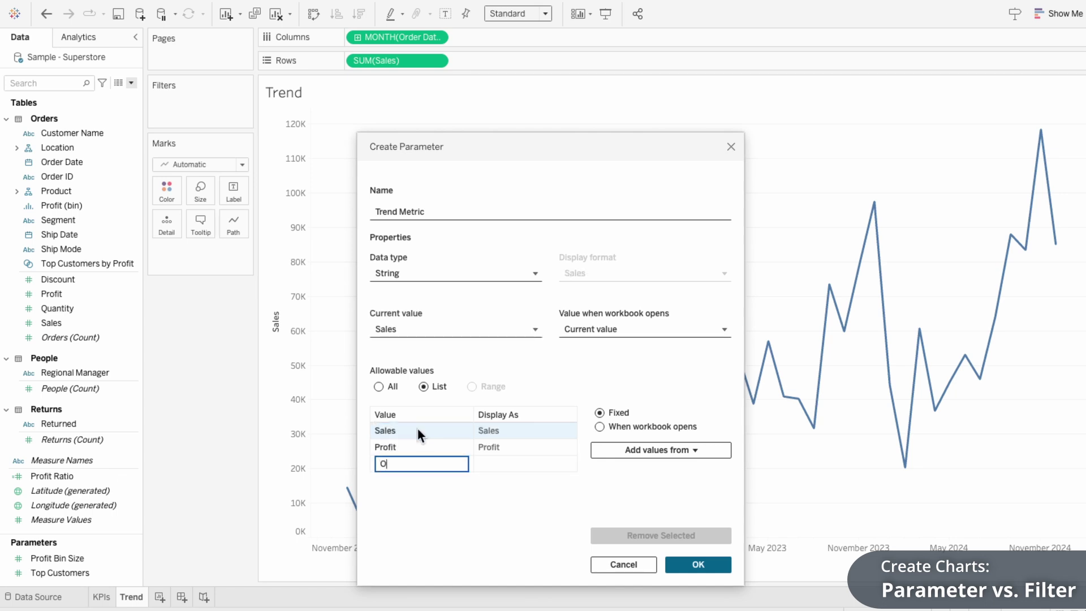
type("rders")
key("Return")
type("Customers")
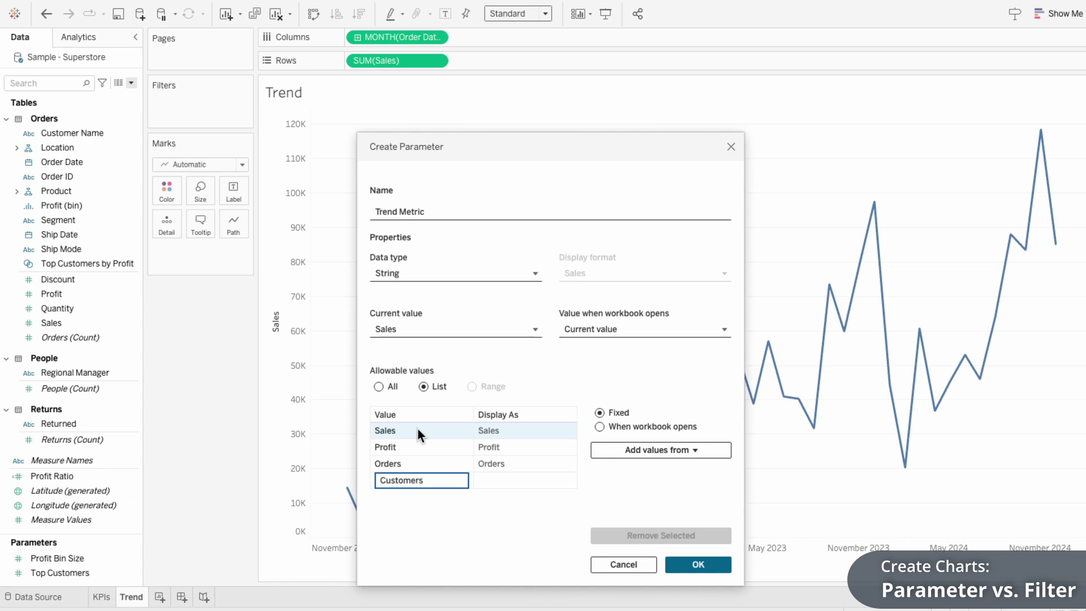
key("Return")
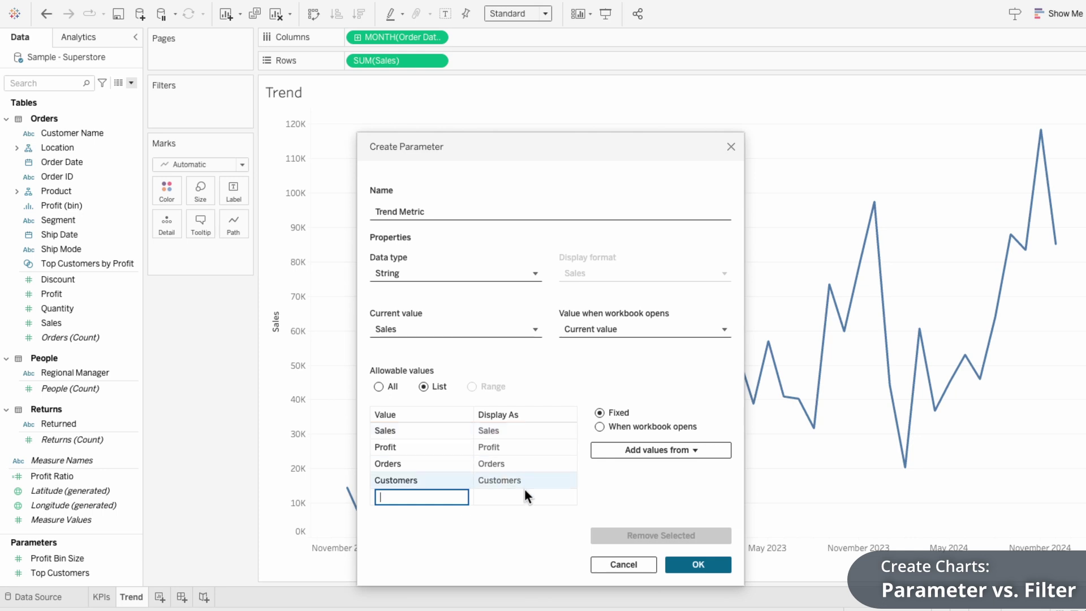
left_click(719, 565)
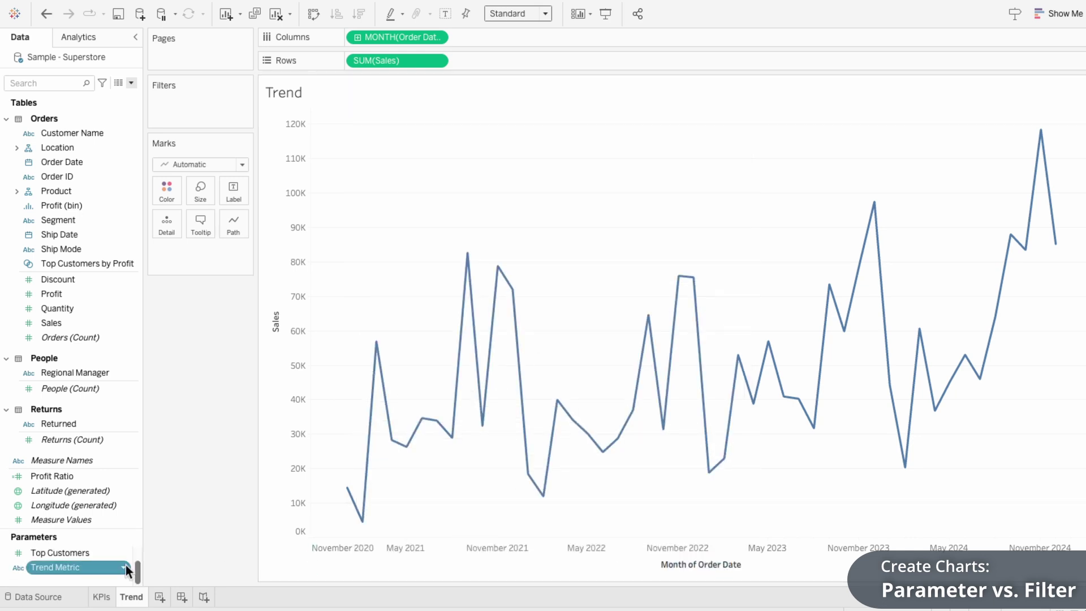
Show the Trend Metric parameter control on the Trend sheet.
right_click(85, 573)
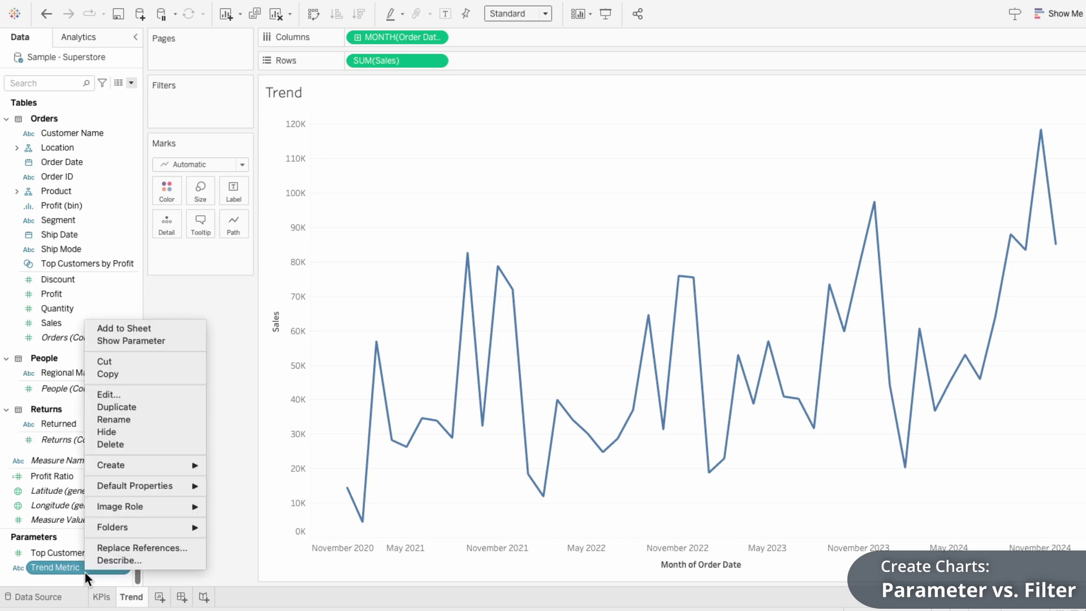
left_click(120, 340)
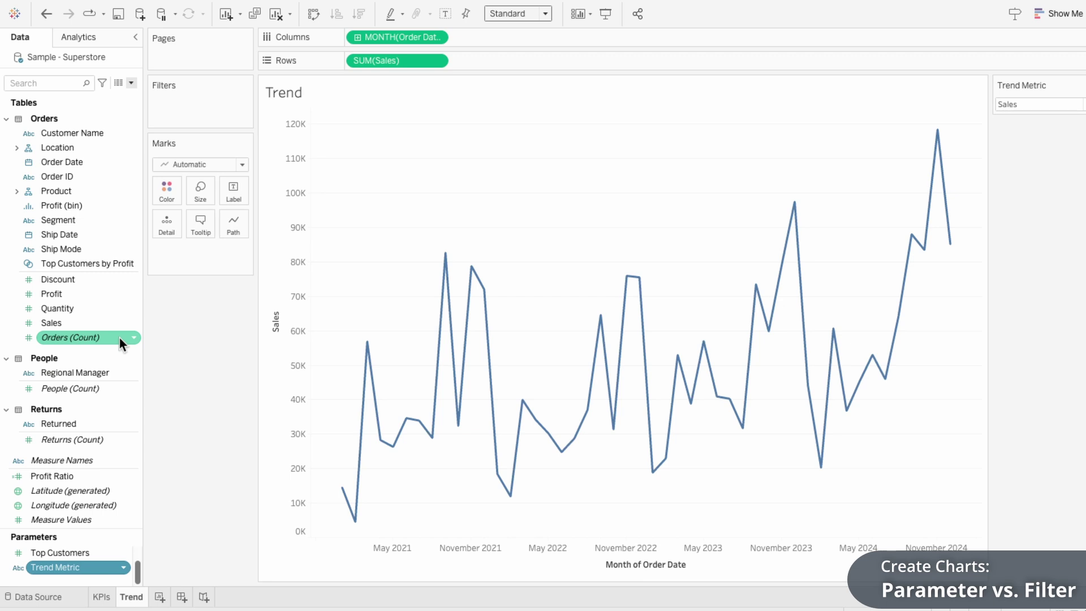
Create a calculated field named Trend Metric - Values and begin its formula with CASE [Trend Metric].
left_click(132, 84)
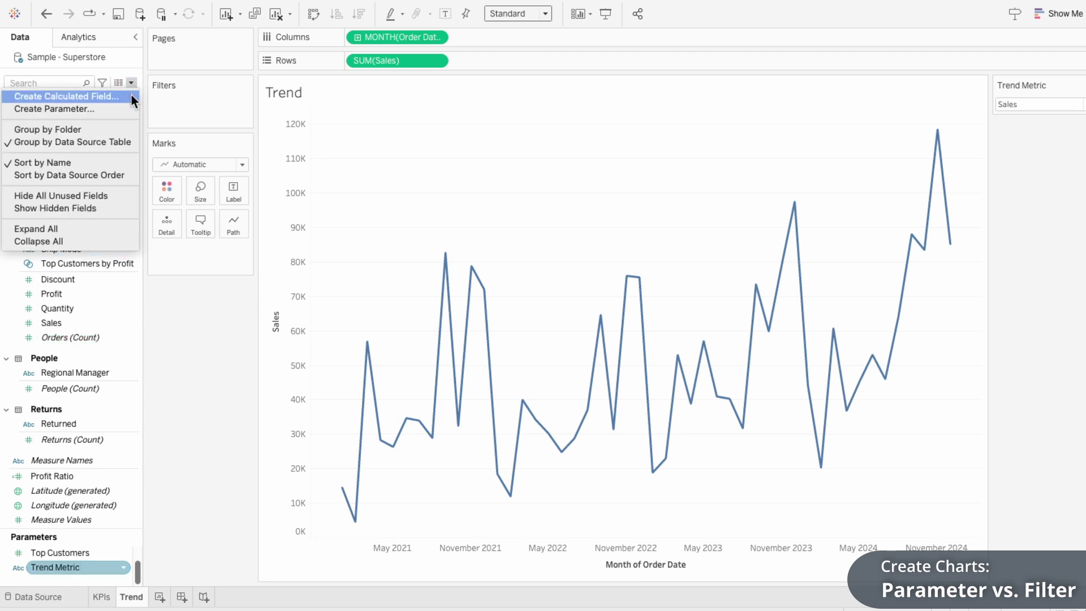
left_click(130, 95)
type("T")
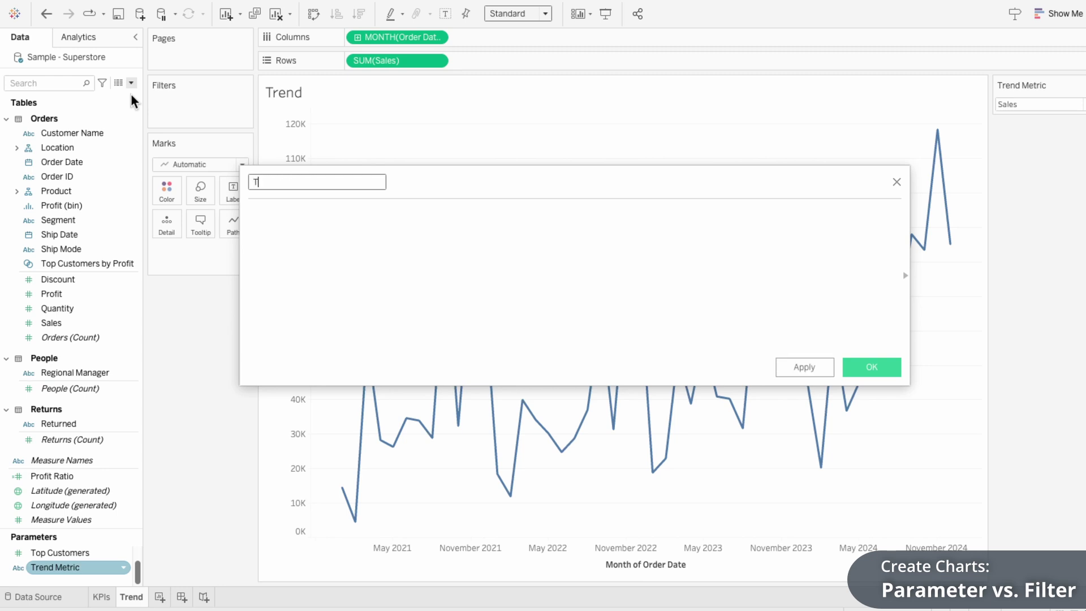
type("rend Metric - Values")
key("Tab")
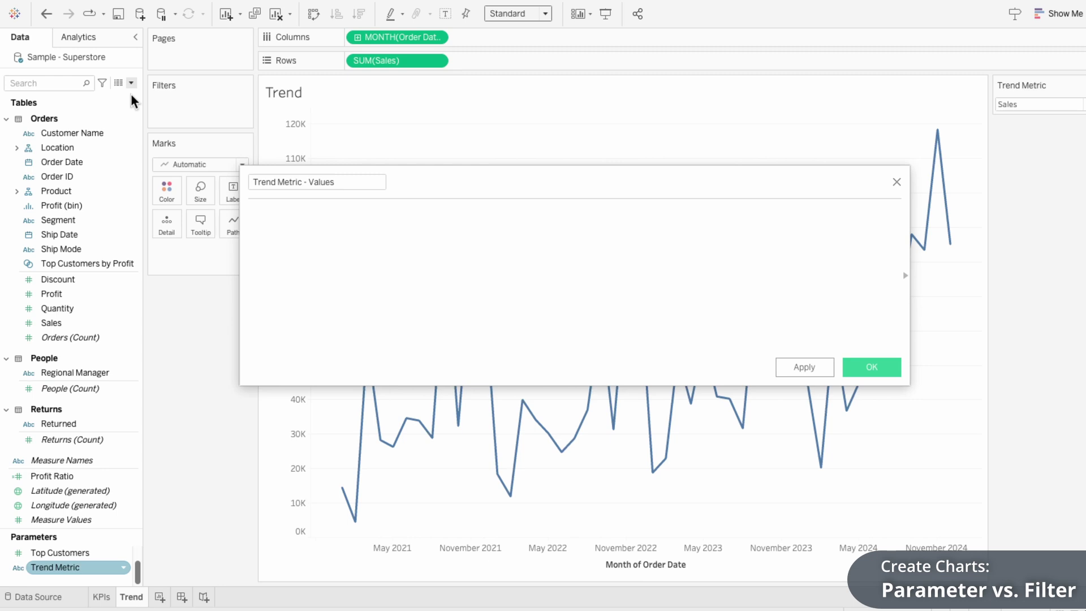
type("CASE tr")
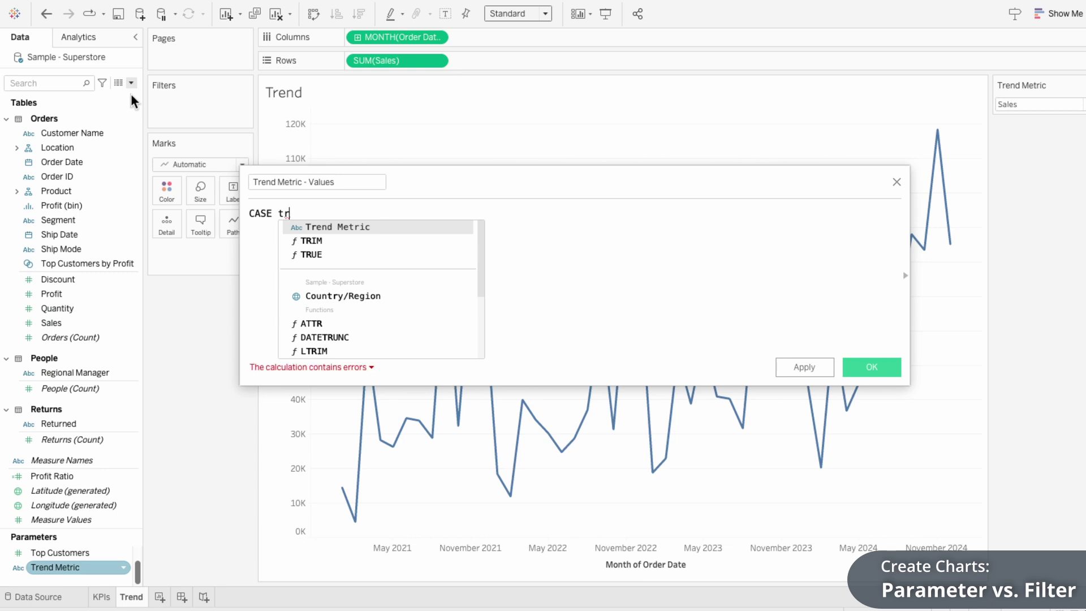
key("Return")
key("Return")
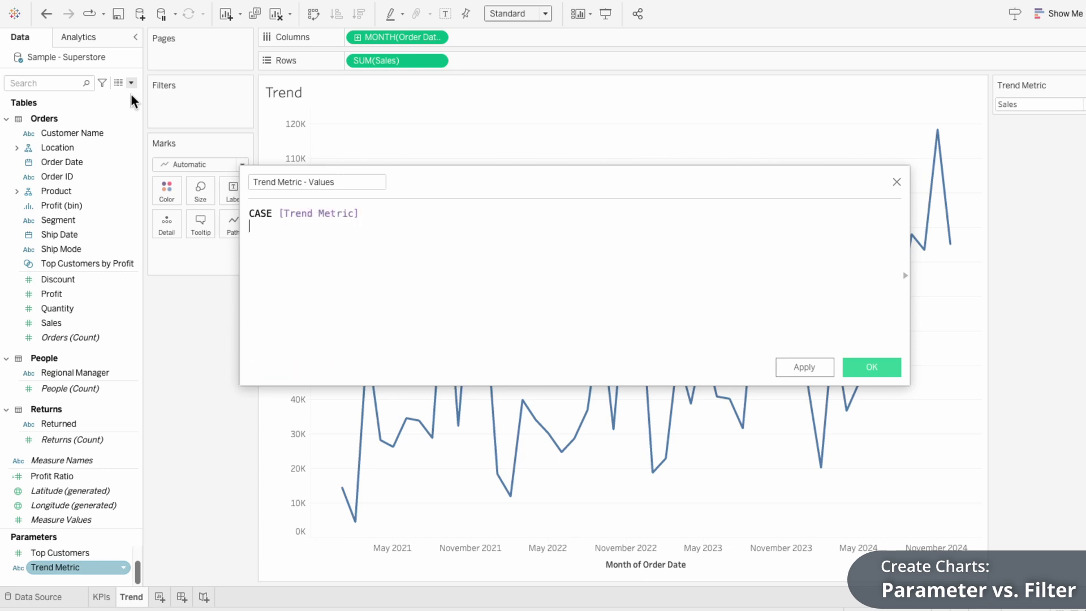
Add the case WHEN "Sales" THEN SUM([Sales]) to the formula.
type("whe")
key("Return")
type("\"Sales\" TH")
key("Return")
type("sum")
key("Return")
type("sal")
key("Return")
type(")")
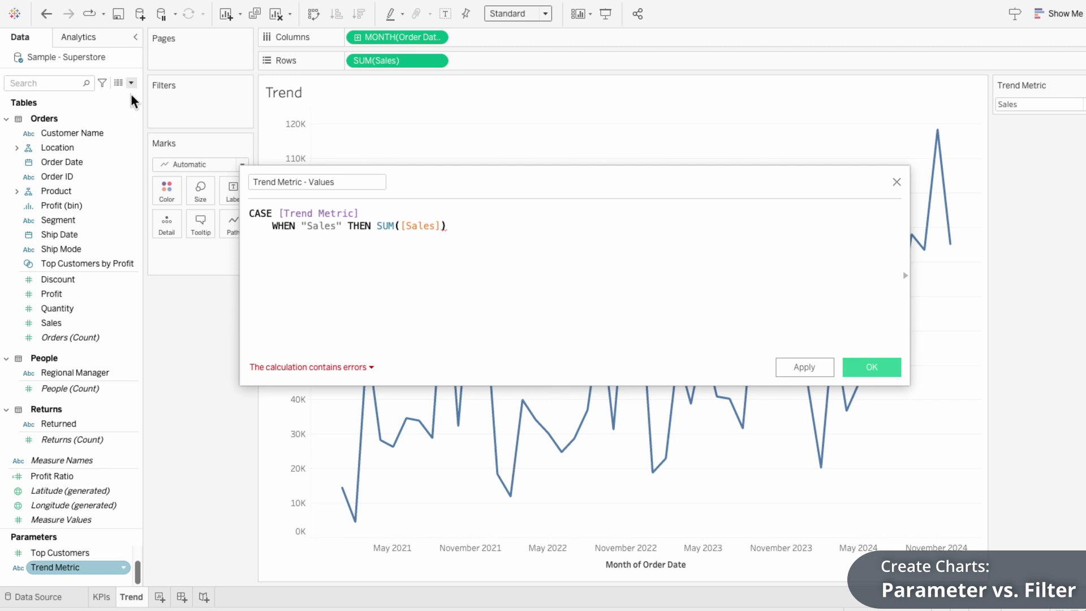
Add the case WHEN "Profit" THEN SUM([Profit]) on the following line of the formula.
key("Return")
type("w")
key("Return")
type("\"Profit\" THEN sum")
key("Return")
type("prof")
key("Return")
type(")")
Add the case WHEN "Orders" THEN COUNTD([Order ID]) to the formula.
key("Return")
type("WH")
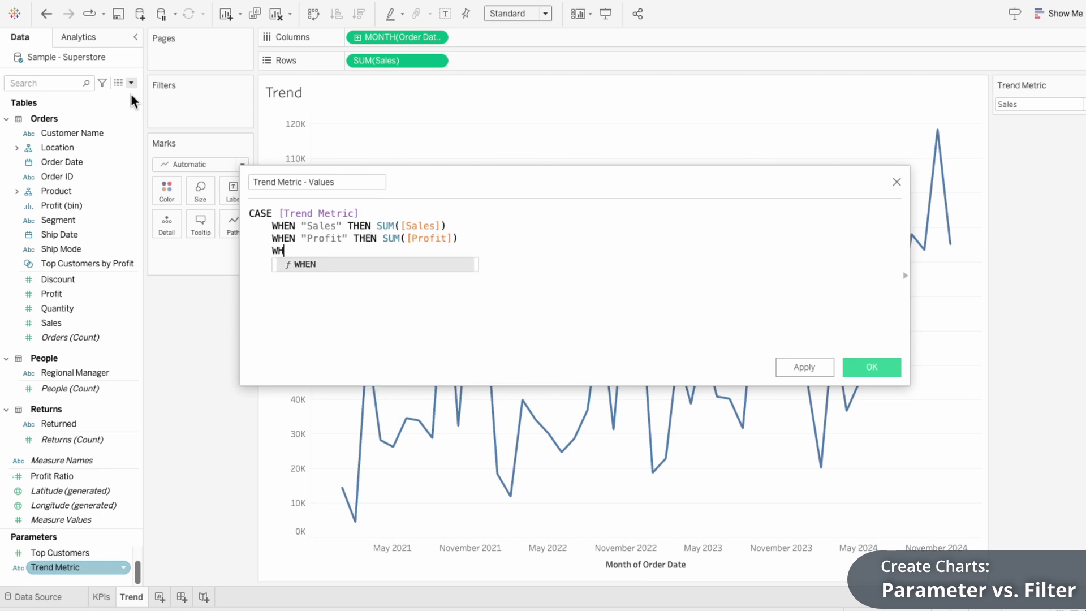
type("EN \"Order")
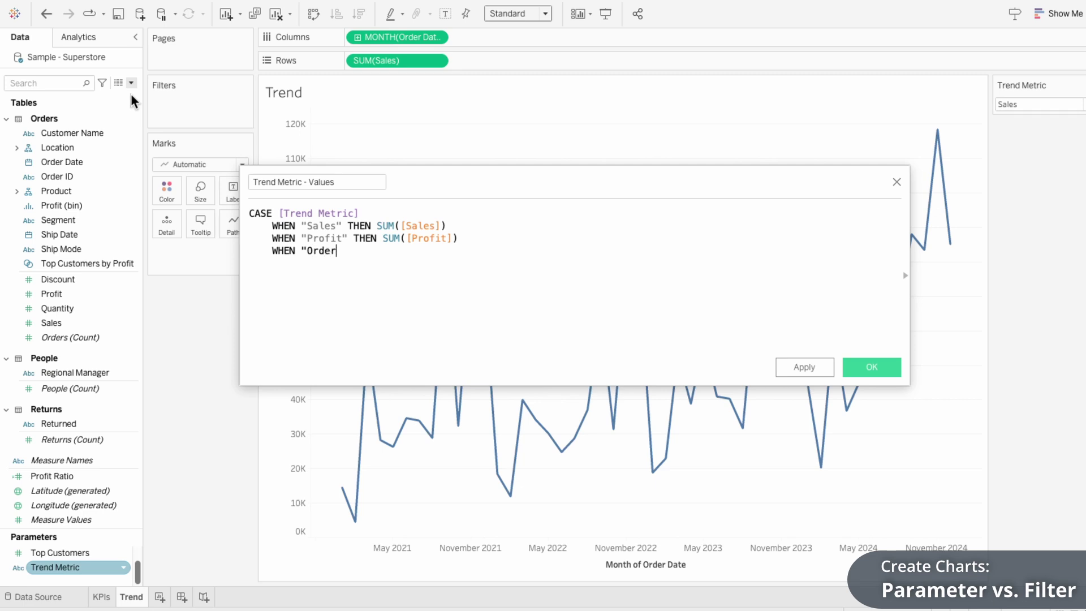
type("s\" THEN COU")
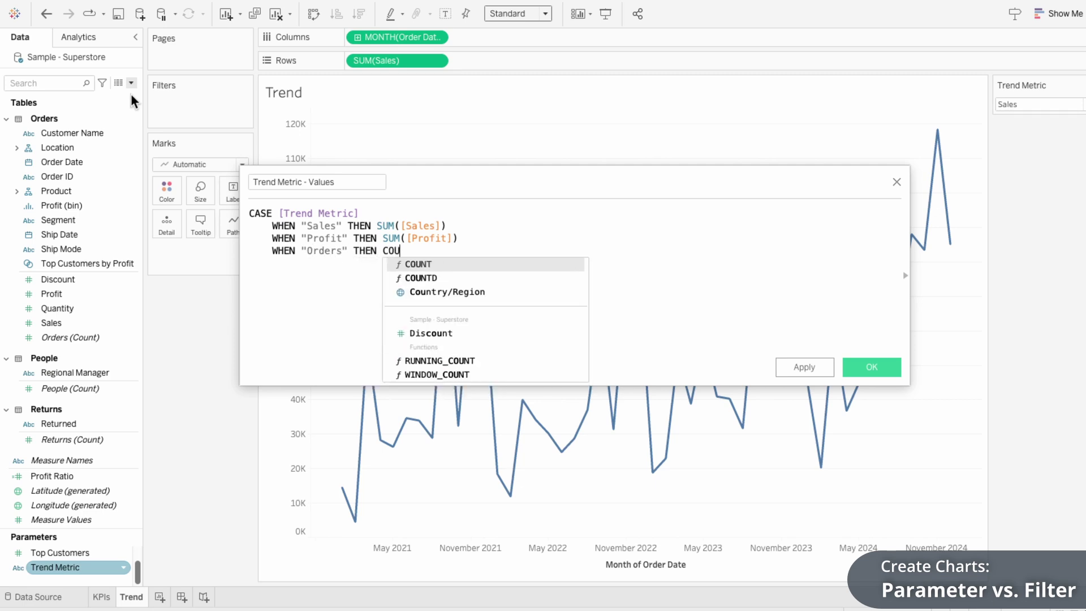
type("NTD([Order ID])")
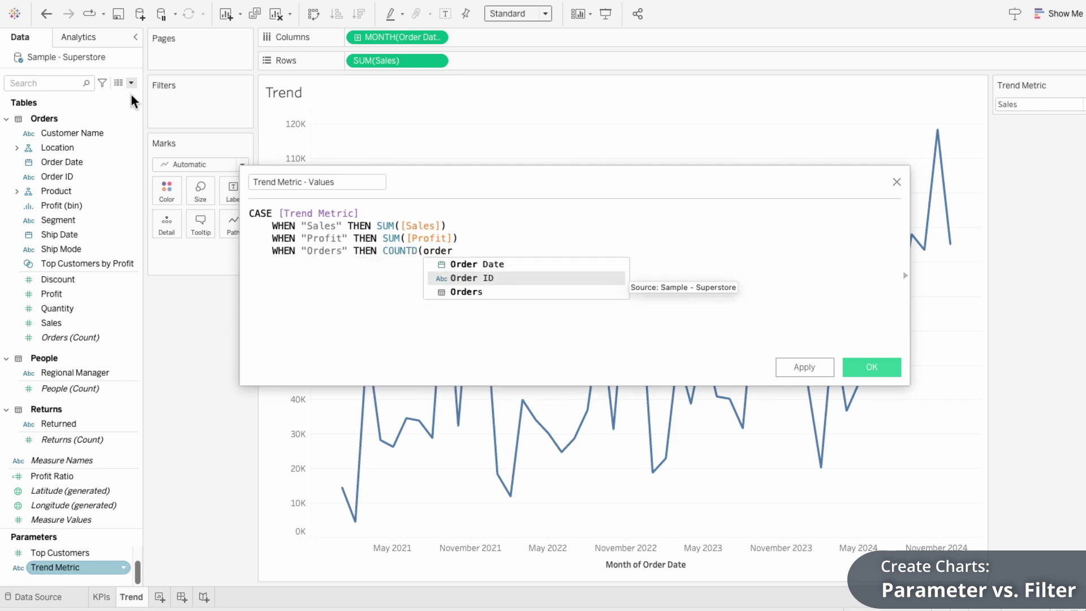
Add the case WHEN "Customers" THEN COUNTD([Customer Name]), close the formula with END, and save the calculated field.
key("Return")
type("WHEN \"Customers\" THEN COUNTD([Customer Name]) ")
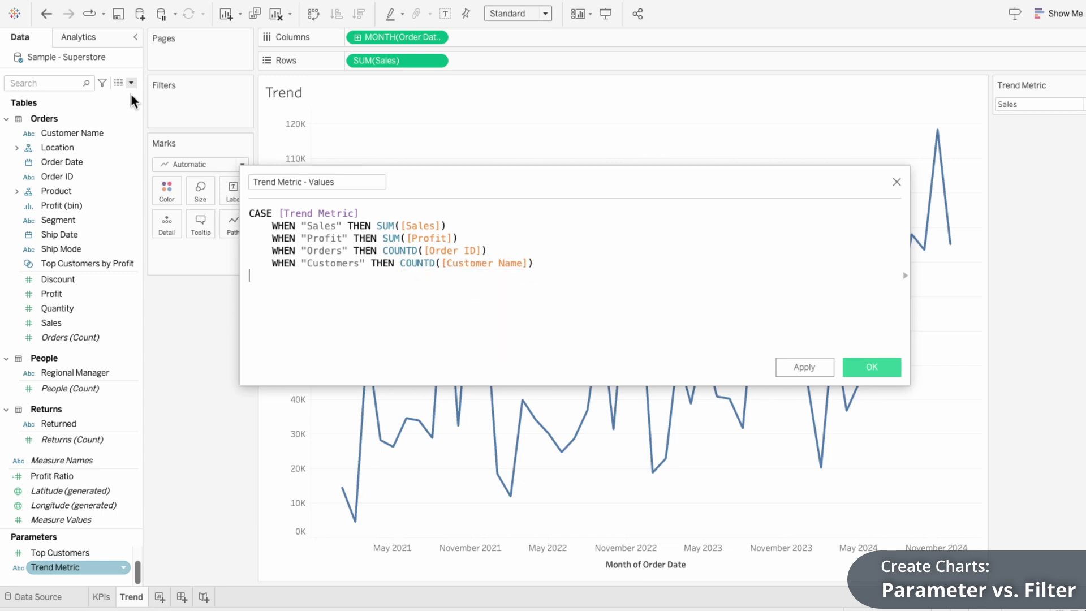
type("END")
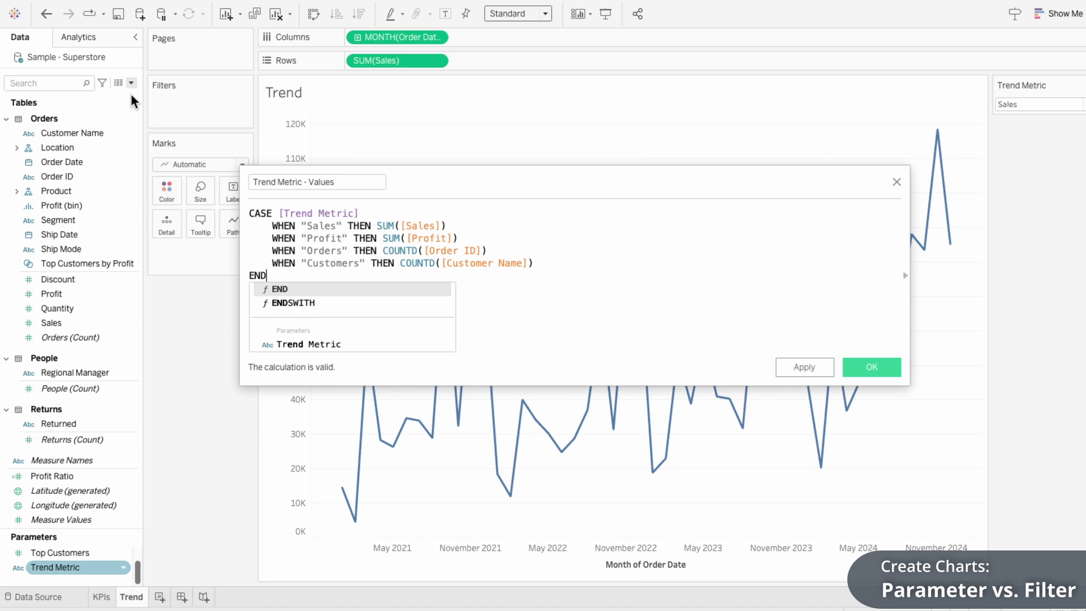
left_click(514, 342)
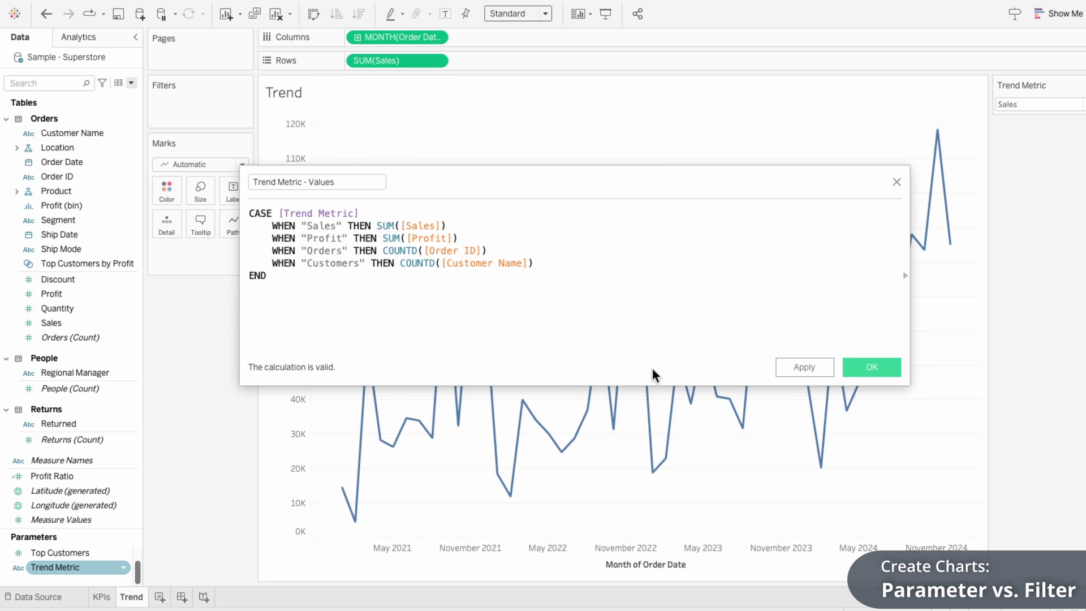
left_click(868, 366)
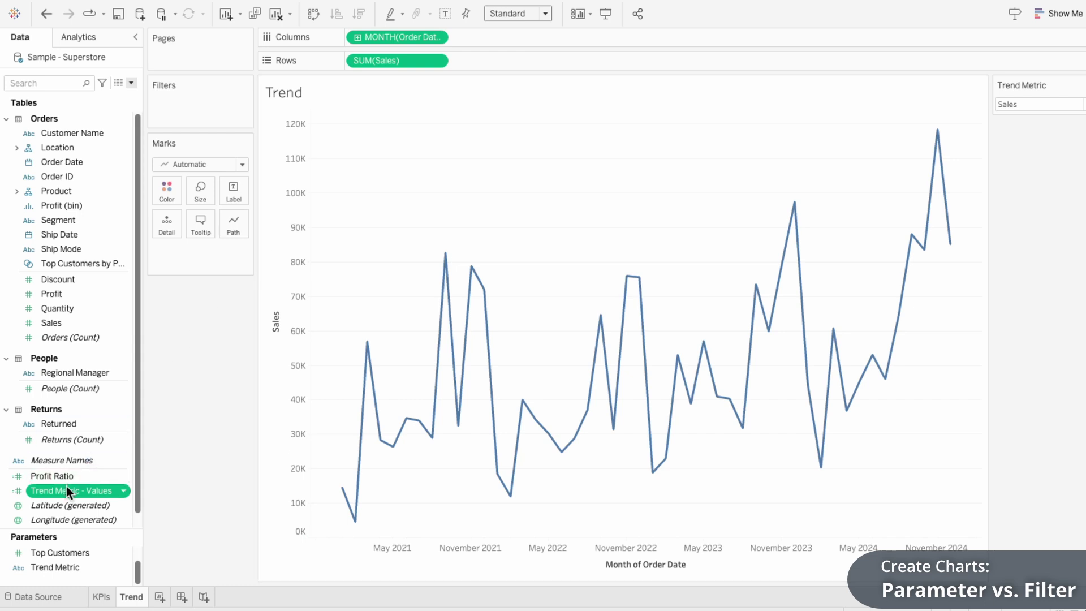
Replace Sales in Rows with Trend Metric - Values, and switch the Trend Metric parameter to Profit and finally to Orders.
left_click_drag(76, 472, 389, 61)
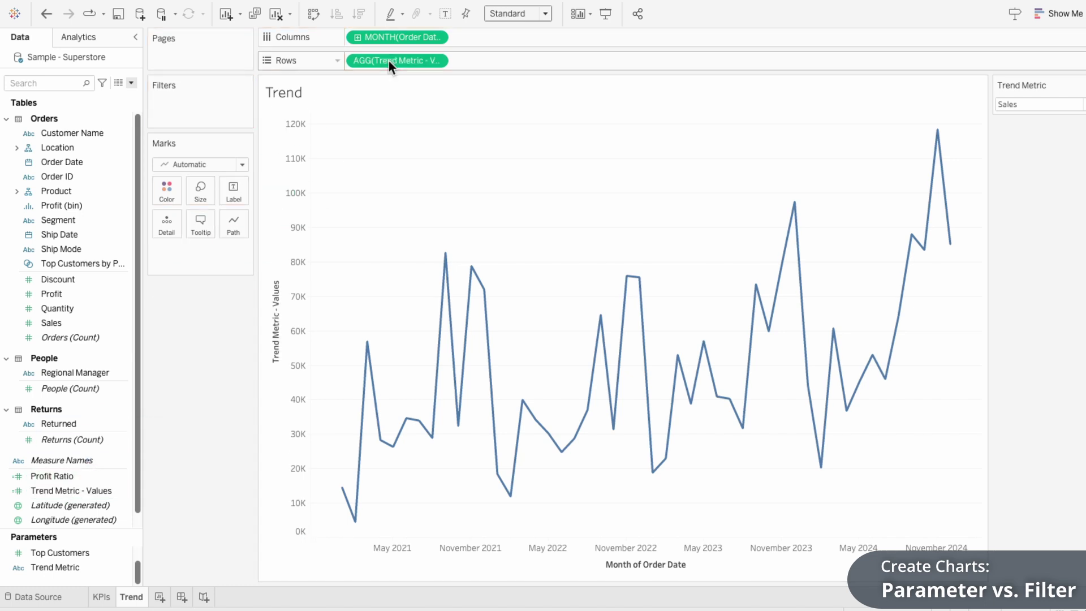
left_click(1001, 105)
left_click(1003, 131)
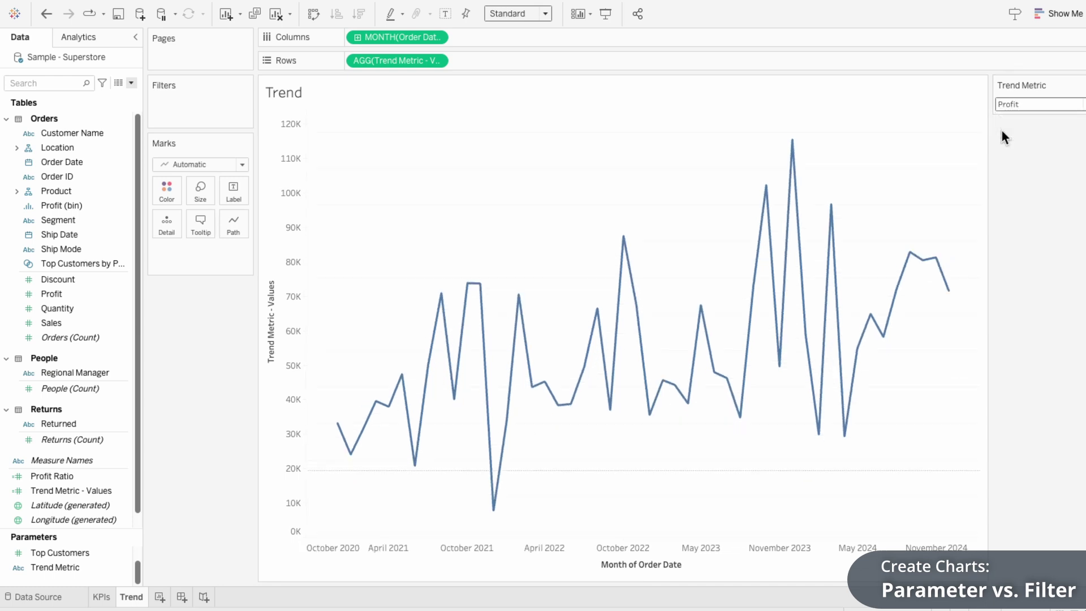
left_click(1008, 107)
left_click(1008, 137)
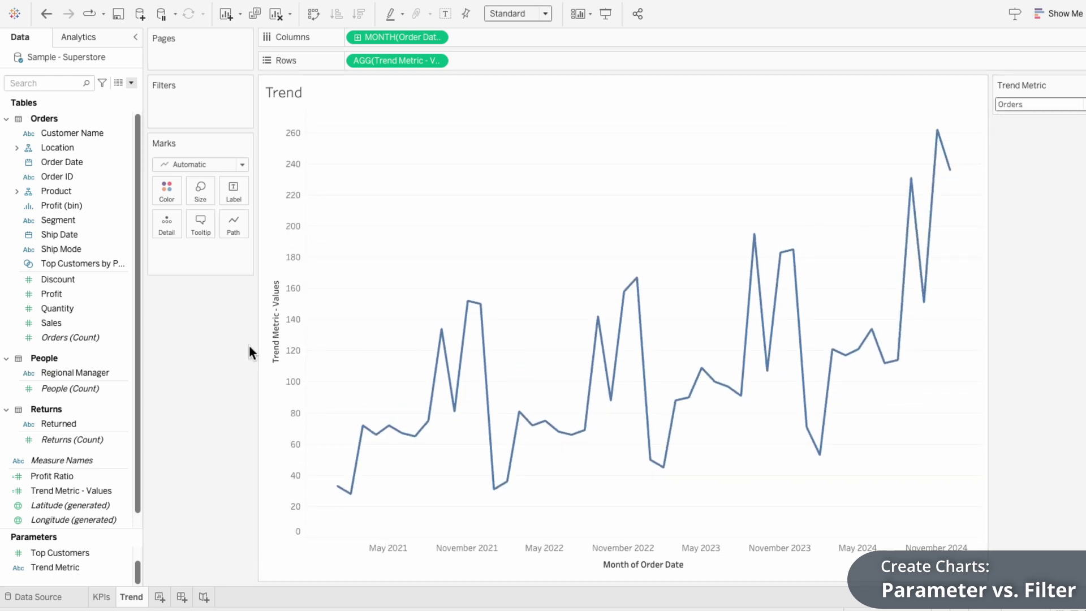
Make the vertical axis title use the value of the Trend Metric parameter.
left_click(275, 363)
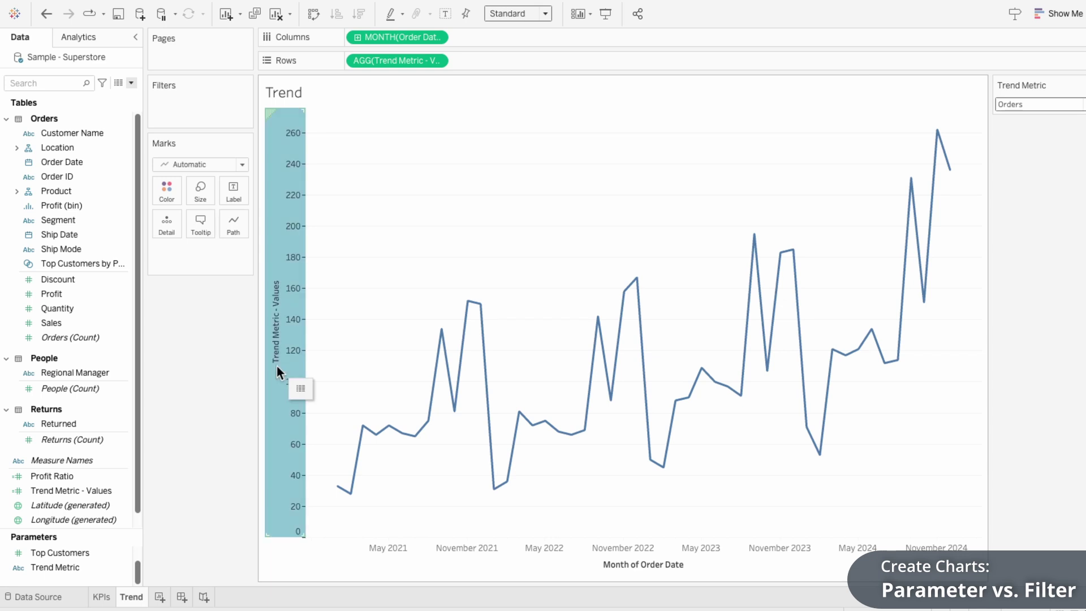
right_click(276, 365)
left_click(286, 374)
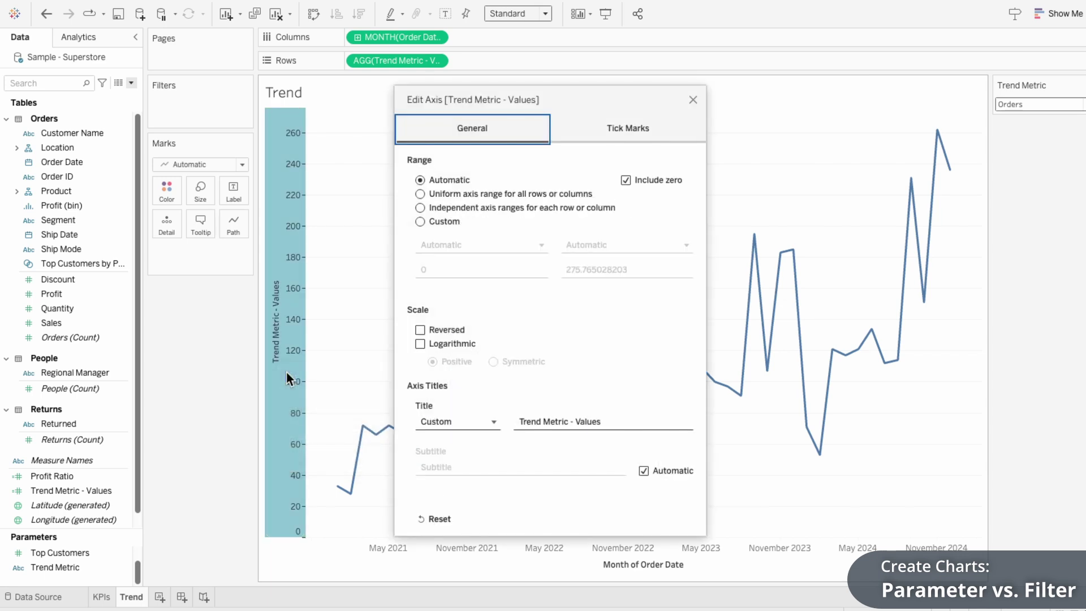
left_click(468, 419)
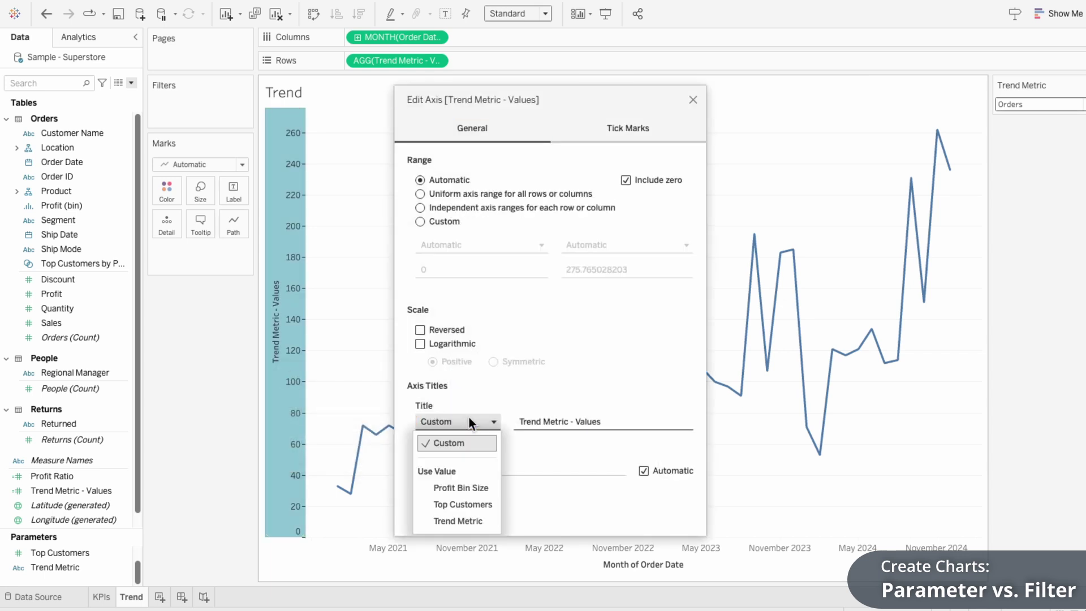
left_click(474, 519)
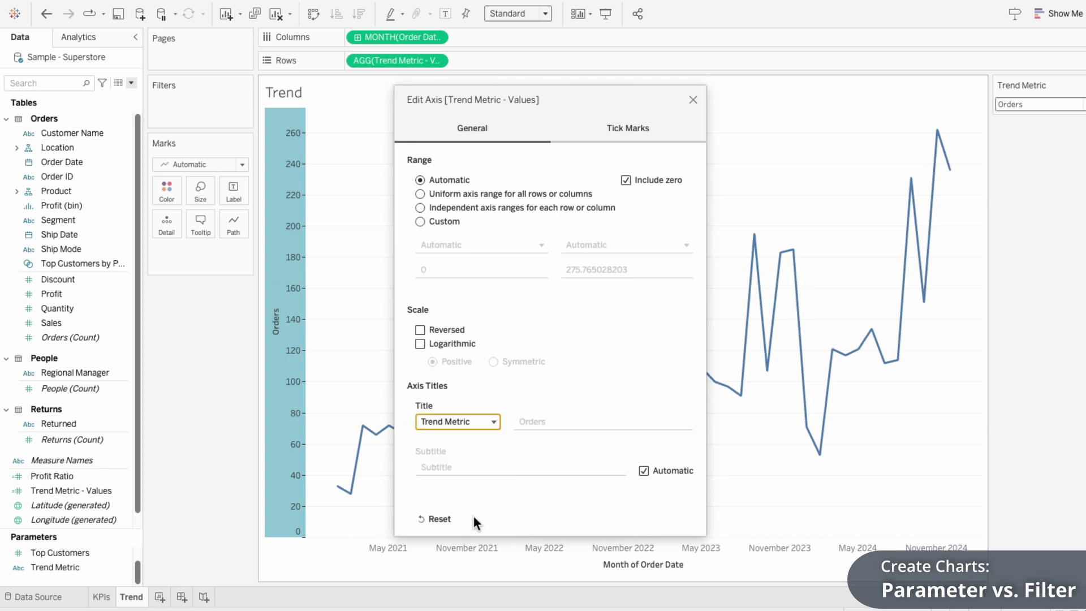
left_click(692, 100)
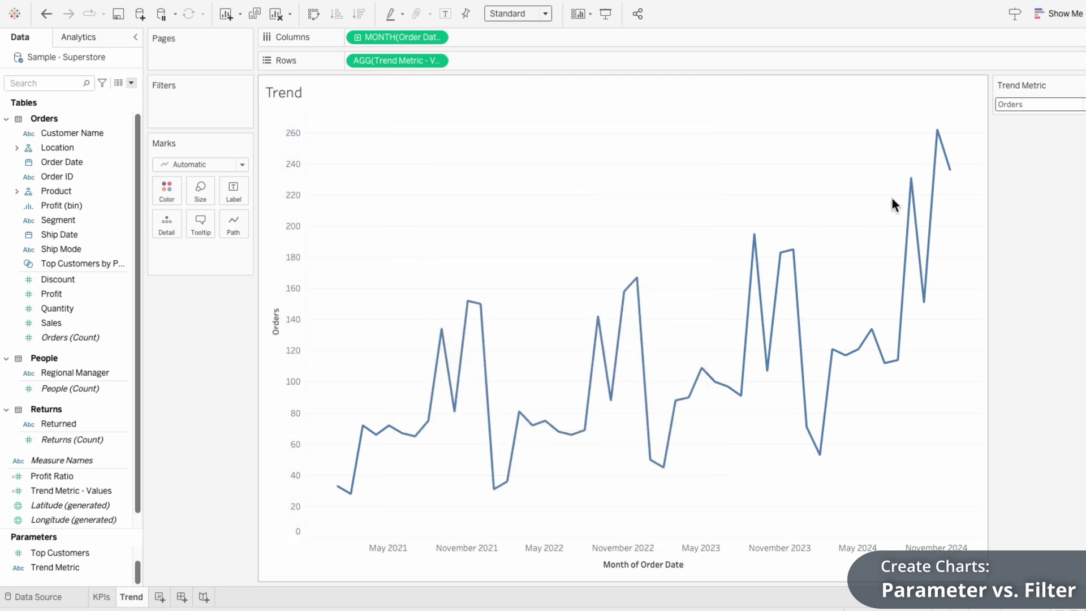
Test the dynamic axis title by switching the Trend Metric parameter to Customers and back to Sales.
left_click(1031, 108)
left_click(1030, 152)
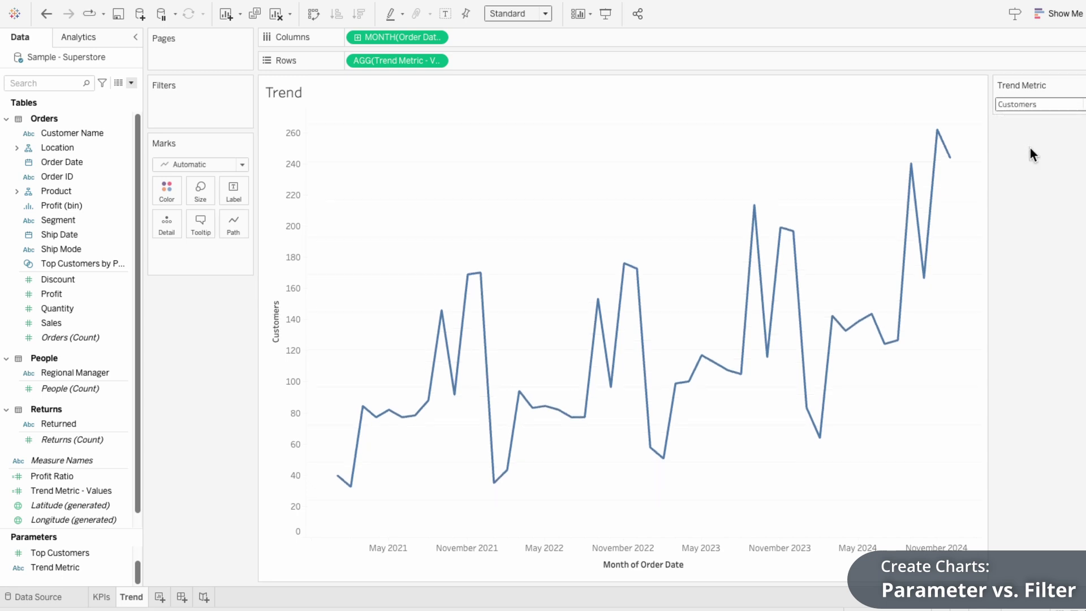
left_click(1030, 106)
left_click(1031, 116)
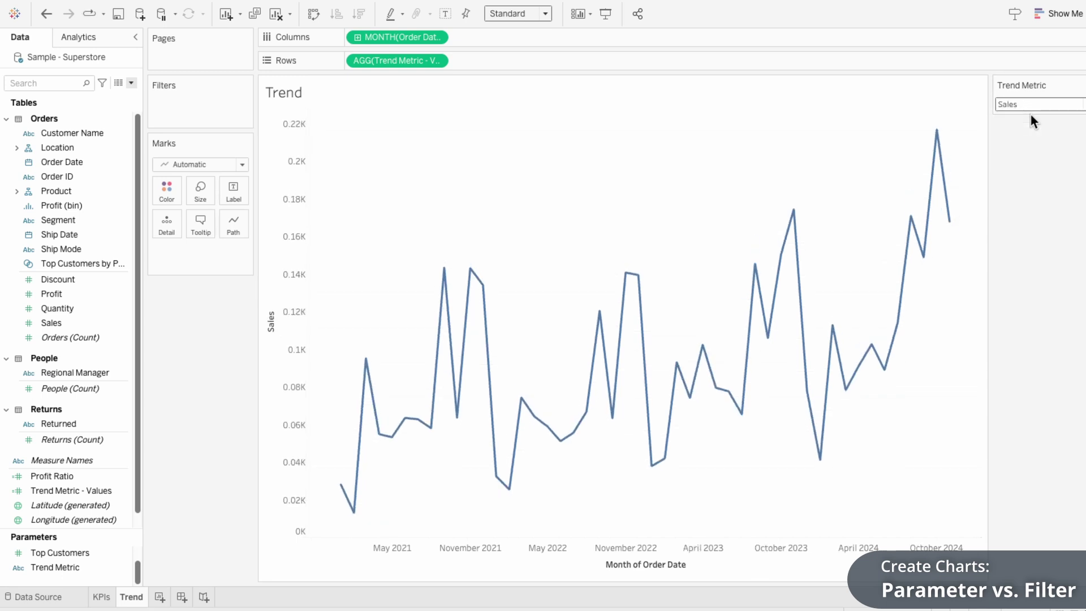
Give the trend line a lighter blue color and make it slightly thicker.
left_click(168, 190)
left_click(252, 244)
left_click(198, 188)
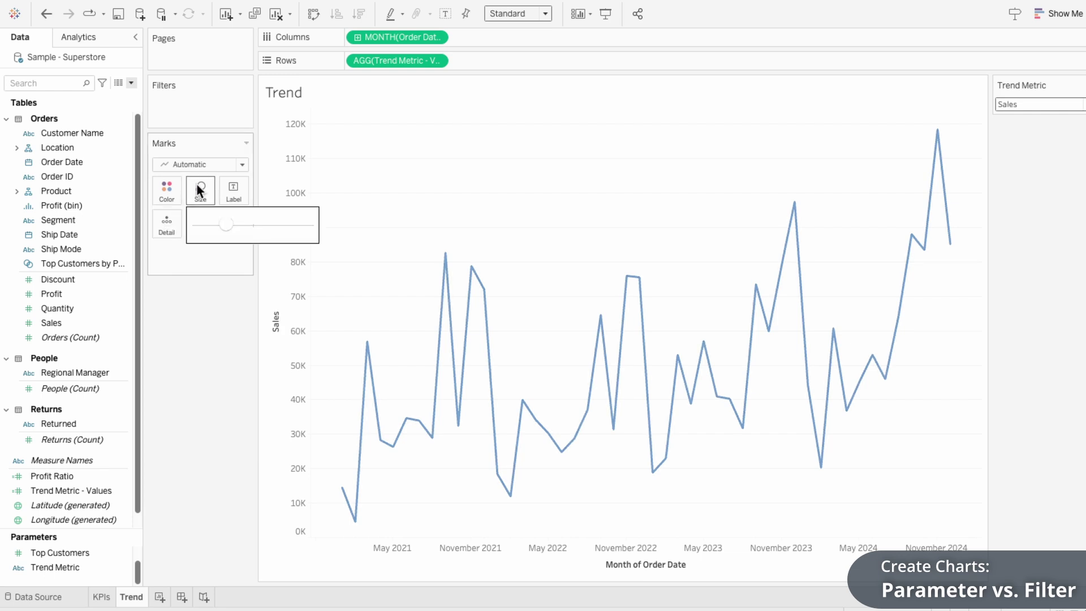
left_click(232, 224)
left_click_drag(232, 224, 243, 223)
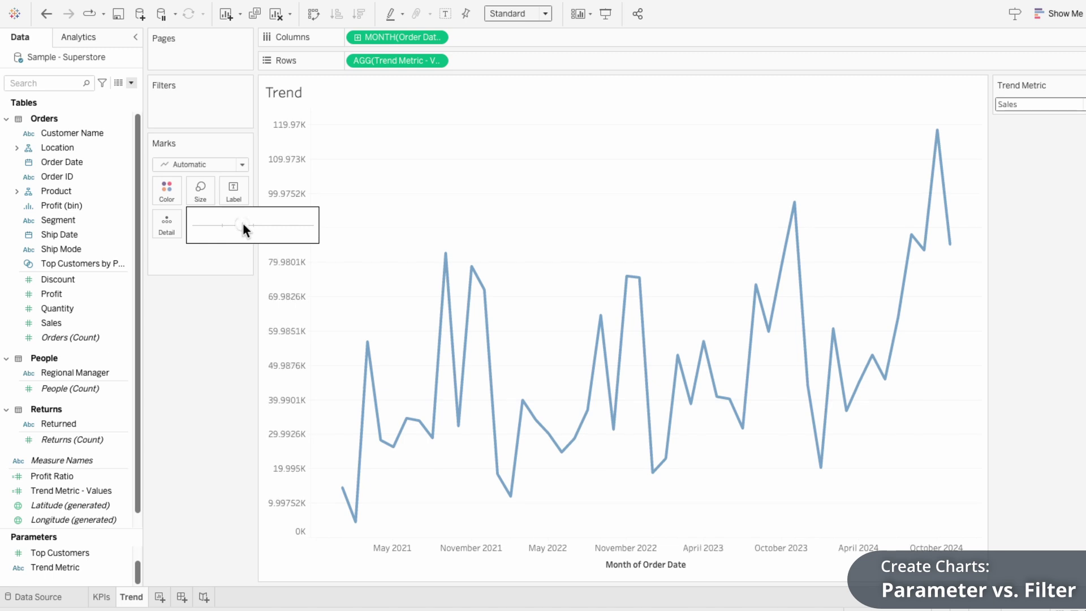
left_click(232, 225)
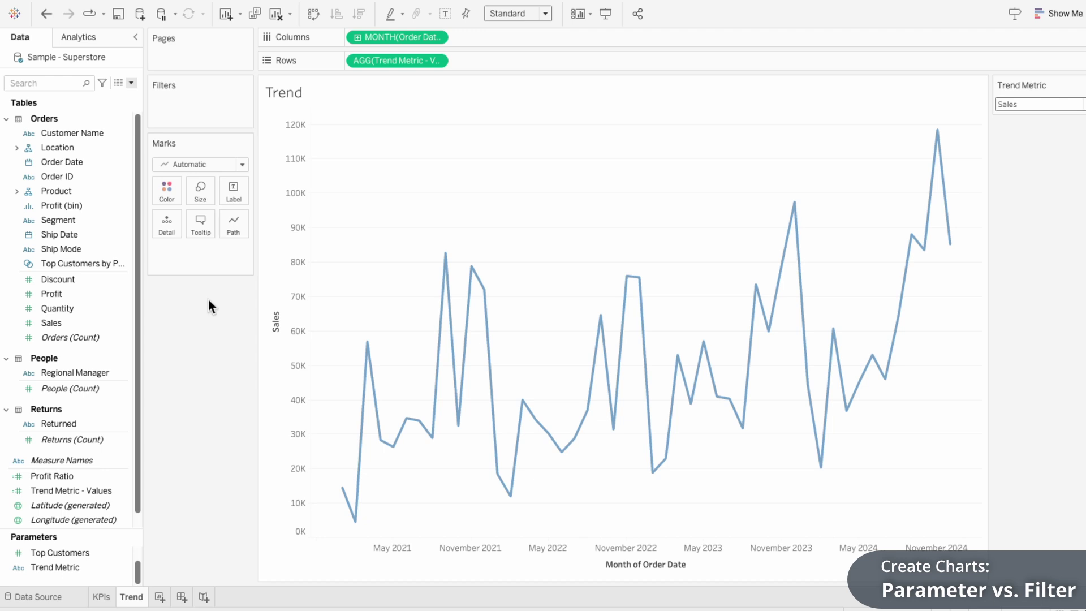
Filter the Trend sheet to the Consumer segment and show the Segment filter control.
left_click_drag(59, 220, 198, 118)
left_click(429, 189)
left_click(674, 487)
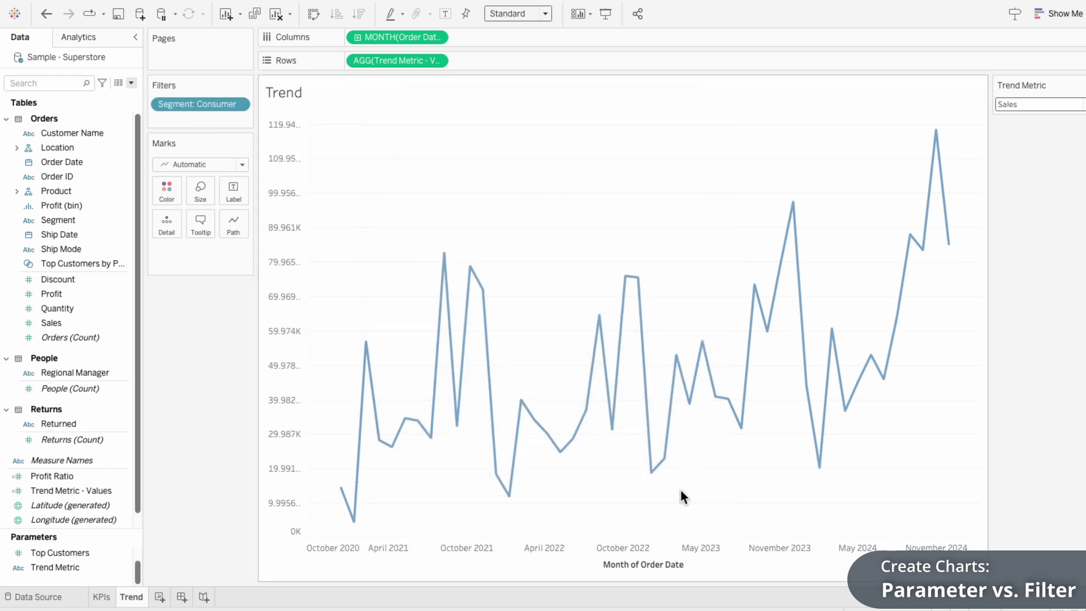
right_click(214, 105)
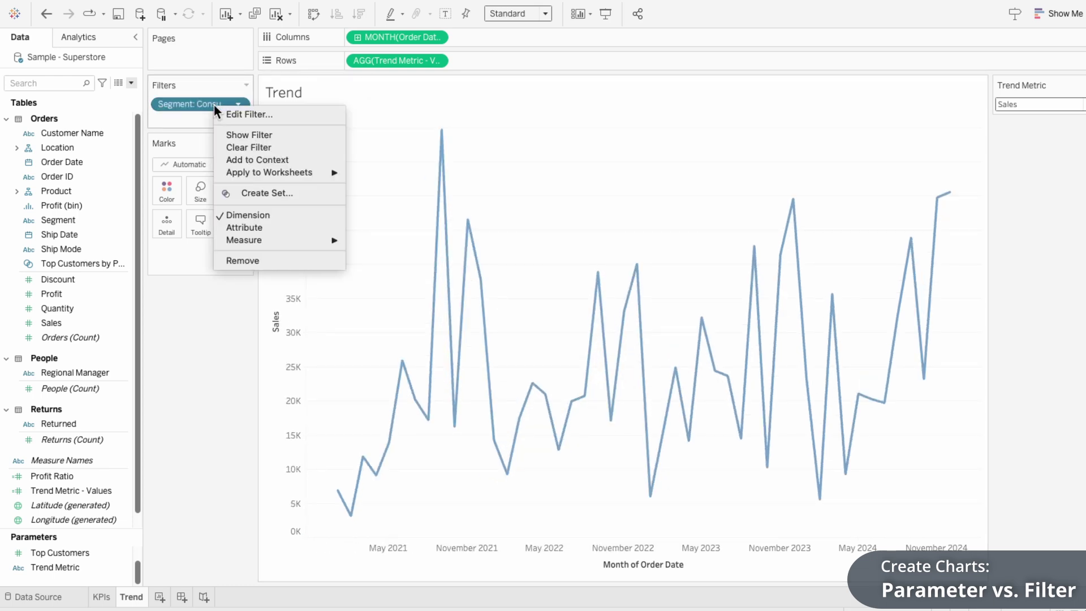
left_click(235, 131)
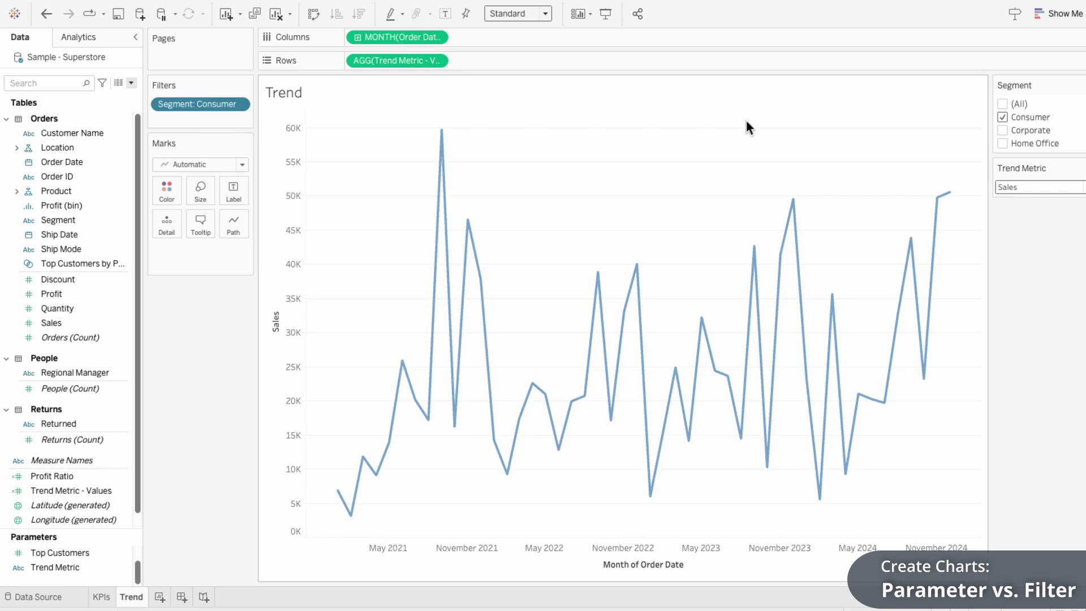
Test the Segment filter by toggling Corporate and All on and off, and leave only Consumer selected.
left_click(1003, 131)
left_click(1002, 131)
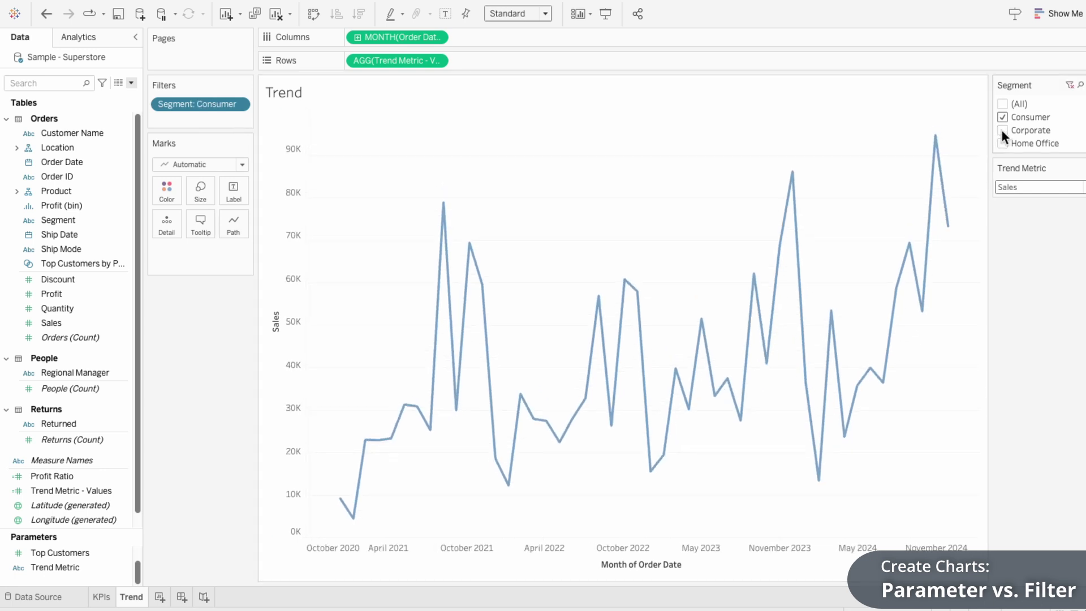
left_click(1000, 102)
left_click(1000, 103)
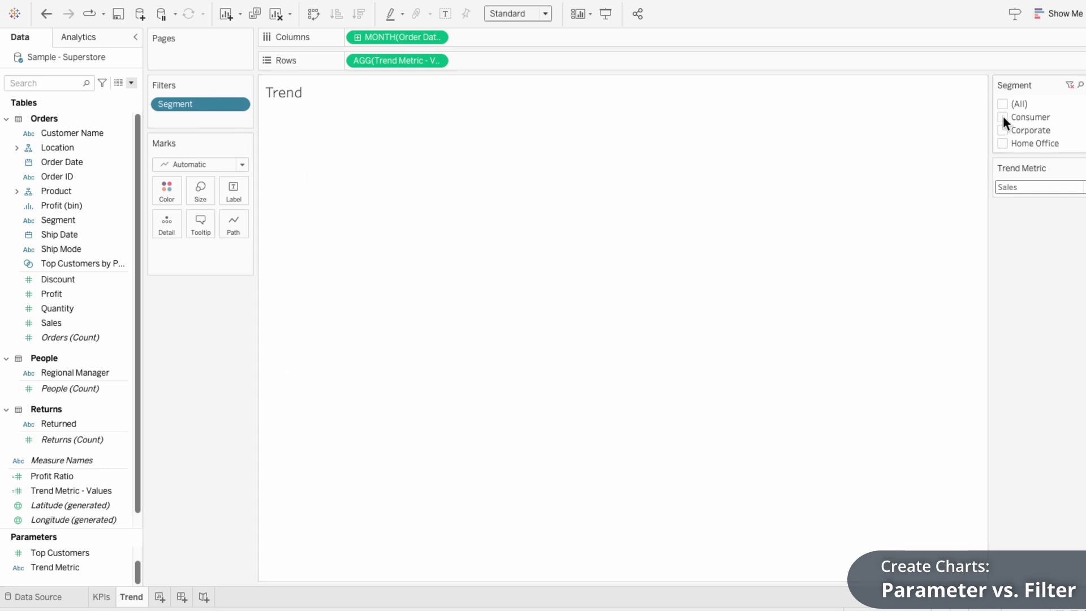
left_click(1003, 116)
Switch the Trend Metric parameter to Orders for the filtered chart.
left_click(1014, 185)
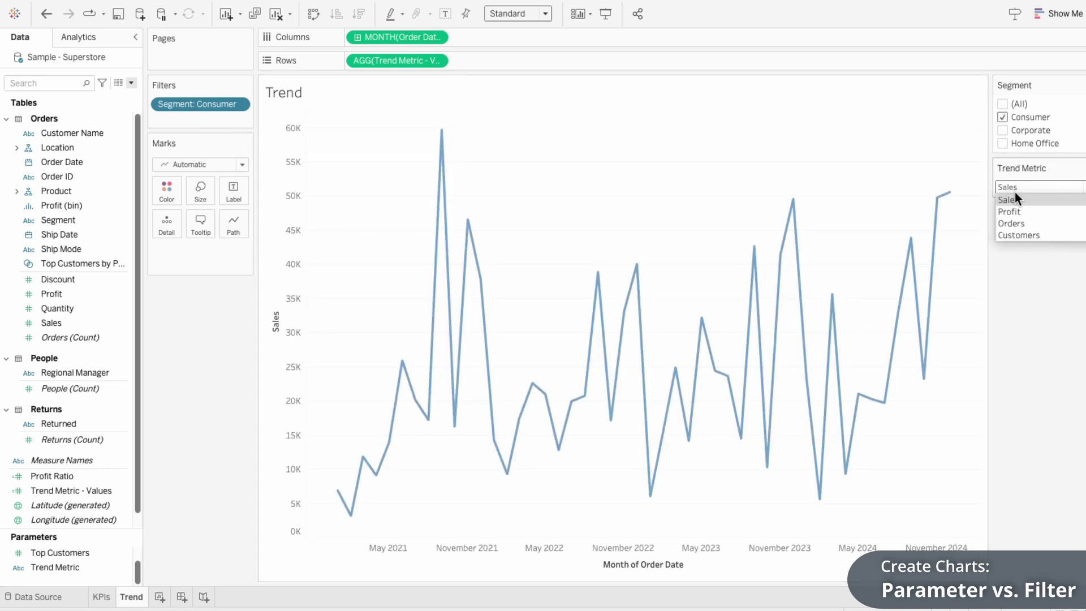
left_click(1016, 223)
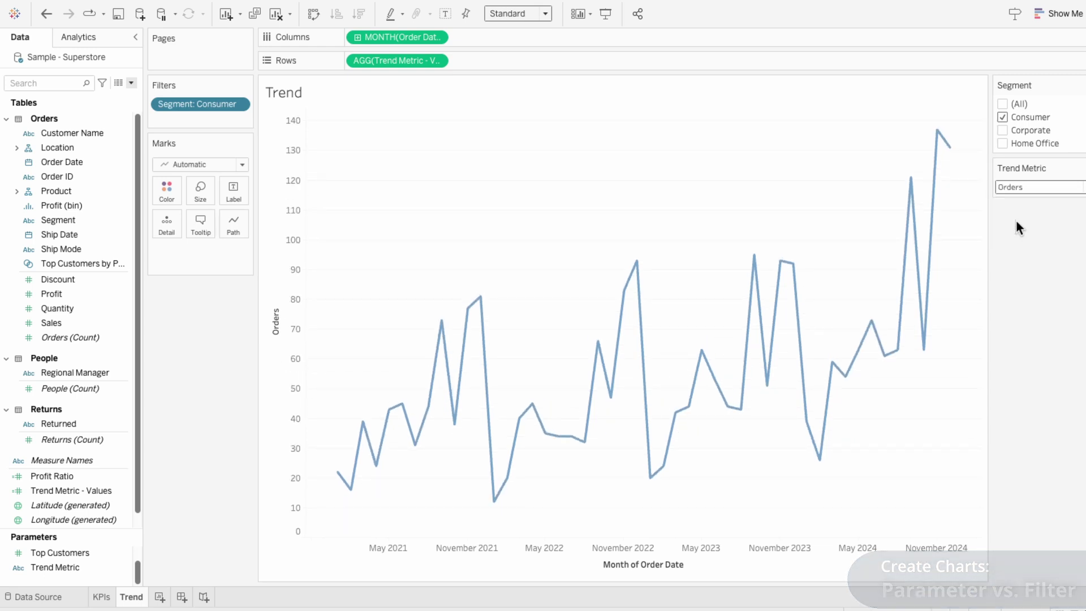
Make the Trend sheet's title dynamic as "<Sheet Name> for <Segment> <Parameters.Trend Metric>".
right_click(301, 90)
left_click(307, 99)
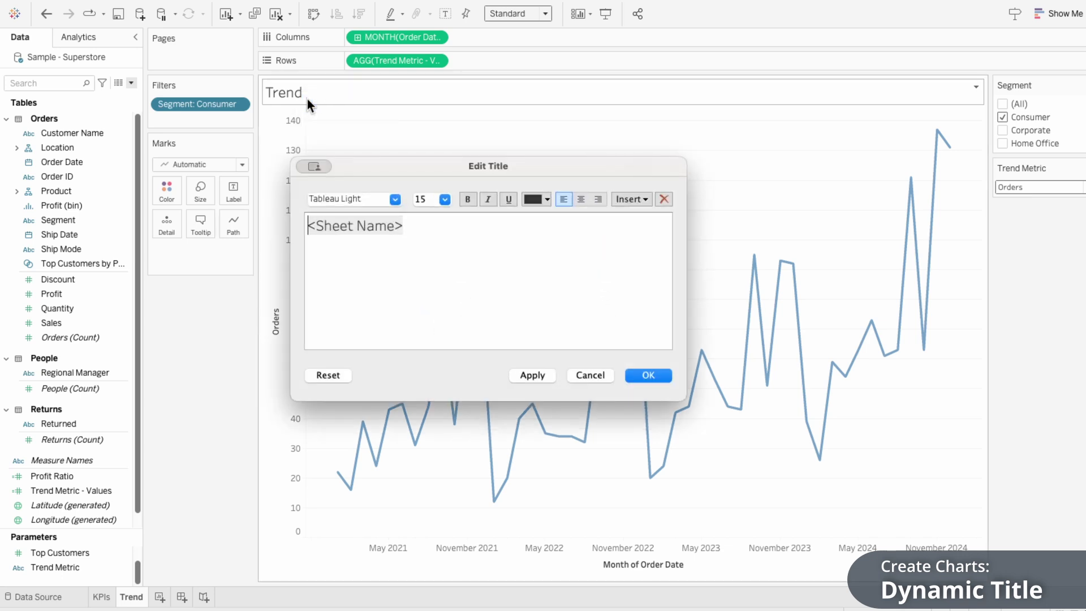
left_click(427, 225)
type("for")
left_click(629, 202)
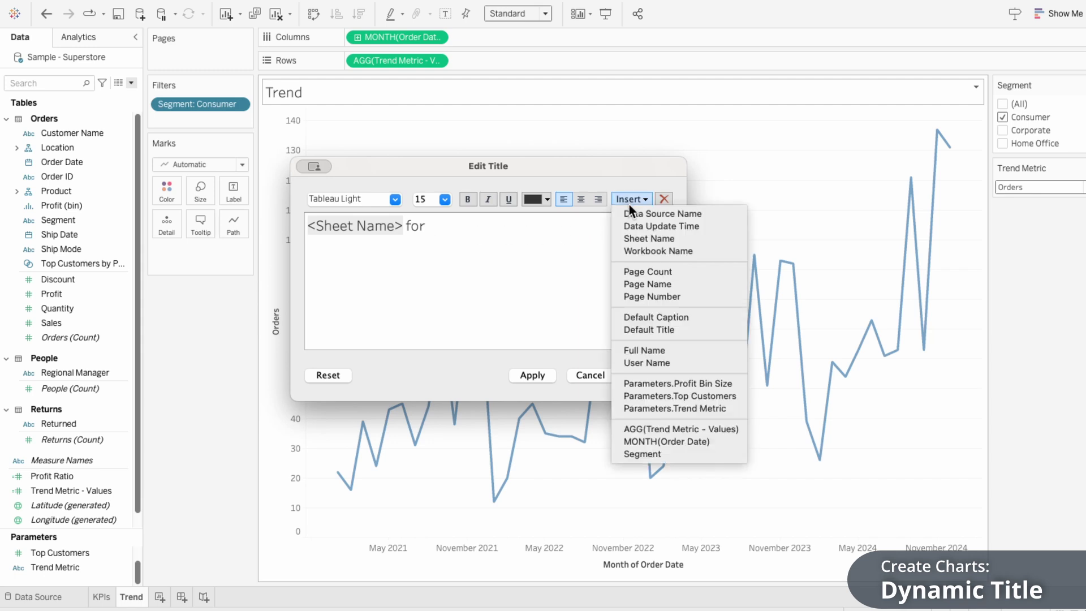
left_click(661, 451)
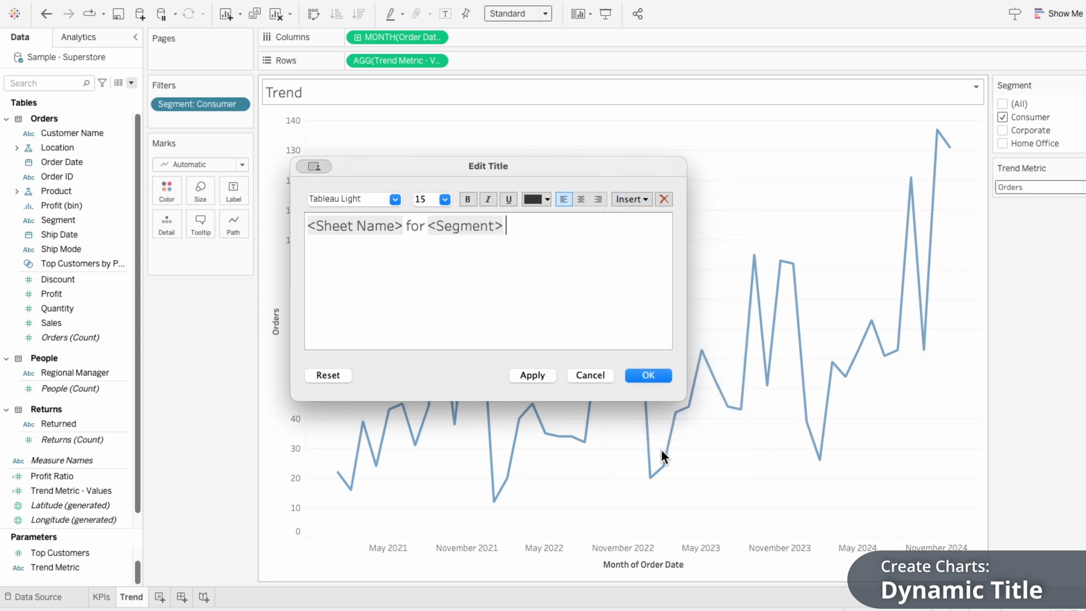
left_click(640, 198)
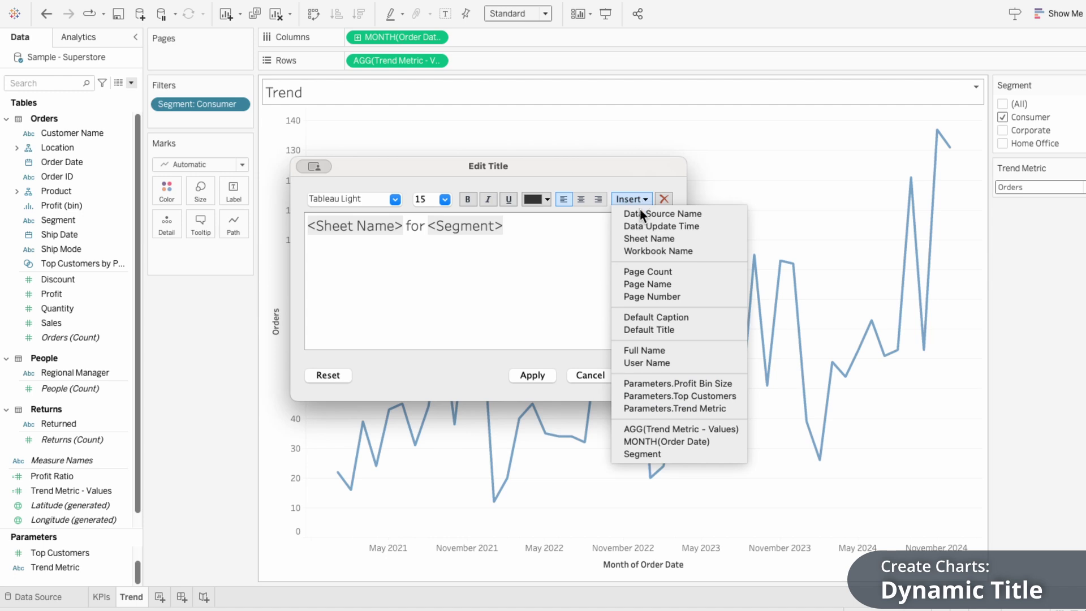
left_click(644, 409)
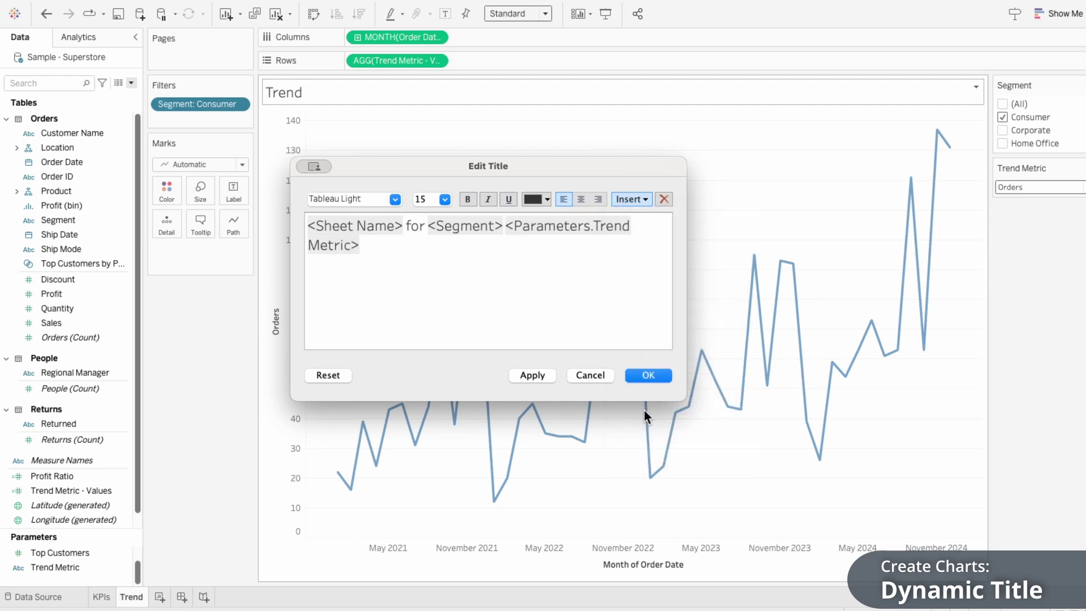
left_click(546, 379)
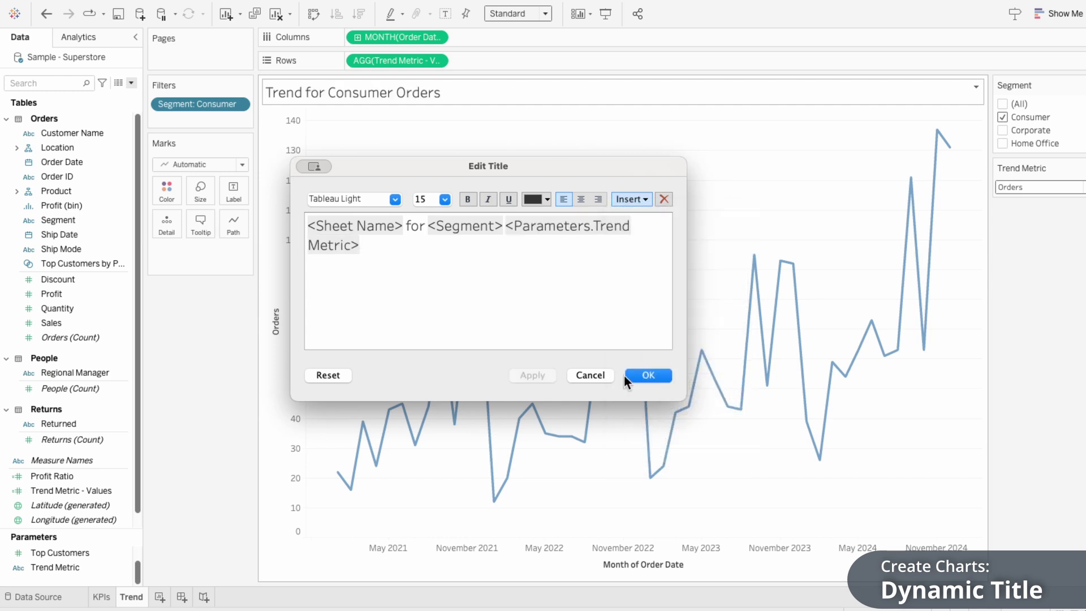
left_click(646, 375)
Switch the Trend Metric parameter to Sales and toggle the Corporate segment on and off to test the title.
left_click(1005, 192)
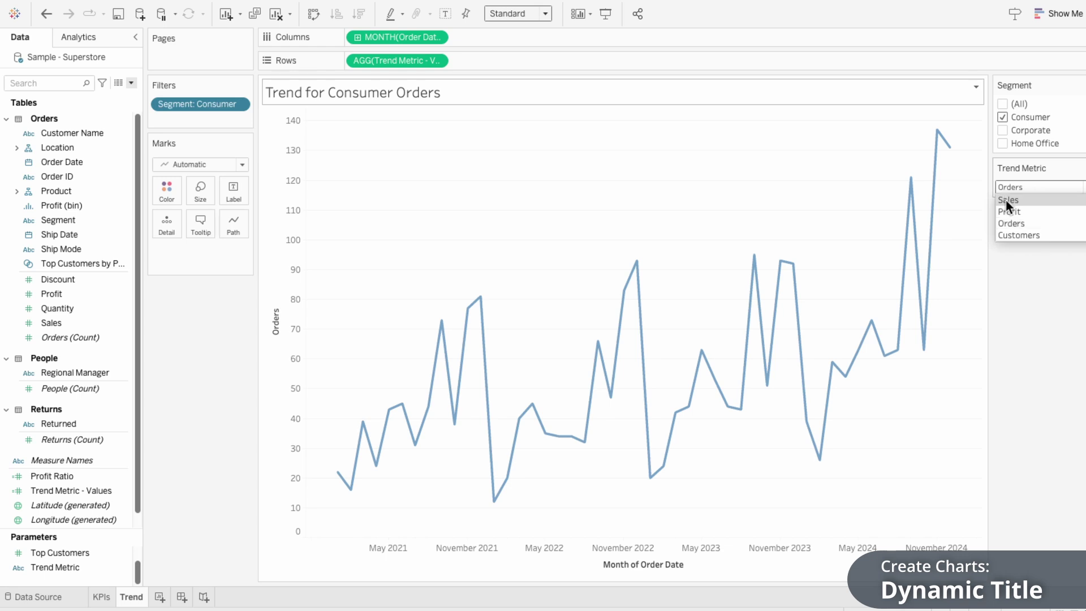
left_click(1006, 199)
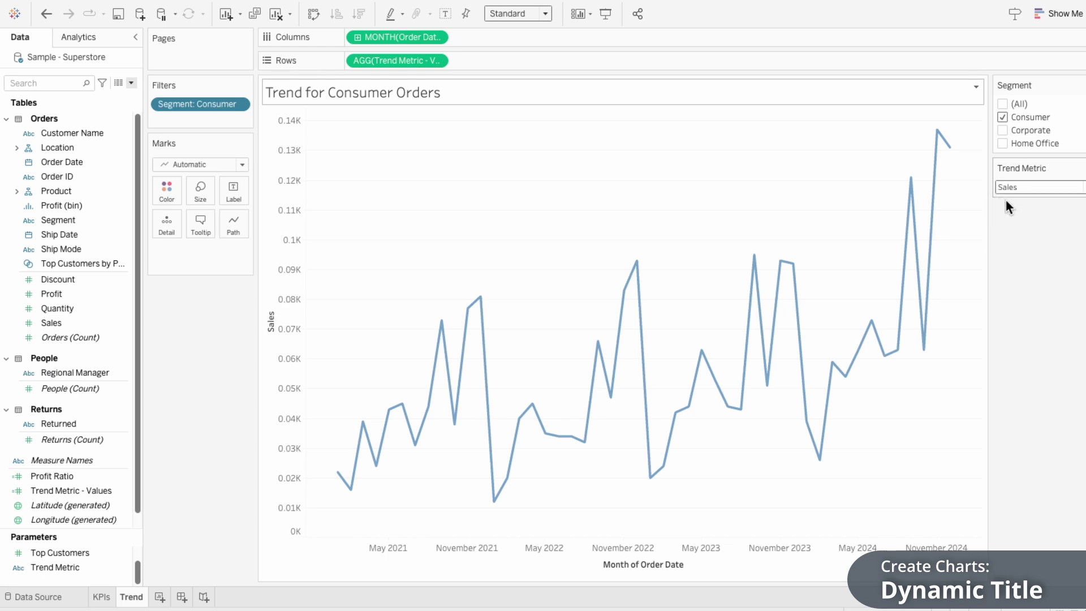
left_click(1002, 131)
left_click(1003, 130)
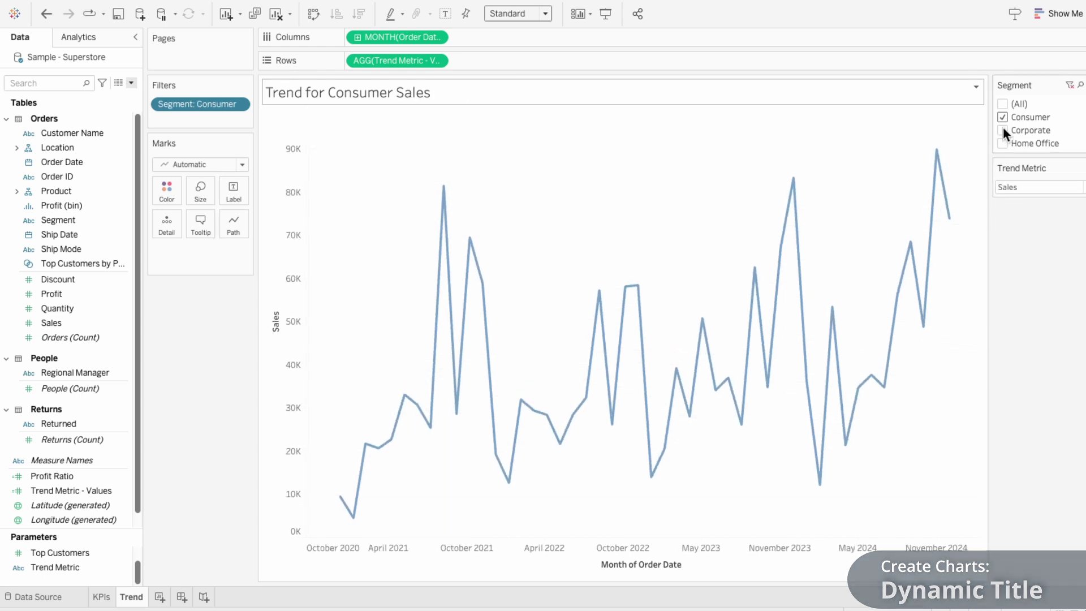
Remove the title text from the Month of Order Date axis on the Trend chart.
right_click(654, 564)
left_click(681, 467)
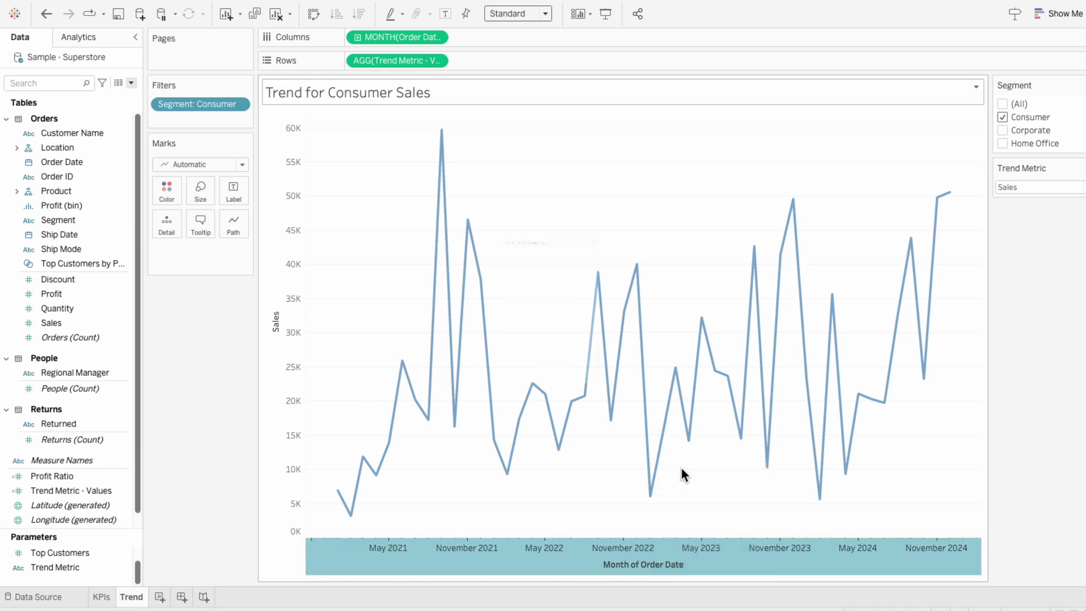
double_click(629, 435)
key("ctrl+a")
key("BackSpace")
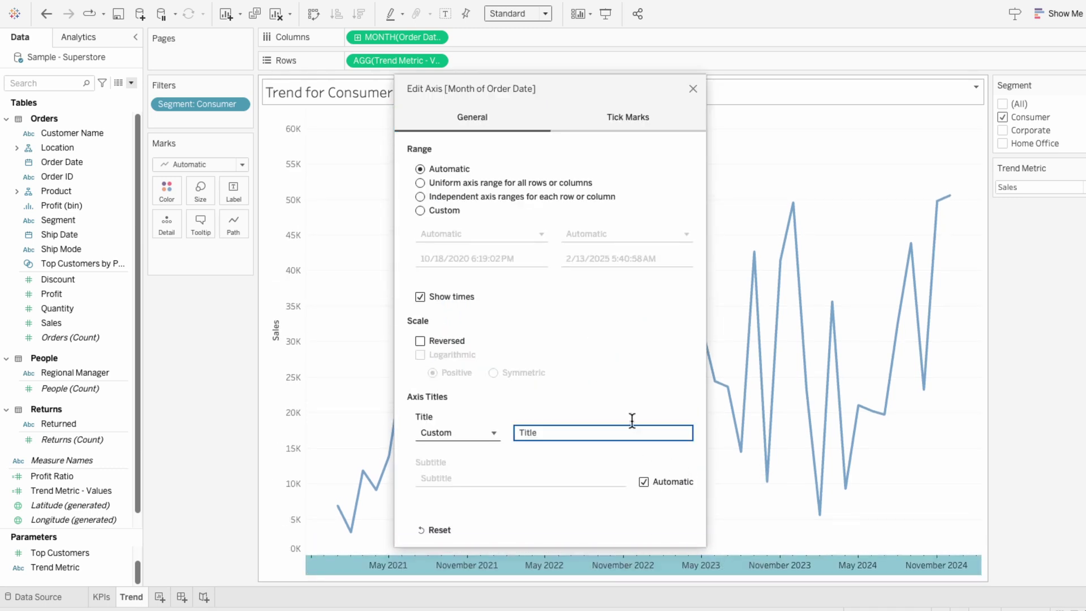
left_click(692, 88)
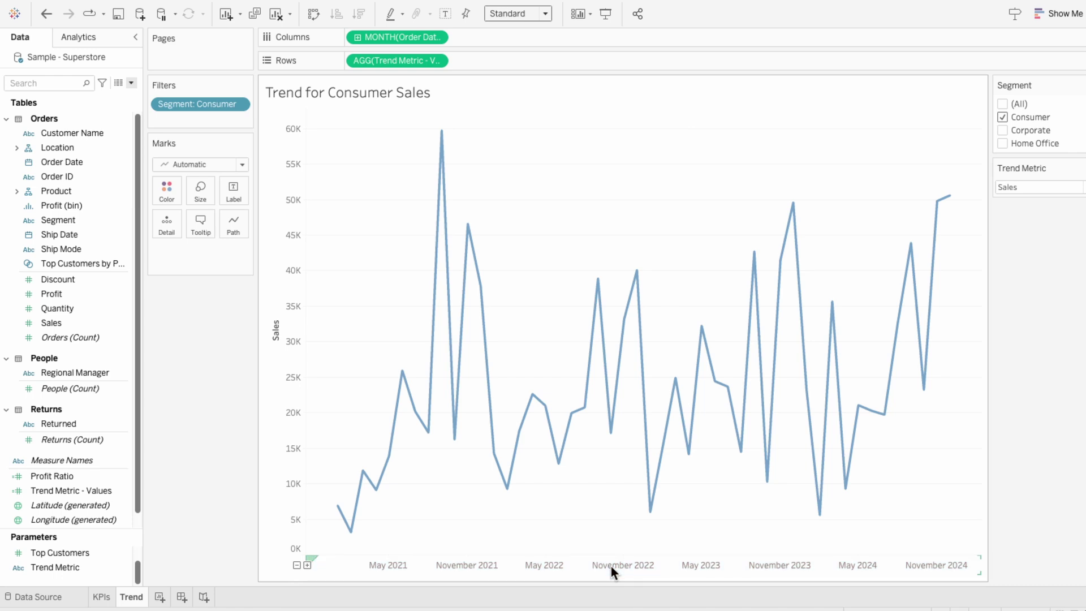
Add a new worksheet and name it Subcategory.
left_click(164, 597)
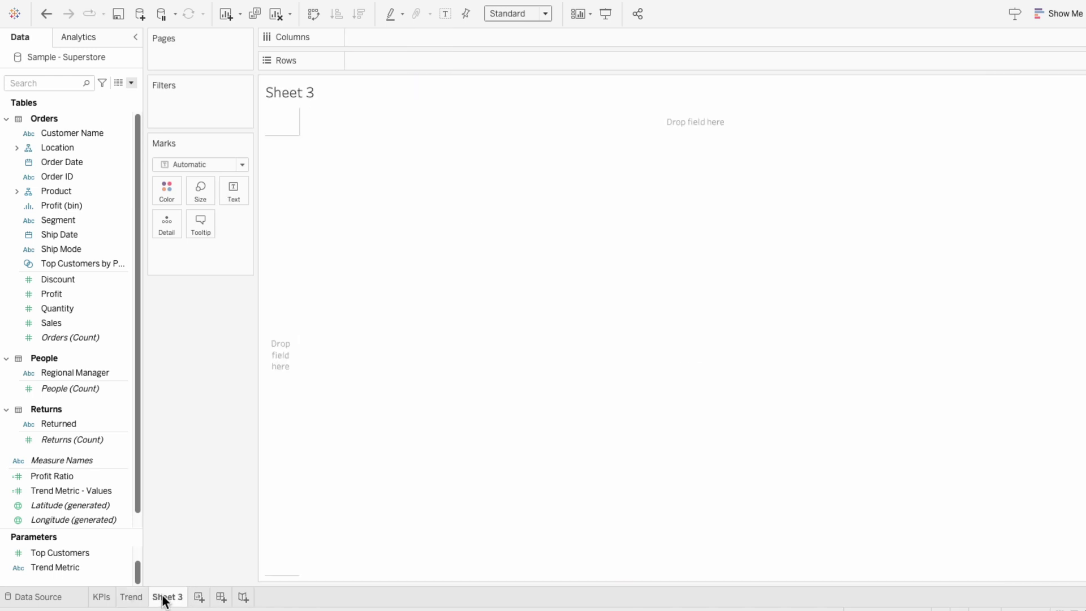
double_click(163, 597)
type("S")
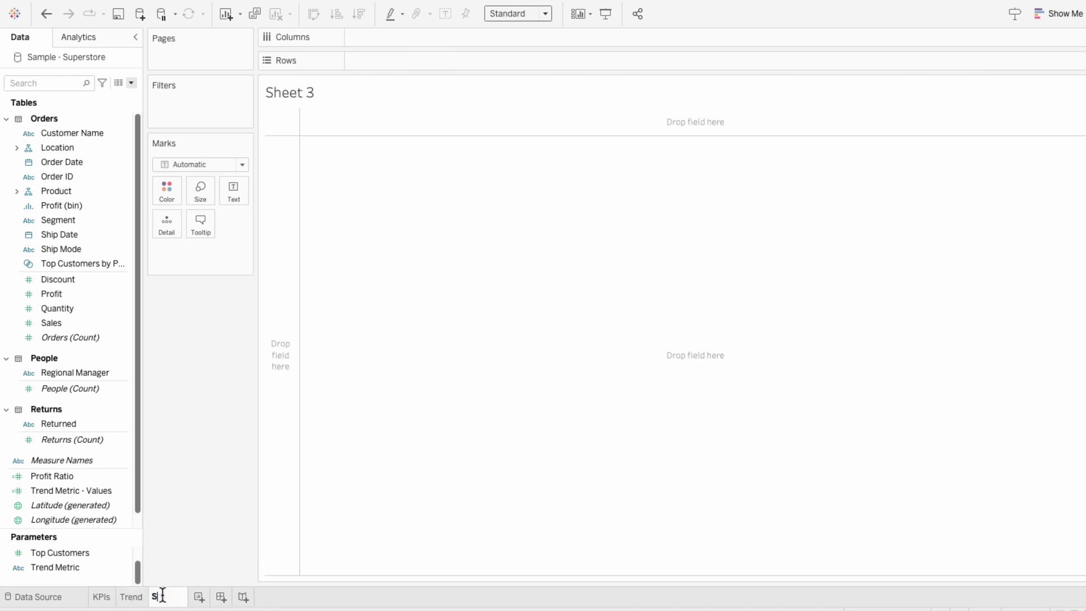
type("ubcategory")
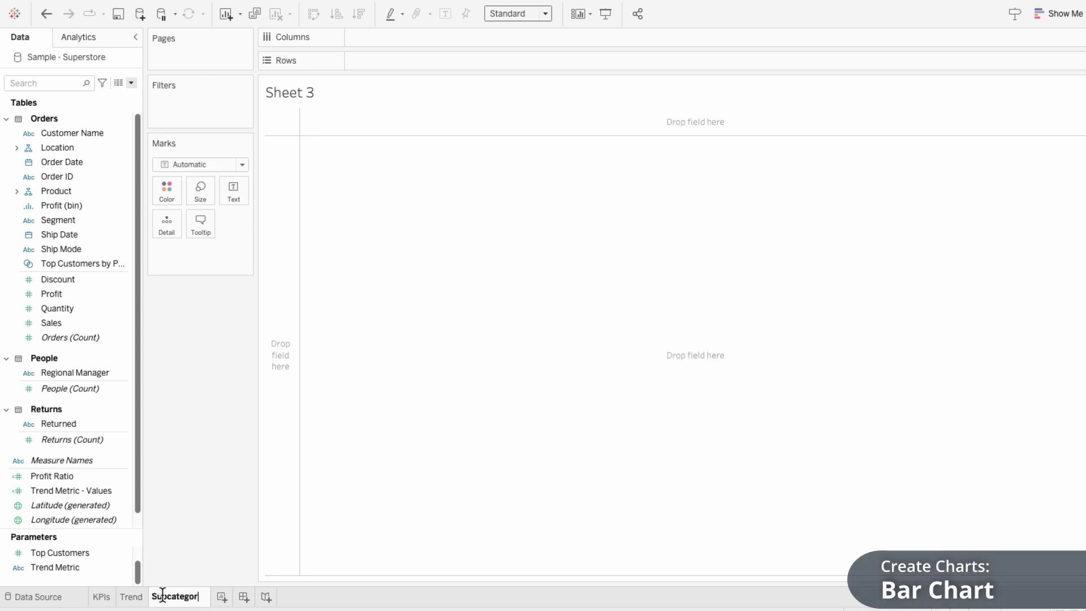
key("Return")
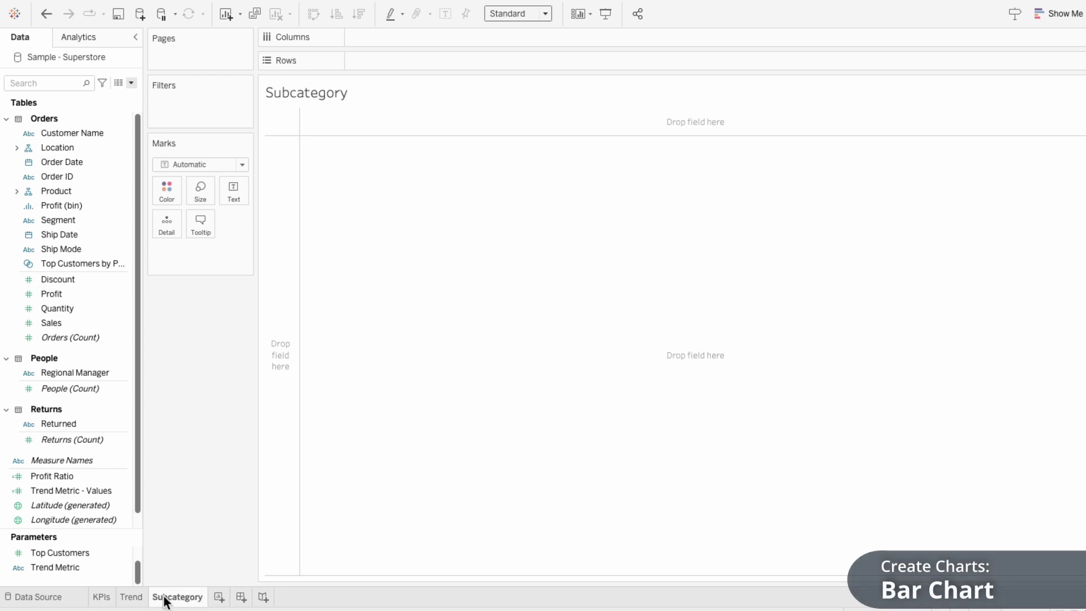
Place Sub-Category from the Product hierarchy on Rows, and try drilling down to Manufacturer and back up.
left_click(16, 191)
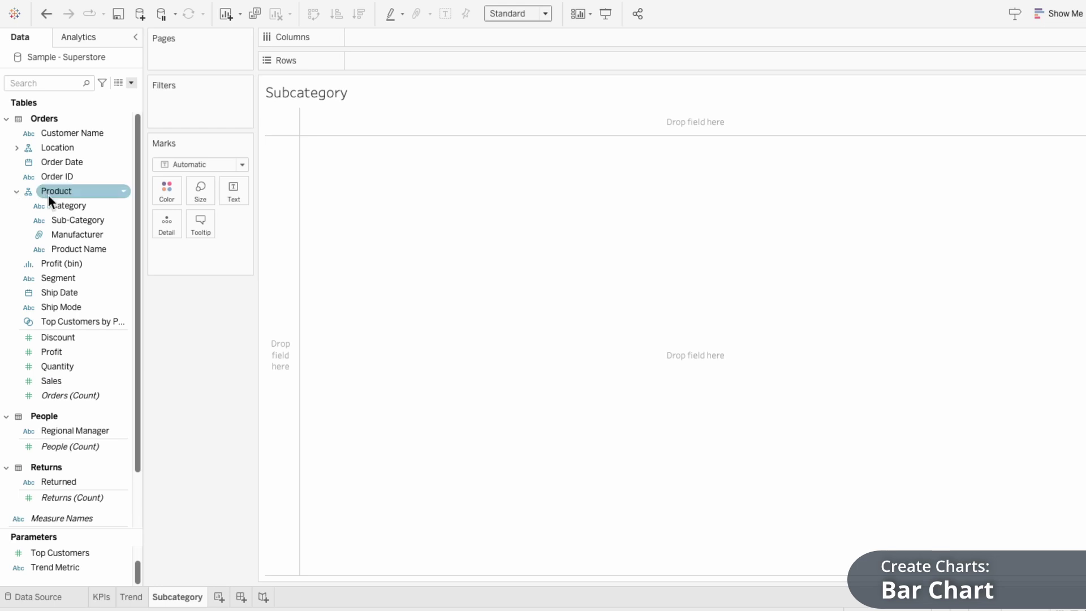
left_click(70, 220)
left_click_drag(70, 219, 364, 63)
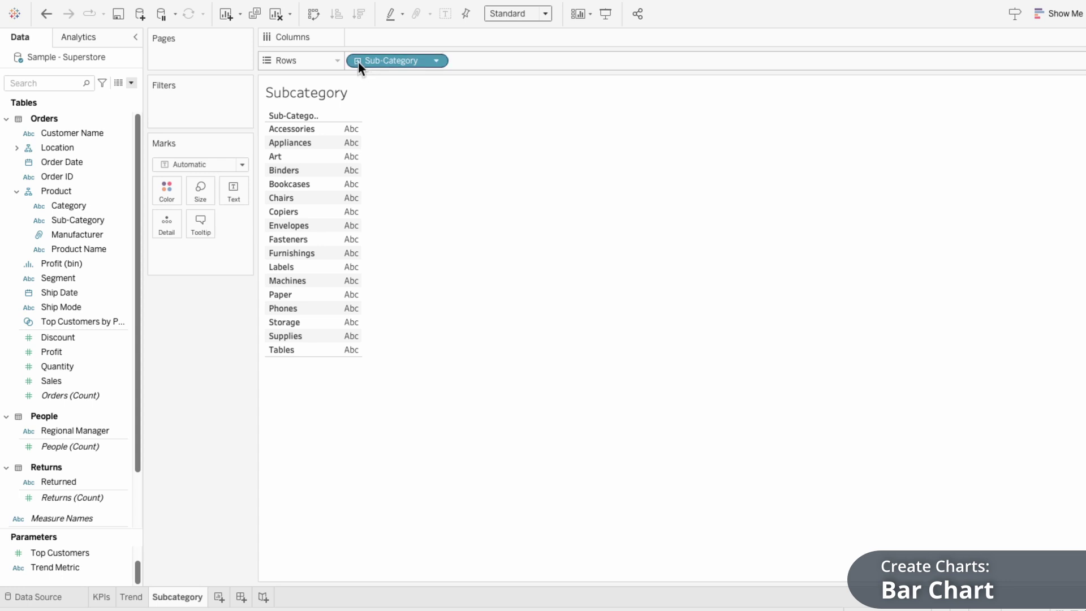
left_click(357, 61)
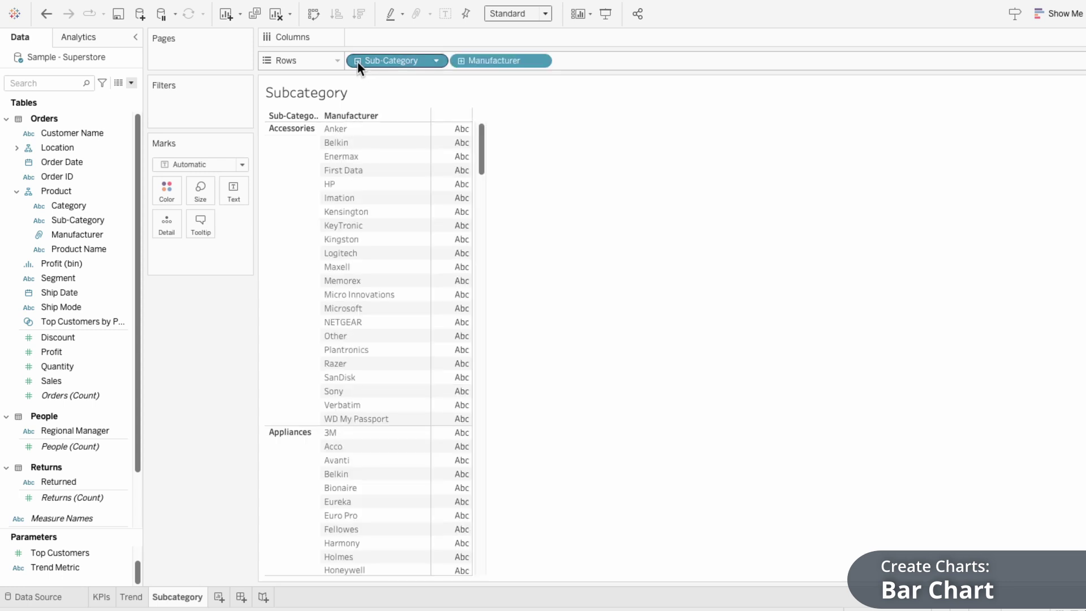
left_click(357, 62)
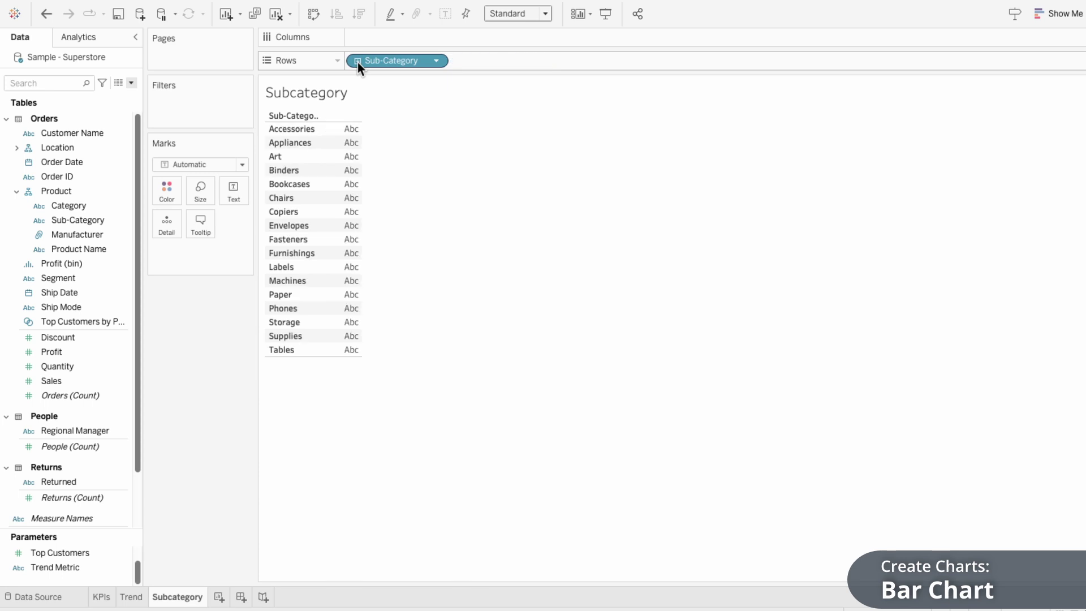
Add Sales to Columns to make a bar chart, and try drilling the bars down to Manufacturer and back up.
left_click_drag(66, 380, 396, 33)
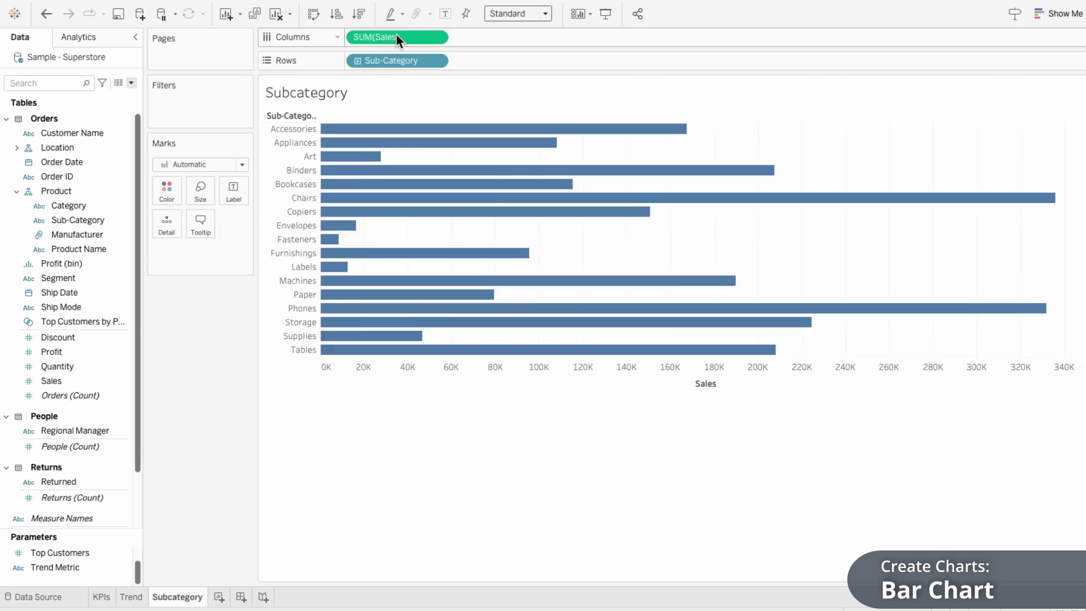
left_click(359, 61)
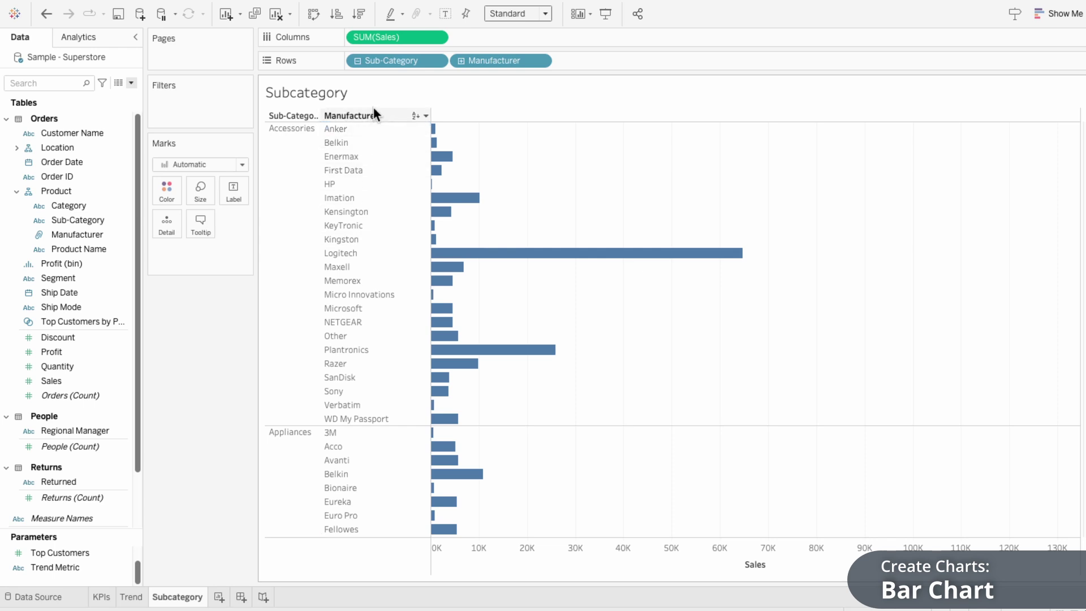
left_click(358, 60)
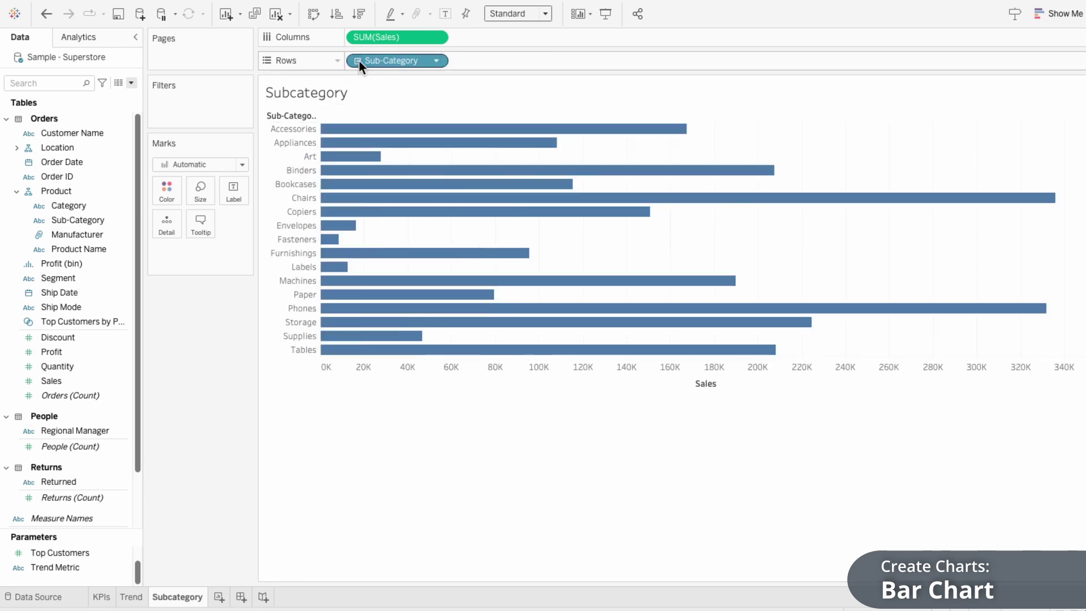
Color the sub-category bars by the sum of Sales.
left_click_drag(57, 381, 192, 255)
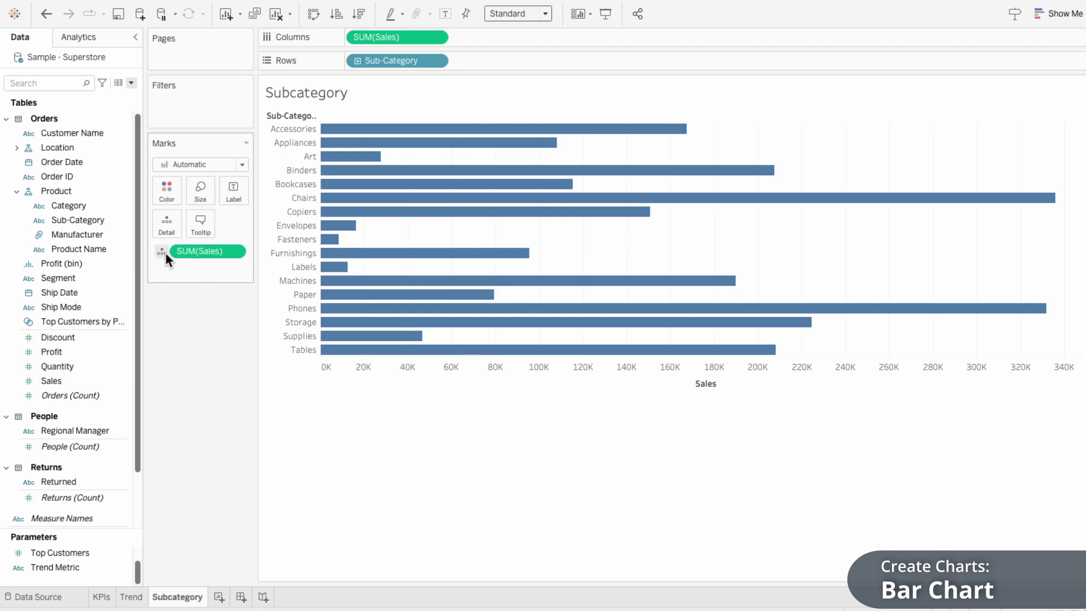
left_click(162, 252)
left_click(171, 263)
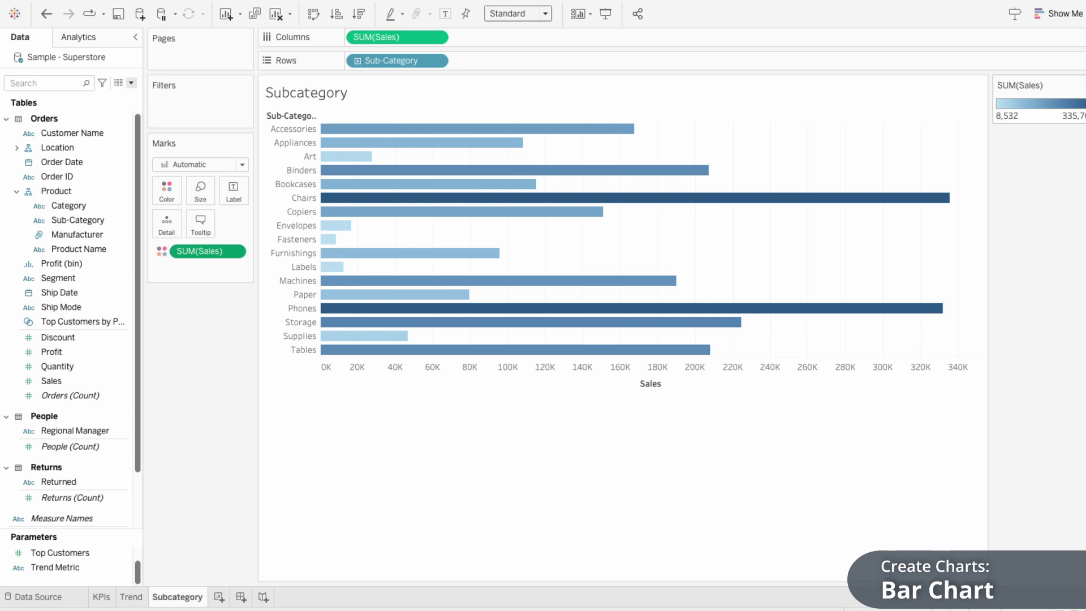
Change the Sales colors to a Custom Sequential palette with a light blue as its base color.
left_click(1076, 85)
left_click(1059, 99)
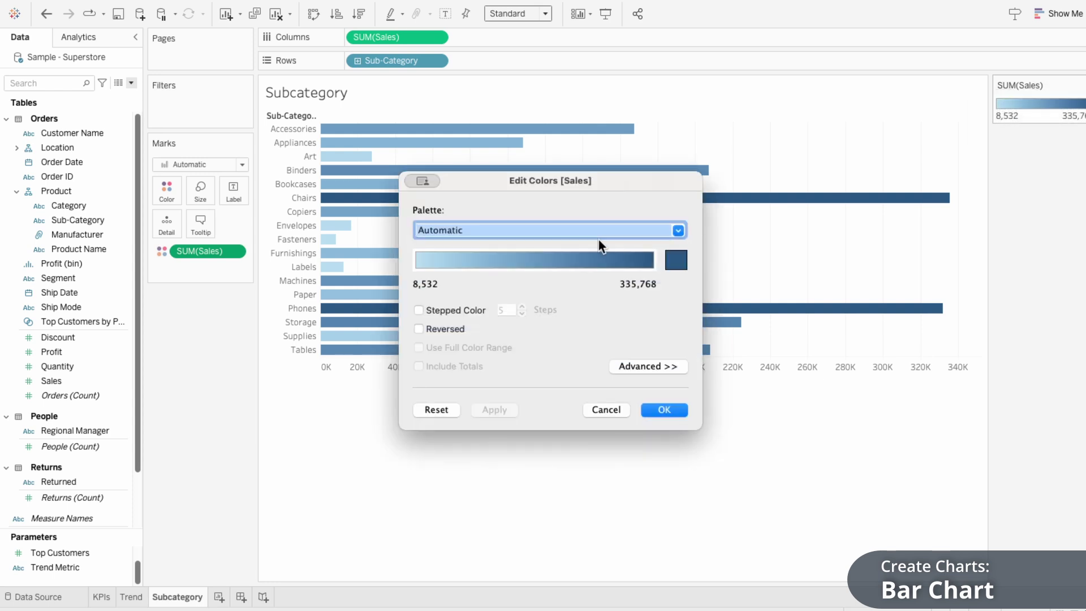
left_click(527, 234)
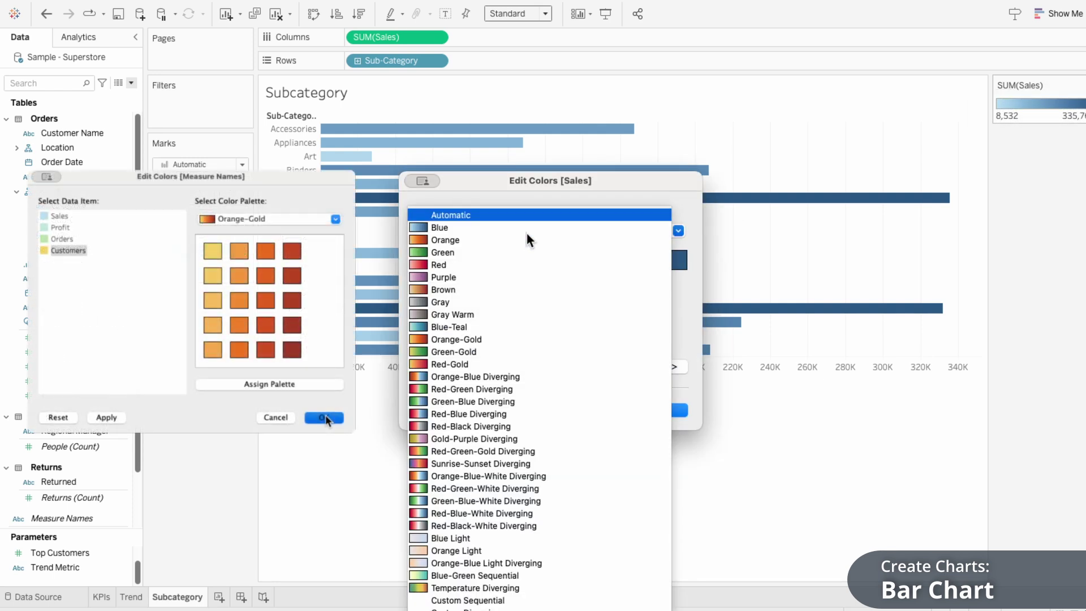
left_click(496, 601)
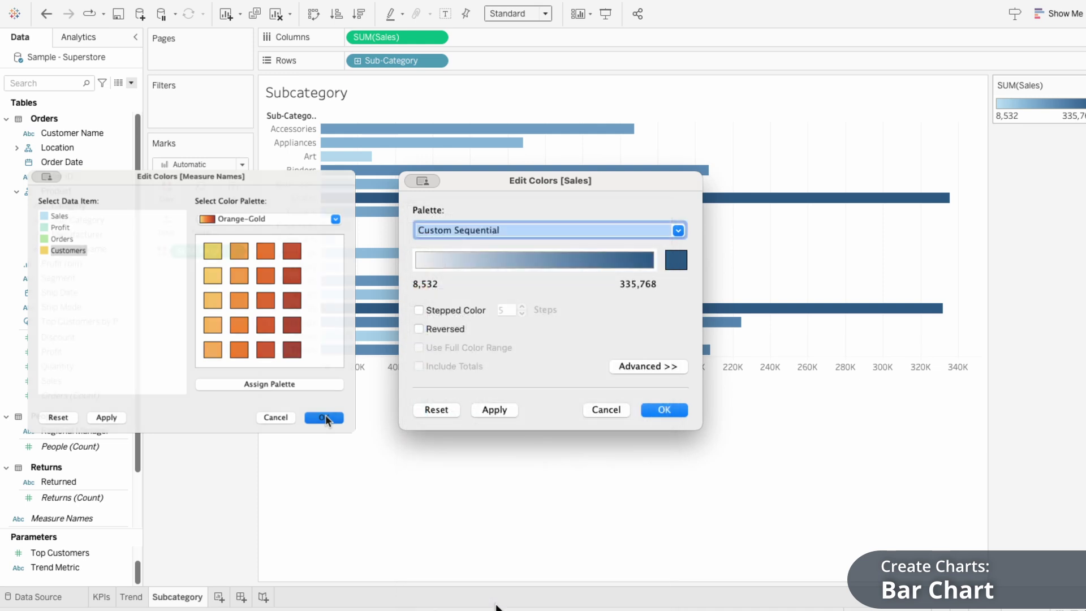
left_click(676, 260)
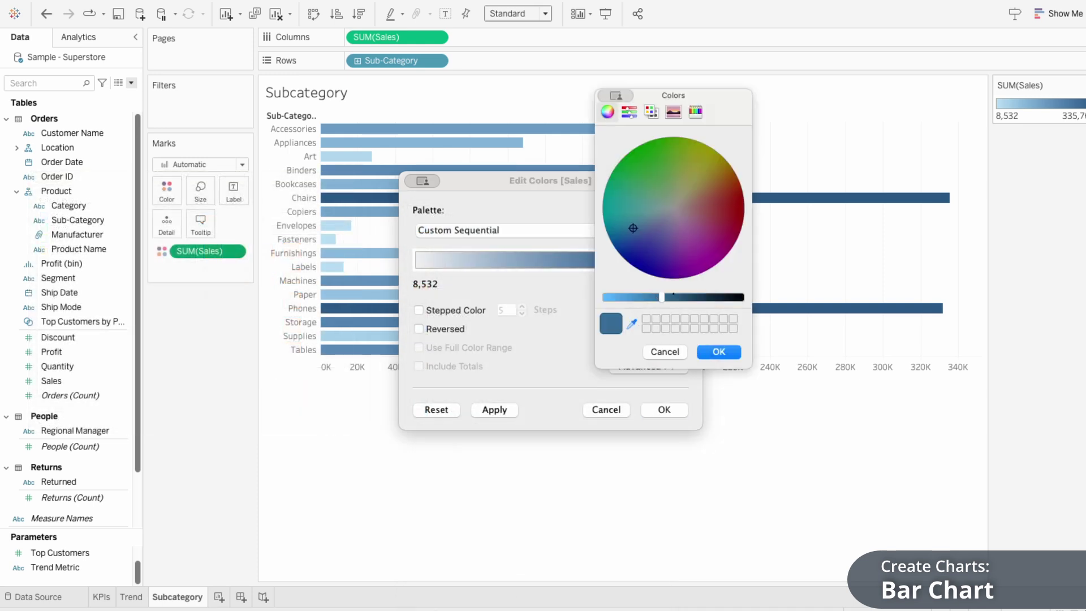
left_click_drag(662, 298, 614, 298)
left_click(727, 352)
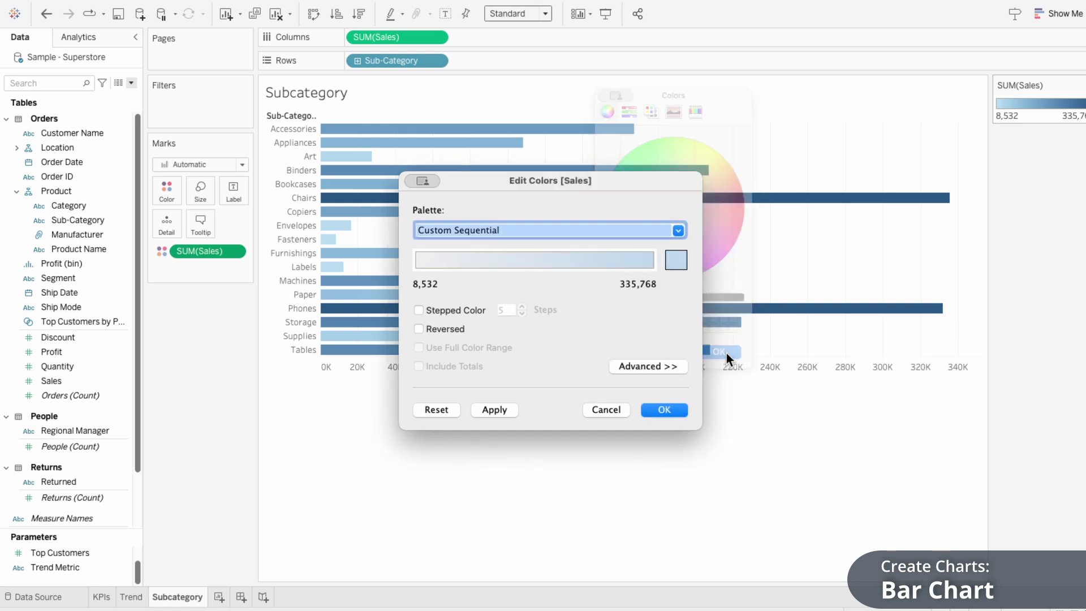
left_click(675, 412)
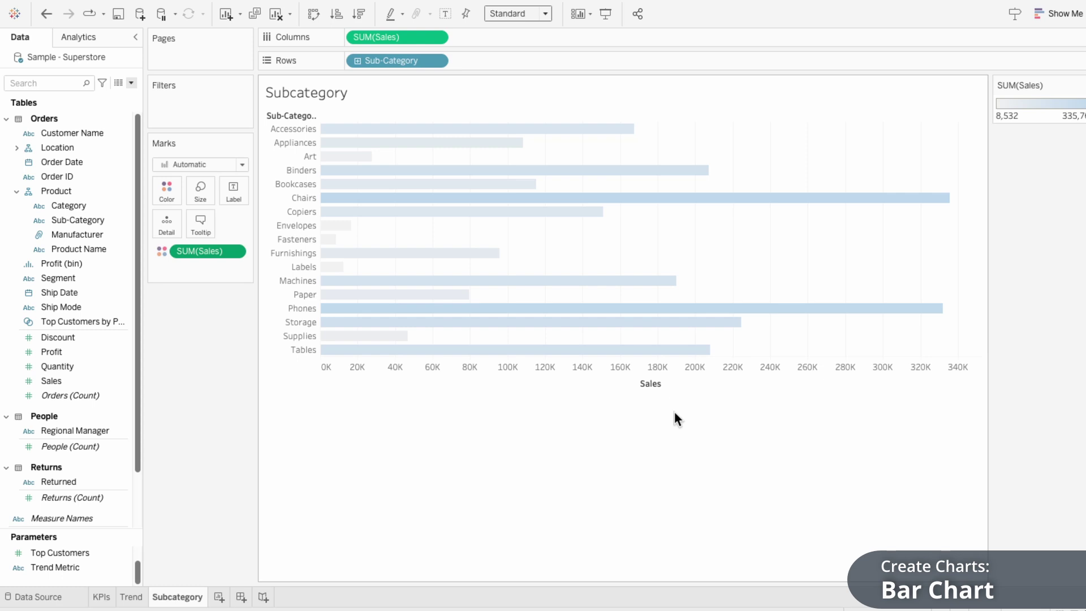
mouse_move(889, 198)
mouse_move(897, 308)
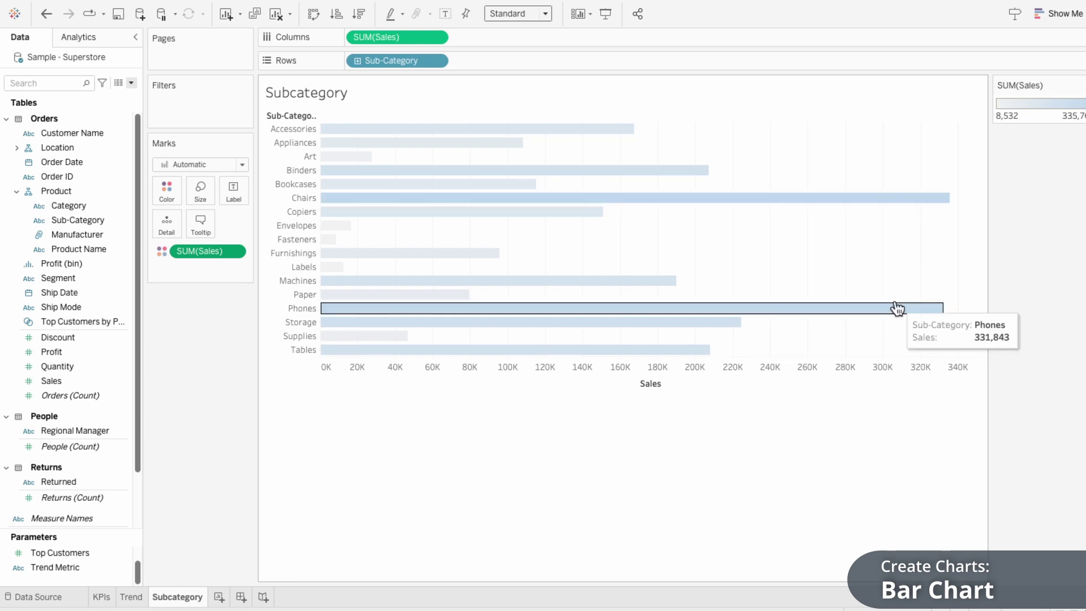
Change the bar chart's title to Products and hide the field labels for rows.
right_click(322, 100)
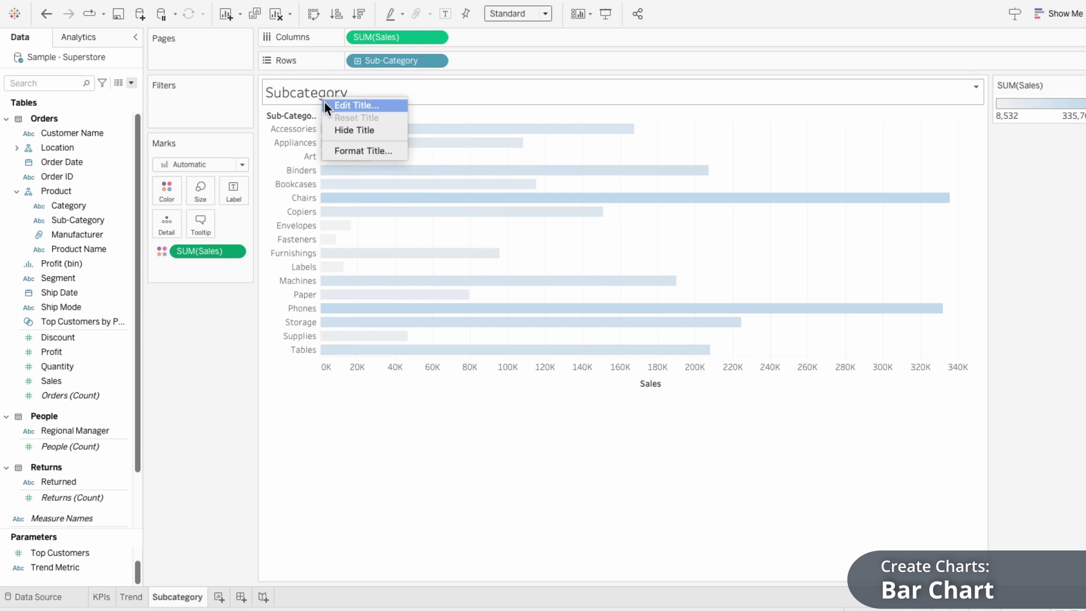
left_click(325, 104)
left_click_drag(419, 226, 290, 228)
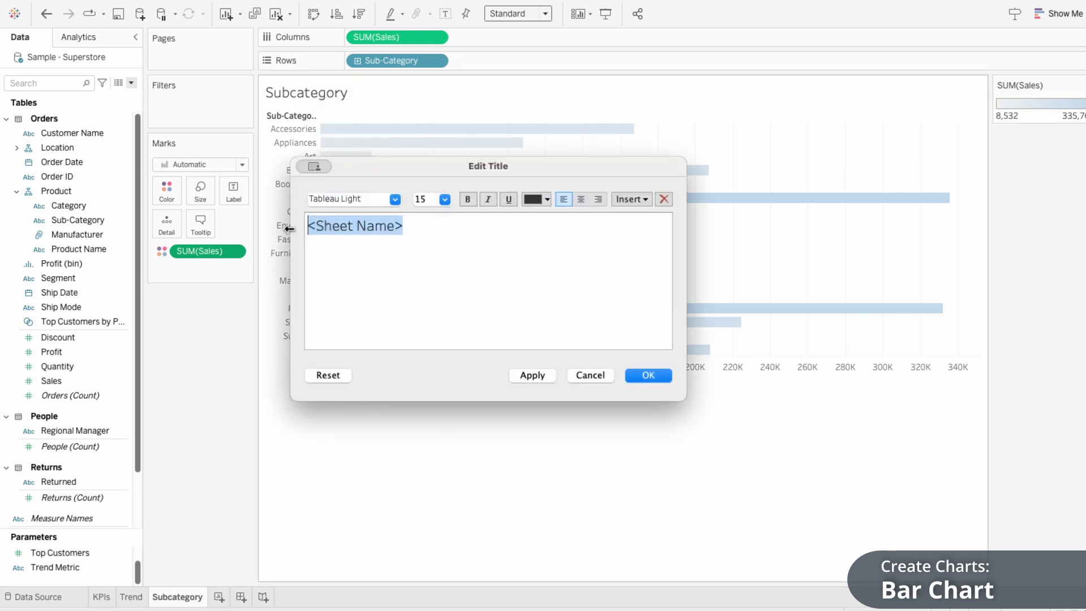
type("Products")
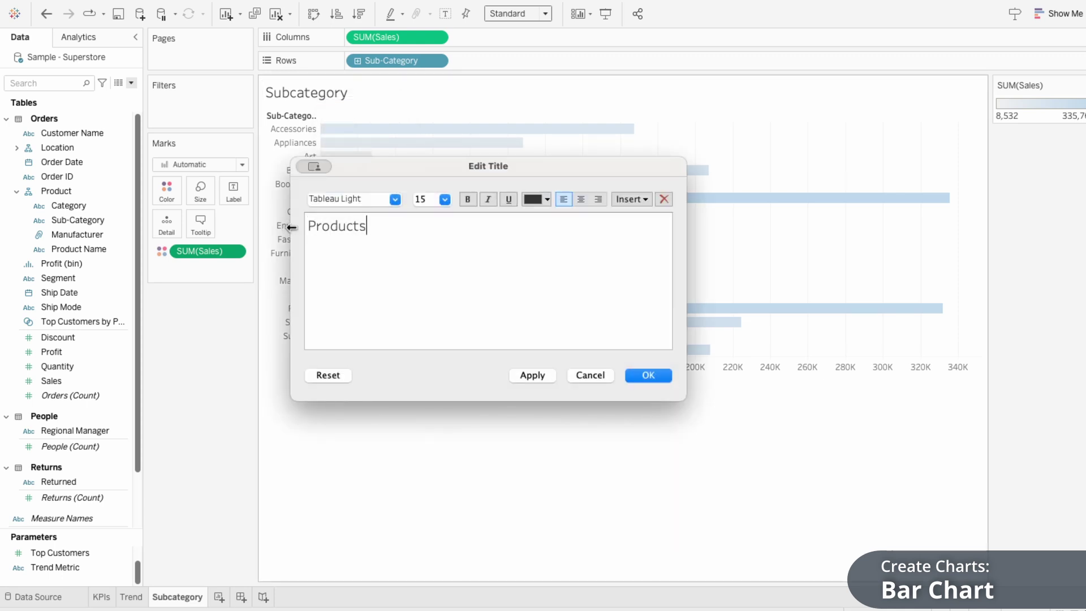
left_click(648, 375)
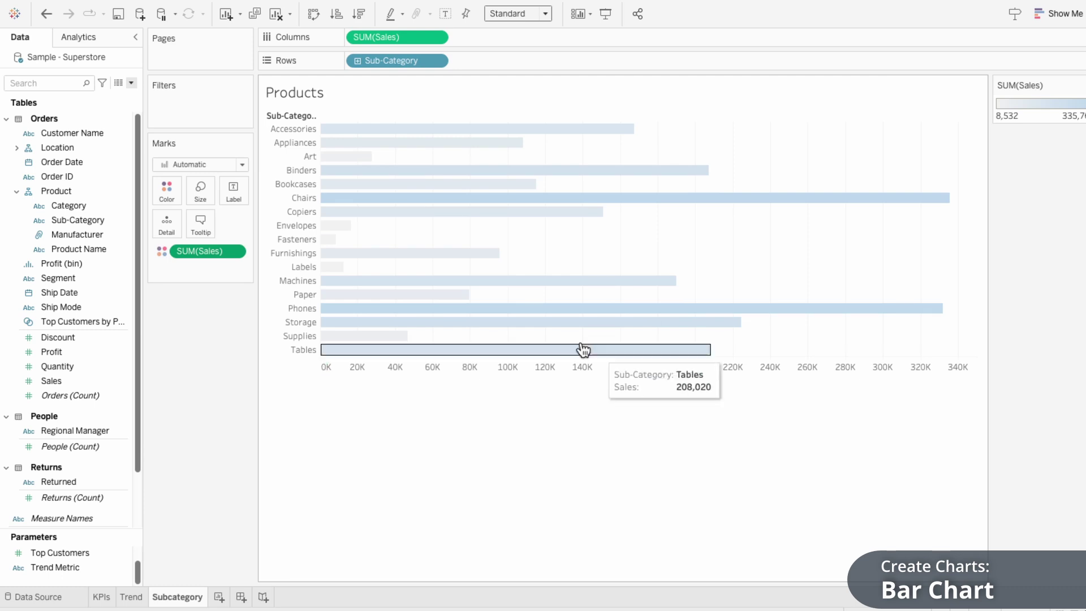
right_click(273, 116)
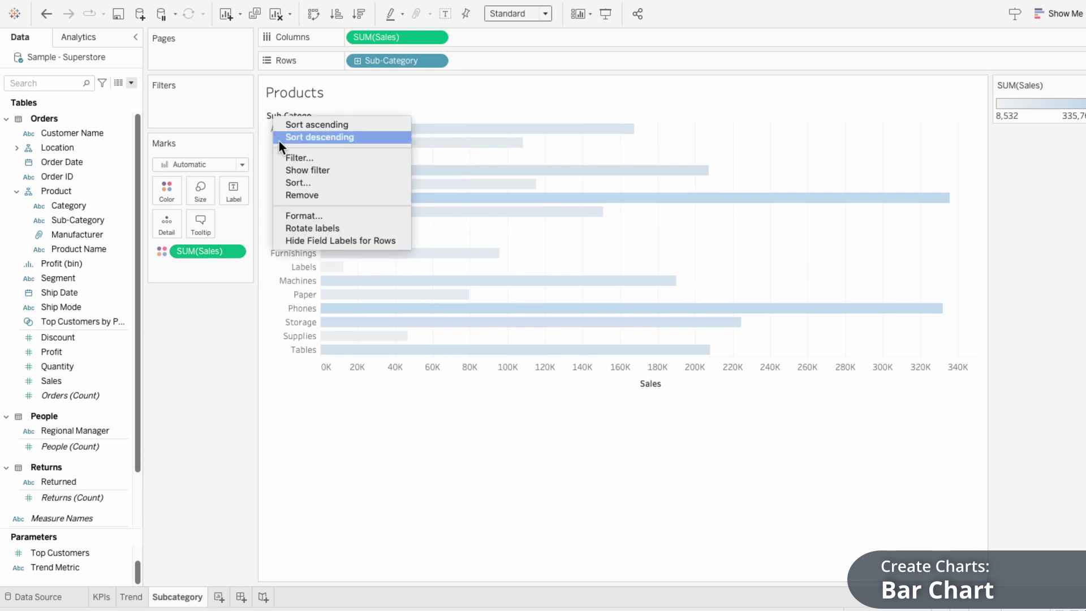
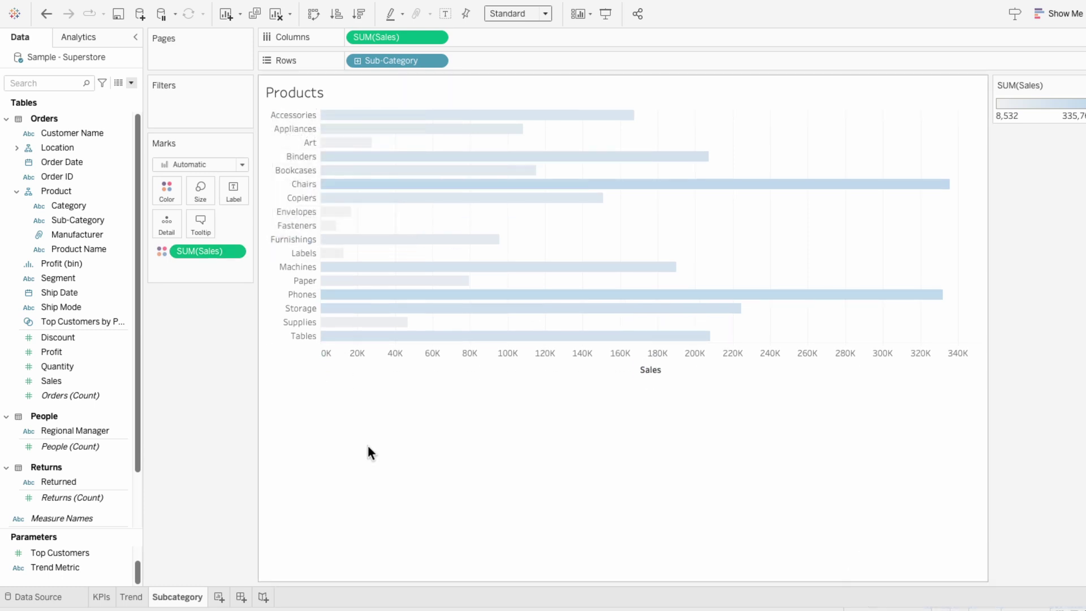
Add a new worksheet and name it Location.
left_click(219, 597)
double_click(225, 598)
type("Location")
key("Return")
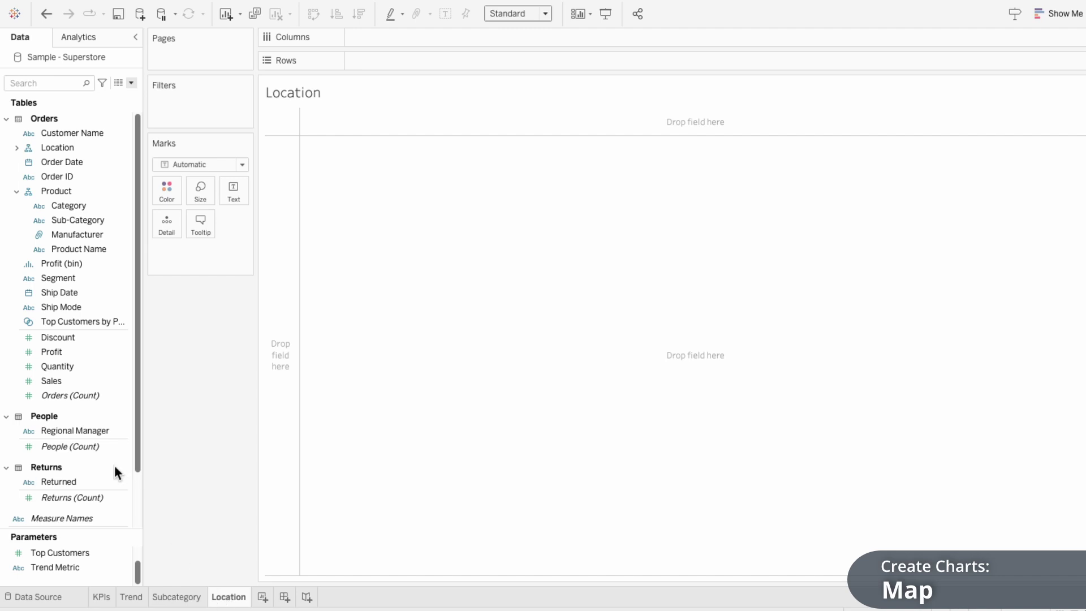
Build a blank map with Longitude (generated) on Columns and Latitude (generated) on Rows.
scroll(114, 465, "down", 3)
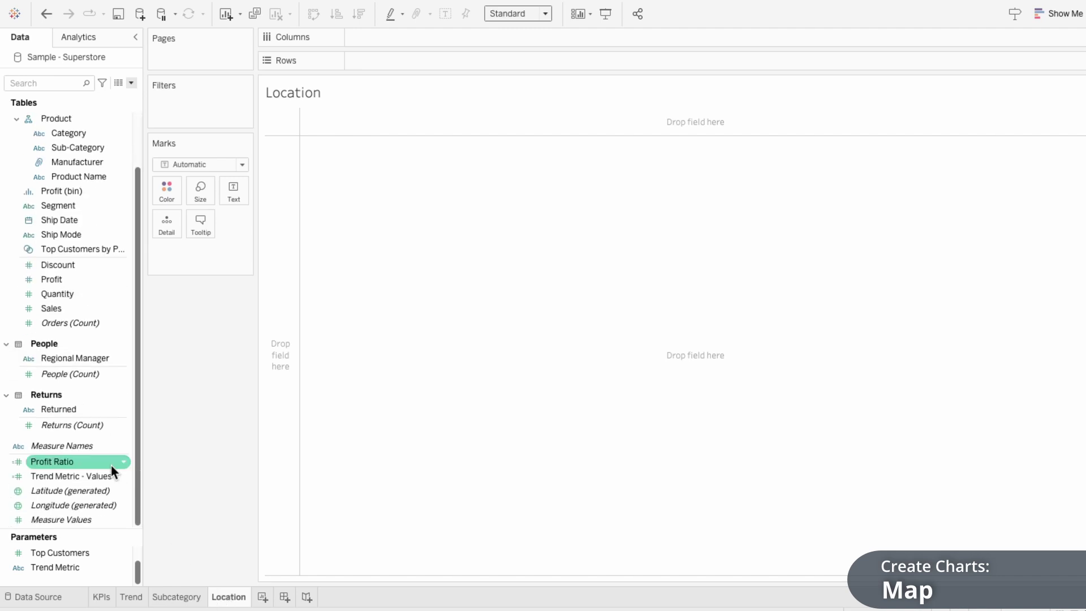
double_click(99, 490)
left_click(93, 509)
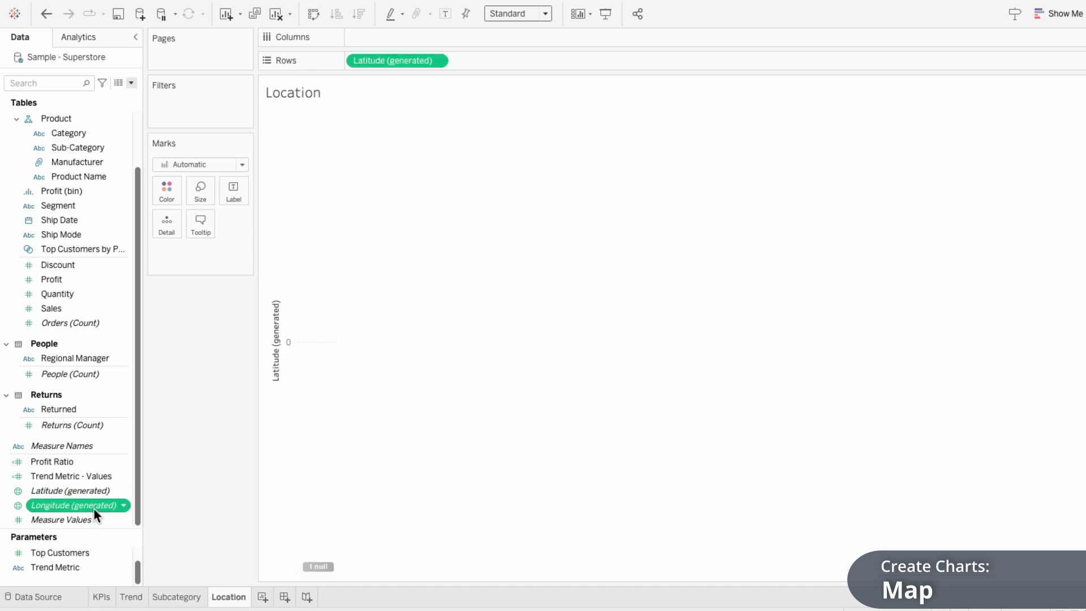
double_click(94, 509)
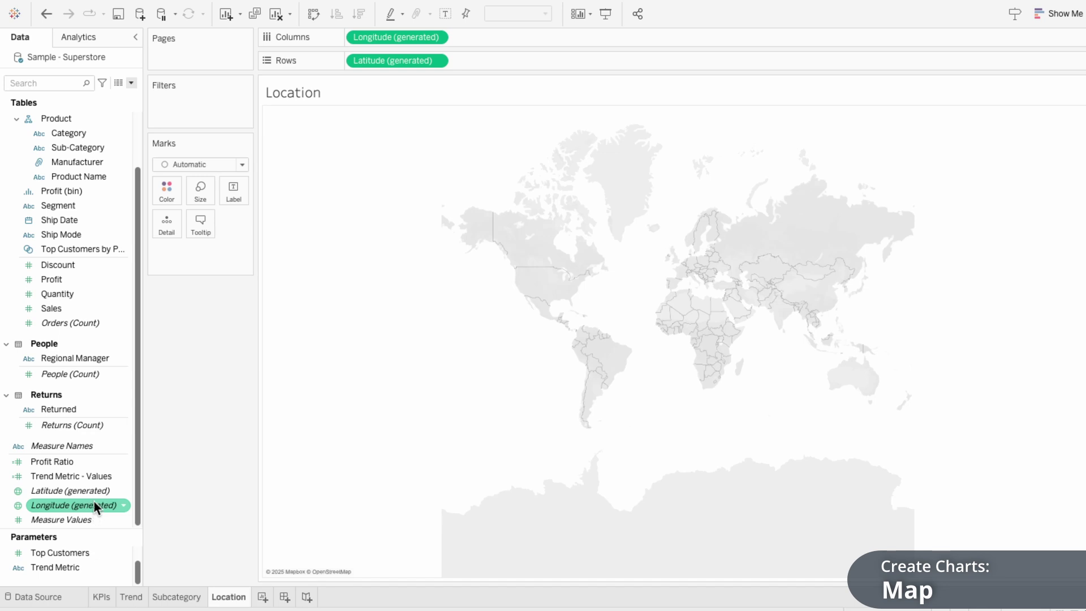
Add State/Province from the Location hierarchy to the map's marks as a detail level.
scroll(93, 500, "up", 3)
left_click(18, 146)
left_click(15, 146)
left_click_drag(83, 190, 177, 250)
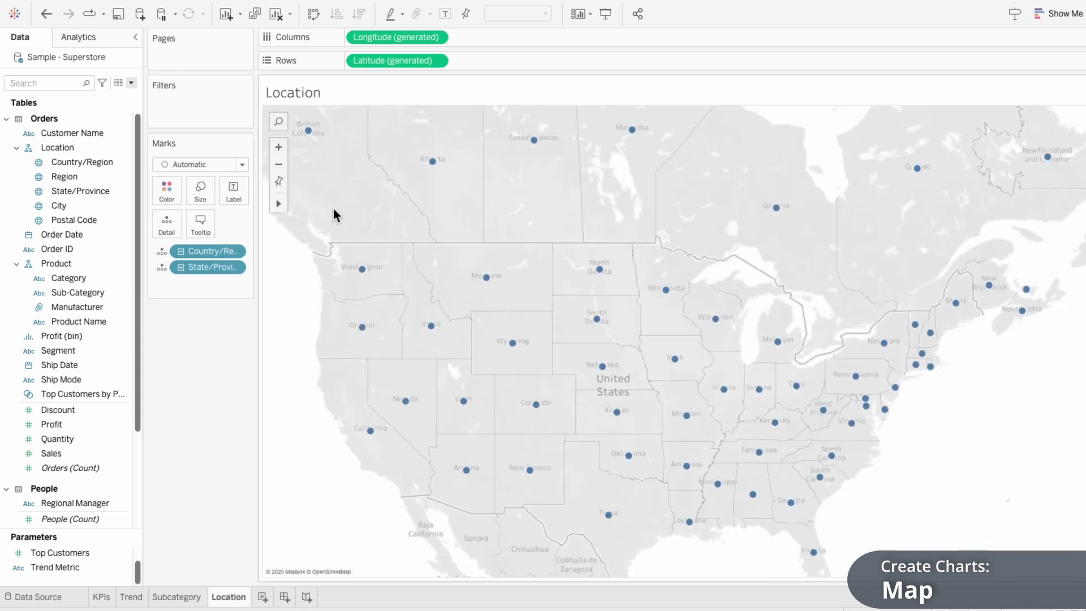
Filter Country/Region to exclude Canada and keep United States, and change the mark type to Map.
left_click_drag(82, 163, 177, 122)
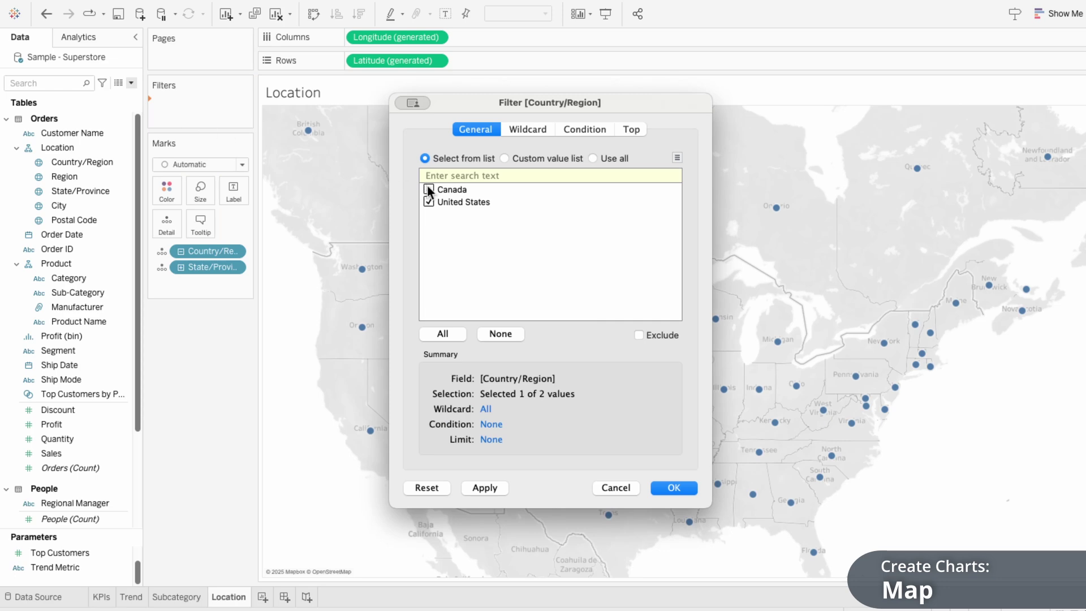
left_click(685, 487)
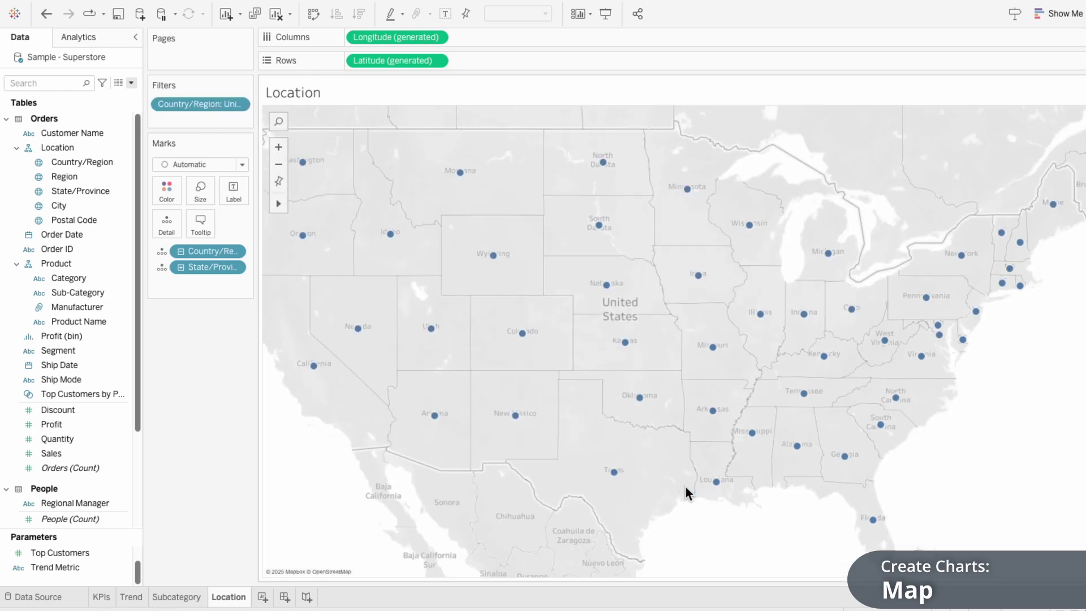
left_click(189, 165)
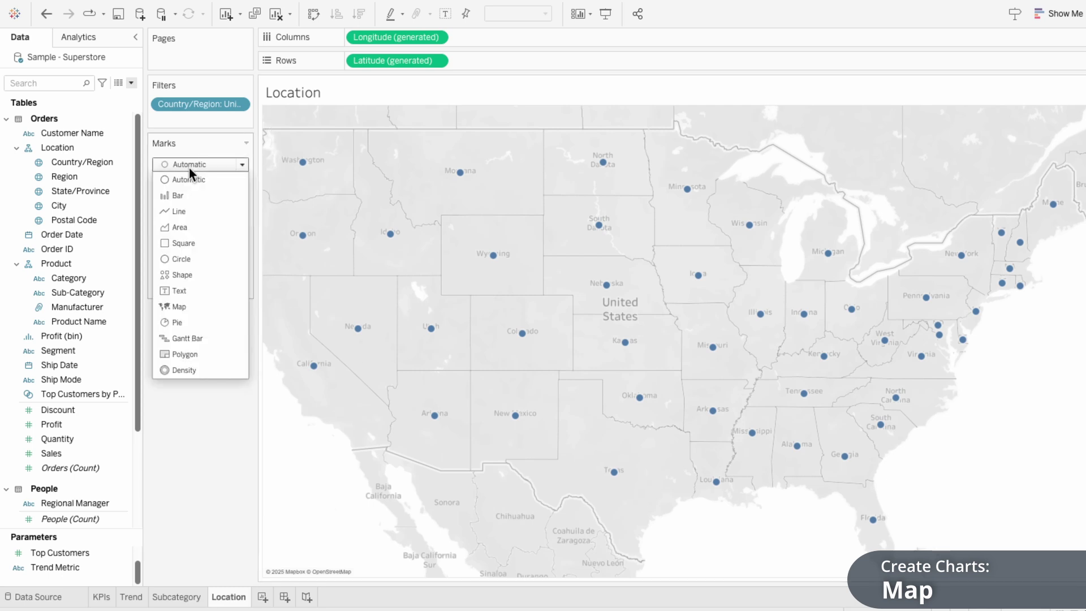
left_click(178, 307)
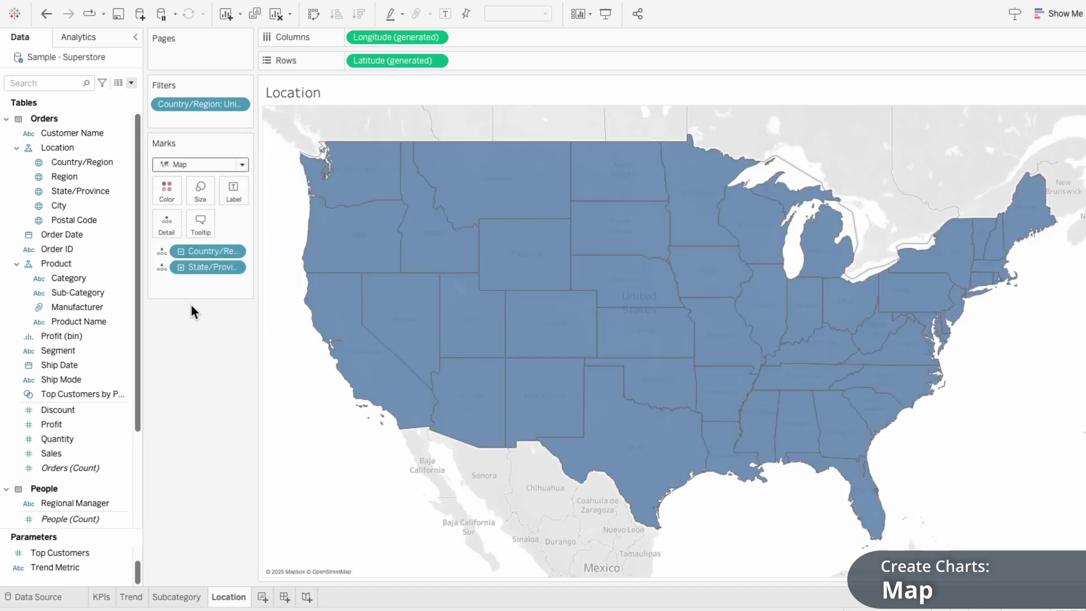
Color the states on the map by the sum of Sales.
left_click_drag(52, 453, 185, 284)
left_click(162, 283)
left_click(167, 299)
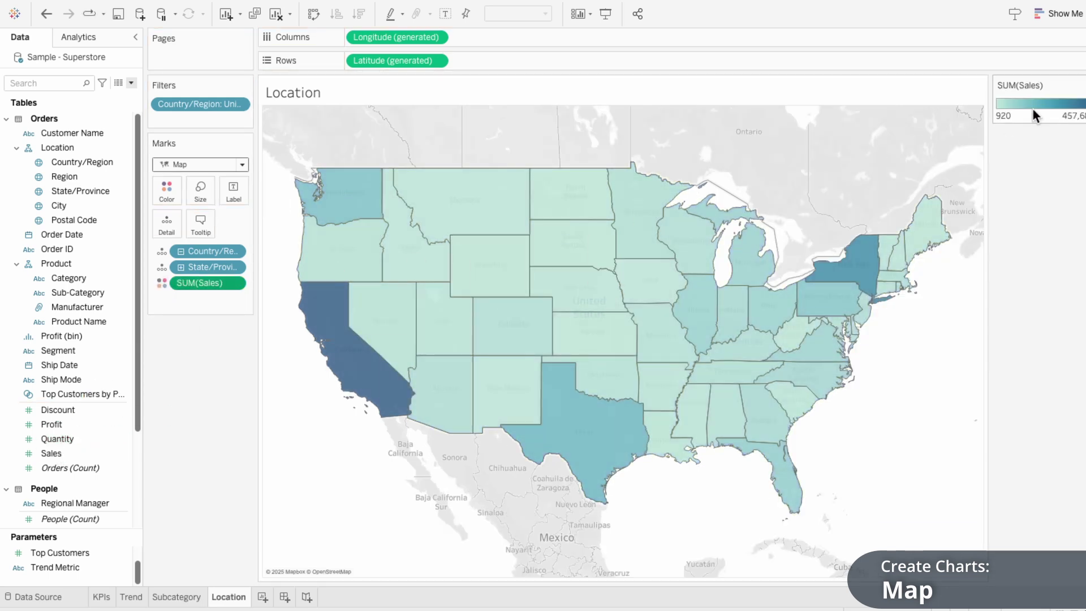
Change the map's Sales colors to a Custom Sequential palette based on the light blue sampled from the screen.
left_click(1077, 86)
left_click(1001, 97)
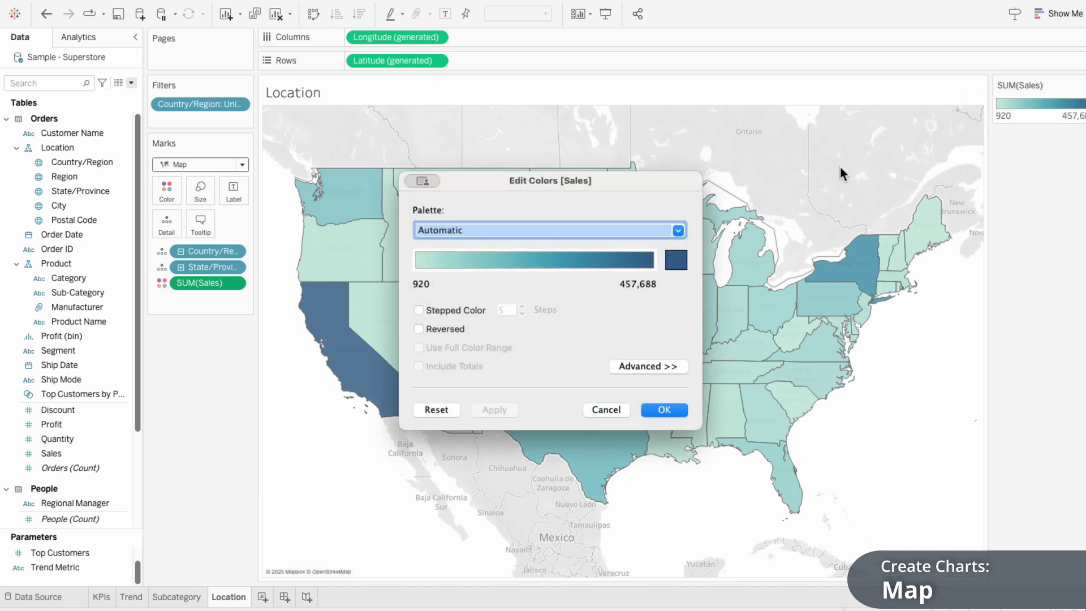
left_click(590, 230)
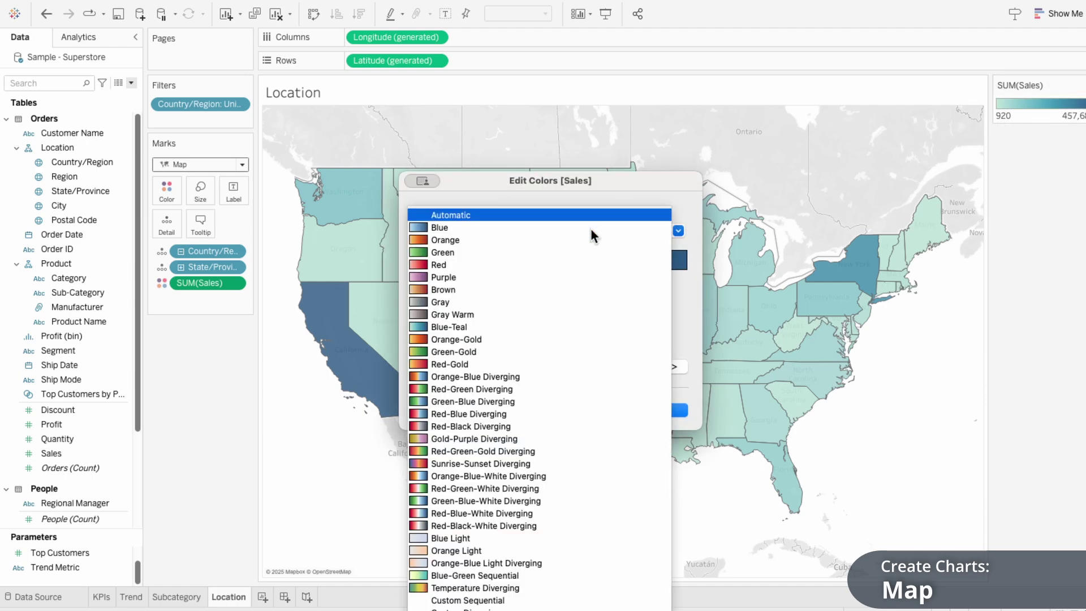
left_click(586, 599)
left_click(677, 265)
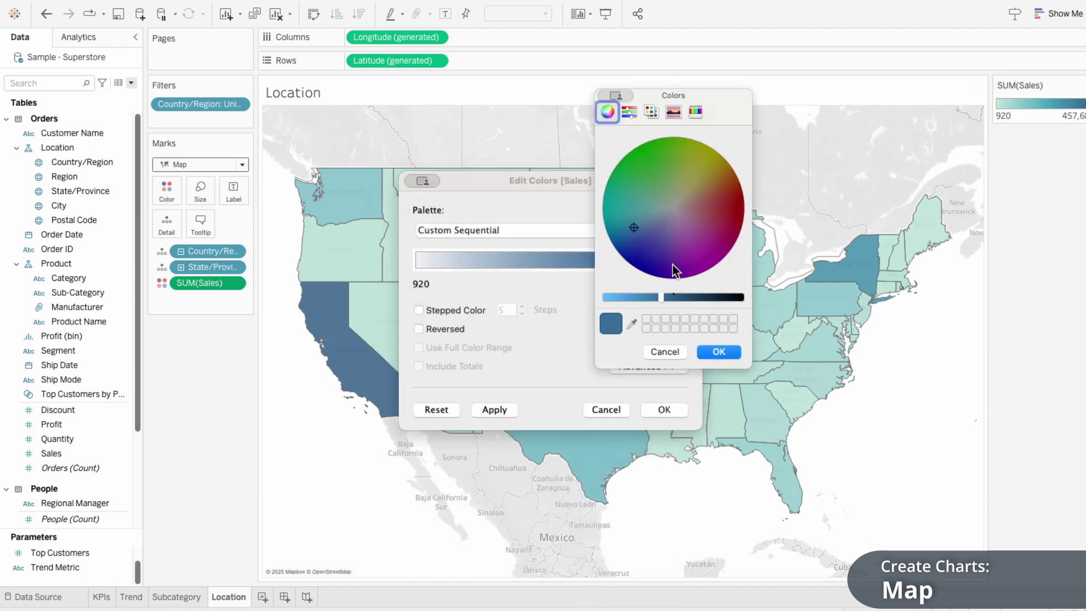
left_click(633, 323)
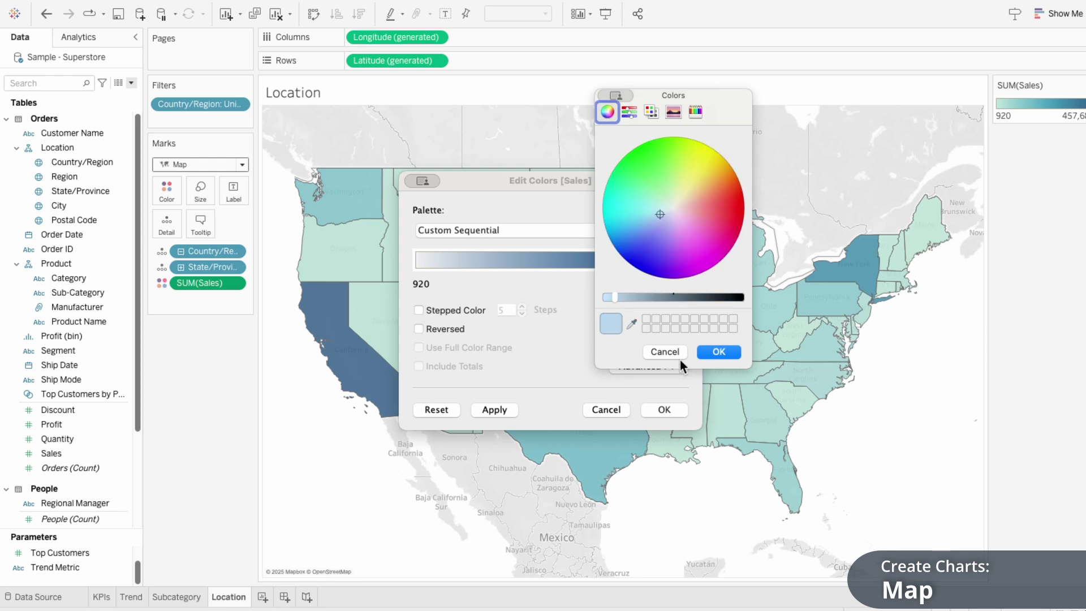
left_click(710, 352)
left_click(675, 407)
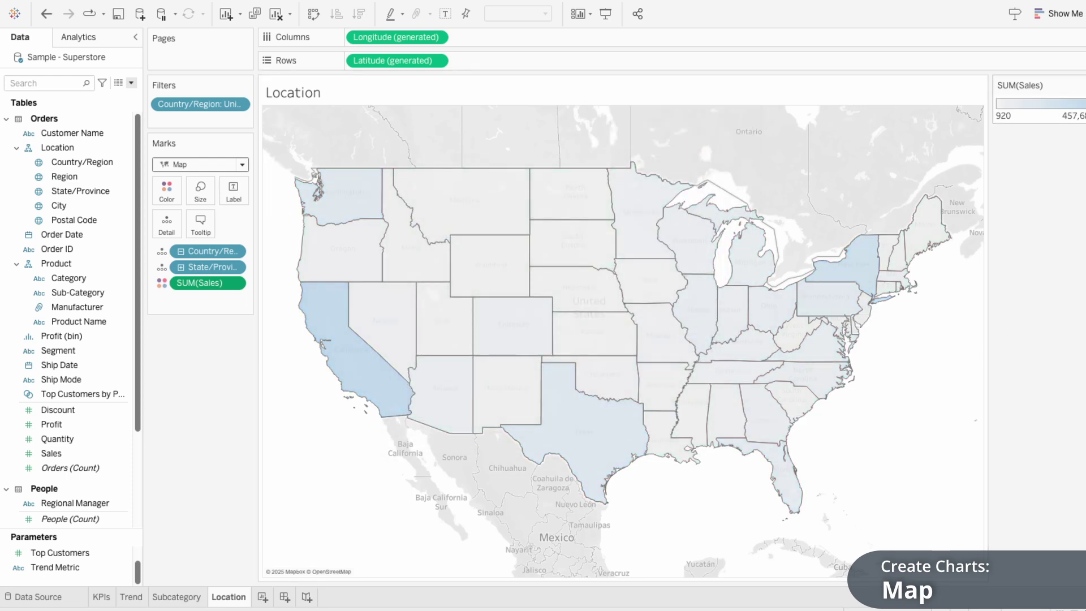
Adjust the base color of the map's Sales palette to a slightly stronger, darker light blue.
left_click(1064, 85)
left_click(1081, 100)
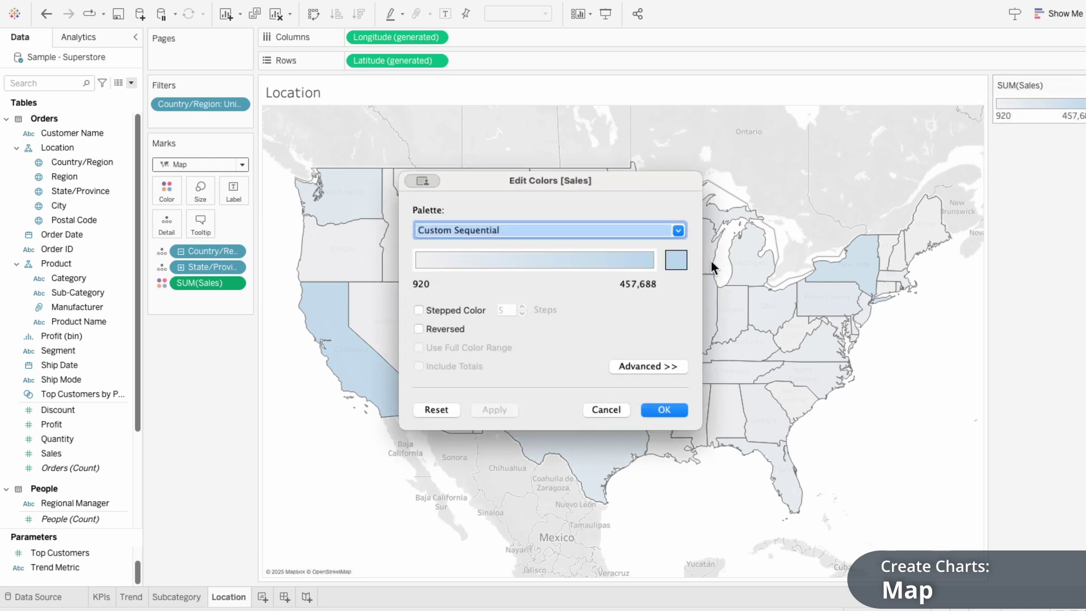
left_click(680, 259)
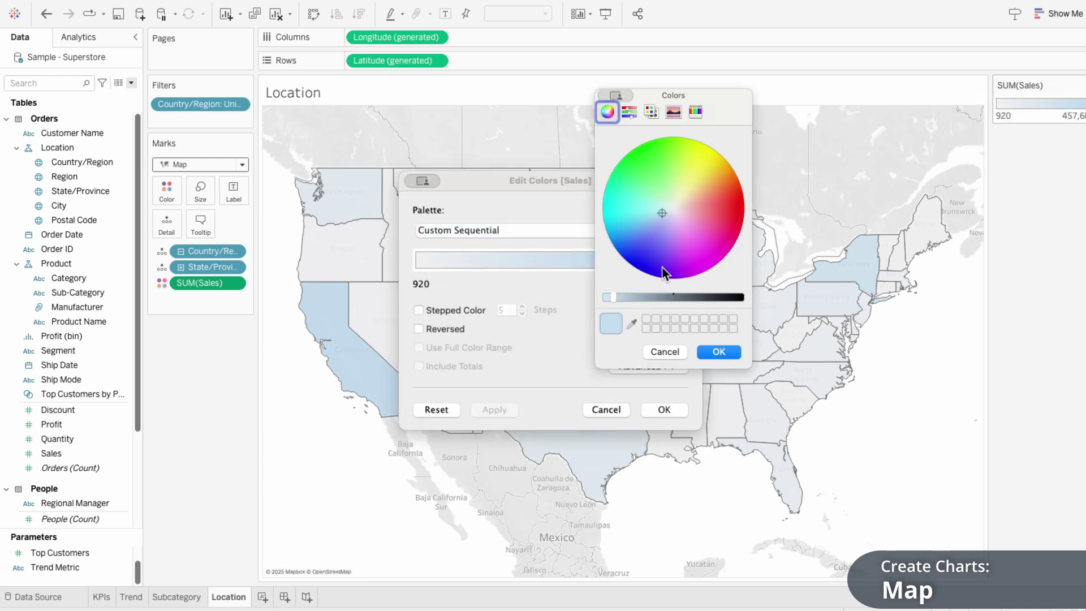
left_click(655, 215)
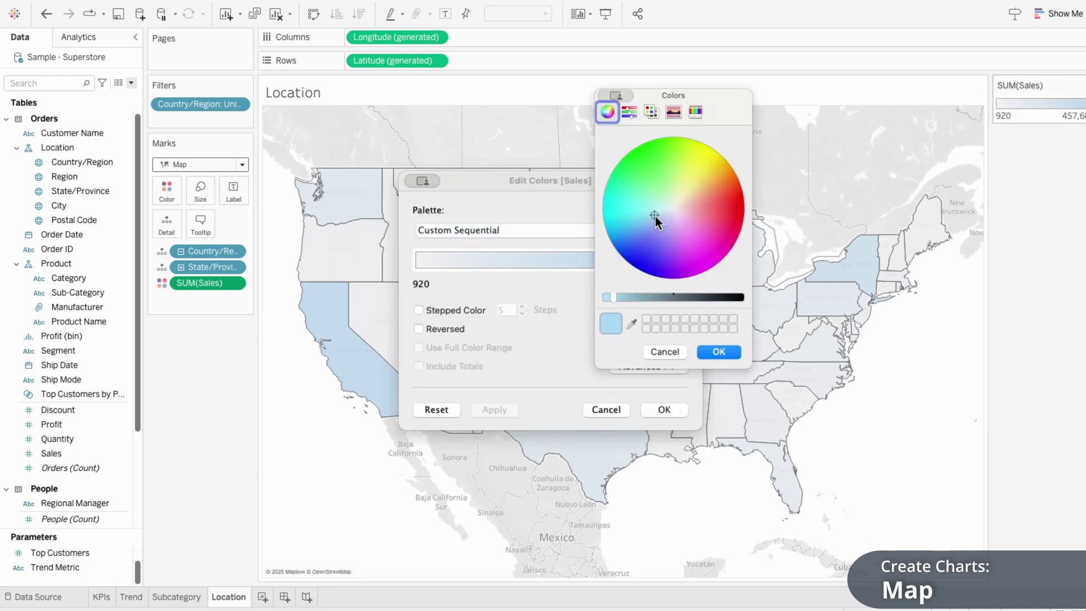
left_click(619, 297)
left_click(701, 351)
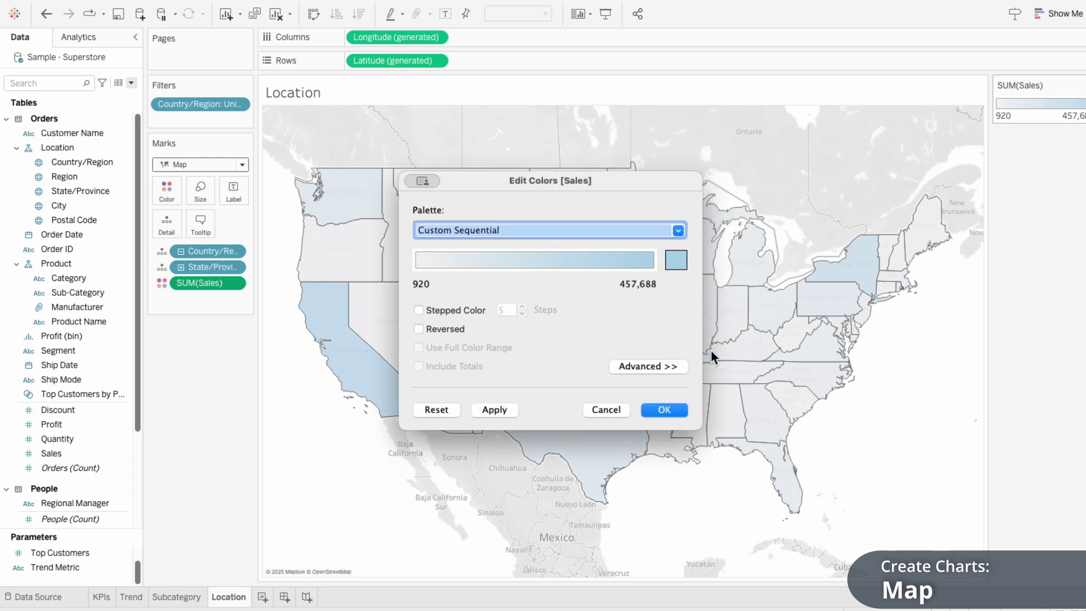
left_click(667, 406)
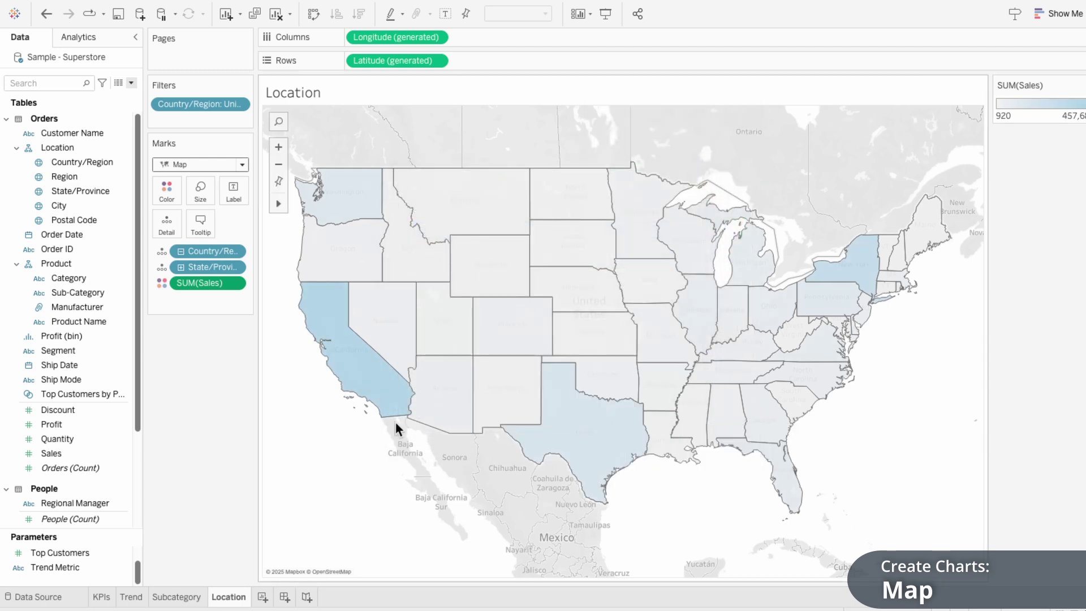
Open the map's background layer settings, keep Washout at 0%, and turn off the Base and Land Cover layers.
mouse_move(376, 394)
mouse_move(854, 265)
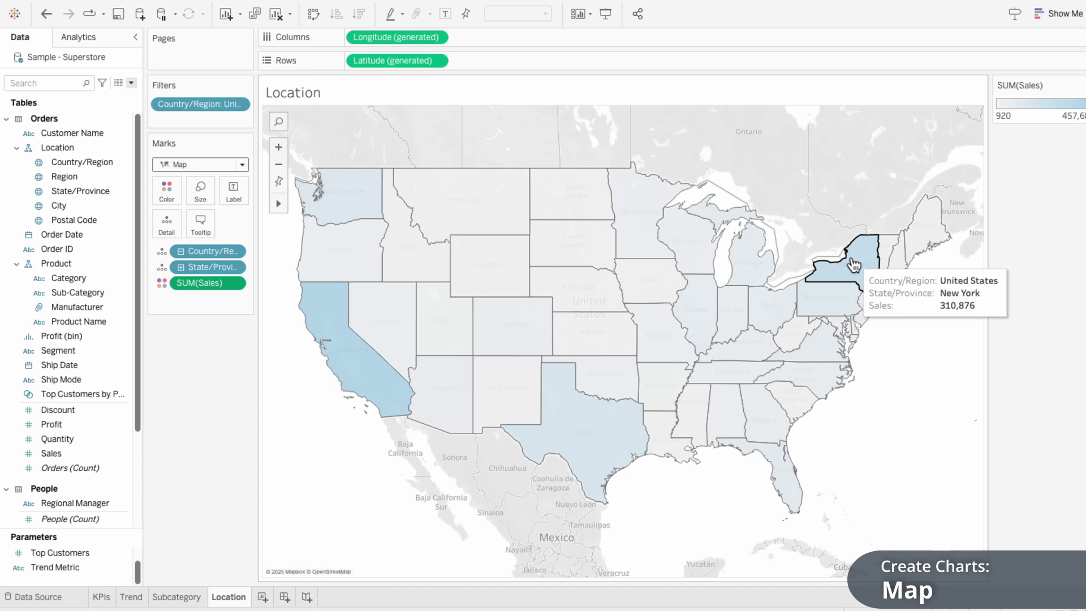
mouse_move(447, 6)
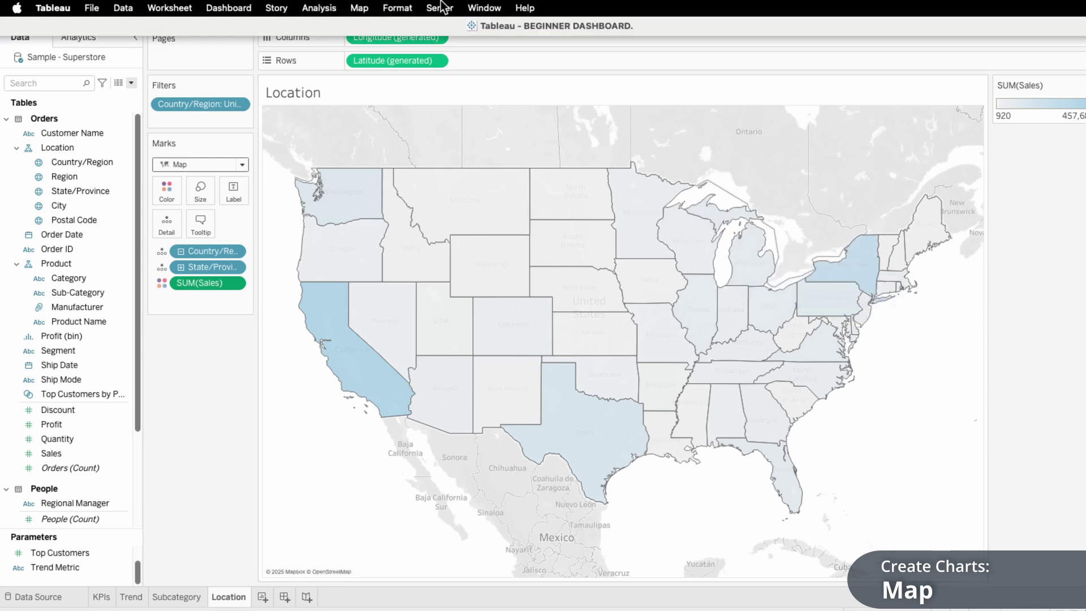
left_click(359, 8)
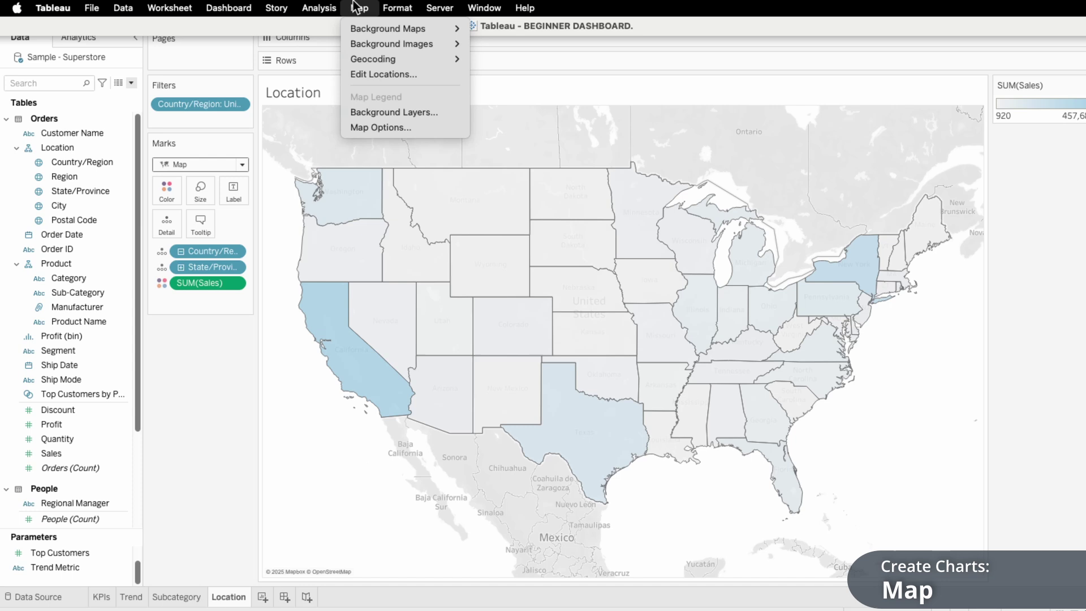
left_click(355, 112)
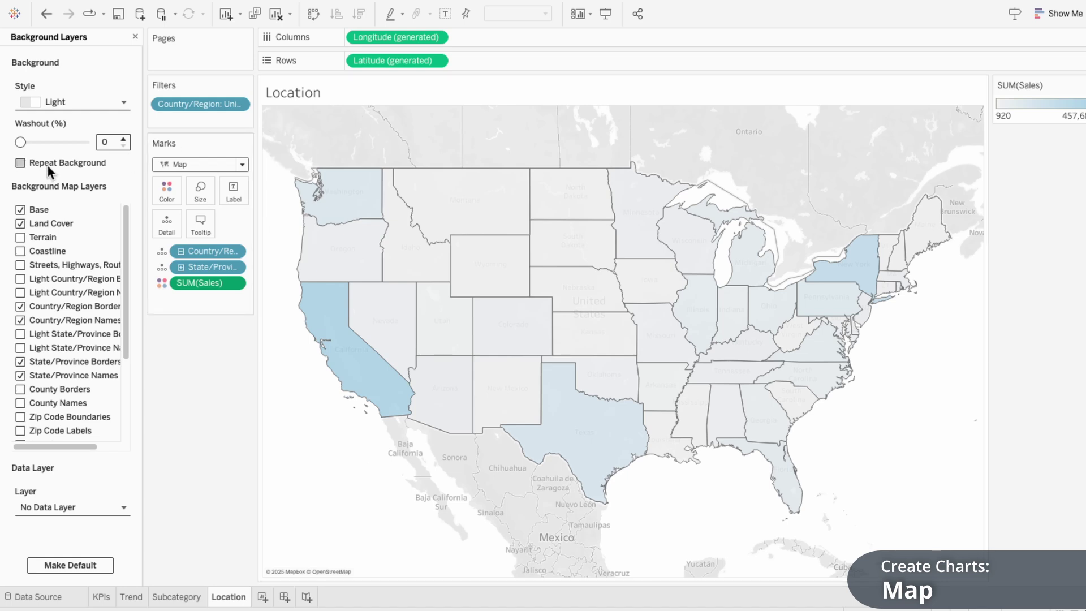
mouse_move(21, 142)
left_mouse_down()
mouse_move(92, 143)
mouse_move(20, 143)
left_mouse_up()
left_click(20, 209)
left_click(20, 222)
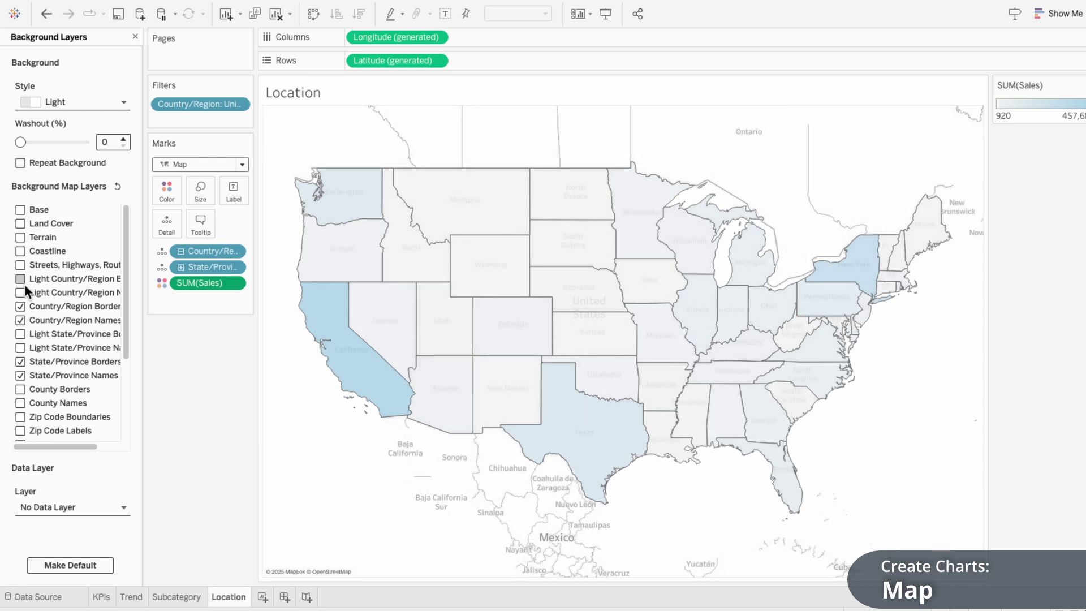
Turn off the background borders and names for both Country/Region and State/Province, then close the layer settings.
left_click(20, 320)
left_click(20, 361)
left_click(21, 375)
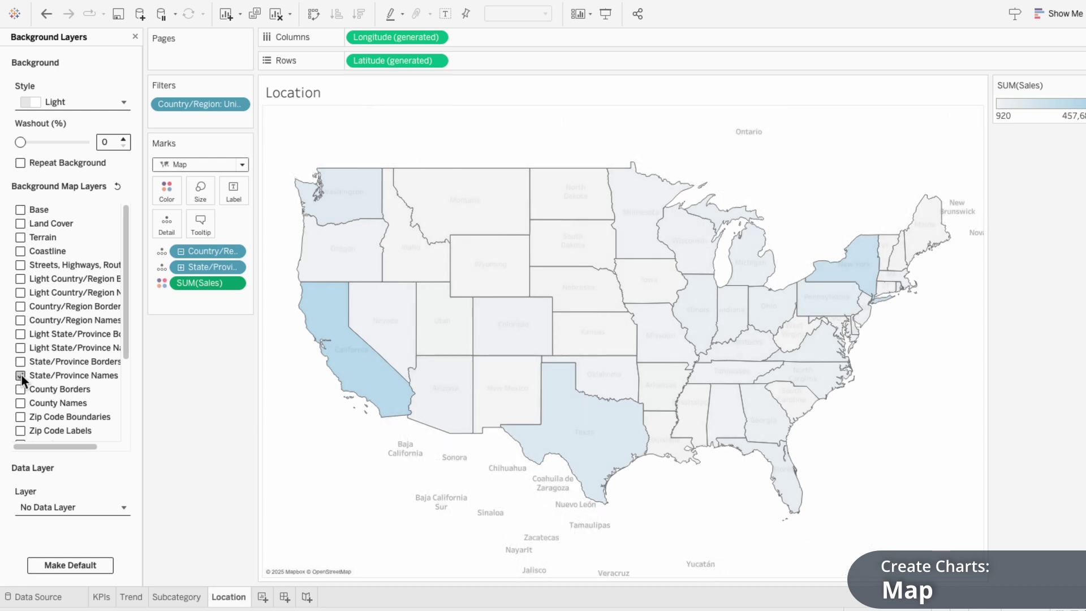
scroll(20, 374, "down", 2)
scroll(21, 374, "down", 1)
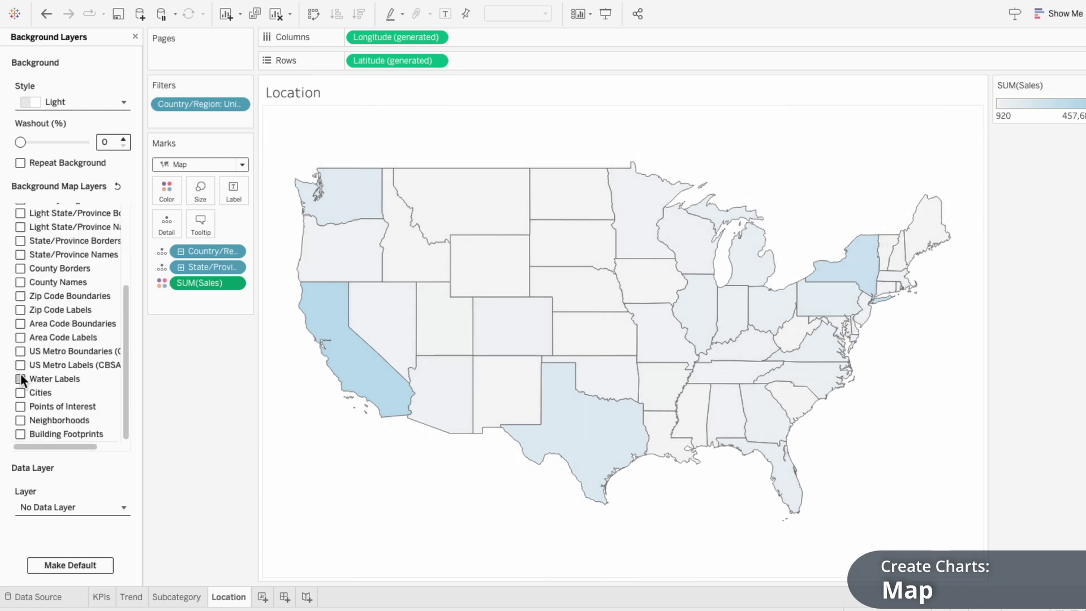
left_click(135, 36)
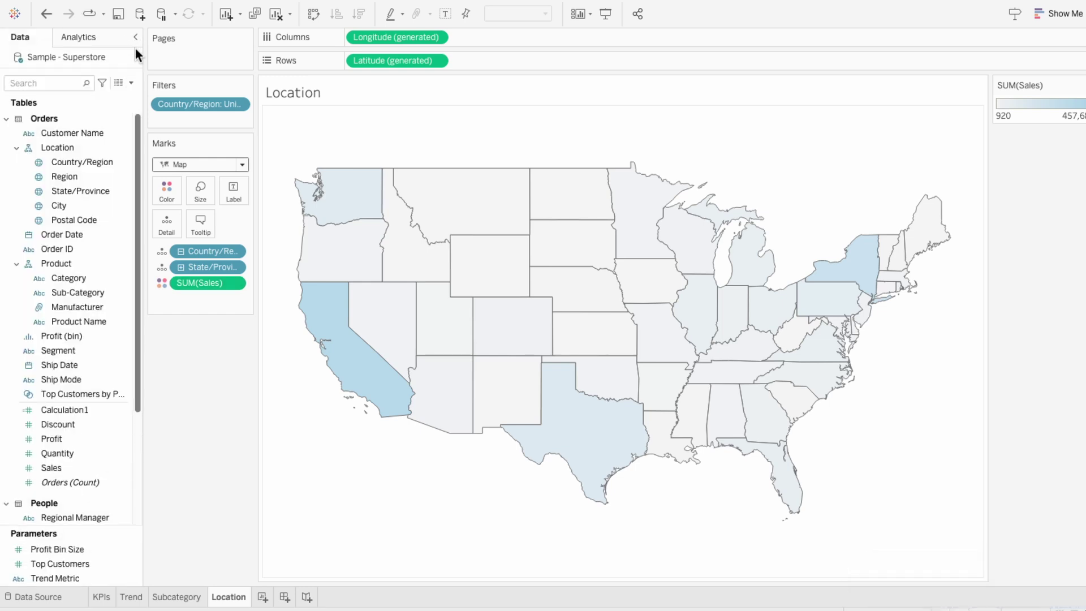
Add a new worksheet after the Location sheet and name it "Top Customers".
left_click(262, 597)
double_click(262, 598)
type("Top Customers")
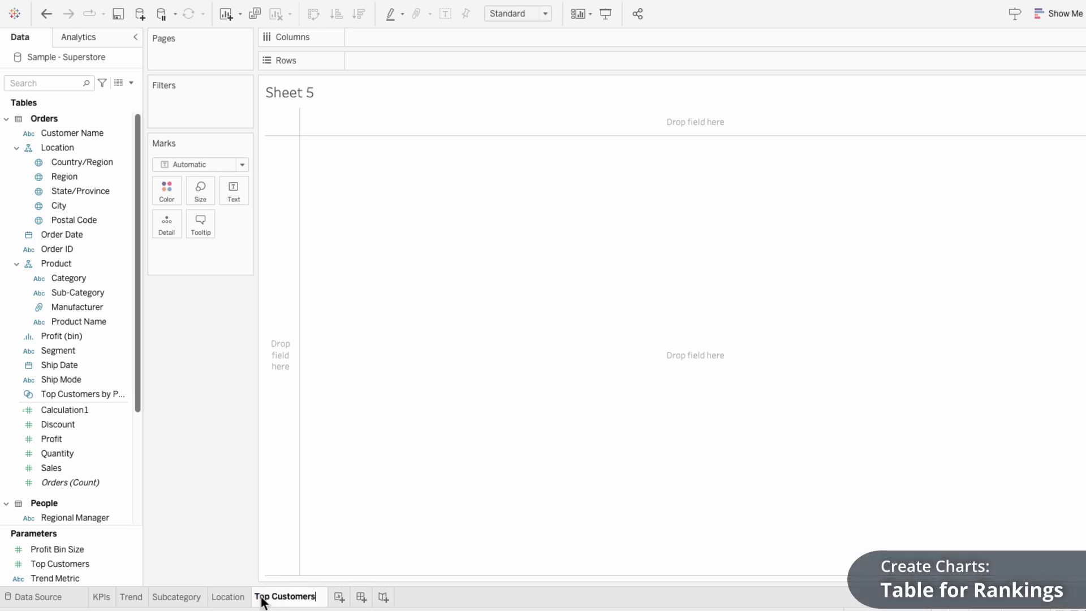
key("Return")
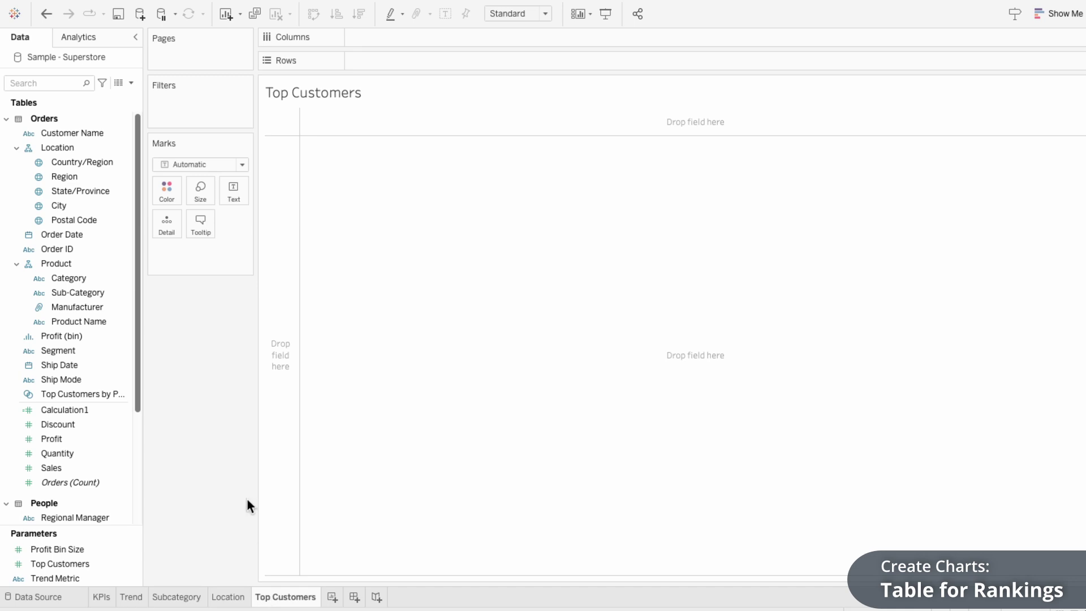
List Customer Name in the rows and show each customer's summed Sales as text.
left_click(93, 135)
left_click_drag(90, 135, 405, 63)
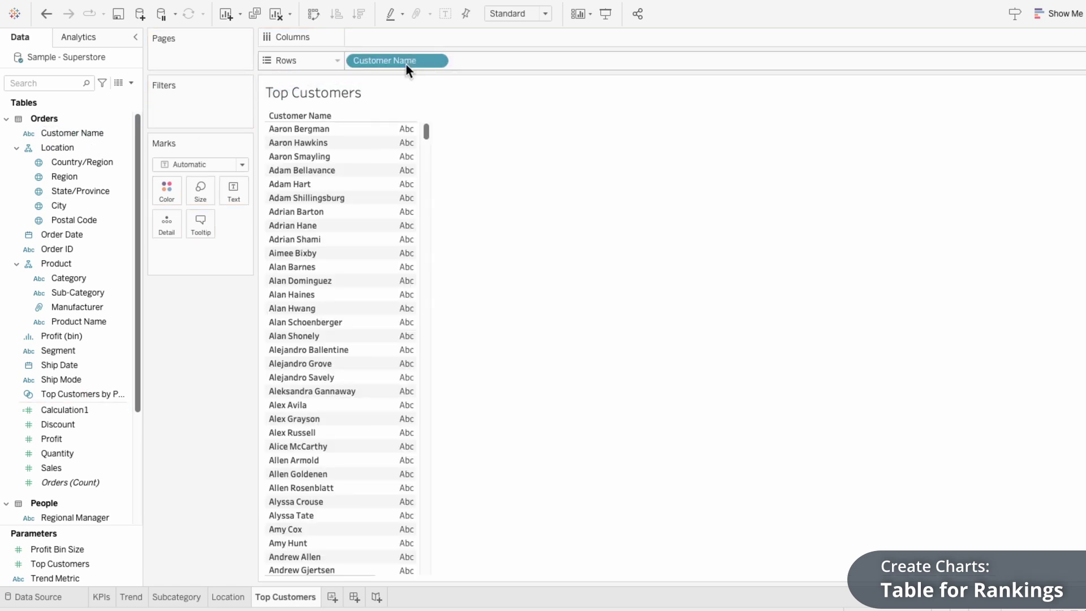
left_click(87, 465)
left_click_drag(85, 466, 198, 250)
left_click(162, 251)
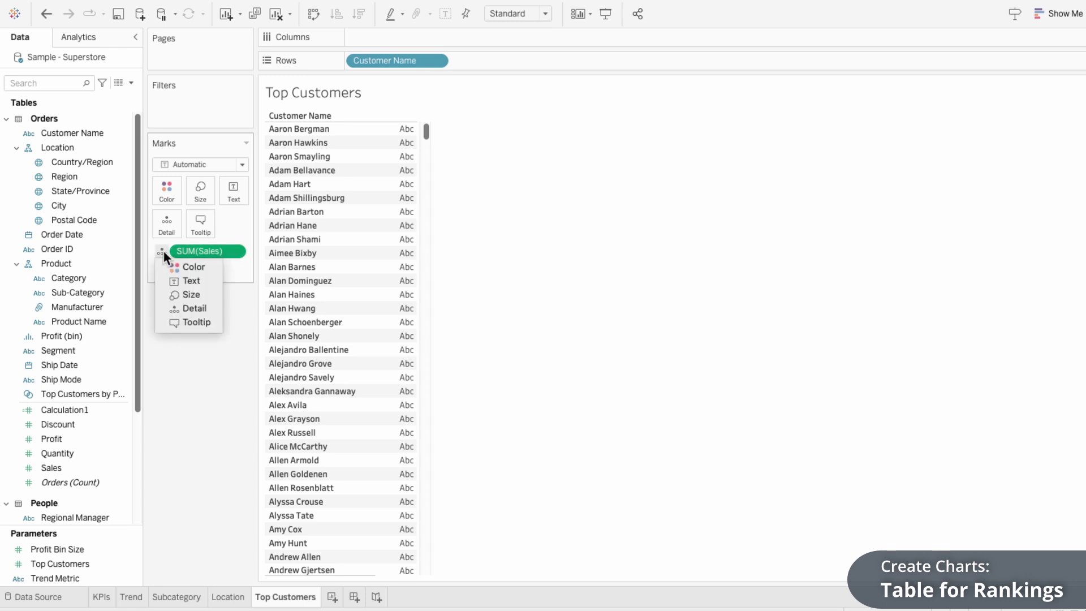
left_click(171, 280)
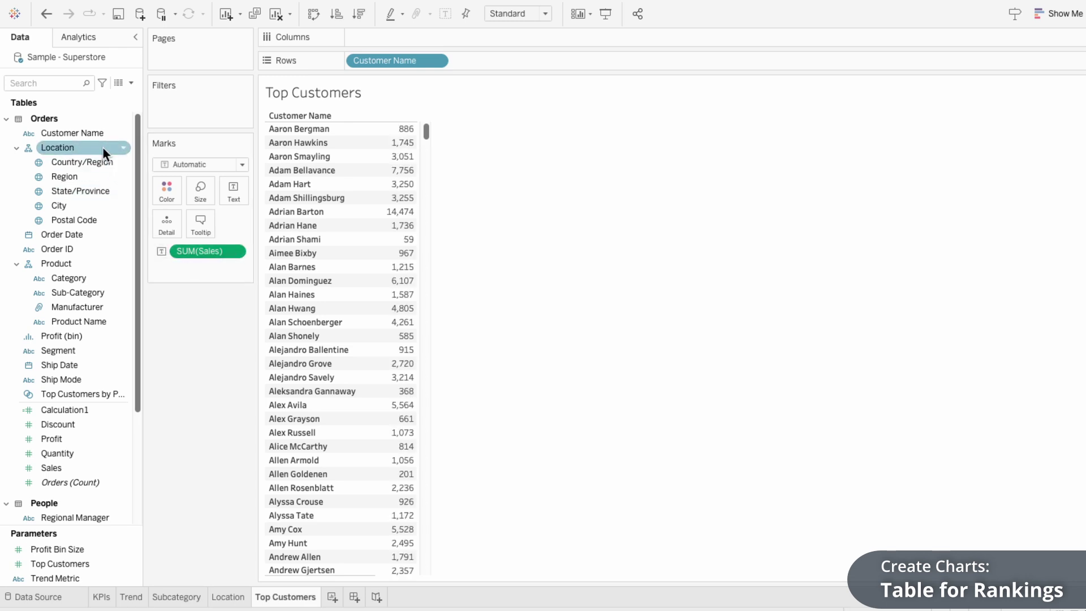
Filter Customer Name to the top 7 by sum of Sales.
left_click_drag(97, 134, 179, 111)
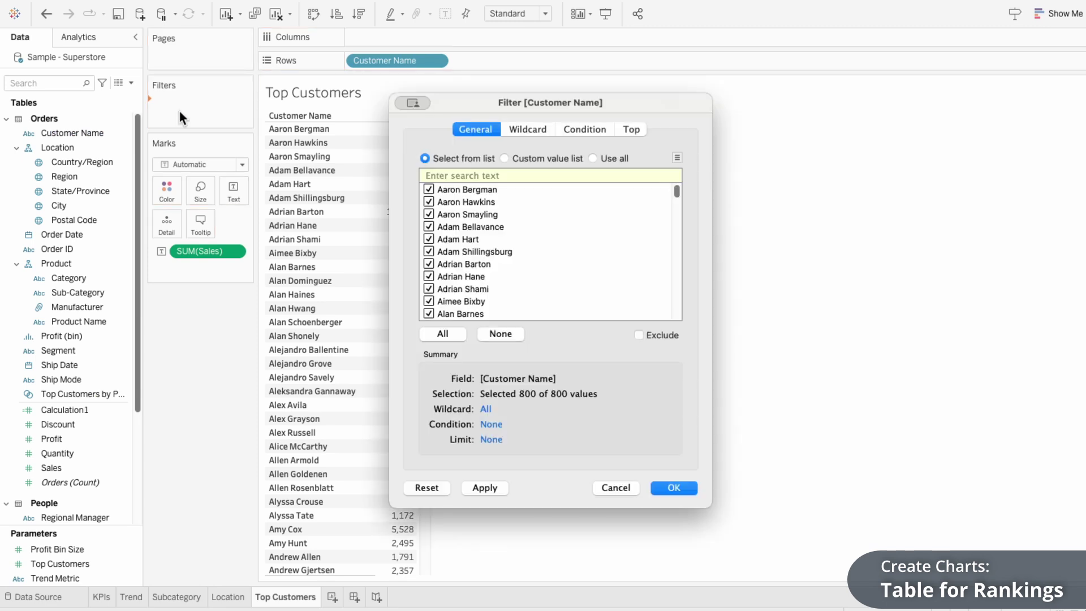
left_click(627, 130)
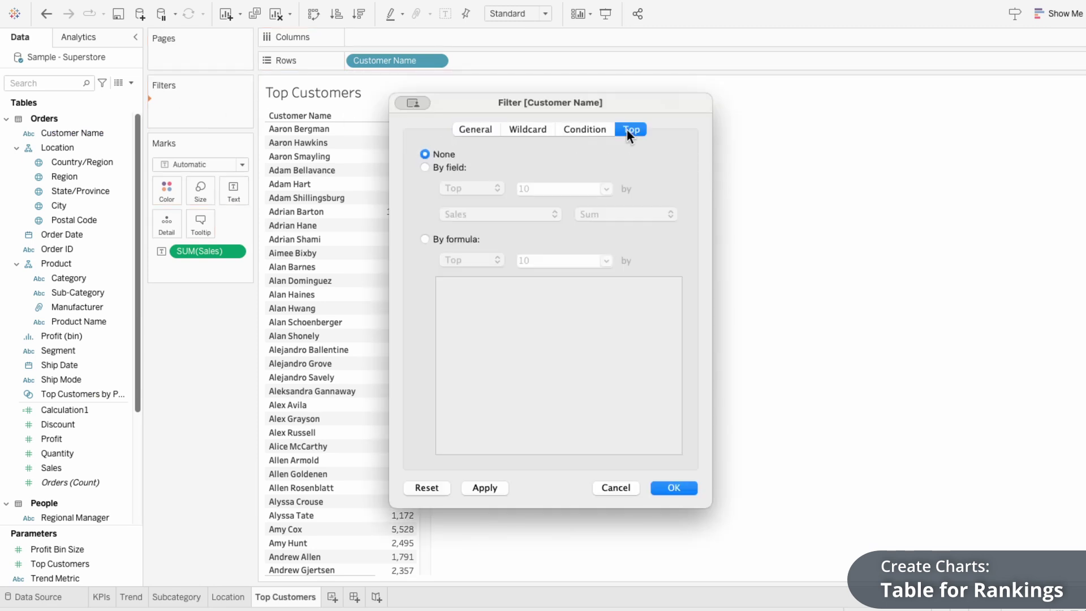
left_click(444, 167)
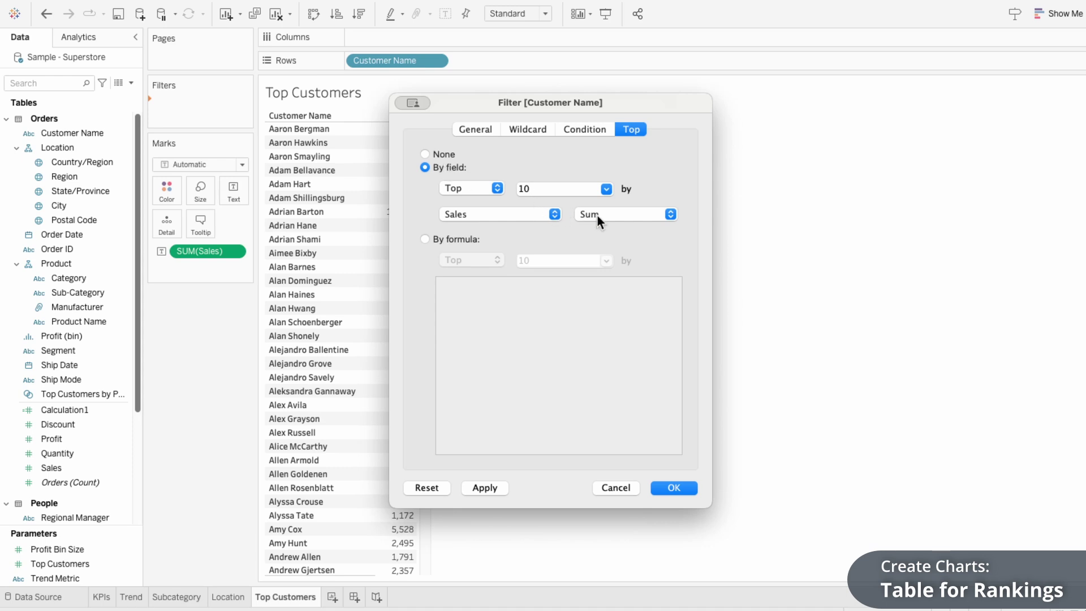
left_click(564, 189)
type("7")
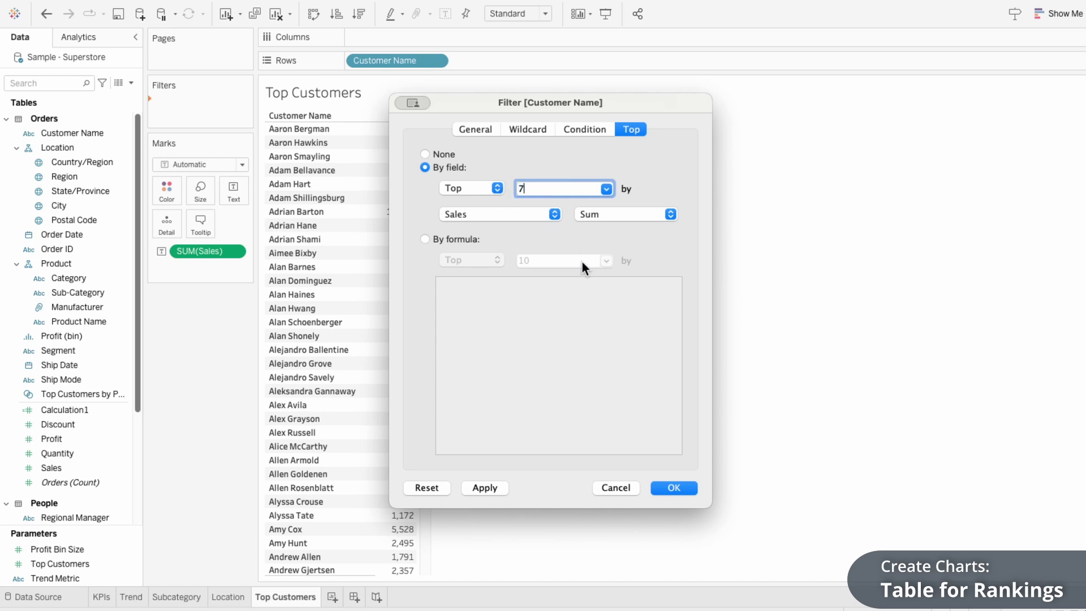
left_click(673, 488)
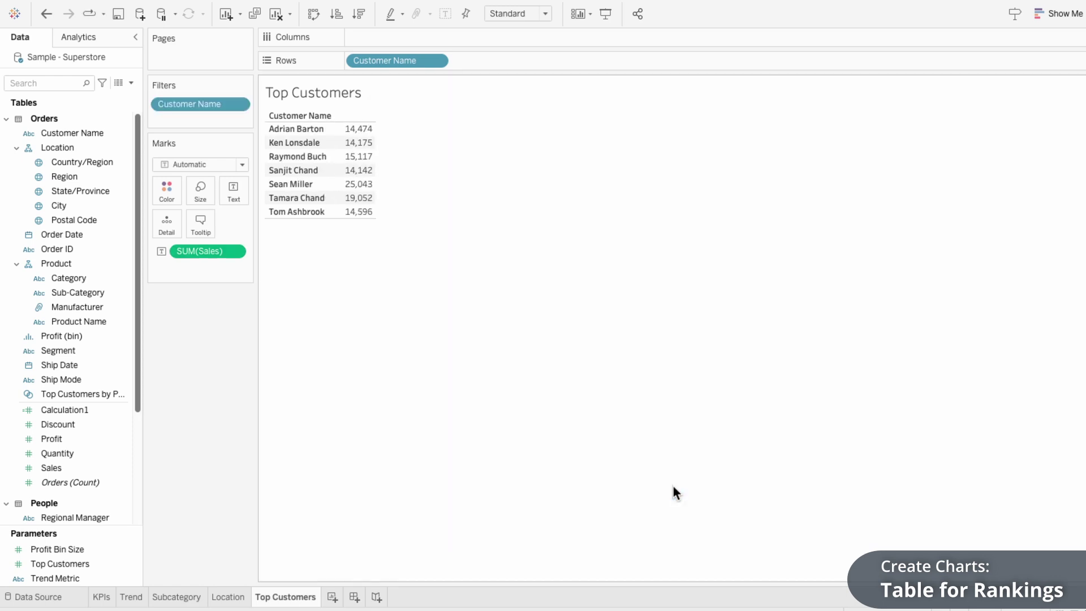
Sort the Customer Name rows by the Sales field, summed, in descending order.
right_click(396, 62)
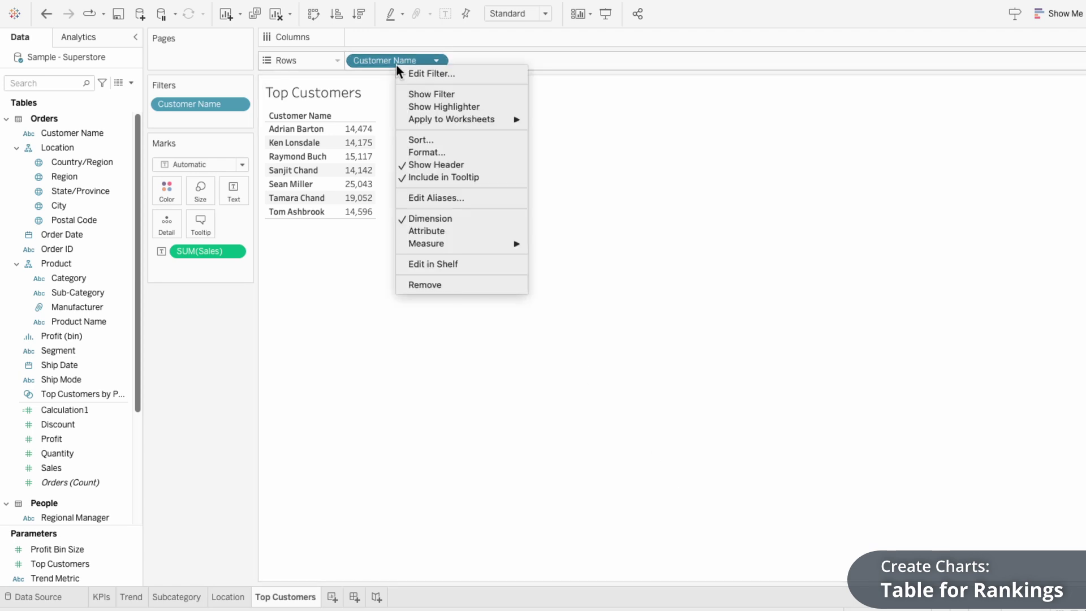
left_click(417, 140)
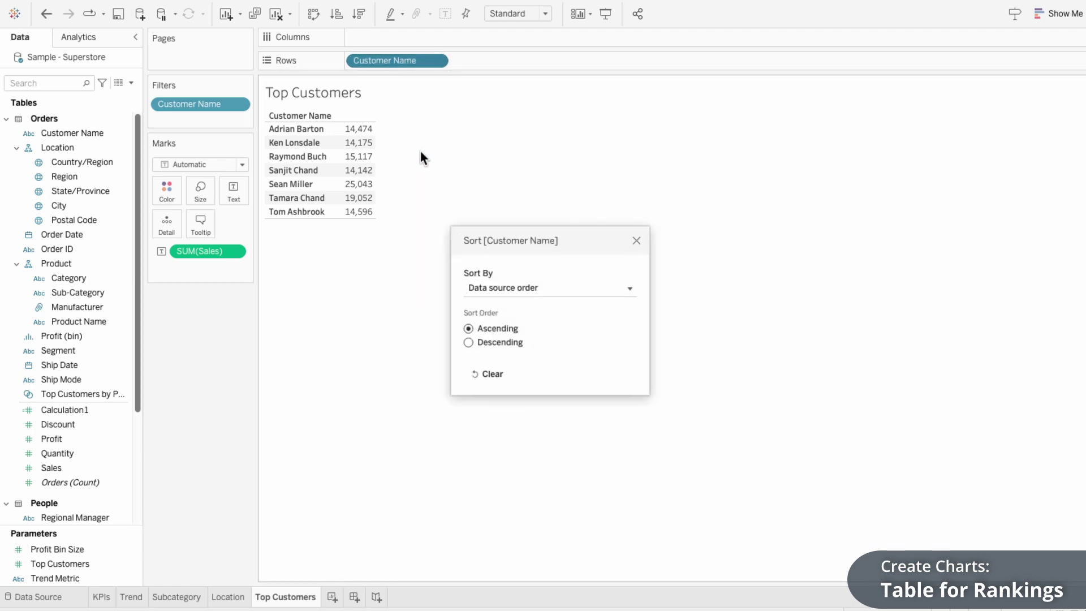
left_click(487, 286)
left_click(492, 326)
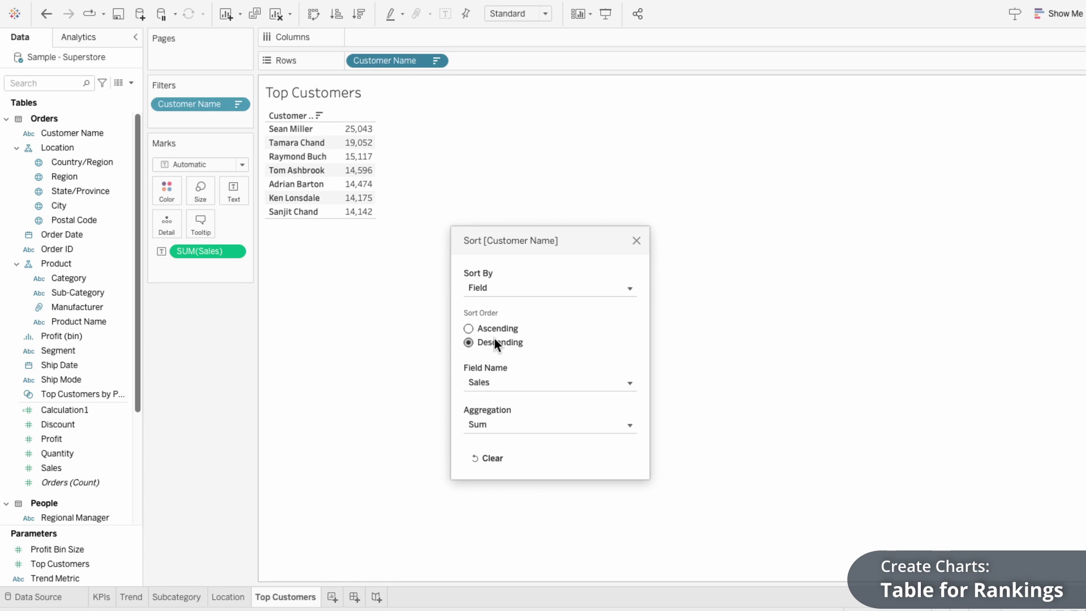
left_click(636, 241)
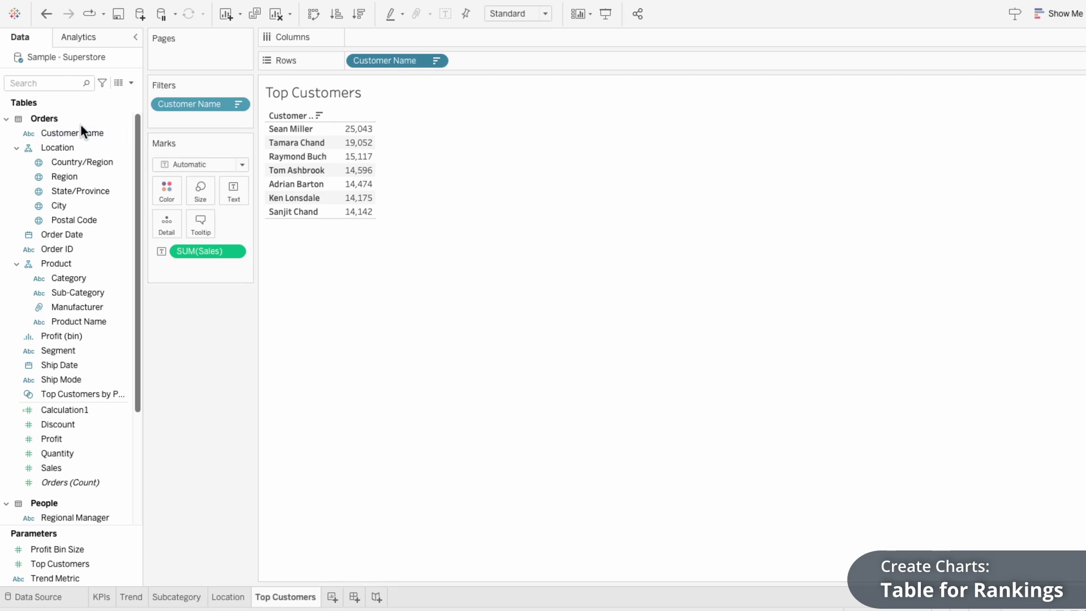
Add Customer Name to the table's text marks and widen the text column.
left_click_drag(79, 133, 194, 262)
left_click(163, 266)
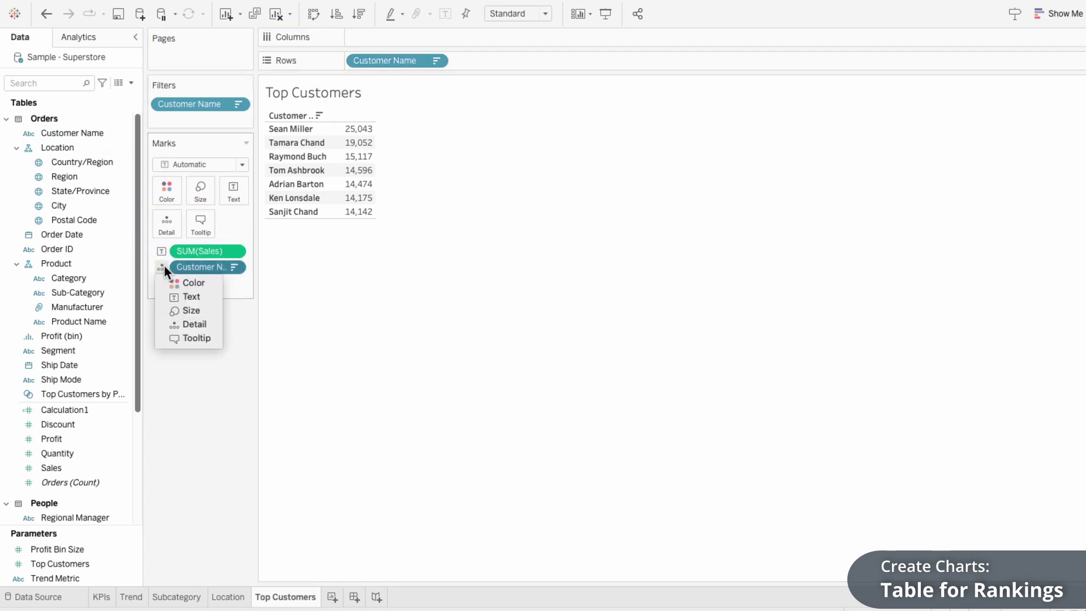
left_click(170, 295)
left_click_drag(363, 204, 497, 202)
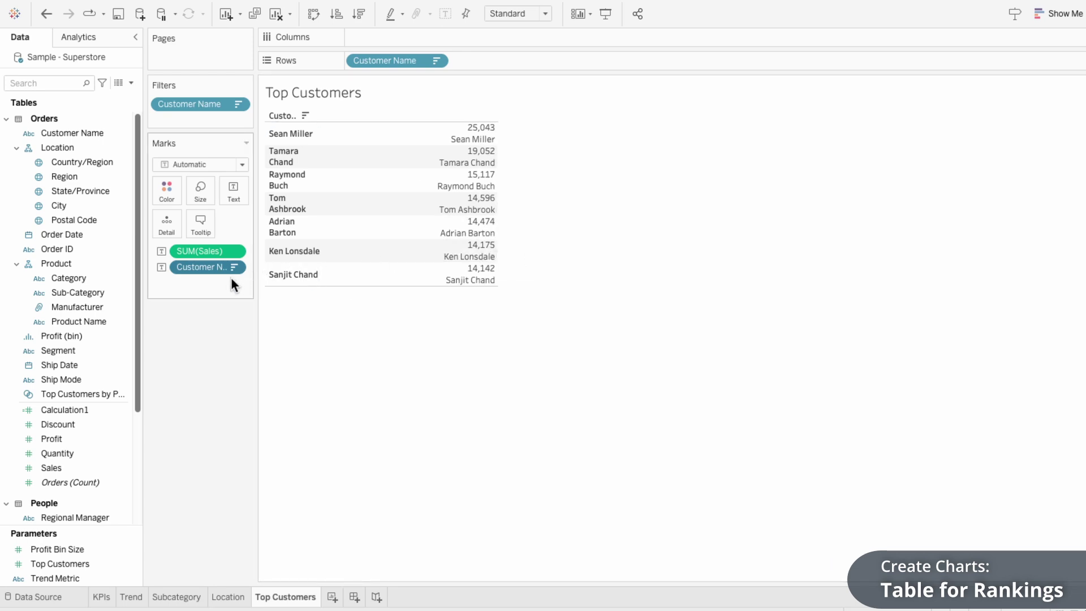
Add an ad hoc INDEX() calculation to the marks and assign it to text.
double_click(209, 280)
type("INDEX()")
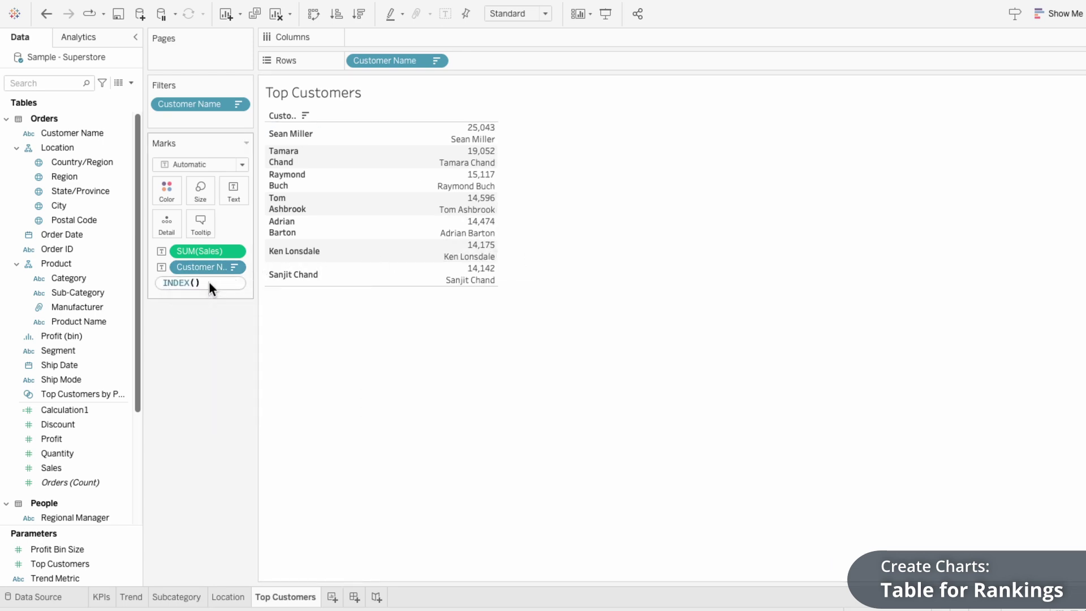
key("Return")
left_click(161, 283)
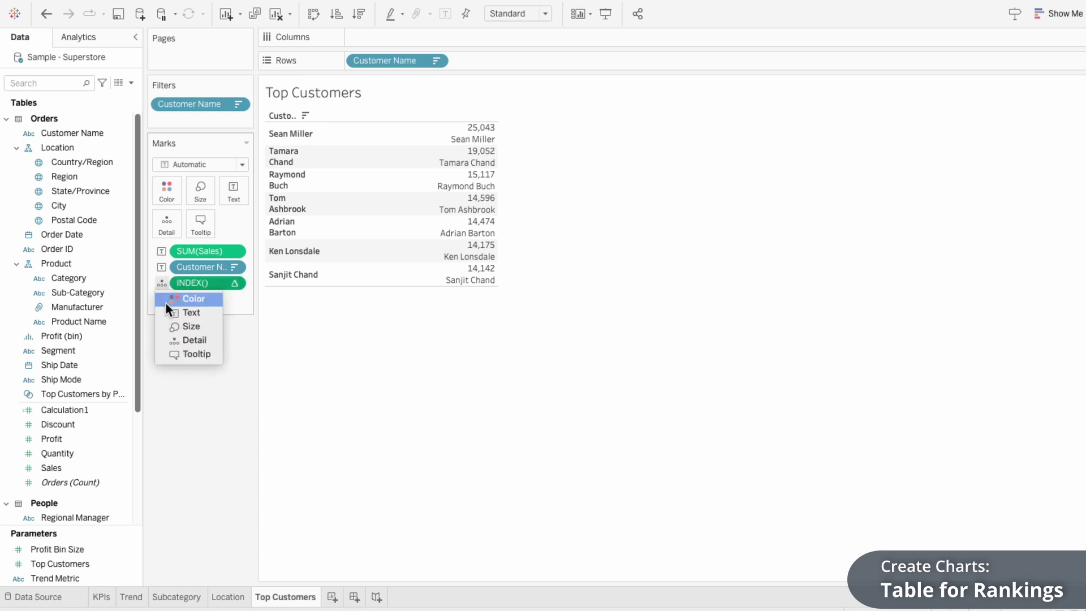
left_click(168, 311)
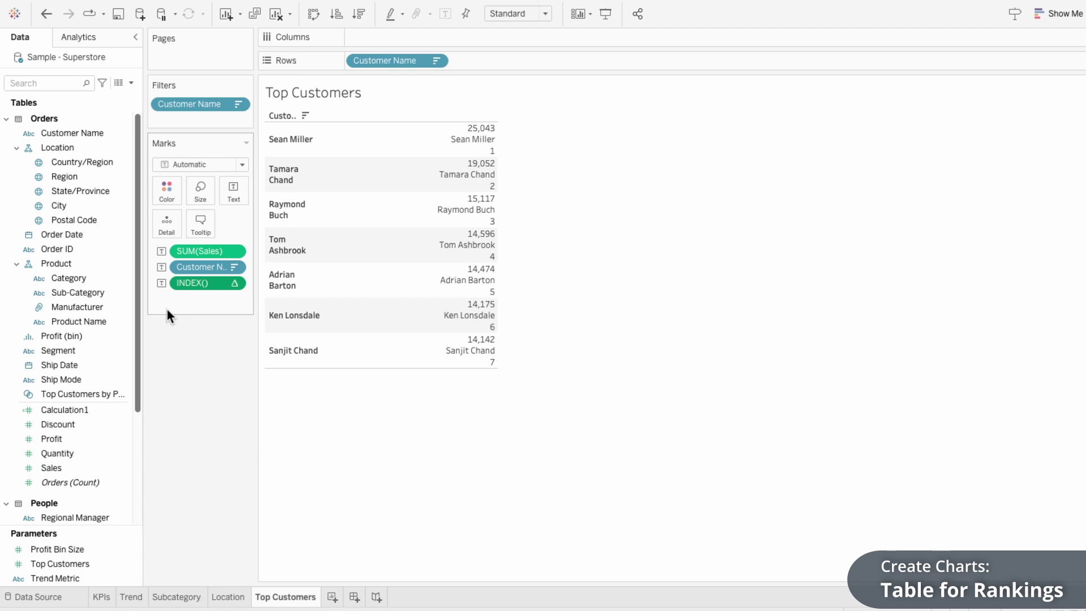
Rearrange the text label so its first line is left-aligned and reads "<AGG(INDEX())>. <Customer Name>".
left_click(226, 194)
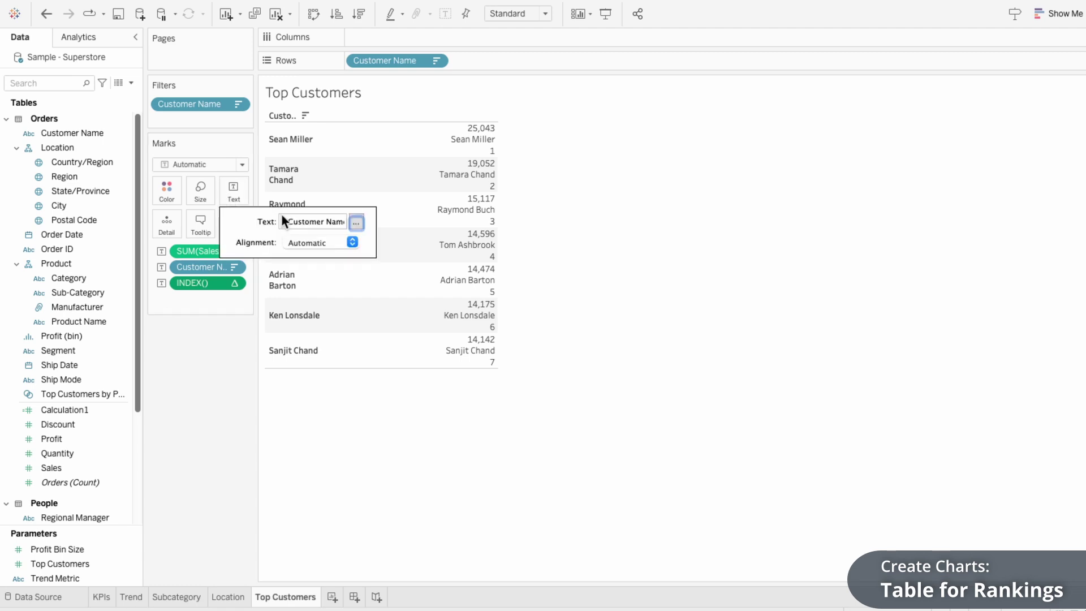
left_click(356, 222)
left_click_drag(497, 193, 625, 123)
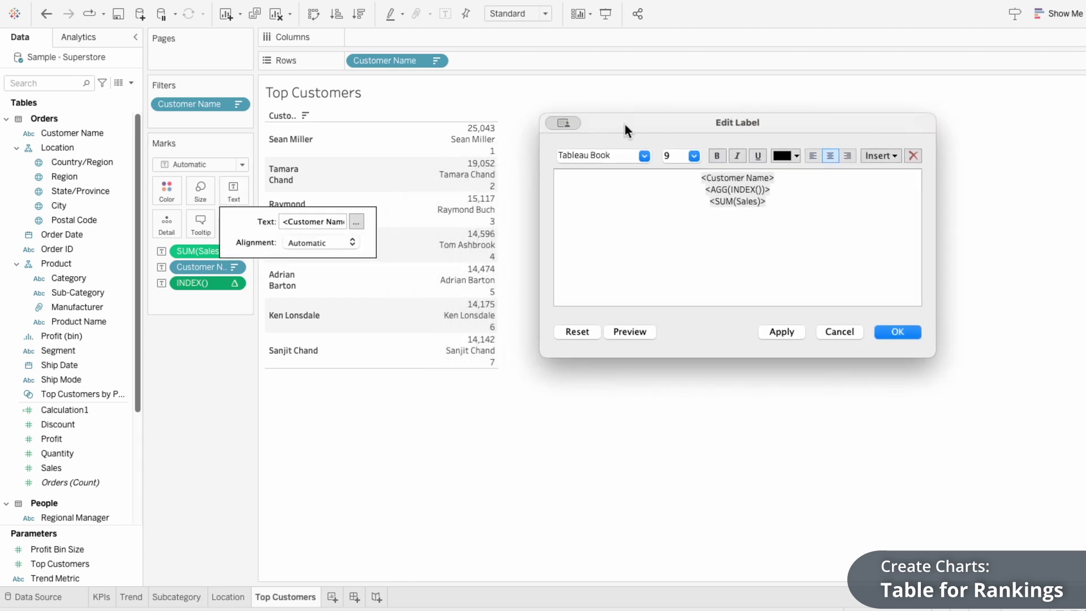
left_click_drag(774, 190, 668, 177)
type(".")
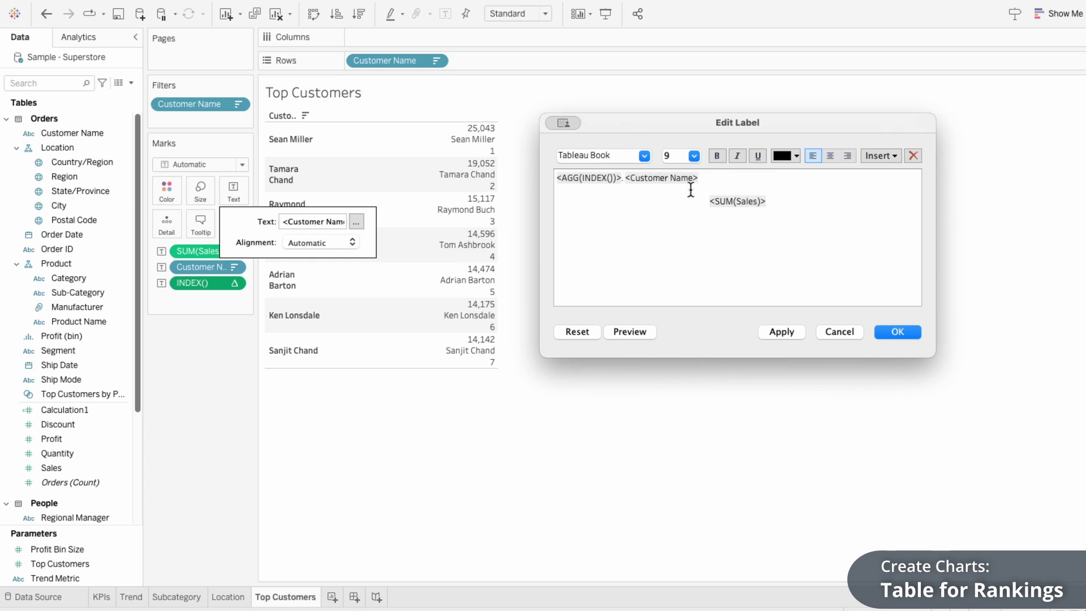
Move the sales value onto the label's first line as "($<SUM(Sales)>)" and apply the label.
left_click_drag(706, 199, 709, 178)
key("BackSpace")
type("($<SUM(Sales)>")
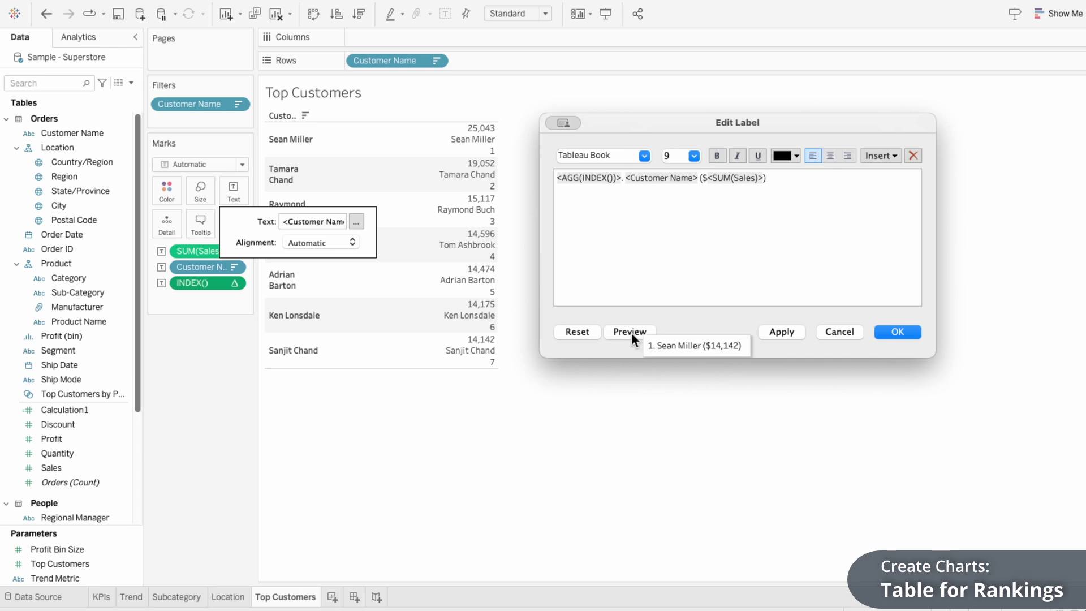
left_click(895, 334)
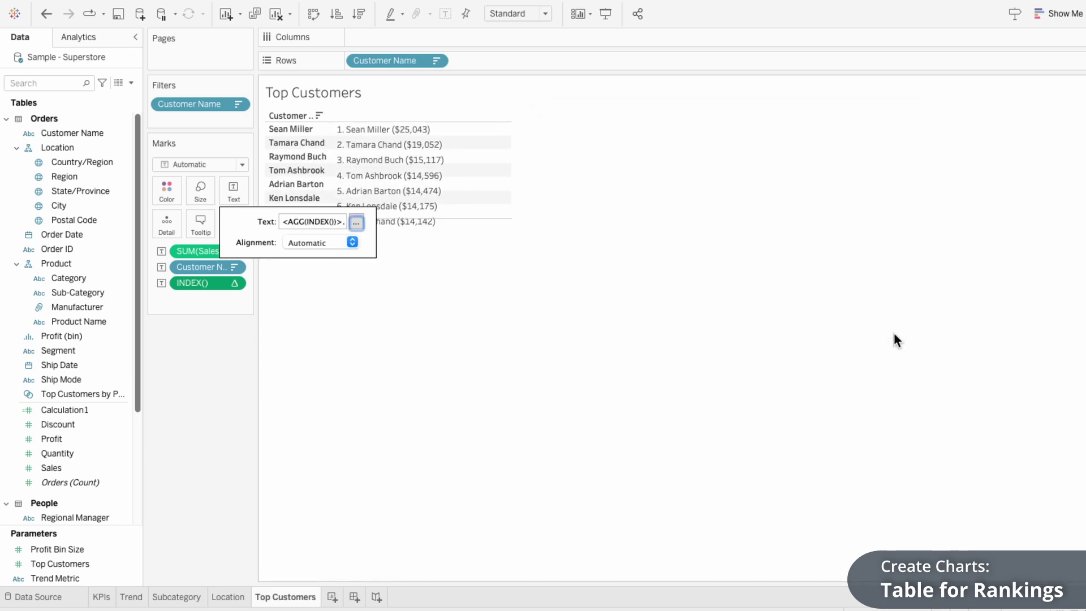
left_click(673, 371)
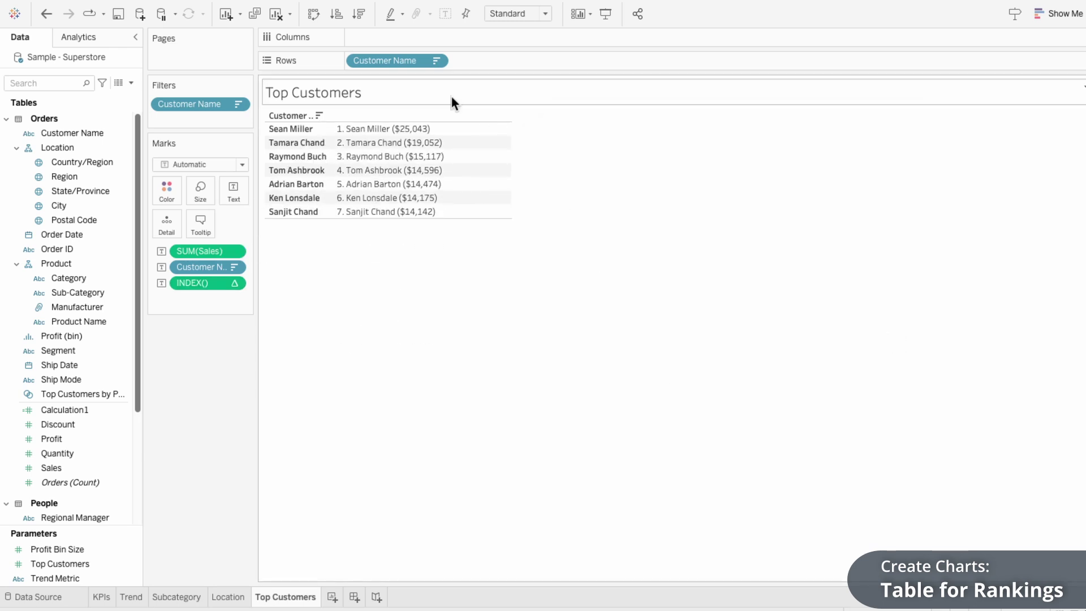
Hide the Customer Name row header and set the pane shading of the row banding to None.
right_click(392, 60)
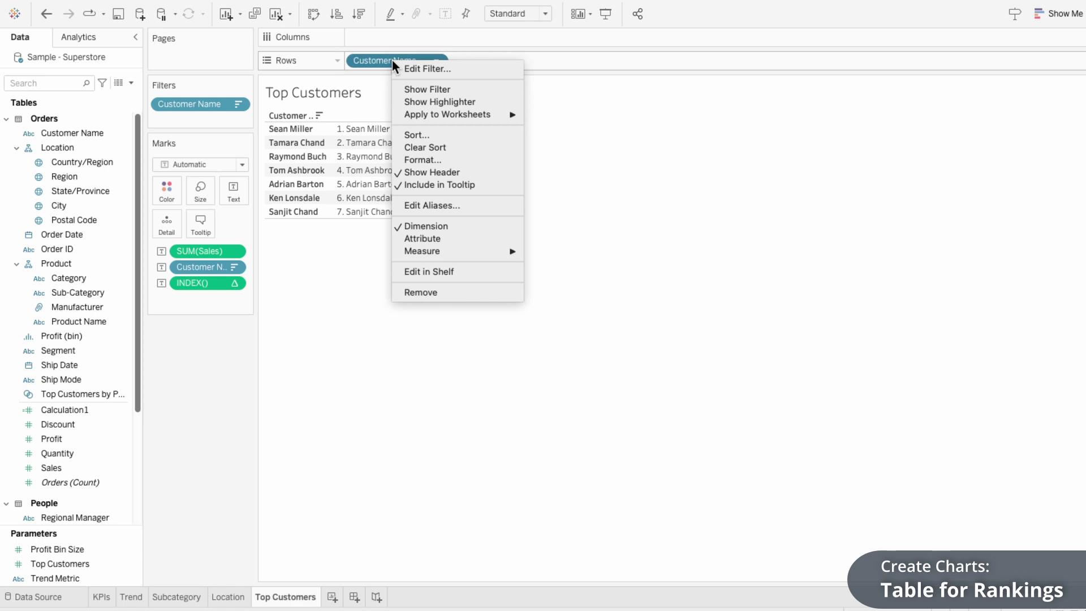
left_click(409, 170)
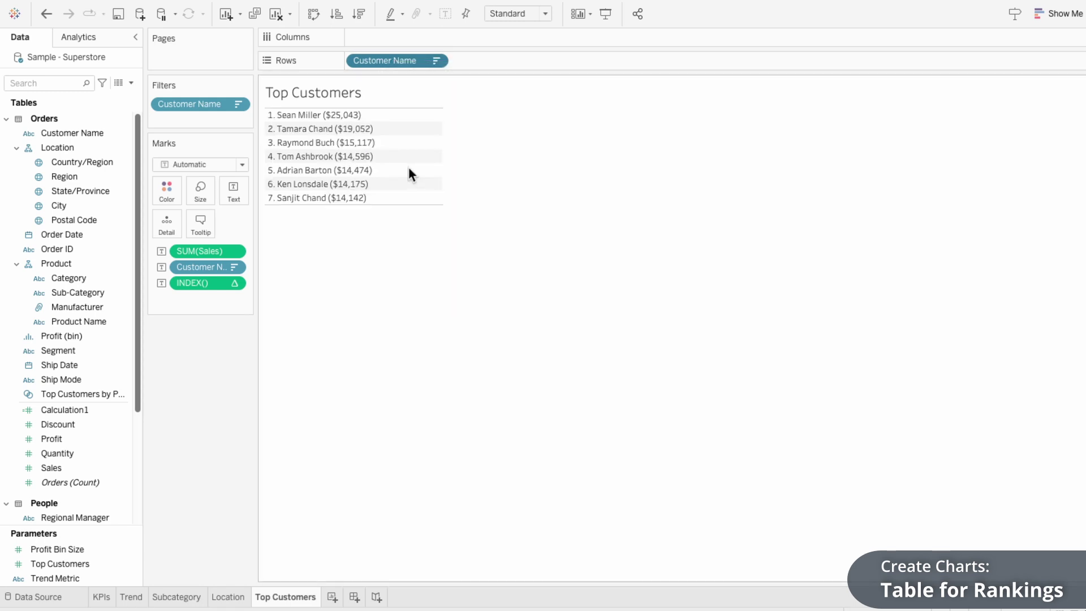
right_click(406, 165)
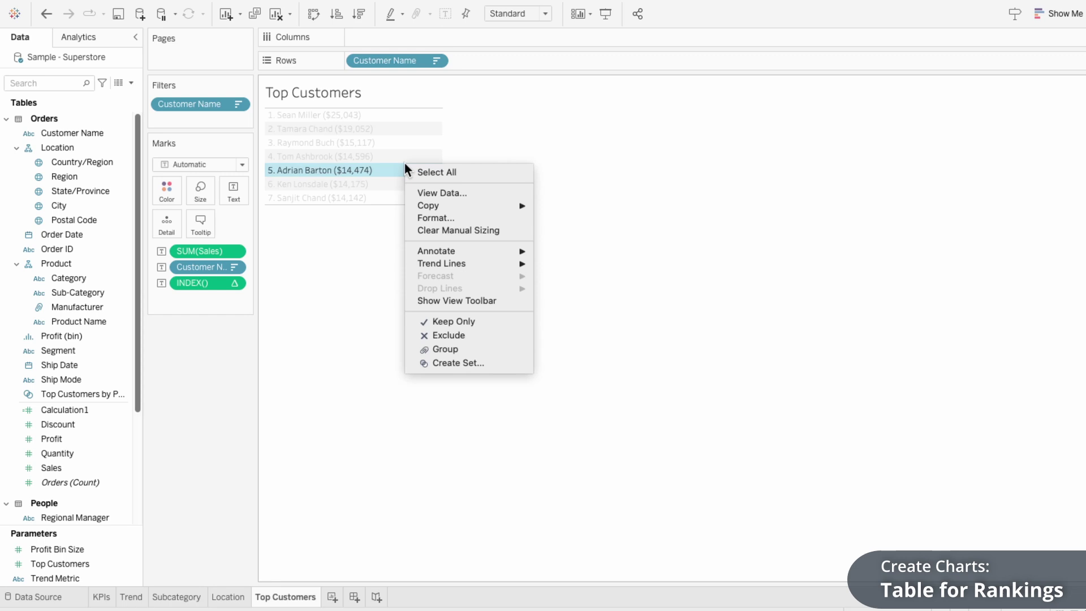
left_click(419, 218)
left_click(365, 216)
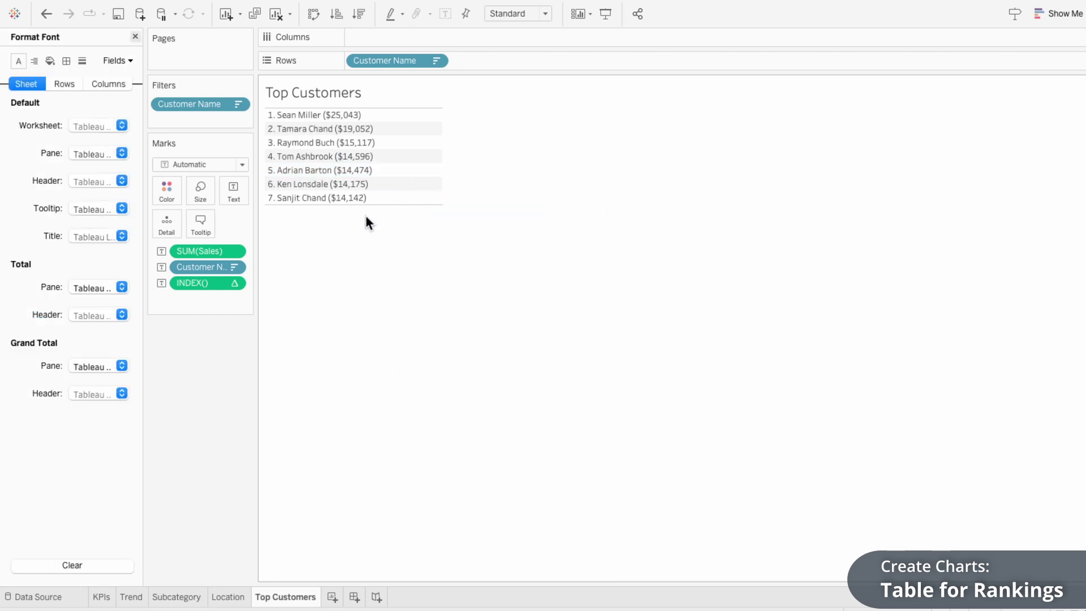
left_click(50, 61)
left_click(81, 385)
left_click(70, 415)
left_click(52, 405)
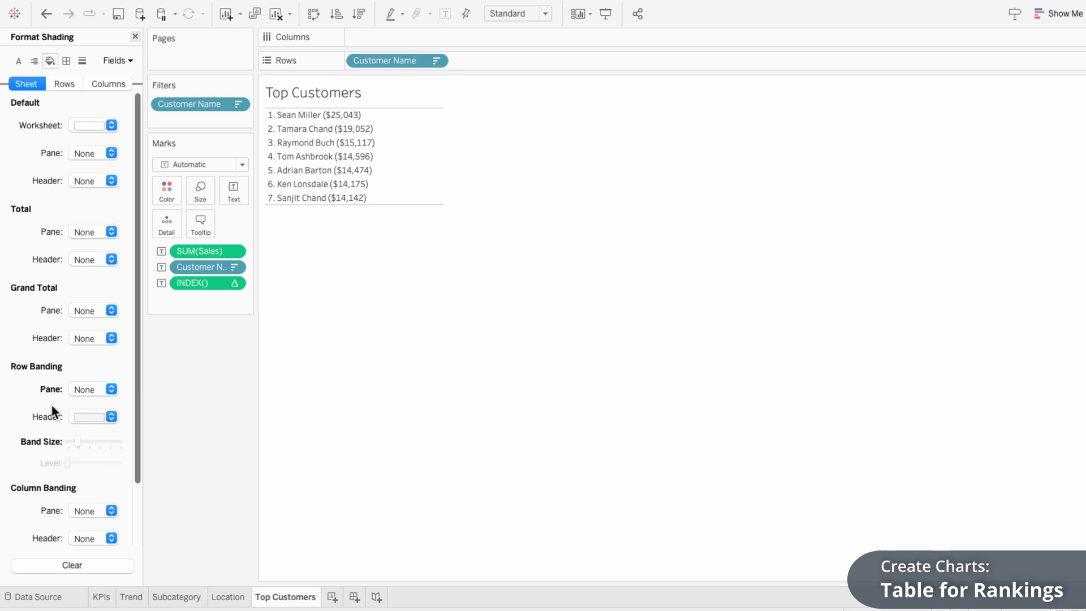
Set the row divider's pane border to None and close the formatting settings.
left_click(70, 64)
left_click(103, 388)
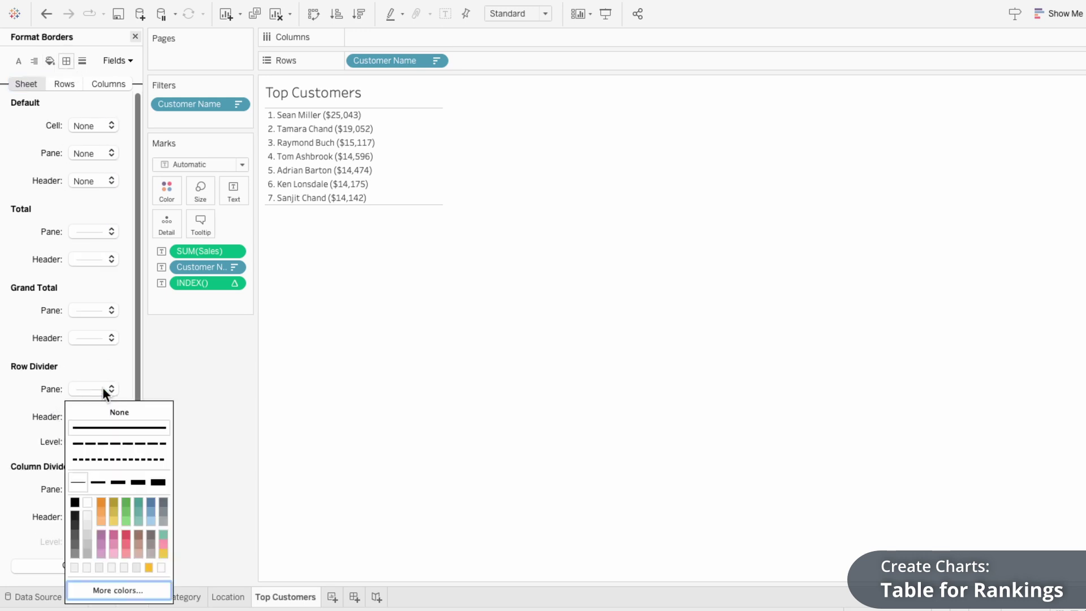
left_click(102, 405)
left_click(48, 384)
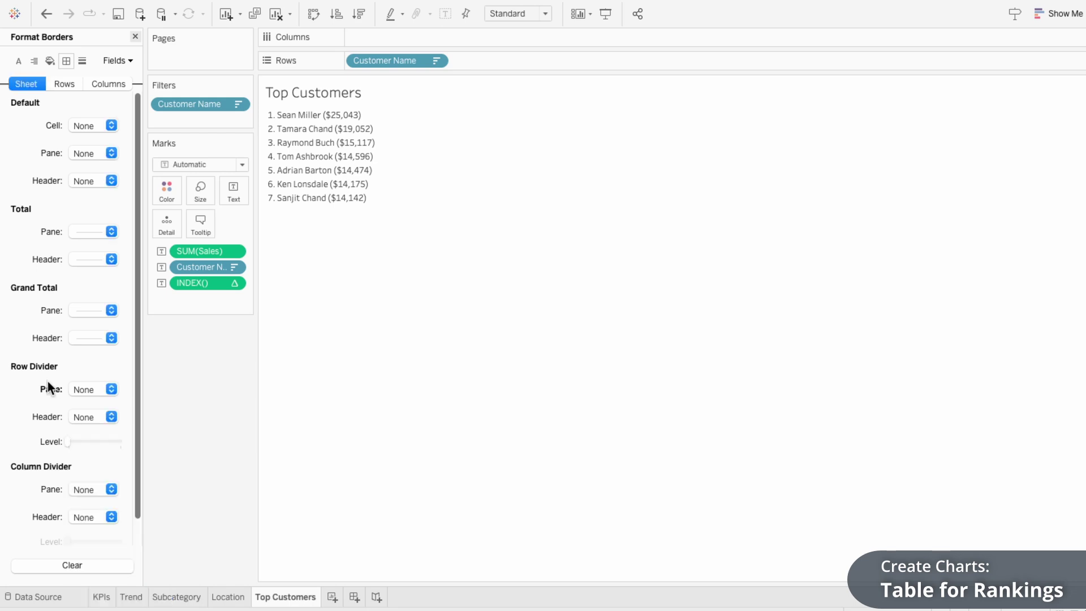
left_click(135, 37)
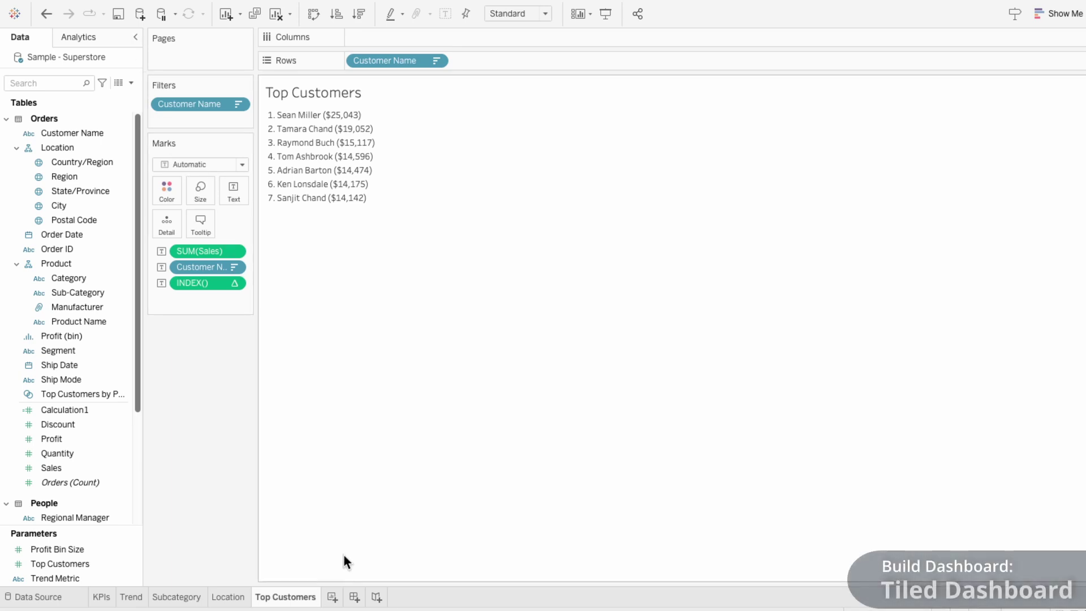
Create a new dashboard and move it ahead of the KPIs sheet.
left_click(352, 598)
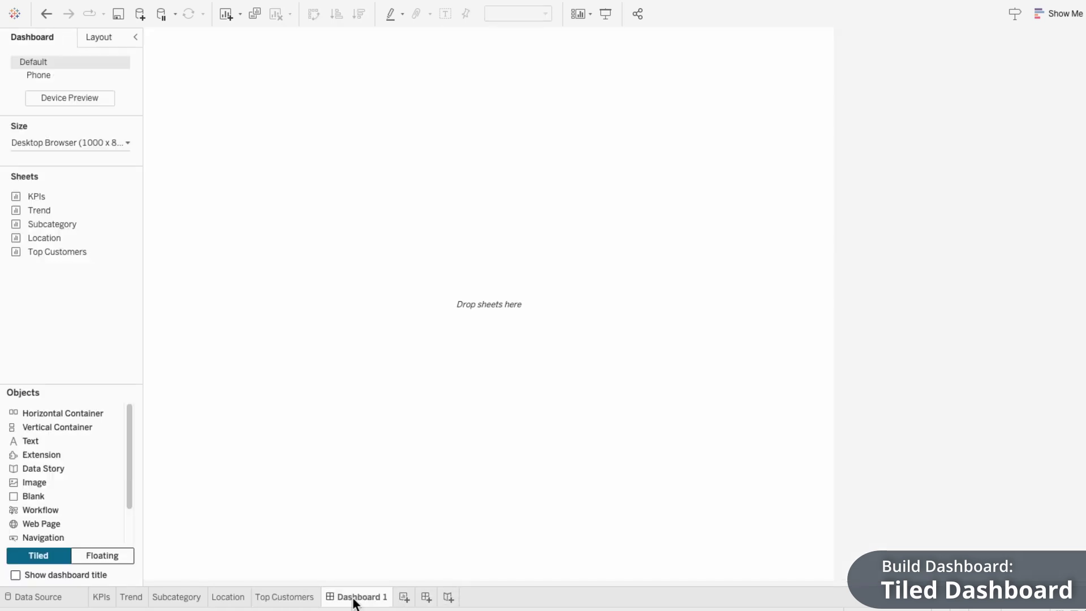
left_click_drag(352, 602, 101, 603)
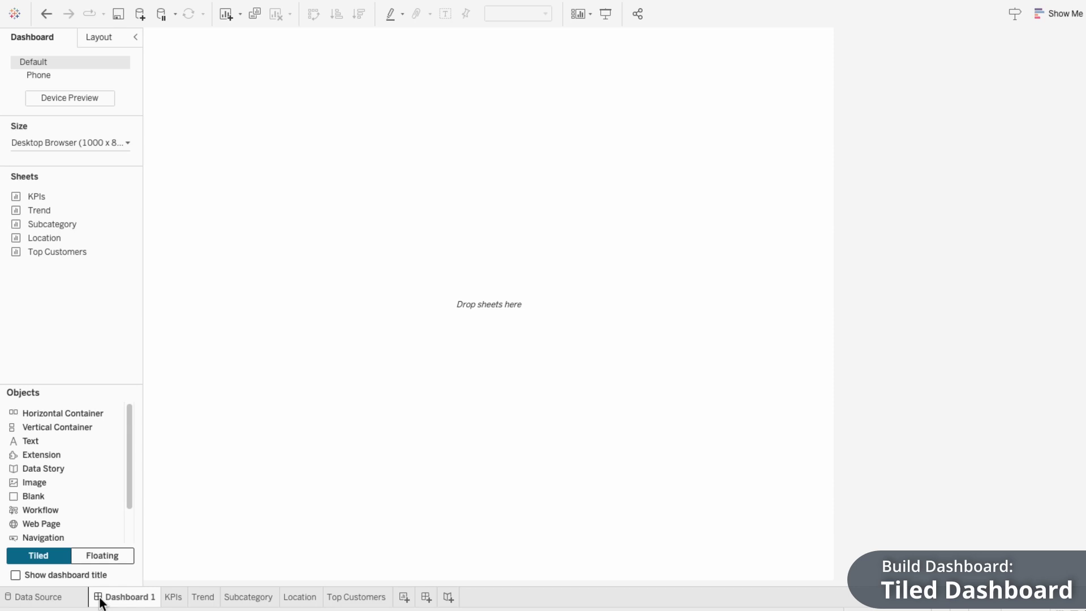
Set the dashboard's fixed width to 1300 px.
left_click(52, 142)
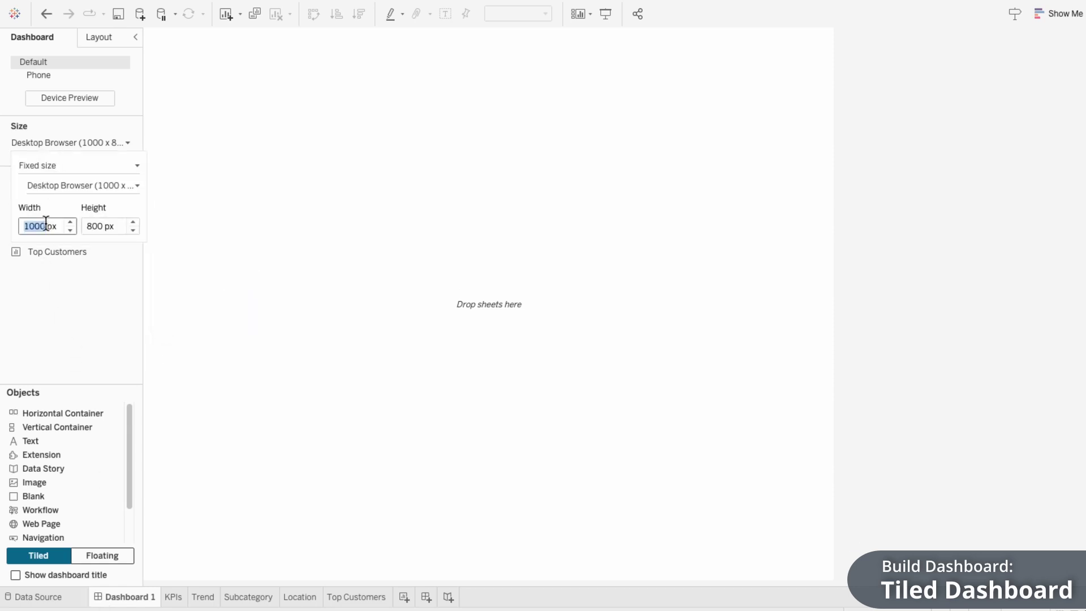
type("1300")
key("Return")
left_click(53, 297)
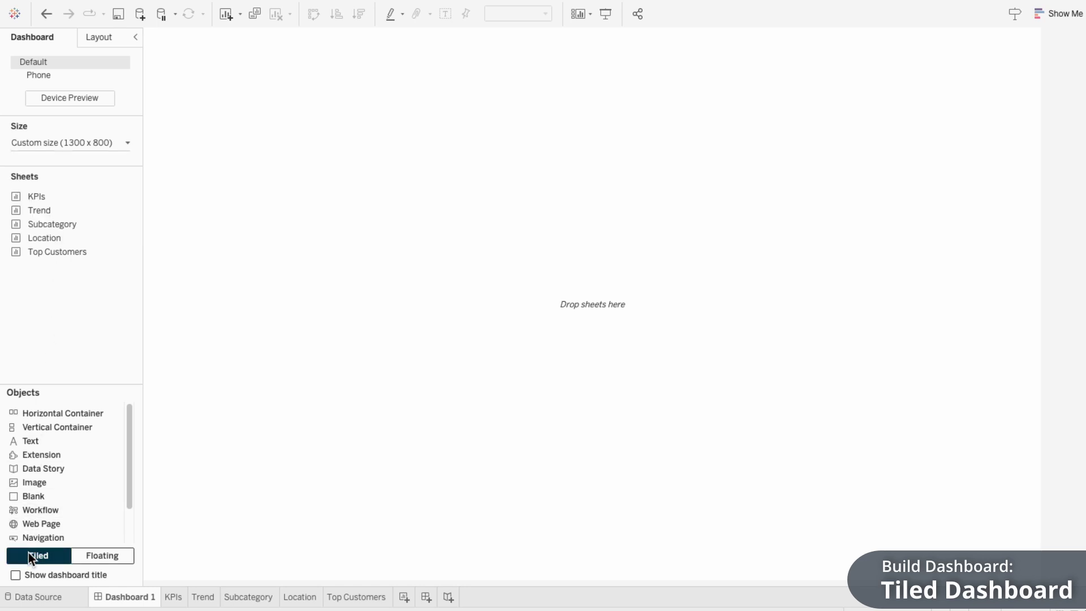
left_click(110, 560)
left_click_drag(57, 197, 306, 181)
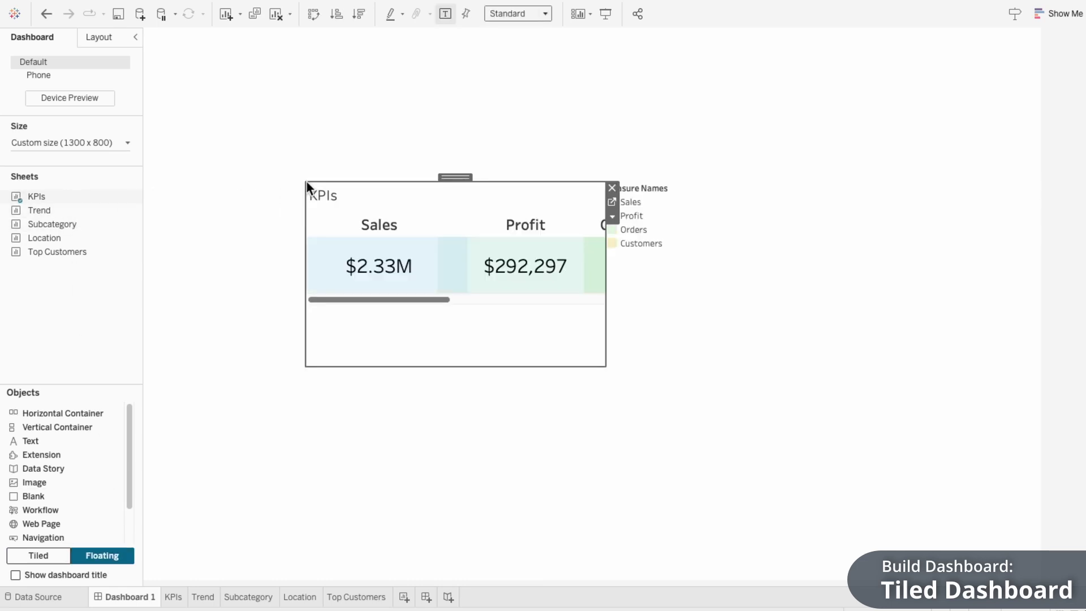
left_click_drag(464, 176, 503, 164)
left_click_drag(642, 352, 849, 306)
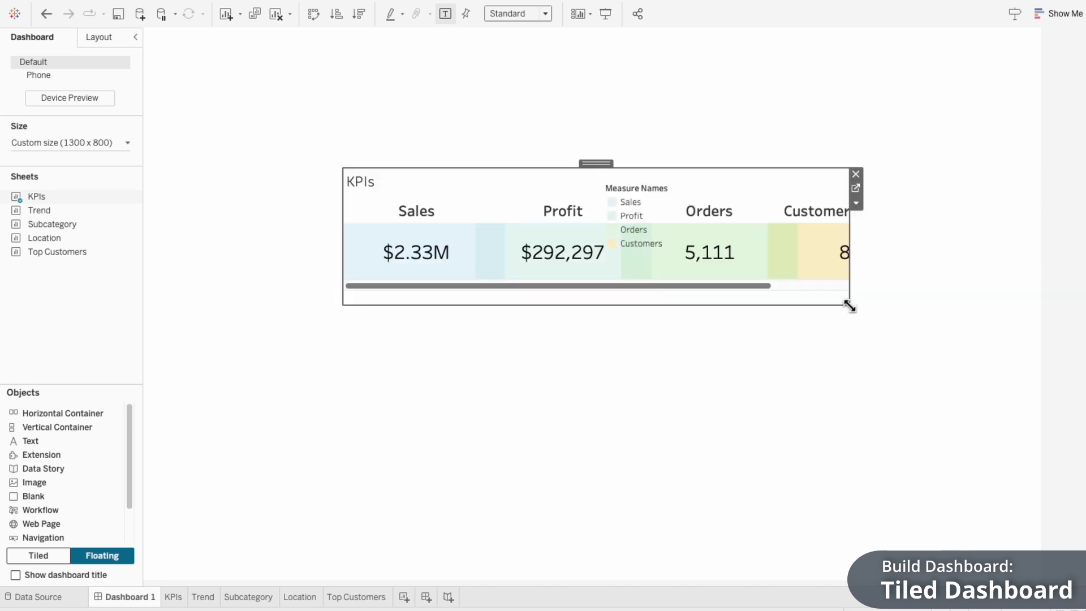
left_click(857, 174)
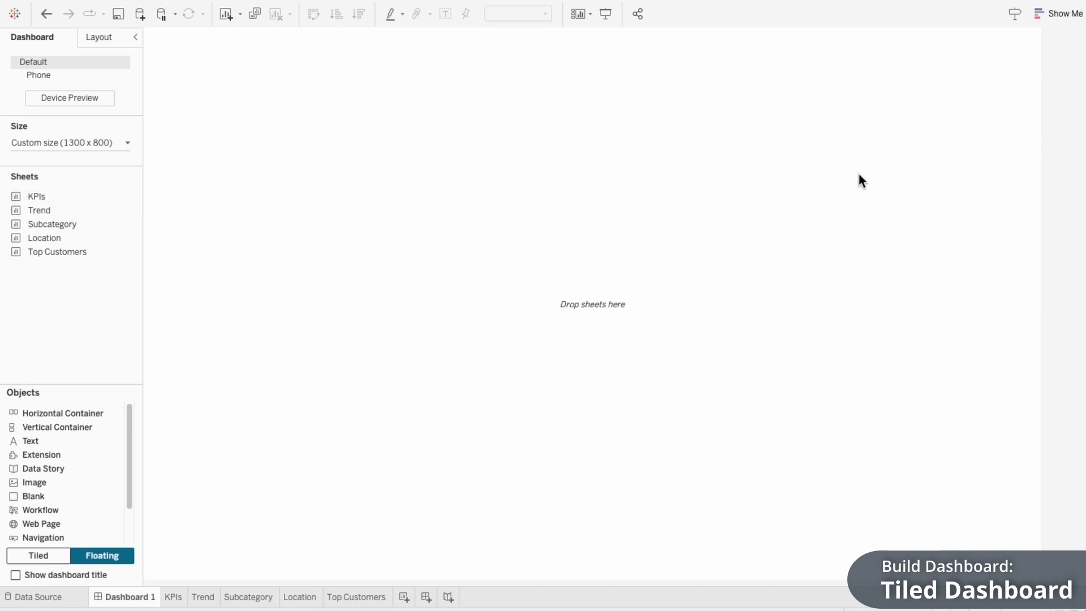
left_click(50, 554)
Place the KPIs sheet as a tile beneath its Measure Names legend, and add the Trend sheet directly below it.
left_click_drag(48, 195, 419, 126)
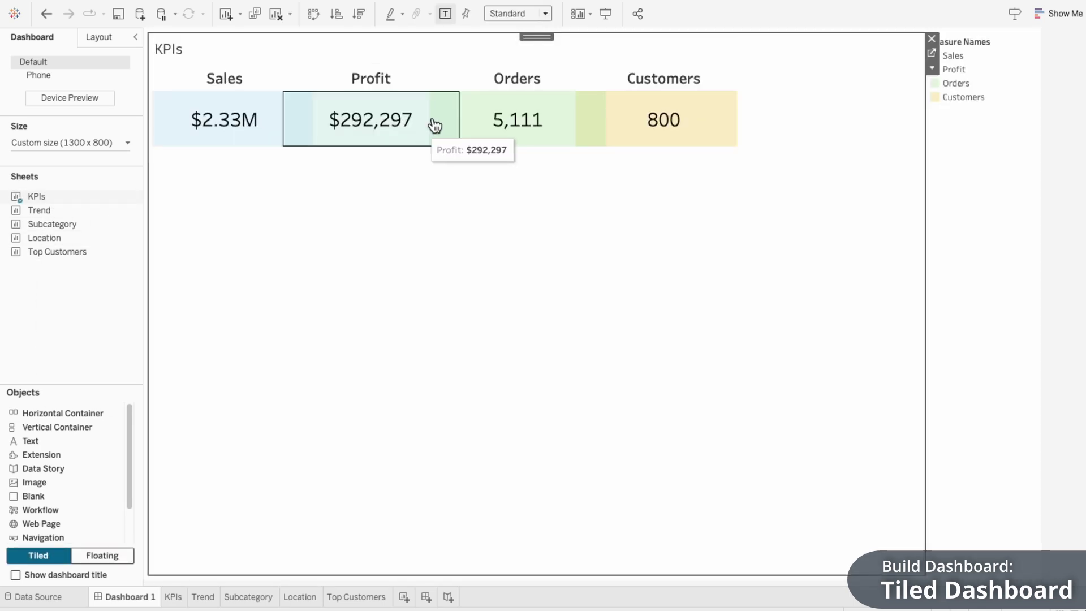
left_click_drag(542, 35, 990, 232)
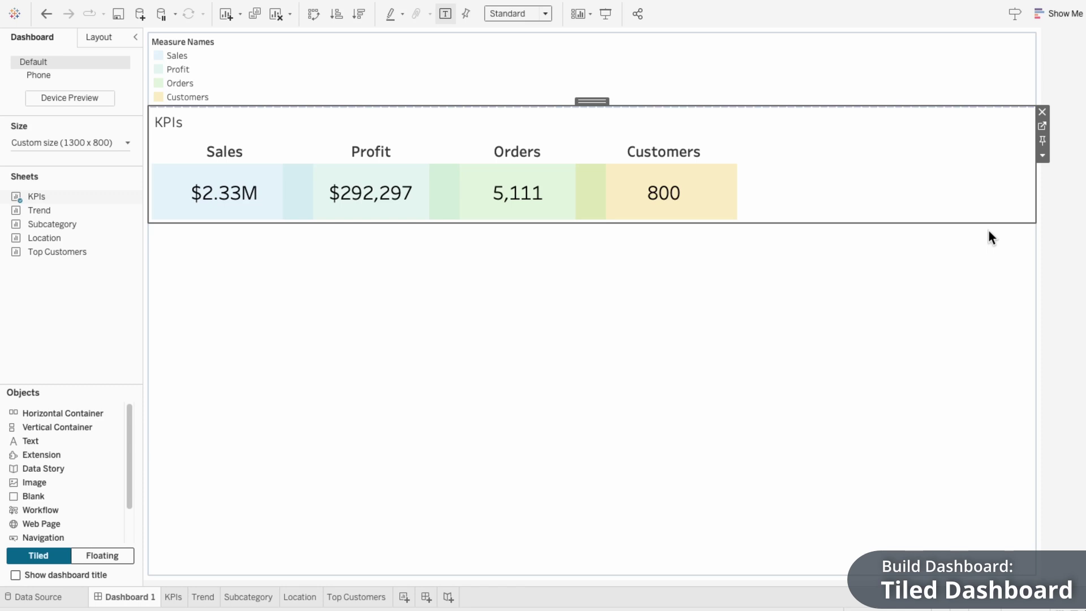
left_click_drag(62, 211, 259, 228)
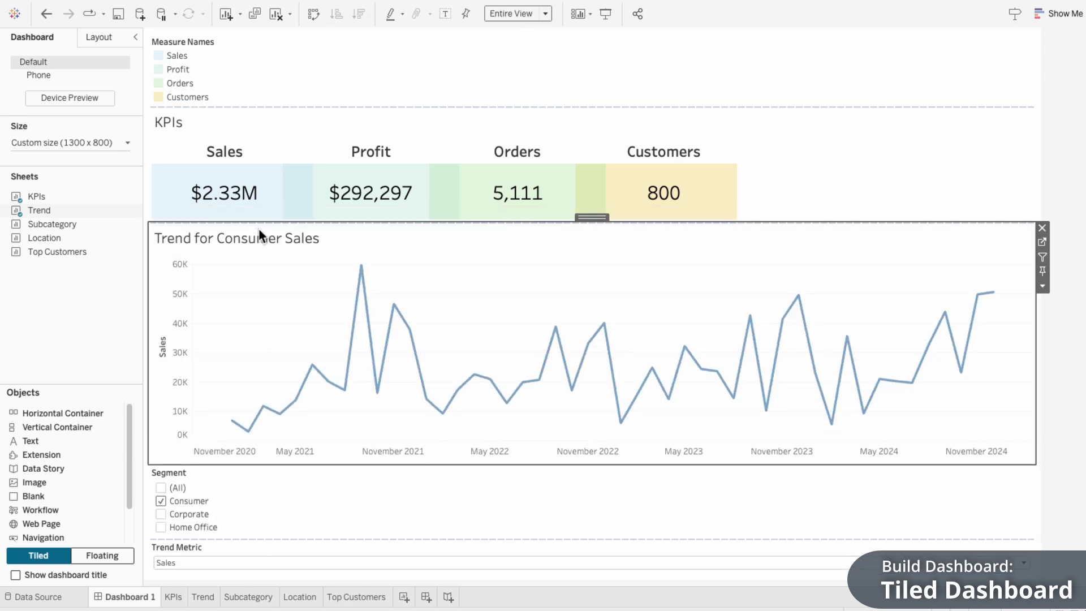
Add the Subcategory sheet as a full-height column right of the existing tiles, and the Location sheet at the foot of the left column.
left_click_drag(93, 225, 777, 247)
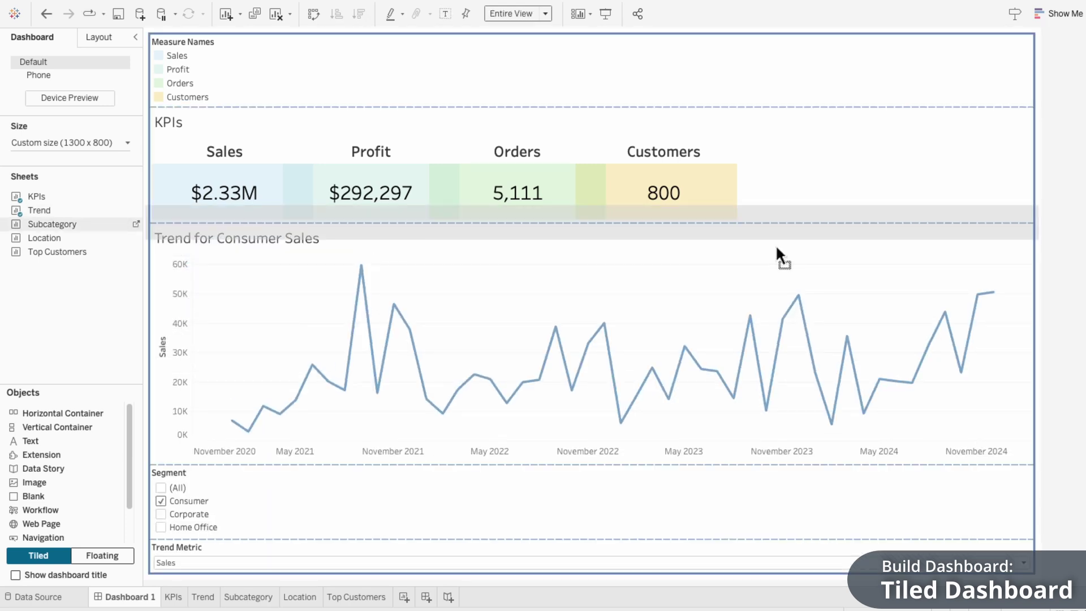
left_click_drag(1000, 237, 1026, 231)
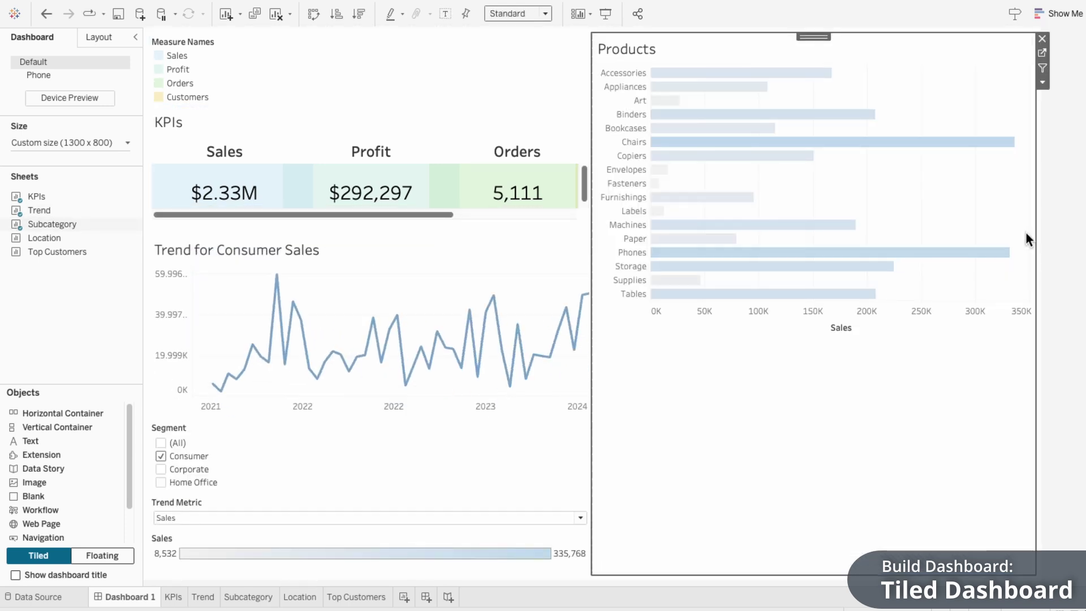
mouse_move(46, 235)
left_mouse_down()
mouse_move(194, 469)
mouse_move(192, 557)
left_mouse_up()
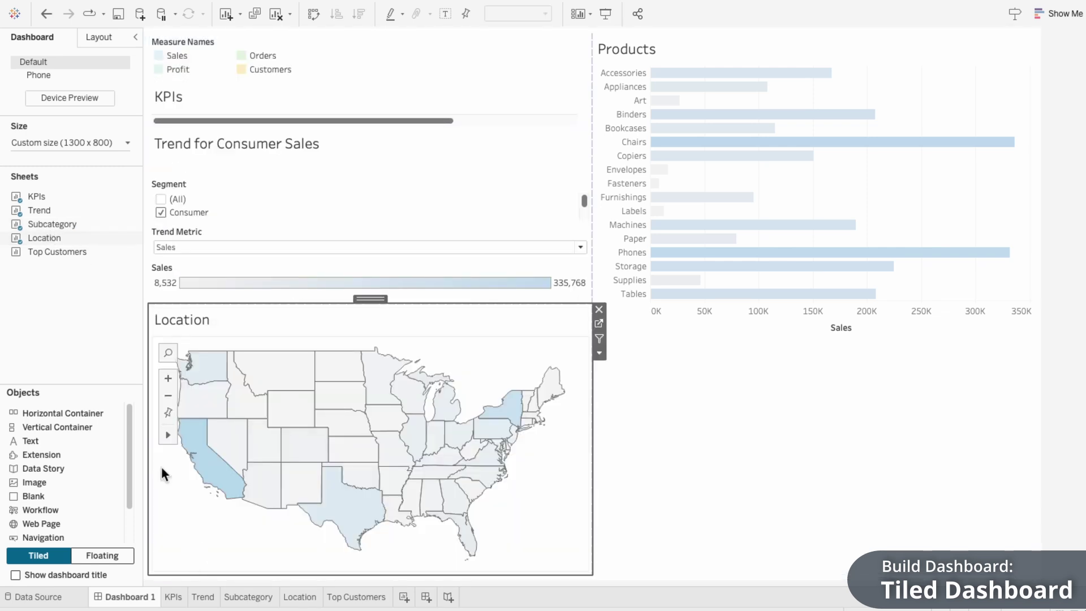
Place the Top Customers sheet as a tile immediately right of the Location map.
mouse_move(40, 252)
left_click_drag(40, 252, 434, 420)
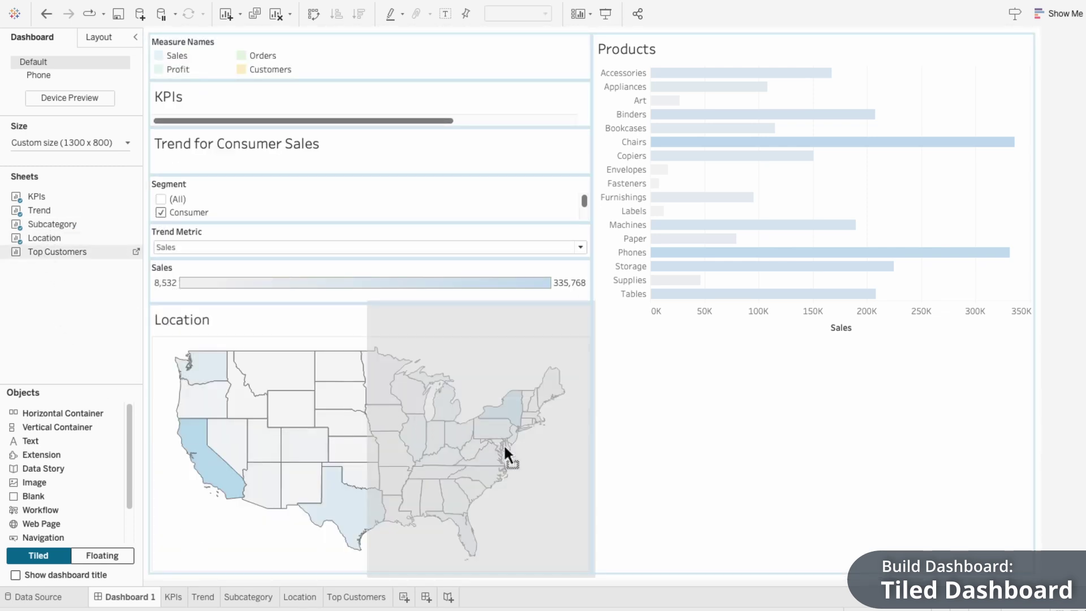
left_click_drag(504, 443, 504, 446)
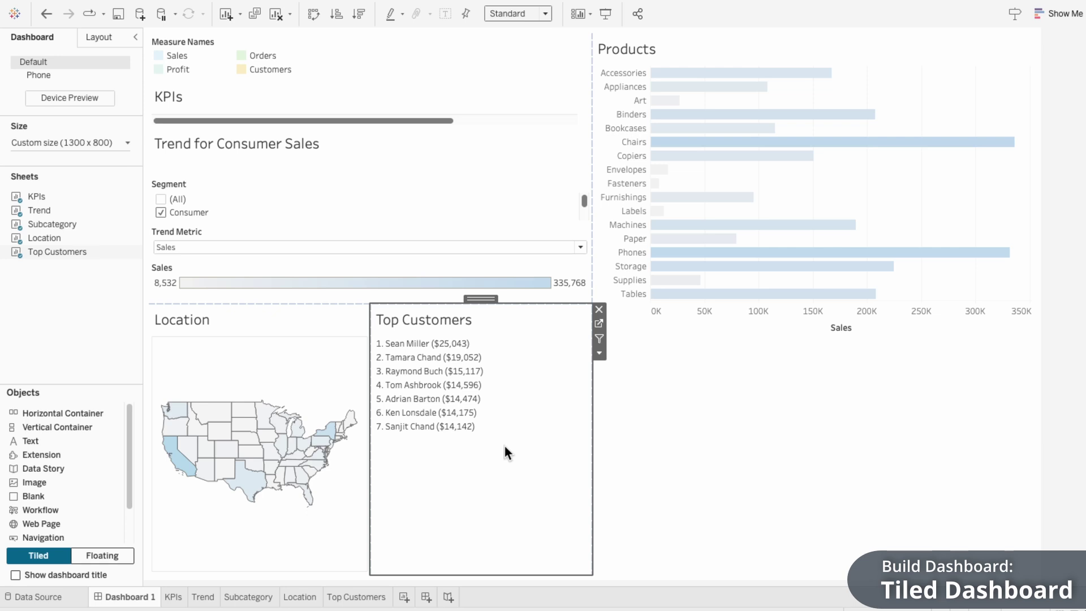
Widen the column left of the Products chart, and increase the height given to the KPIs and to the area above the map.
left_click(601, 420)
left_click_drag(592, 421, 758, 425)
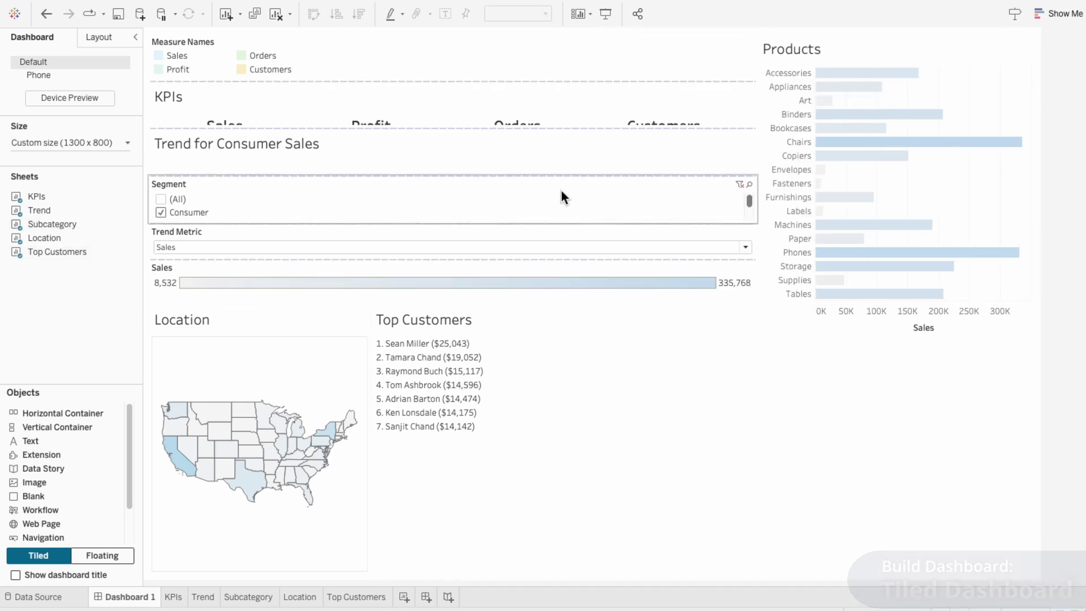
left_click_drag(536, 126, 537, 161)
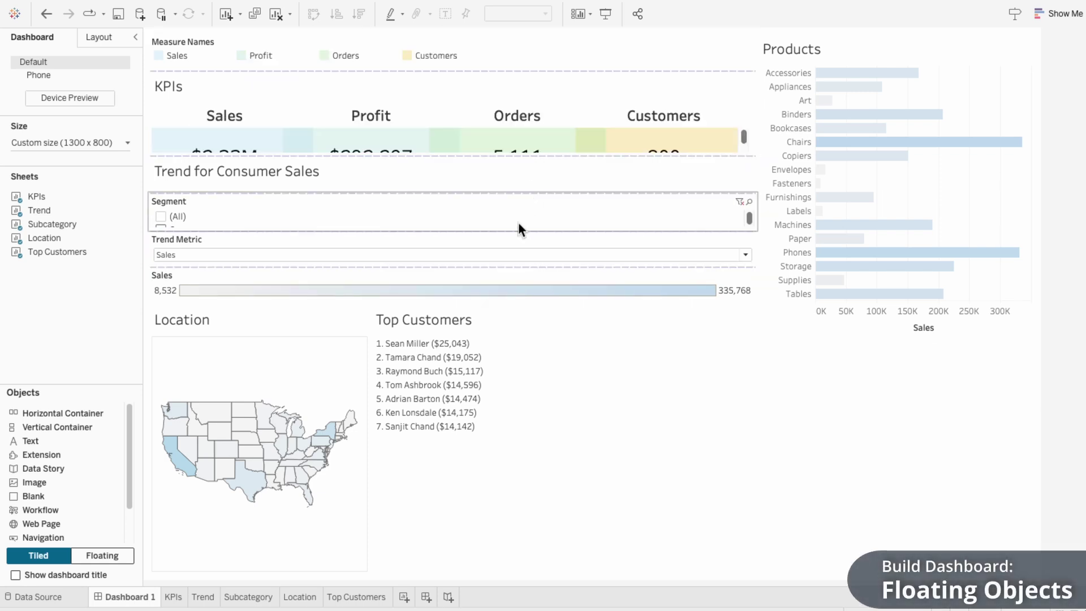
left_click_drag(504, 301, 502, 380)
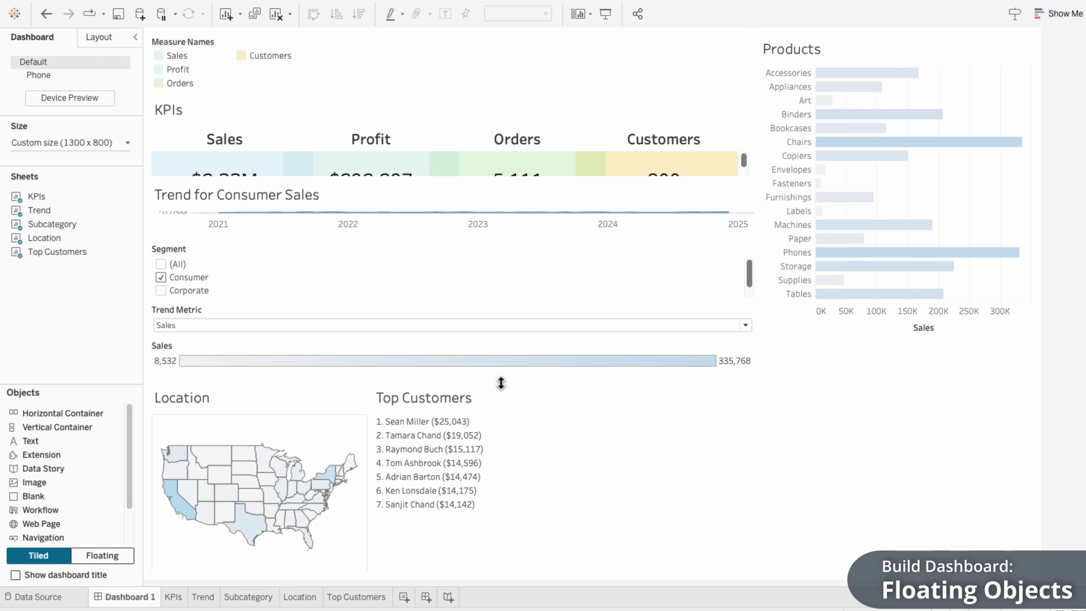
Make the Segment filter and the Trend Metric parameter control floating objects.
left_click(493, 265)
left_click(764, 275)
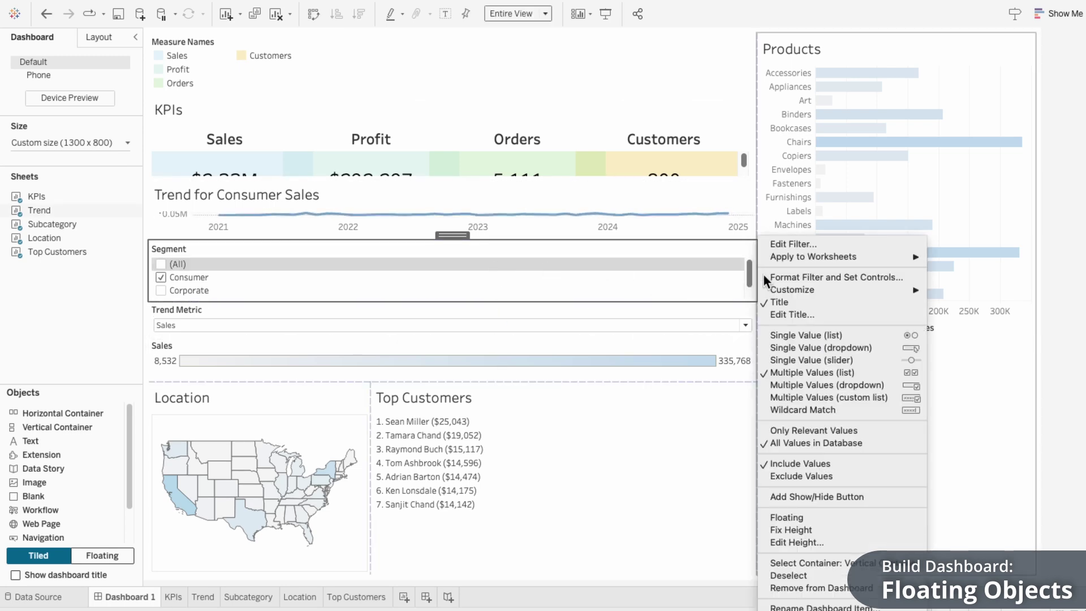
left_click(774, 516)
left_click(715, 308)
left_click(760, 334)
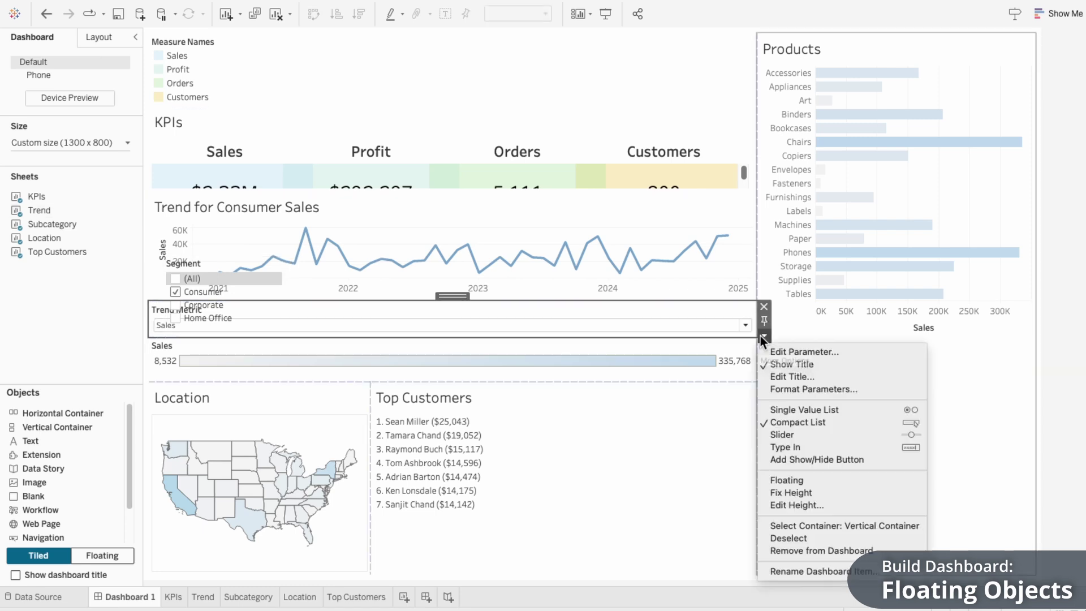
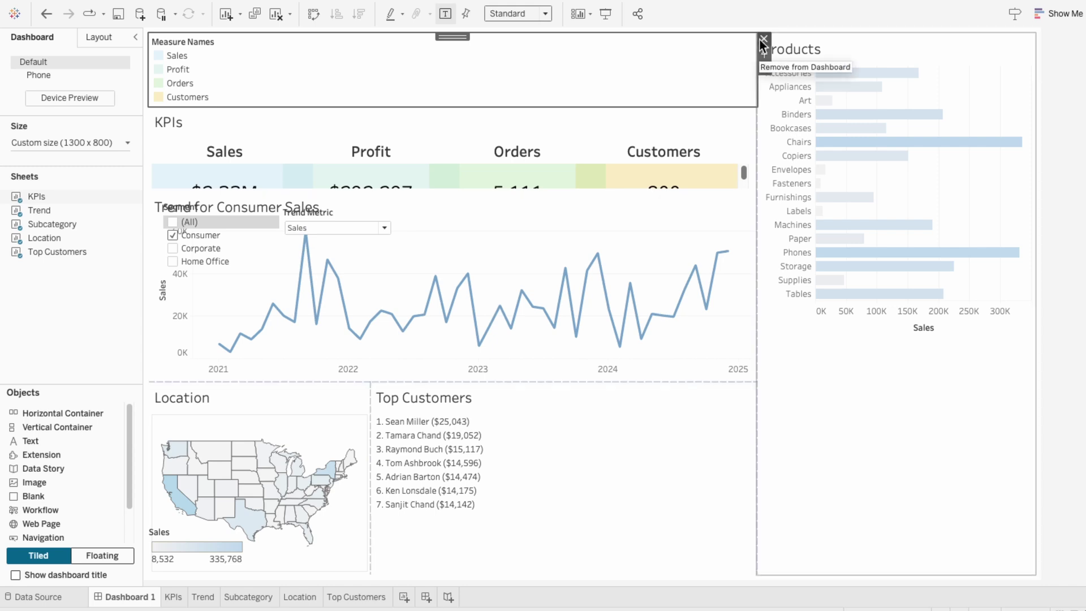
Remove the Measure Names legend from the dashboard and hide the KPIs sheet's title.
left_click(763, 38)
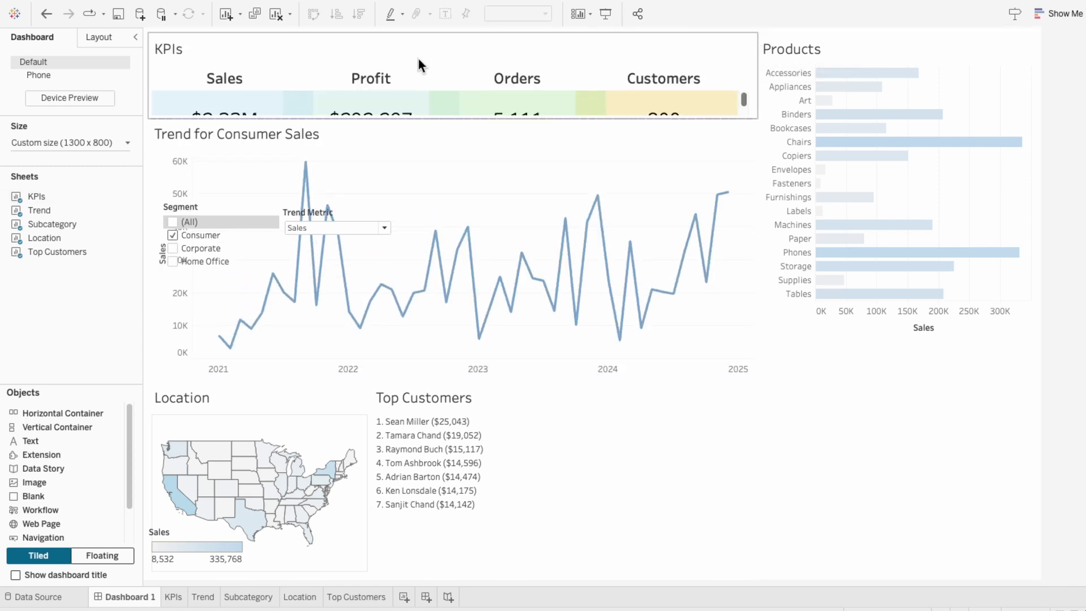
right_click(174, 49)
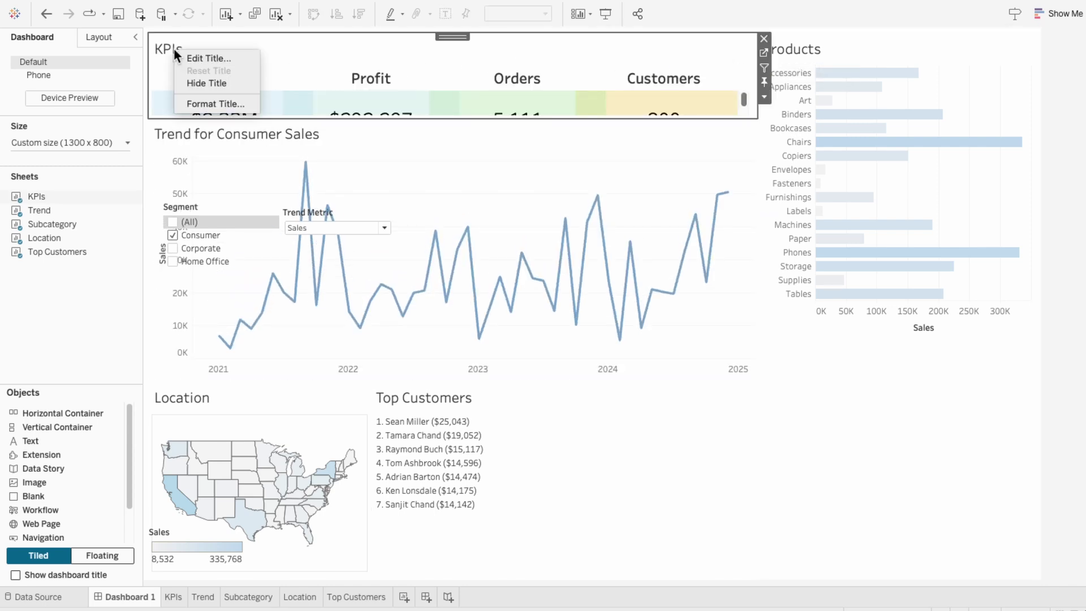
left_click(198, 83)
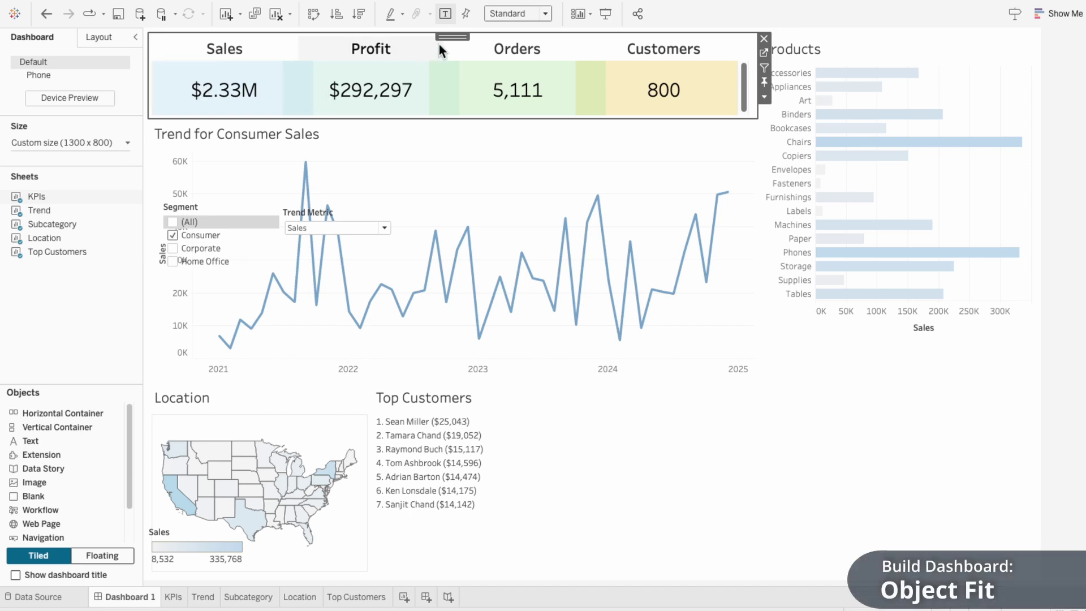
Set the fit of the KPIs, Top Customers and Products charts to Entire View.
left_click(503, 14)
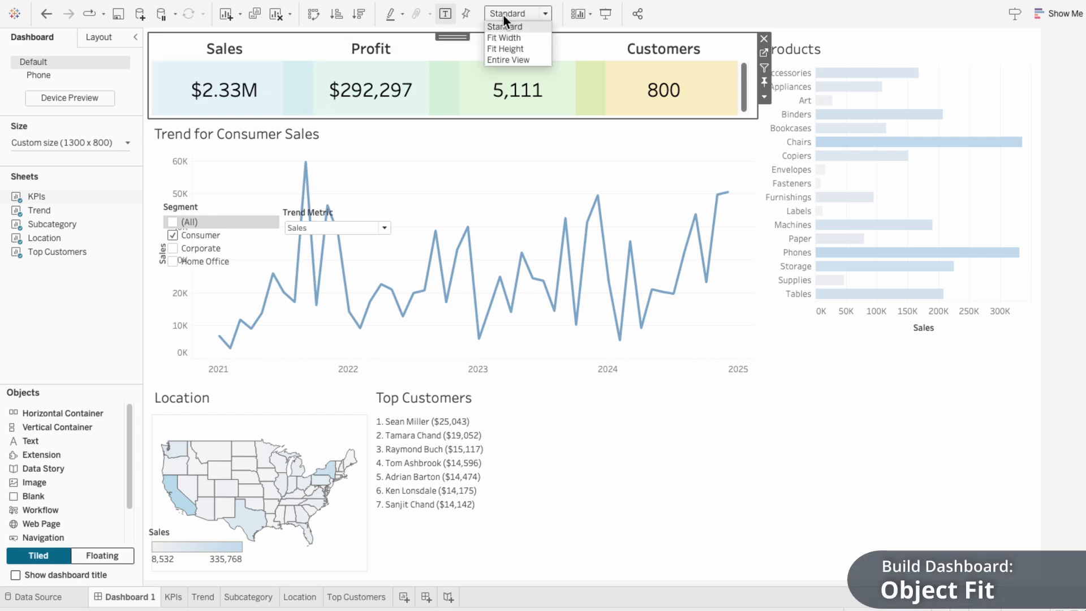
left_click(503, 59)
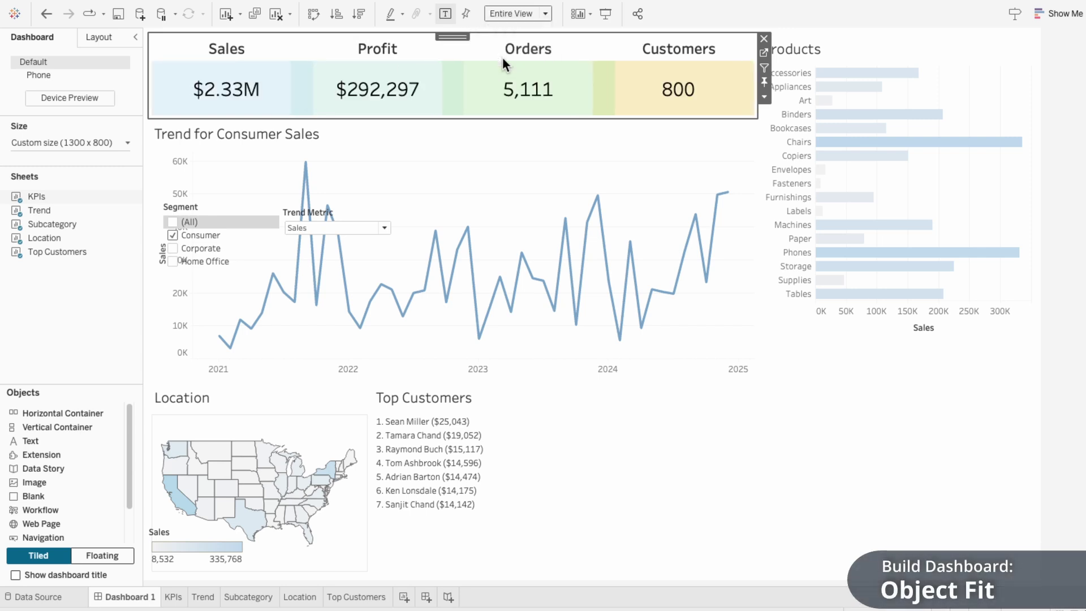
left_click(486, 151)
left_click(337, 396)
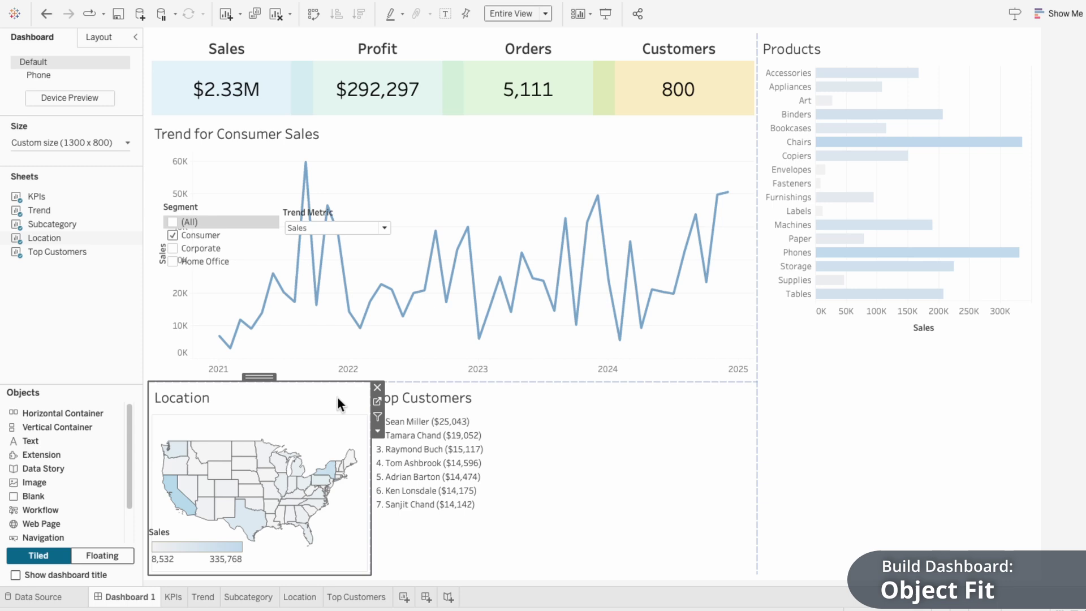
left_click(448, 395)
left_click(516, 14)
left_click(514, 58)
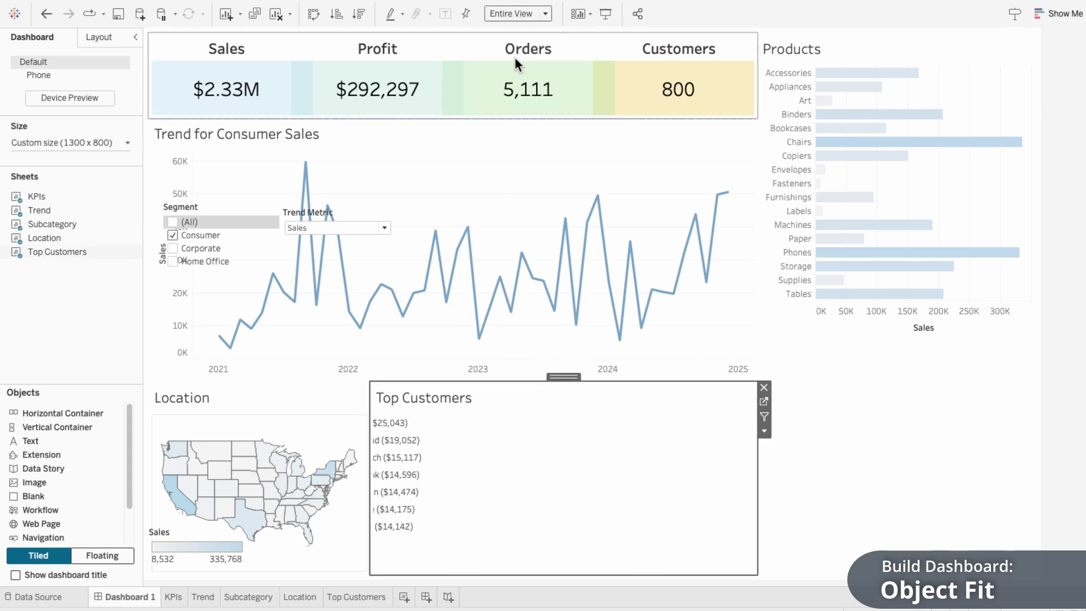
left_click(817, 380)
left_click(545, 13)
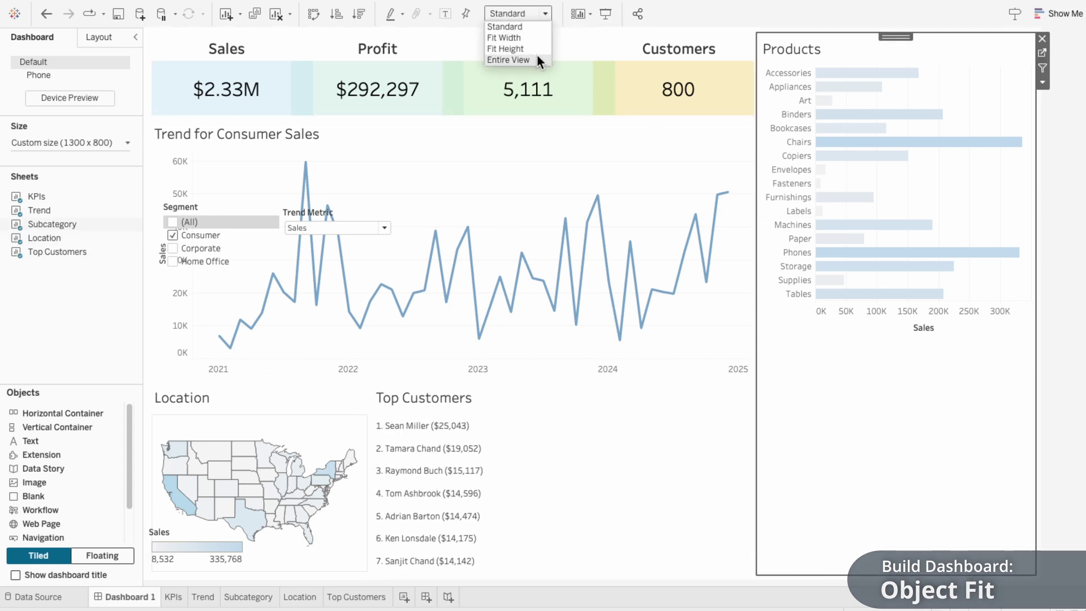
left_click(538, 55)
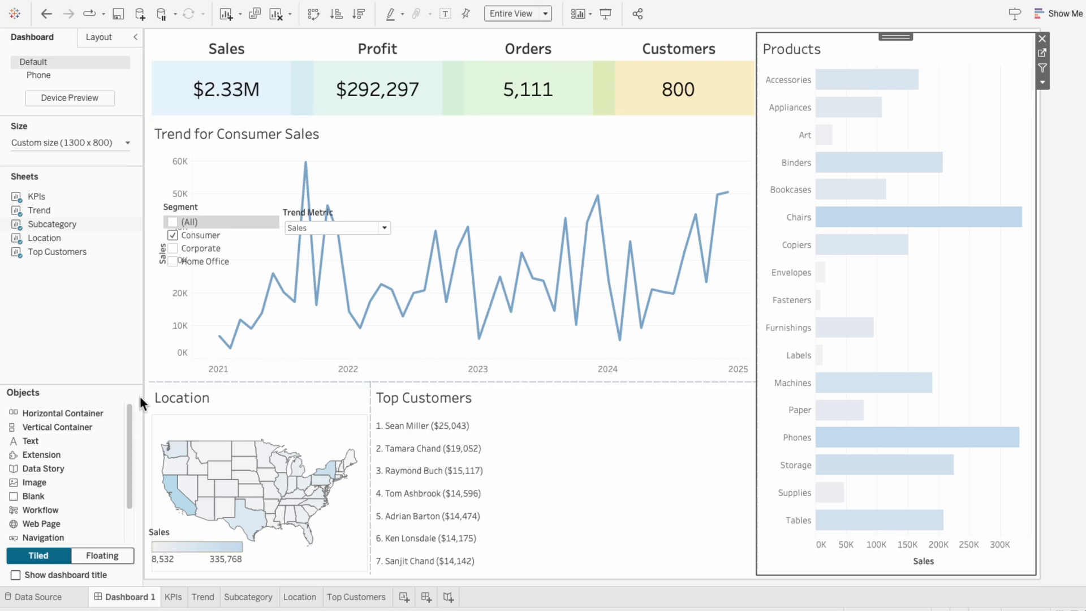
Add a text object across the top of the dashboard reading "Tableau Beginner Dashboard" in the Tableau Medium font.
mouse_move(86, 434)
left_mouse_down()
mouse_move(331, 165)
mouse_move(486, 36)
mouse_move(580, 29)
left_mouse_up()
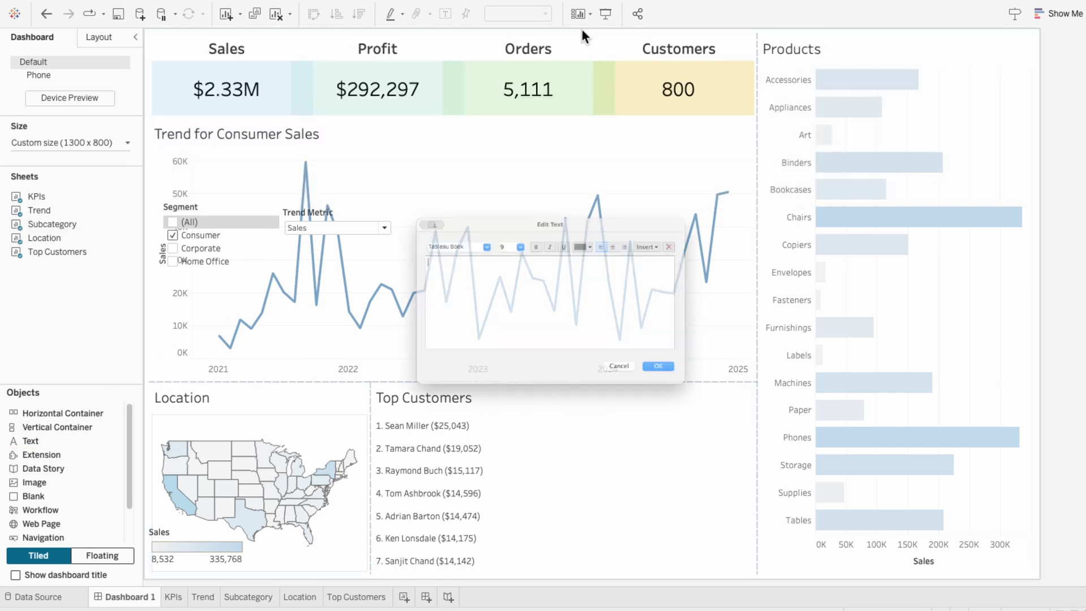
type("Tableau Beginner Dashboard")
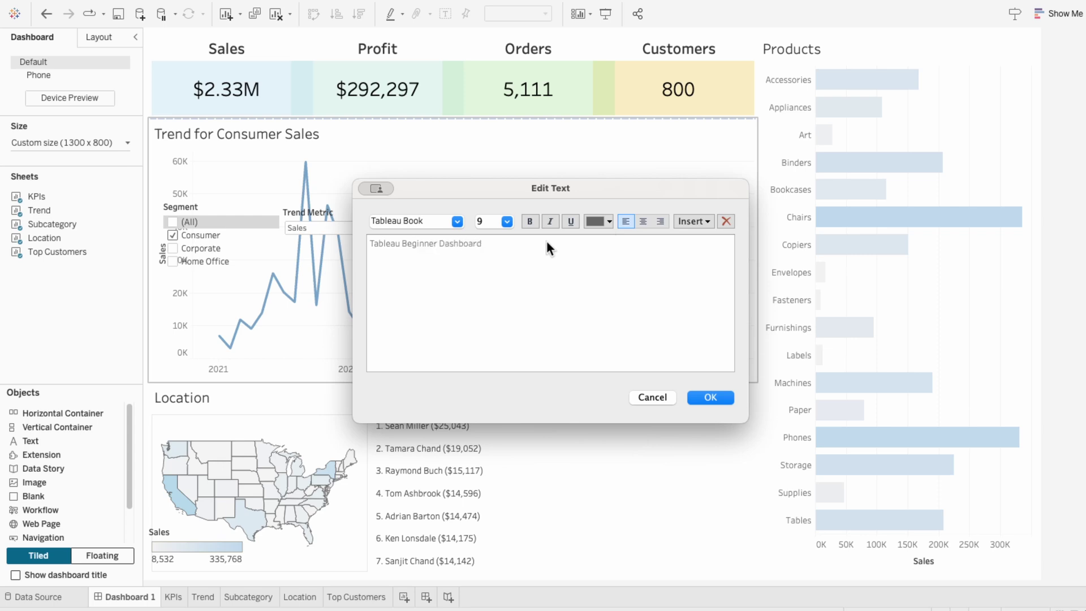
left_click_drag(492, 244, 362, 227)
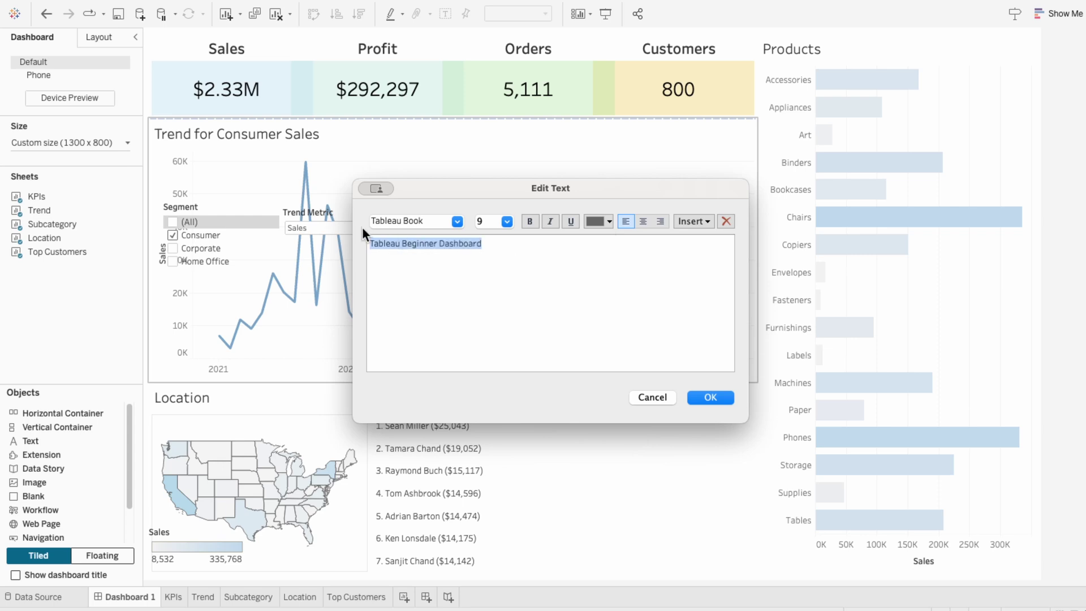
left_click(456, 221)
left_click(442, 319)
Format the dashboard title text as size 26 in a darker grey, and reduce the height of its tile above the KPIs.
left_click(506, 222)
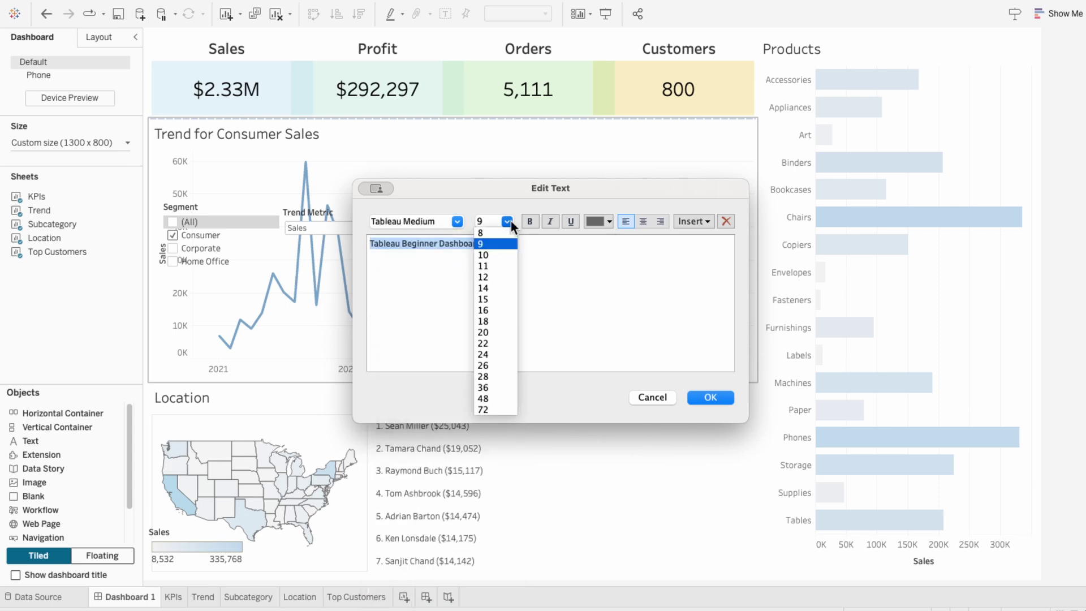
left_click(490, 364)
left_click(603, 222)
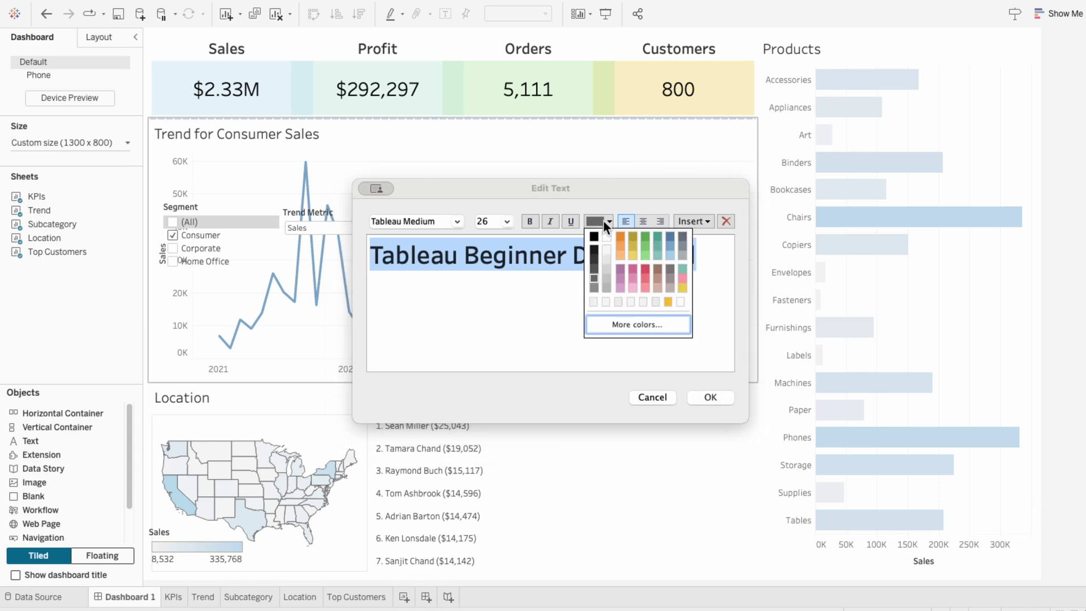
left_click(594, 259)
left_click(710, 398)
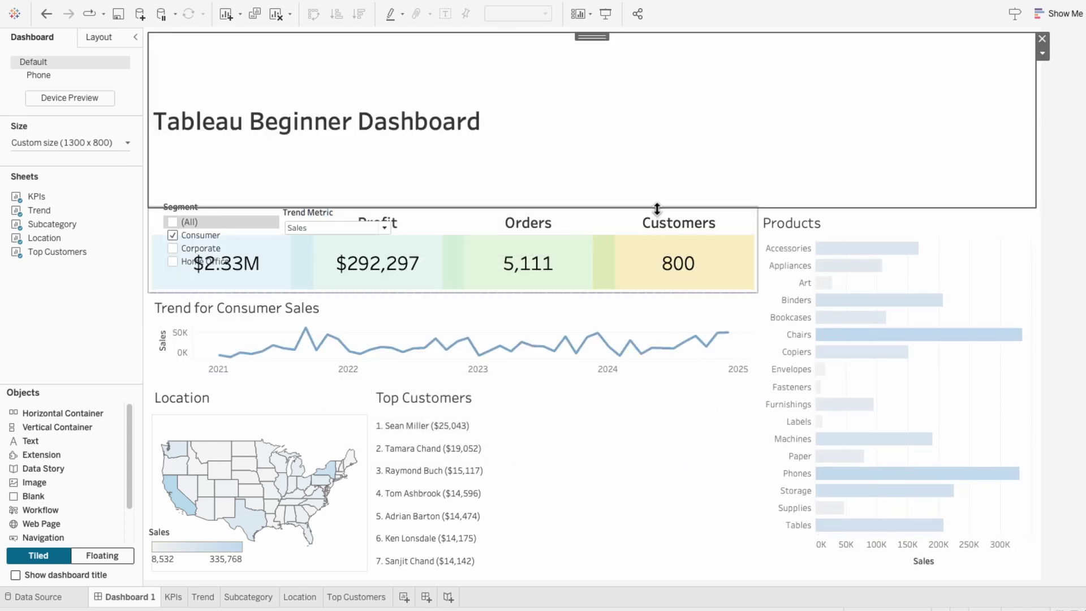
left_click_drag(658, 208, 656, 97)
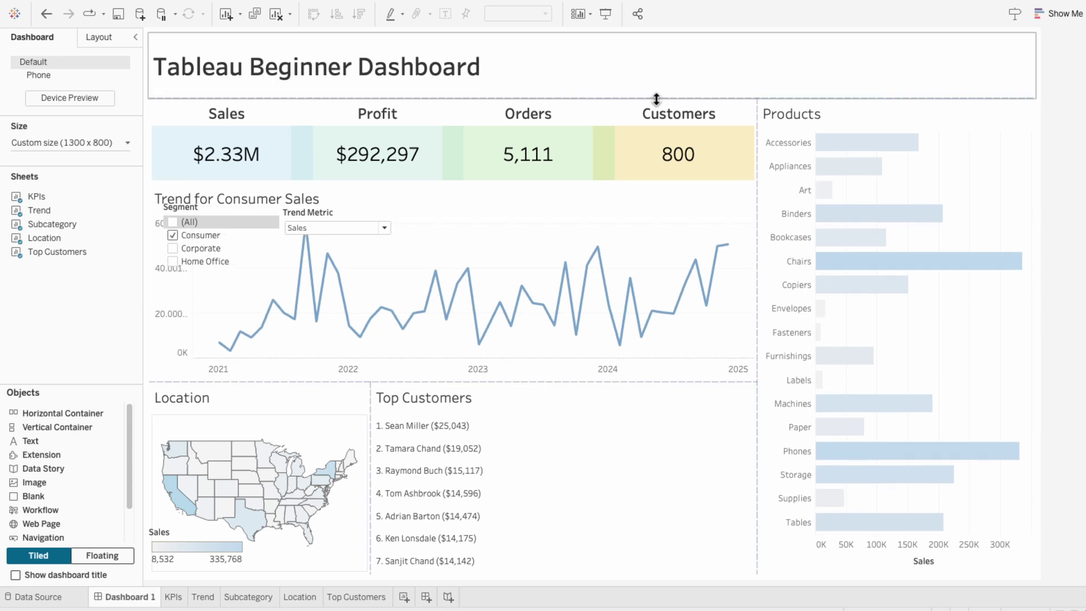
Reduce the height of the KPIs tile and raise the border between the Trend chart and the Location and Top Customers row.
left_click_drag(621, 181, 621, 166)
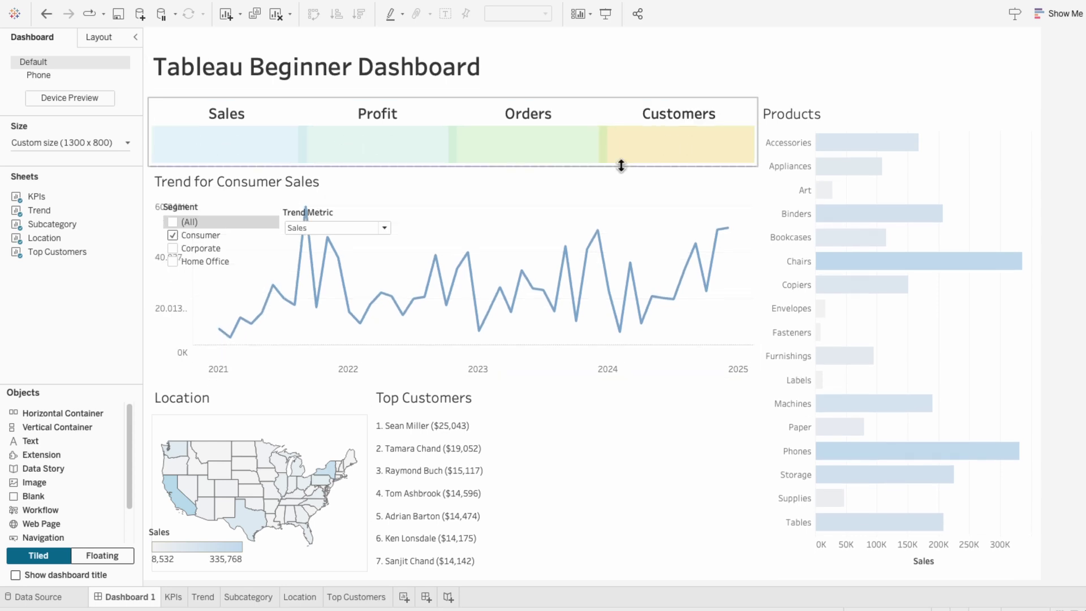
left_click_drag(590, 382, 591, 369)
Widen the Products tile toward the Trend chart, and widen the Location tile to reduce the space for Top Customers.
left_click(750, 345)
left_click(758, 341)
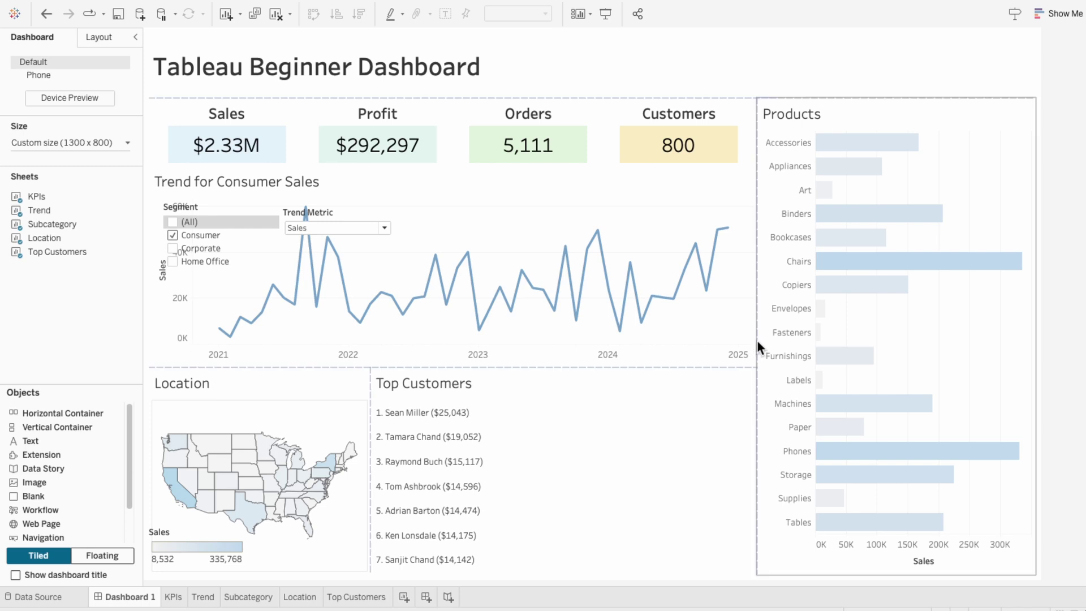
left_click_drag(758, 341, 696, 332)
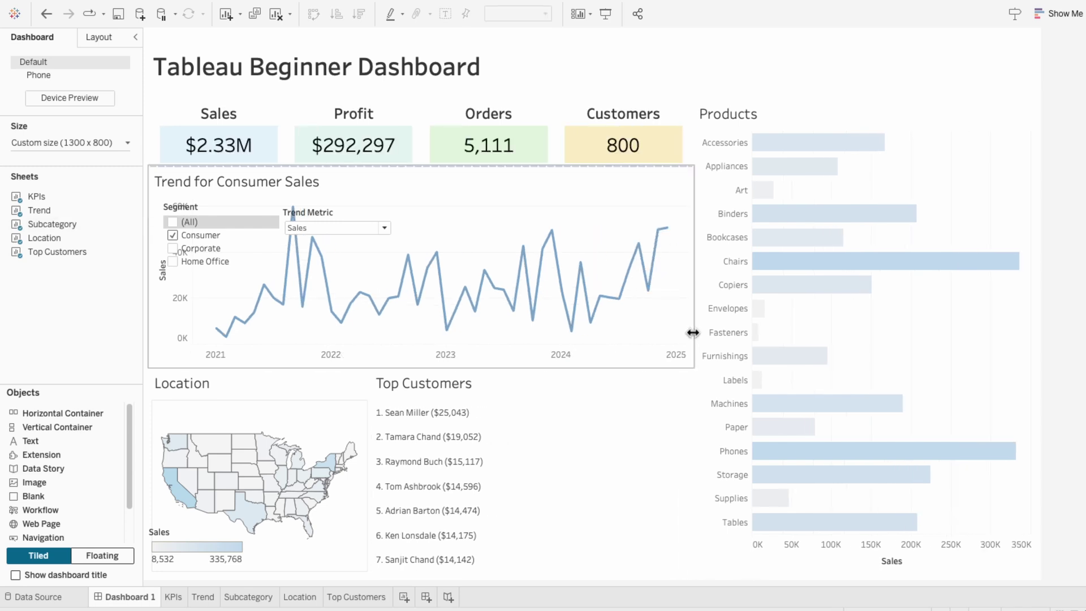
left_click(365, 385)
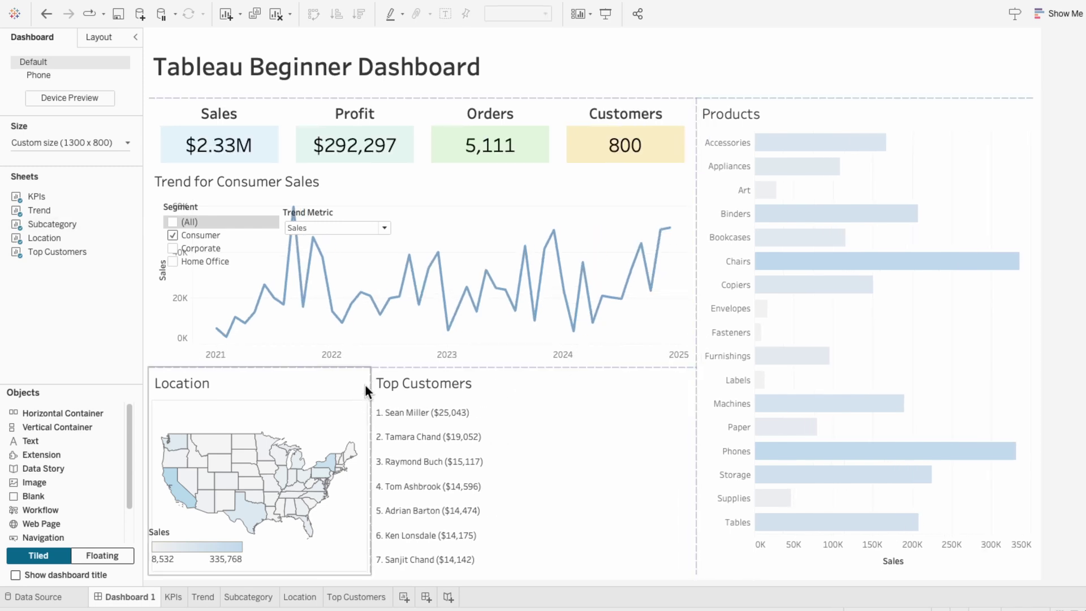
left_click_drag(365, 384, 443, 370)
left_click(478, 442)
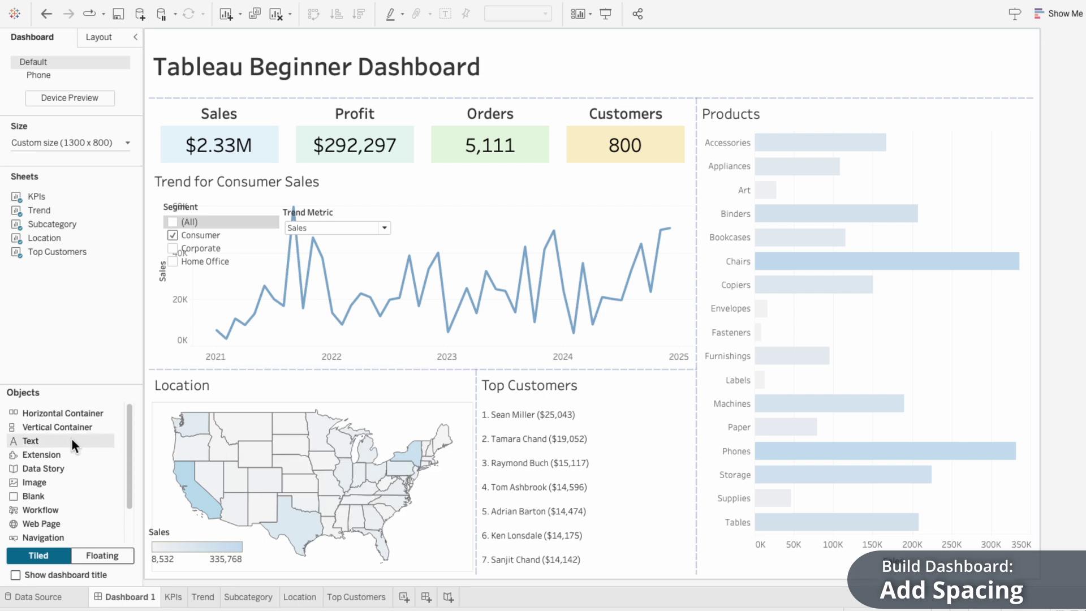
Insert an empty text object between the Location and Top Customers charts and narrow it into a slim vertical spacer.
left_click_drag(72, 438, 468, 447)
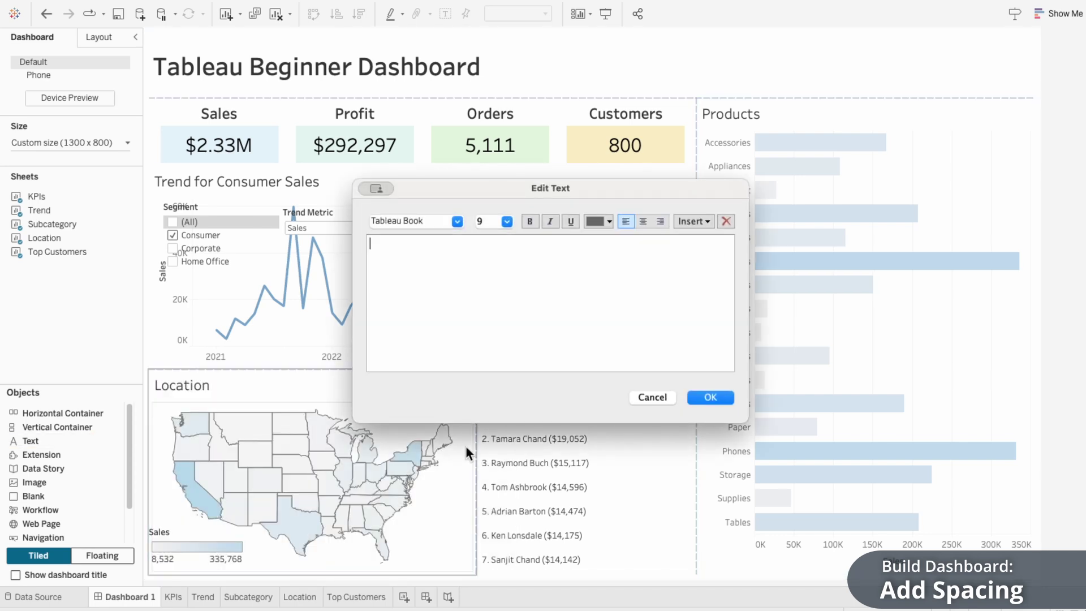
left_click(701, 397)
left_click_drag(329, 436, 489, 429)
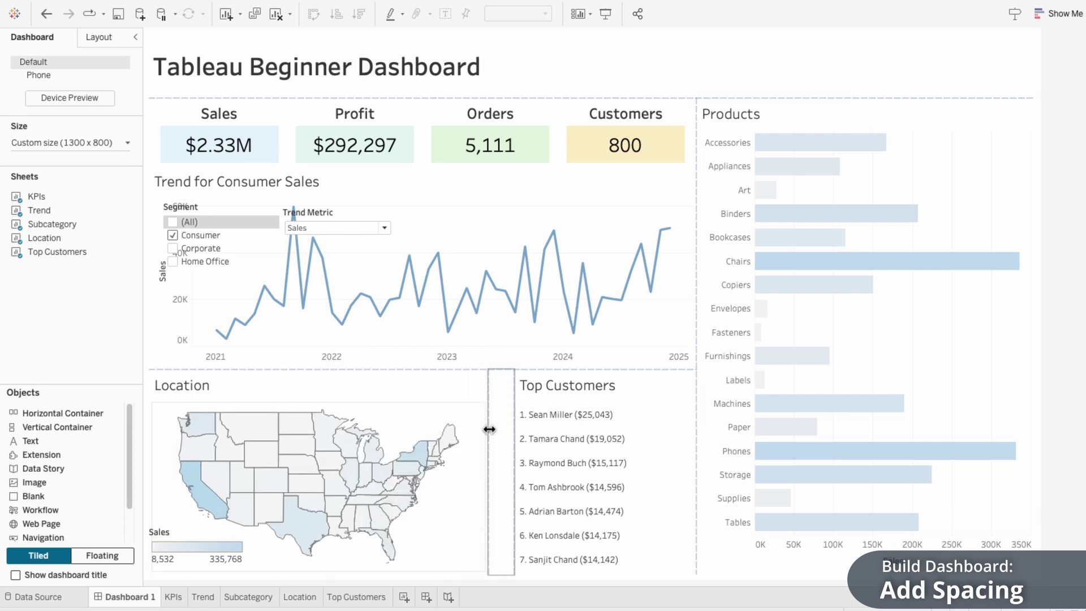
left_click(499, 432)
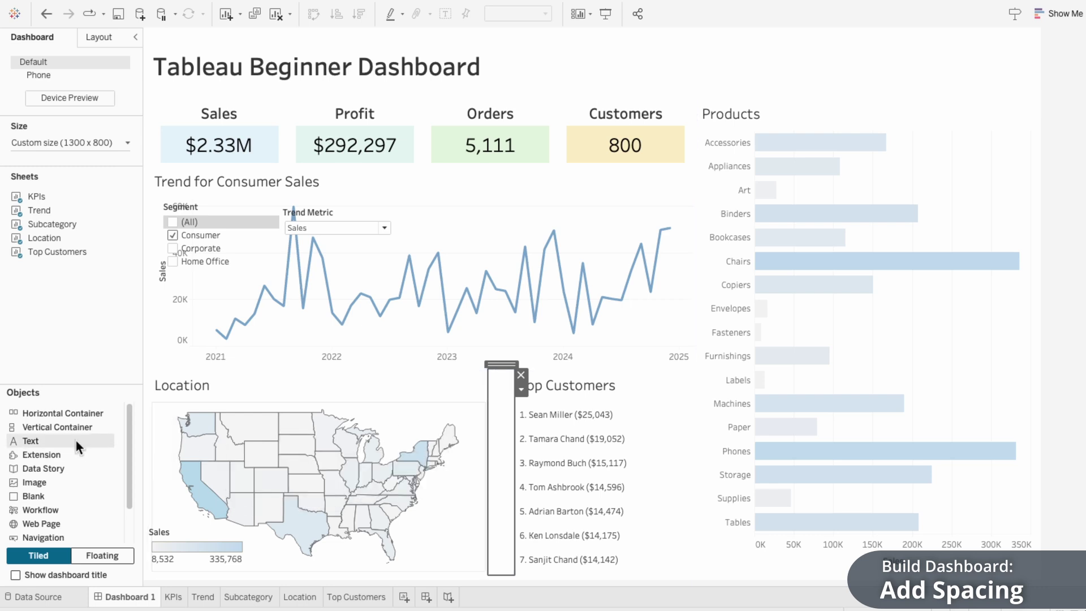
Insert an empty text object between the Trend chart and the Products chart and narrow it into a vertical spacer.
left_click_drag(76, 440, 689, 355)
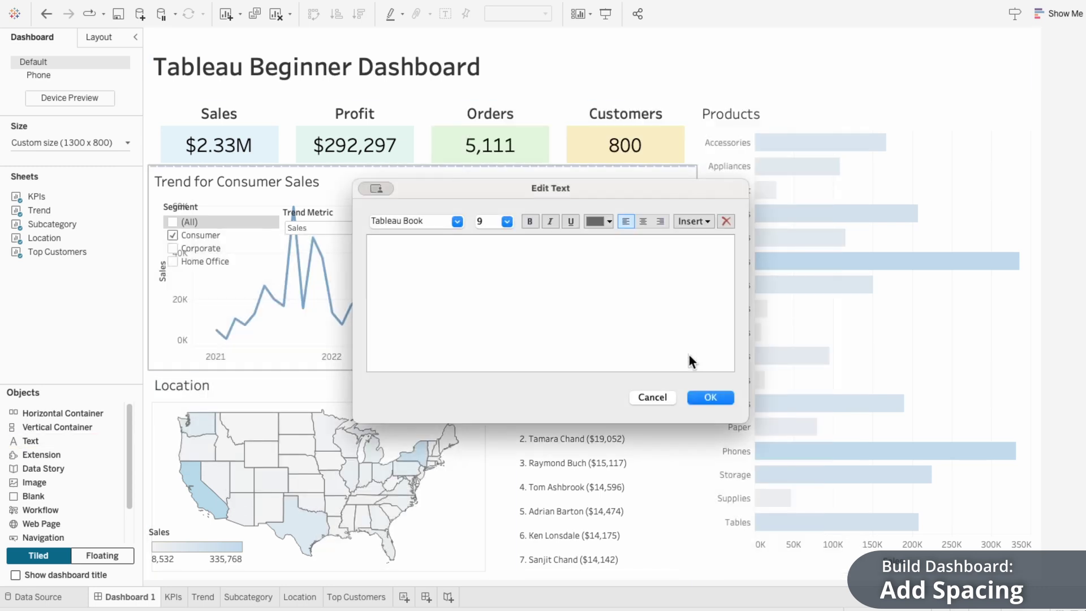
left_click(708, 398)
left_click_drag(861, 377, 710, 379)
Insert a thin empty text spacer between the KPIs and the Trend chart, and slightly reduce the dashboard title tile's height.
left_click_drag(83, 442, 386, 165)
left_click(720, 396)
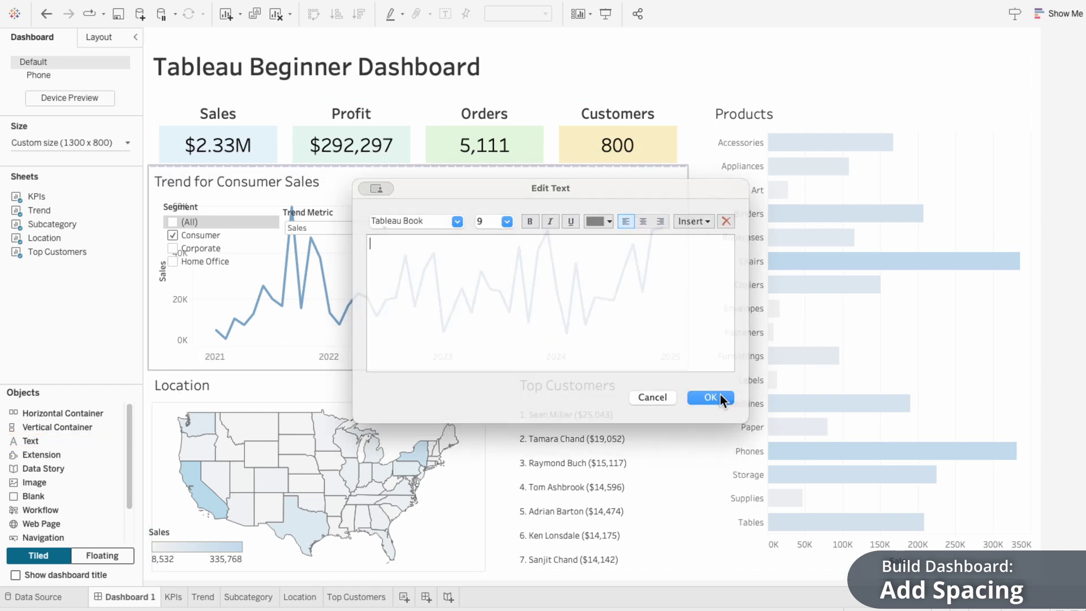
left_click_drag(575, 179, 575, 186)
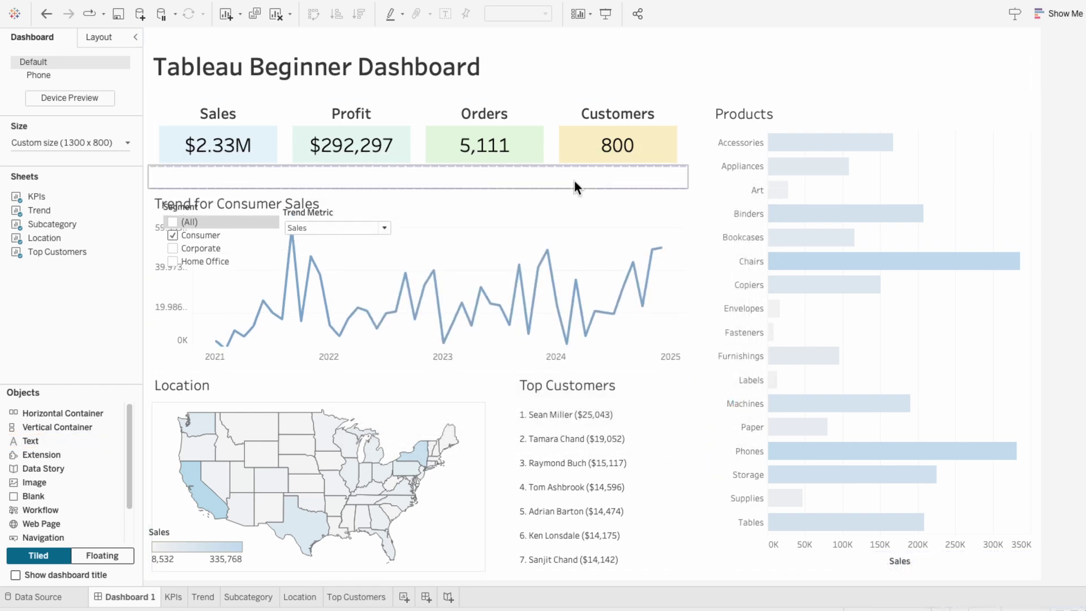
left_click(571, 182)
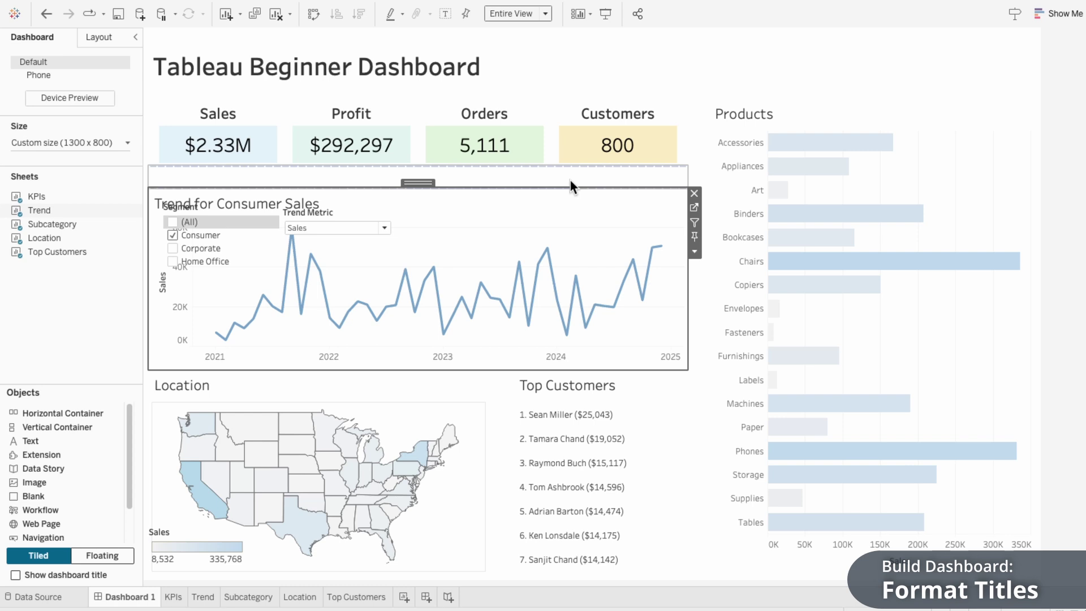
left_click(479, 92)
left_click_drag(477, 92, 477, 87)
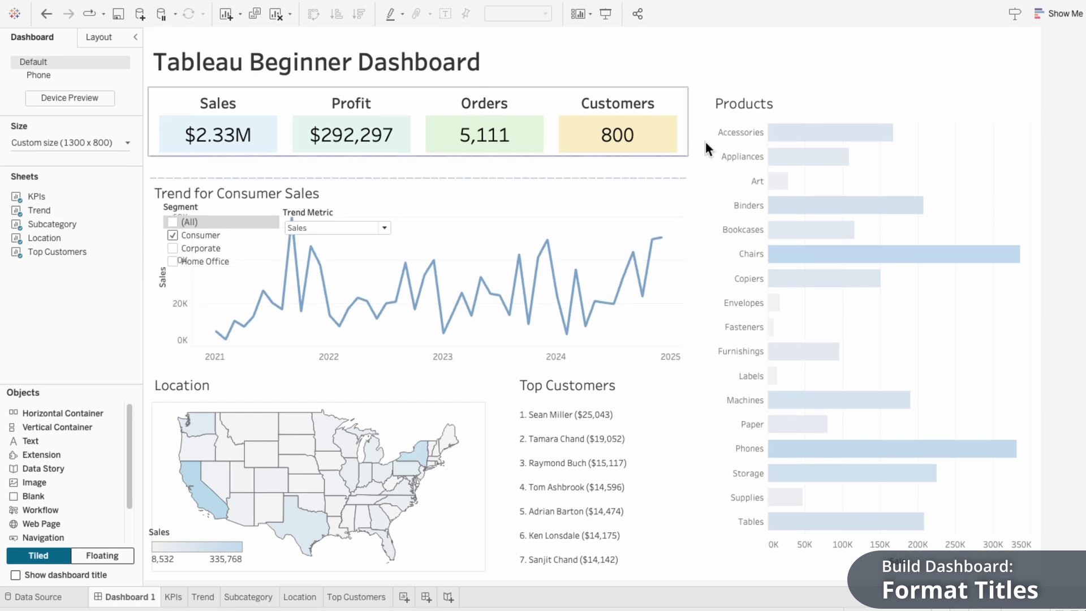
Apply light grey shading to the title of the Products chart.
left_click(741, 102)
right_click(742, 102)
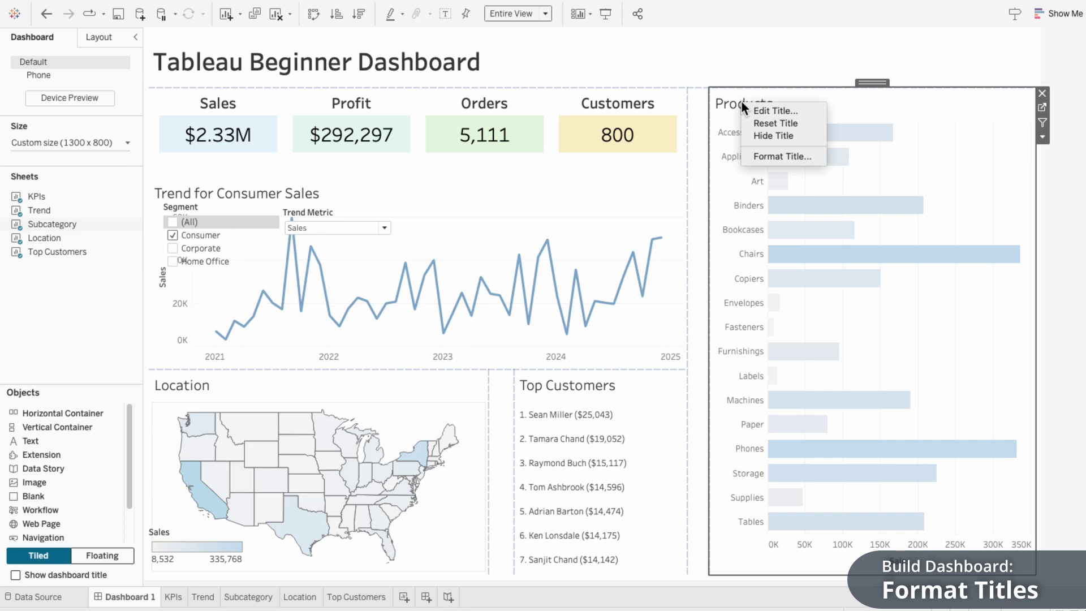
left_click(760, 156)
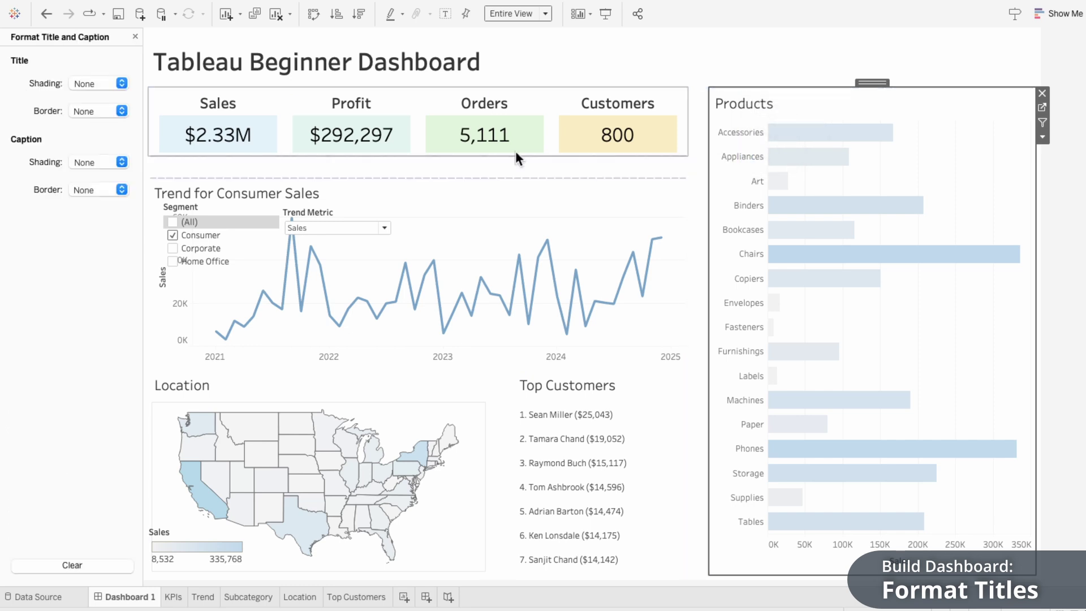
left_click(90, 85)
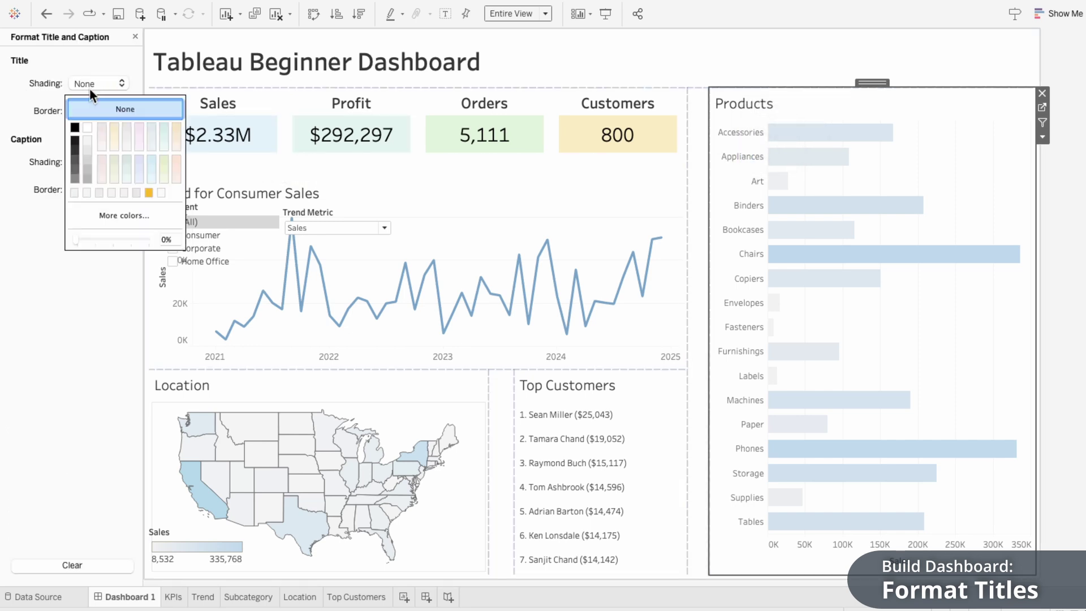
left_click(73, 190)
left_click(31, 142)
Shade the Trend chart's title with the same light grey as the Products title.
right_click(204, 190)
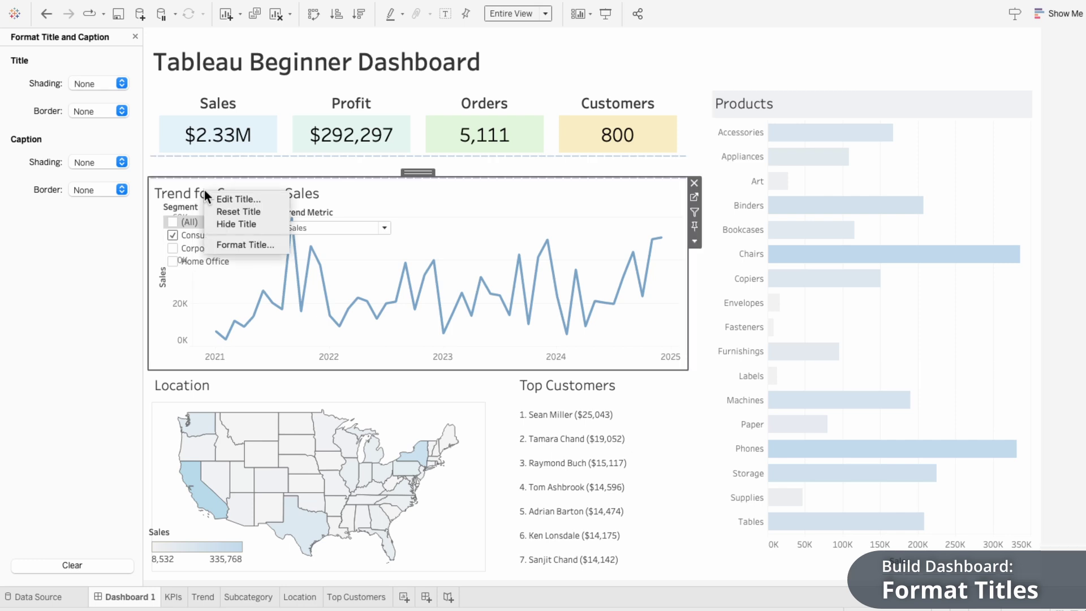
left_click(219, 242)
left_click(86, 84)
left_click(74, 192)
Shade the Location map's title with the same light grey as the other chart titles.
left_click(228, 384)
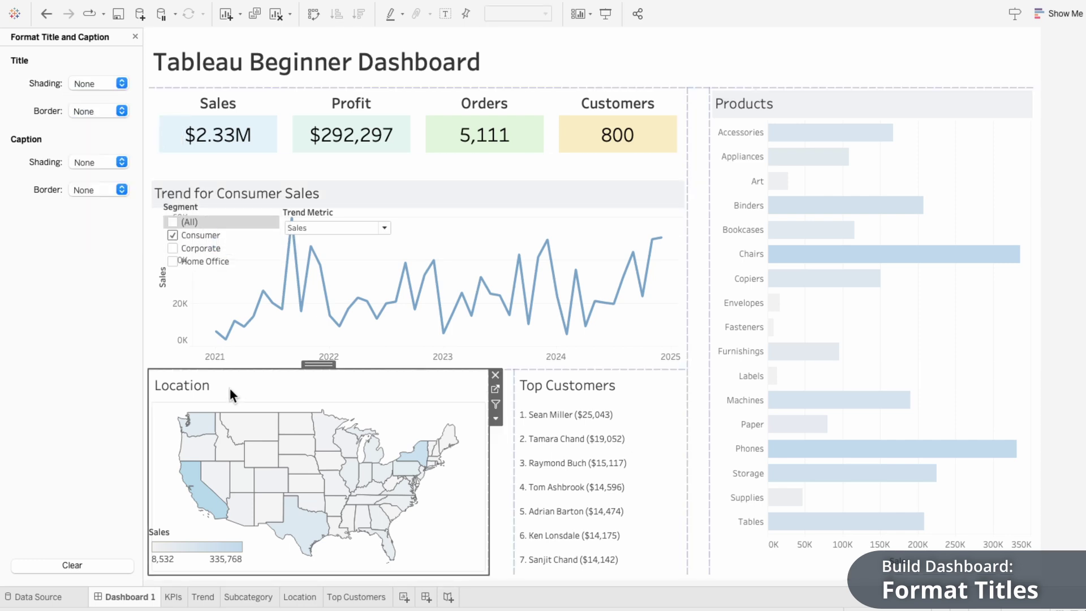
right_click(229, 385)
left_click(223, 439)
left_click(90, 83)
left_click(75, 192)
Shade the Top Customers title with the same light grey as the other chart titles.
left_click(542, 387)
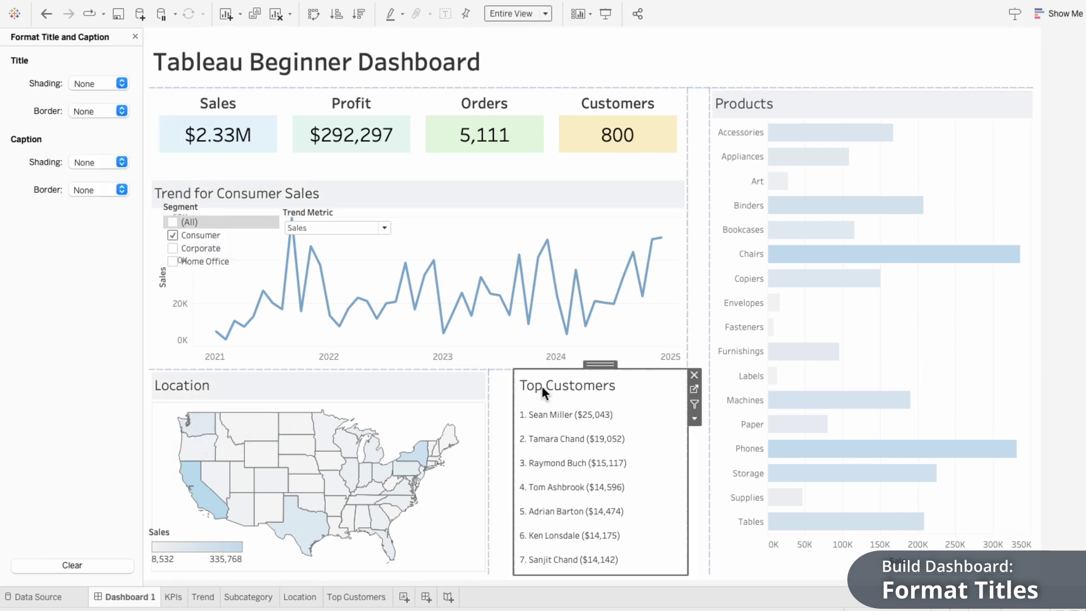
right_click(542, 387)
left_click(557, 439)
left_click(90, 84)
left_click(75, 193)
left_click(68, 284)
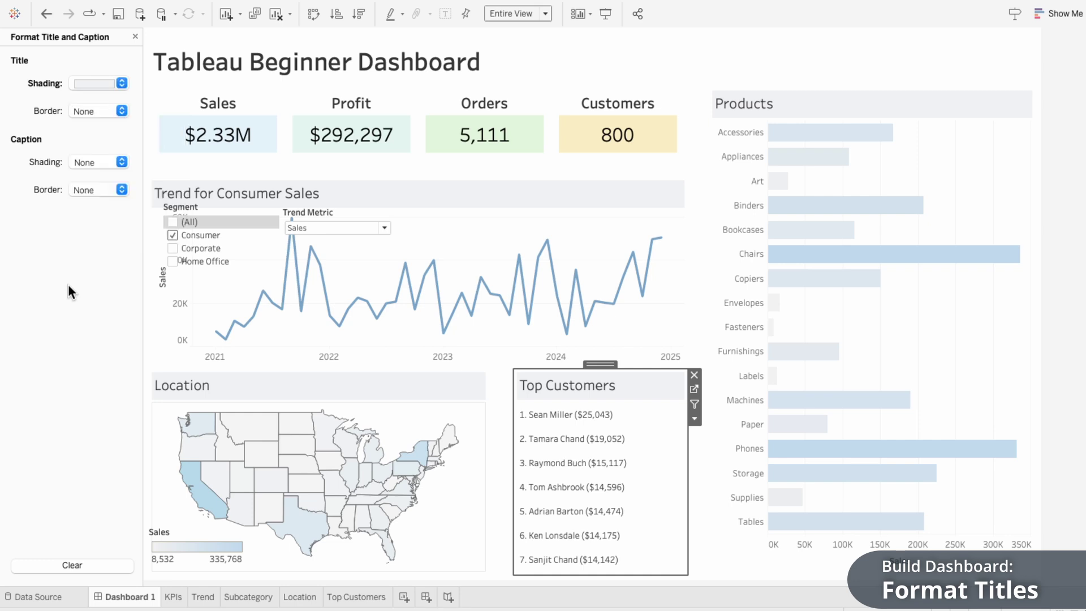
Center the text of the Products chart's title.
left_click(745, 109)
right_click(747, 104)
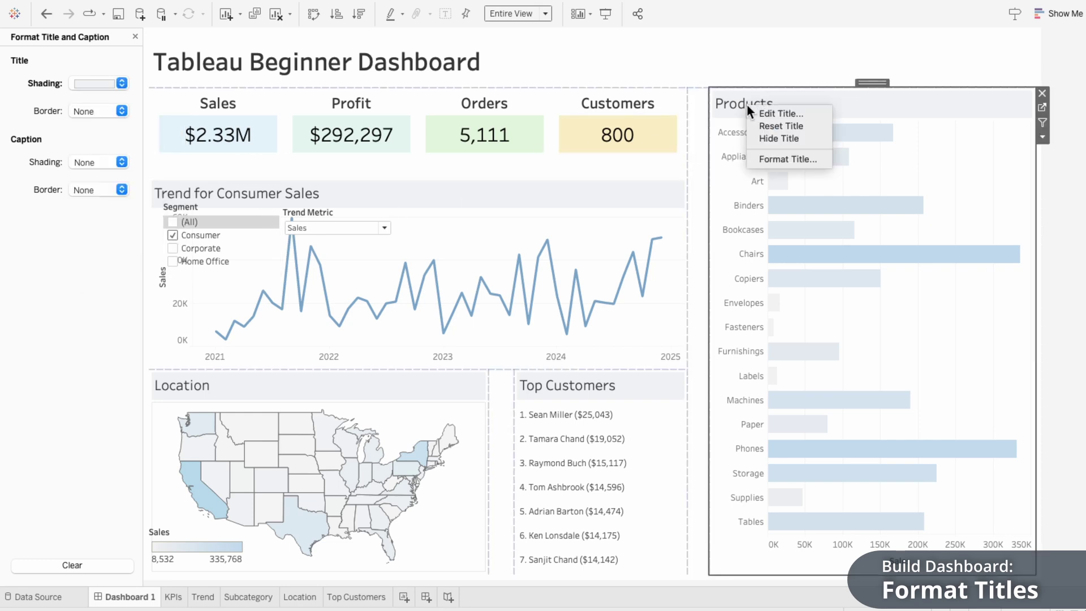
left_click(758, 111)
left_click_drag(546, 248, 296, 214)
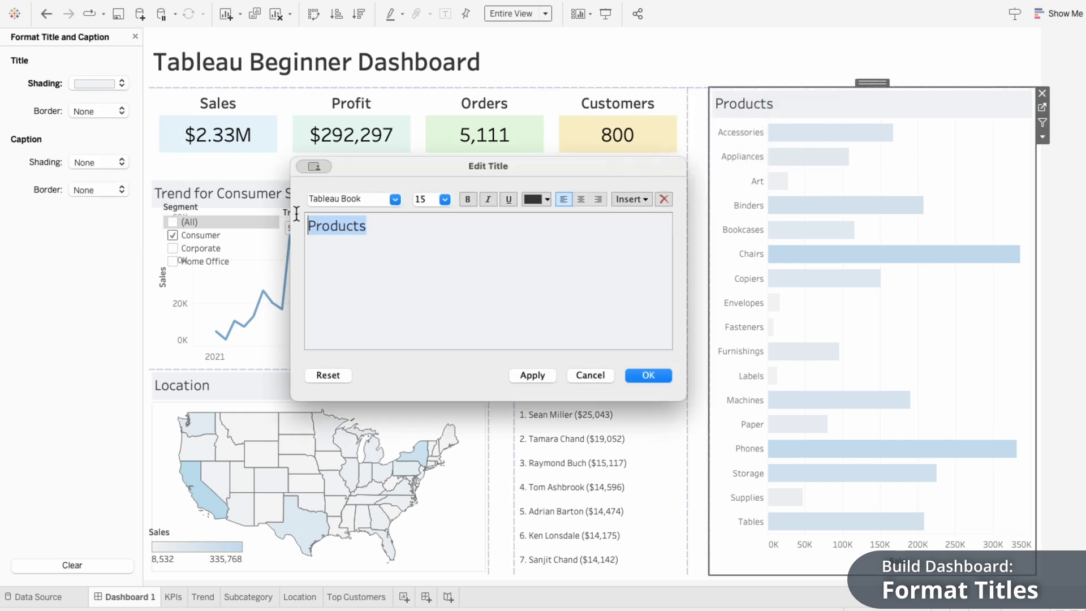
left_click(582, 201)
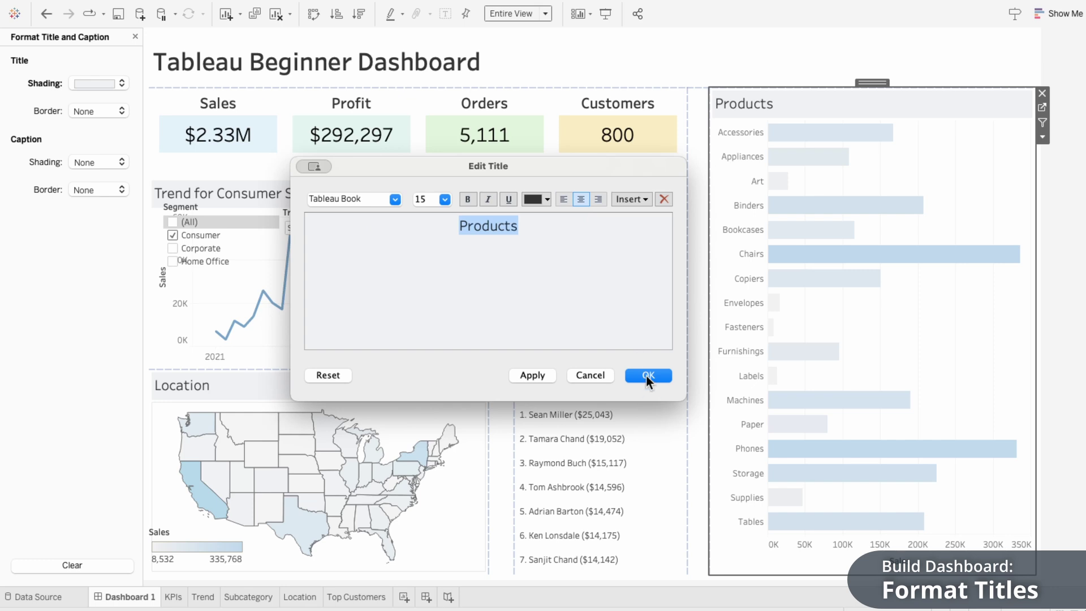
left_click(646, 375)
Center the full text of the Trend chart's title, including its Segment and Trend Metric fields.
right_click(305, 203)
left_click(313, 216)
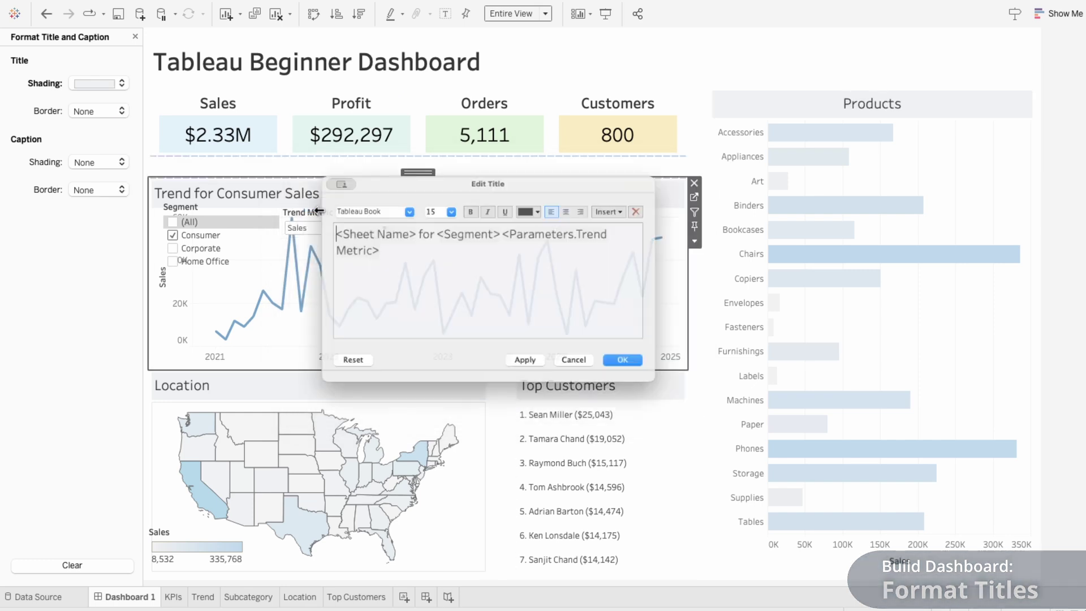
left_click_drag(374, 249, 293, 213)
left_click(582, 199)
left_click(657, 377)
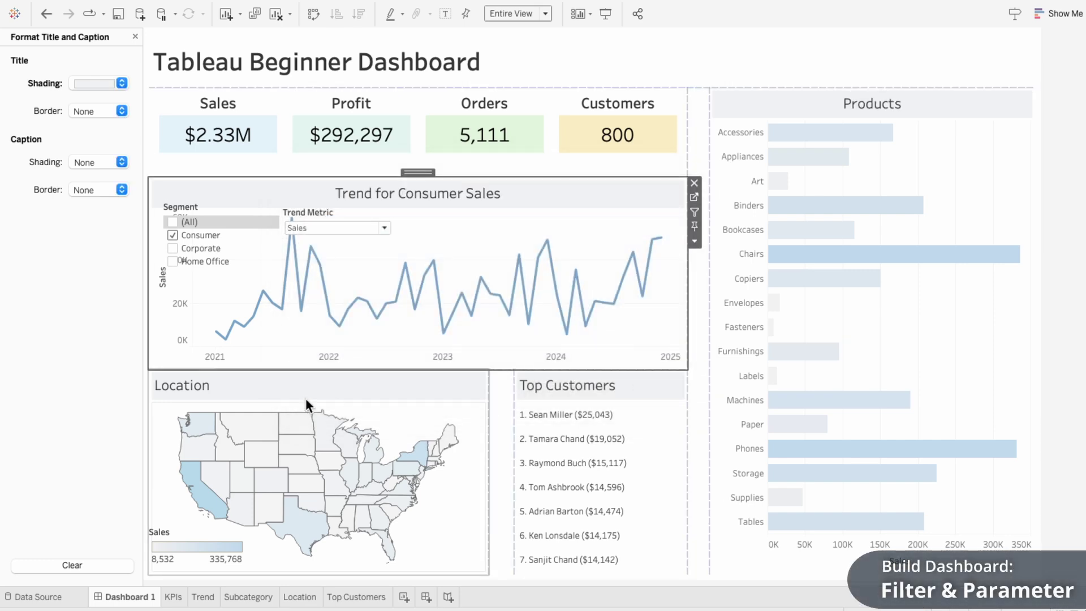
Center the text of the Location map's title.
right_click(305, 398)
left_click(320, 403)
left_click_drag(351, 240, 308, 225)
left_click(583, 199)
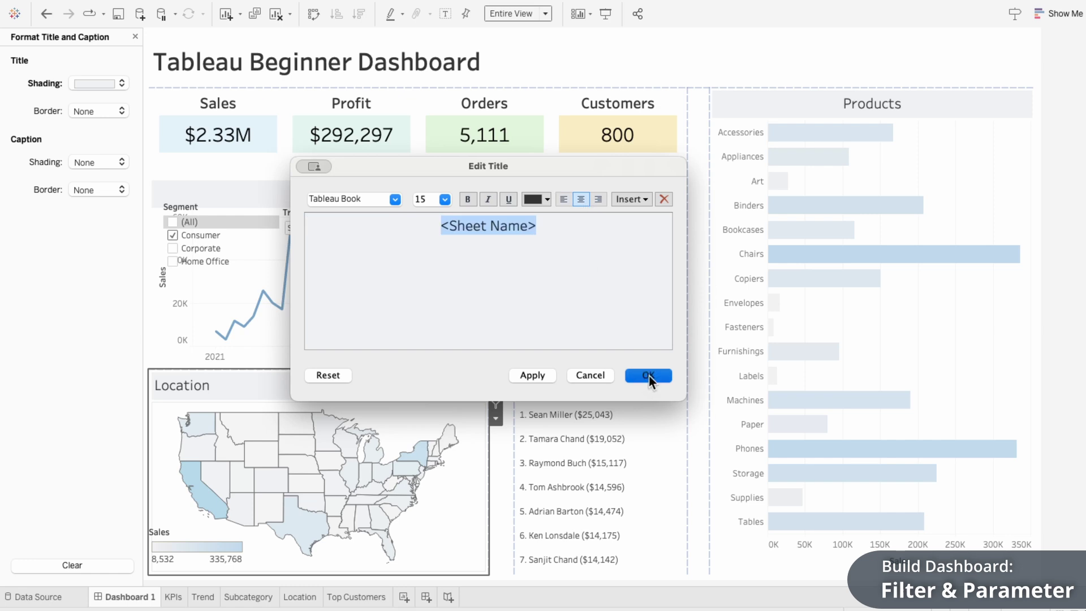
left_click(648, 375)
Center the text of the Top Customers title.
right_click(582, 383)
left_click(600, 388)
left_click_drag(605, 308, 308, 225)
left_click(581, 199)
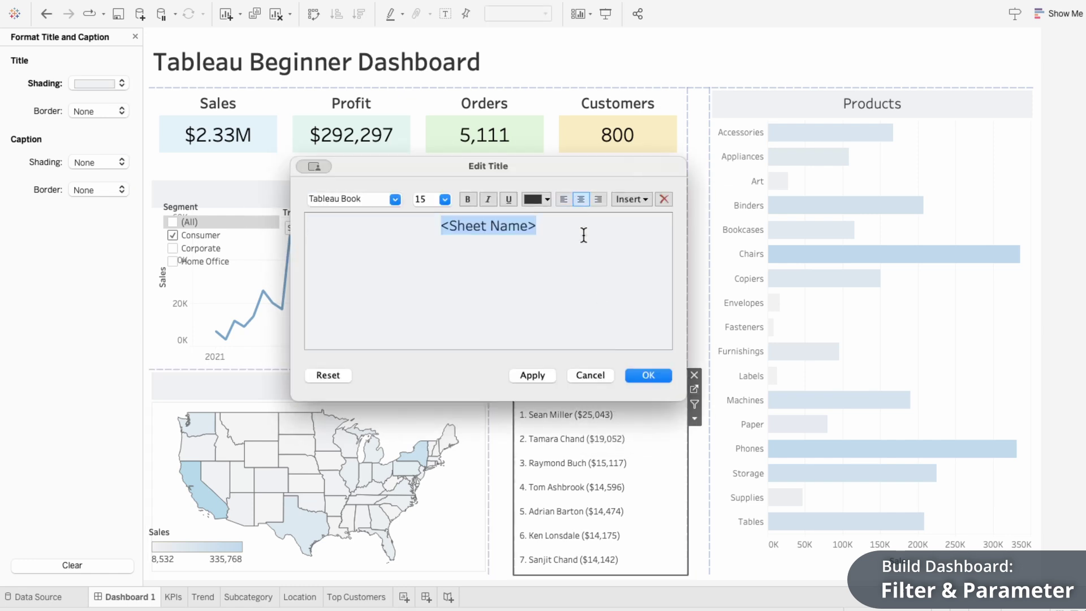
left_click(644, 375)
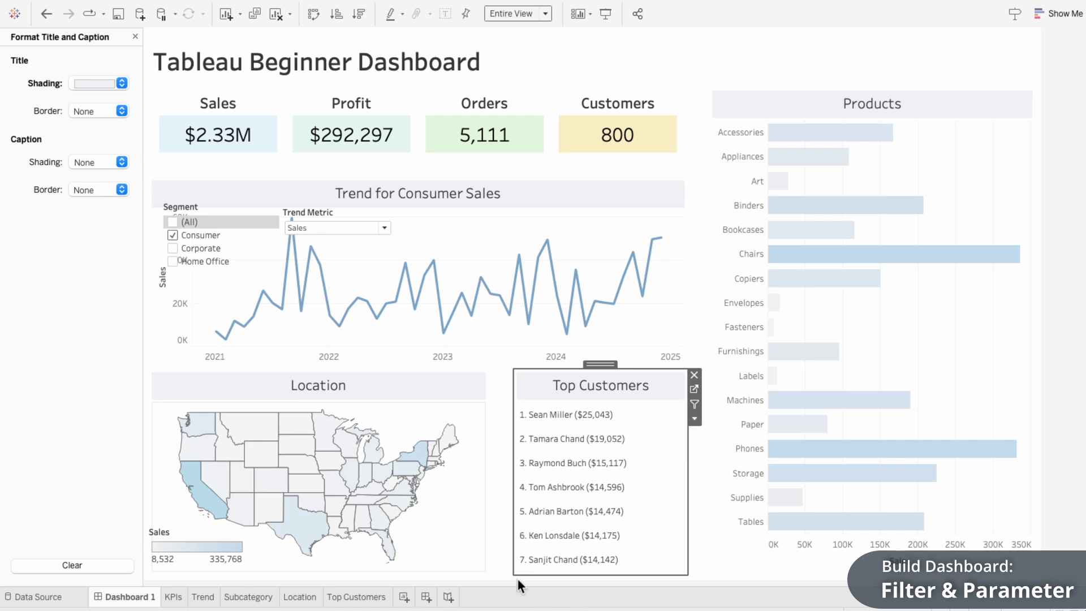
Change the floating Segment filter's display to Multiple Values (dropdown).
left_click(226, 207)
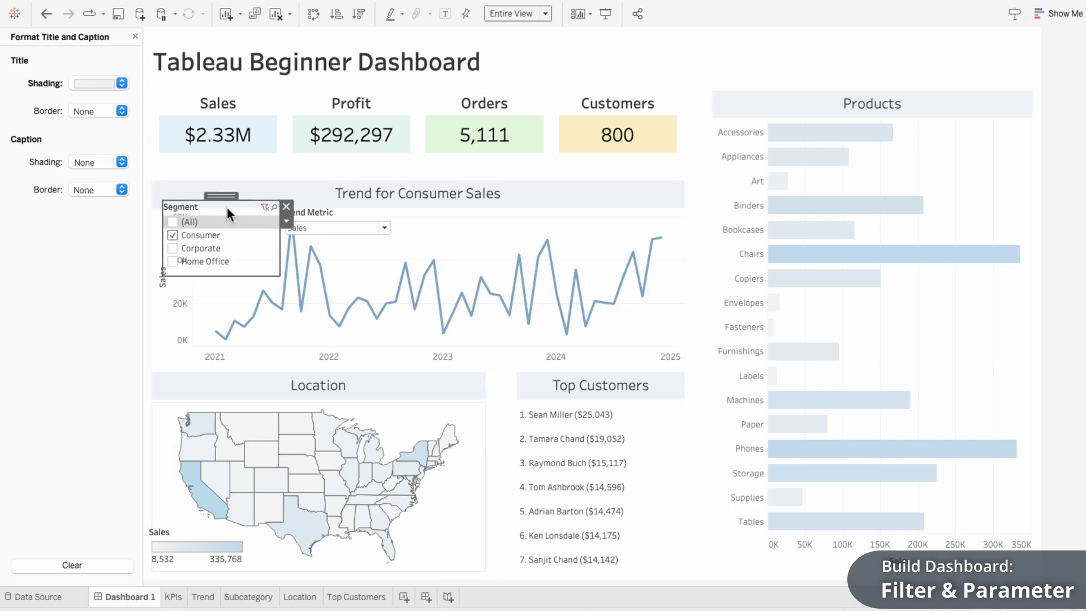
left_click(288, 221)
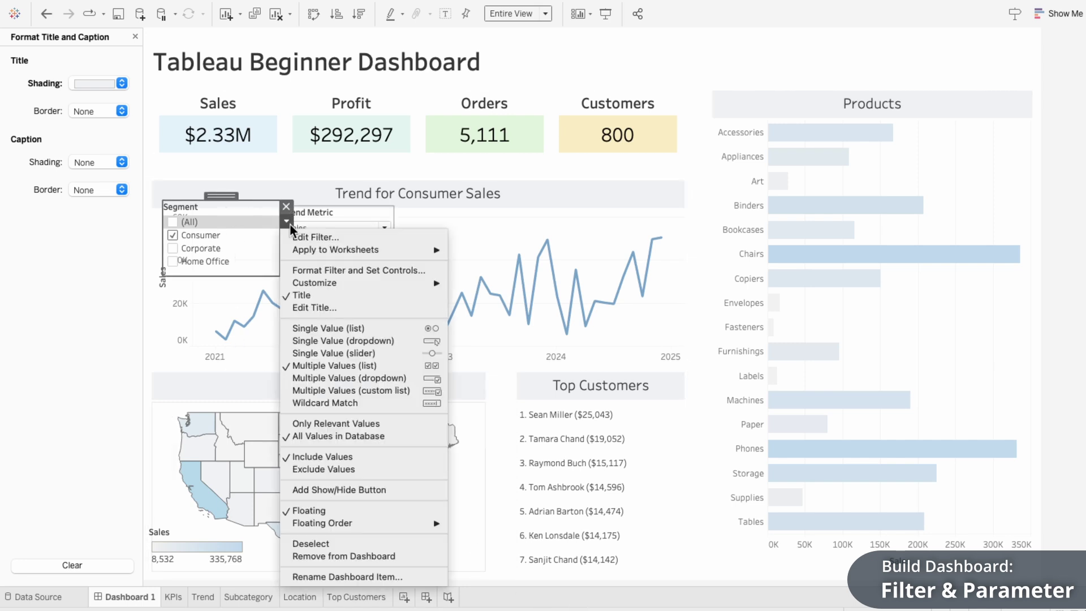
left_click(322, 377)
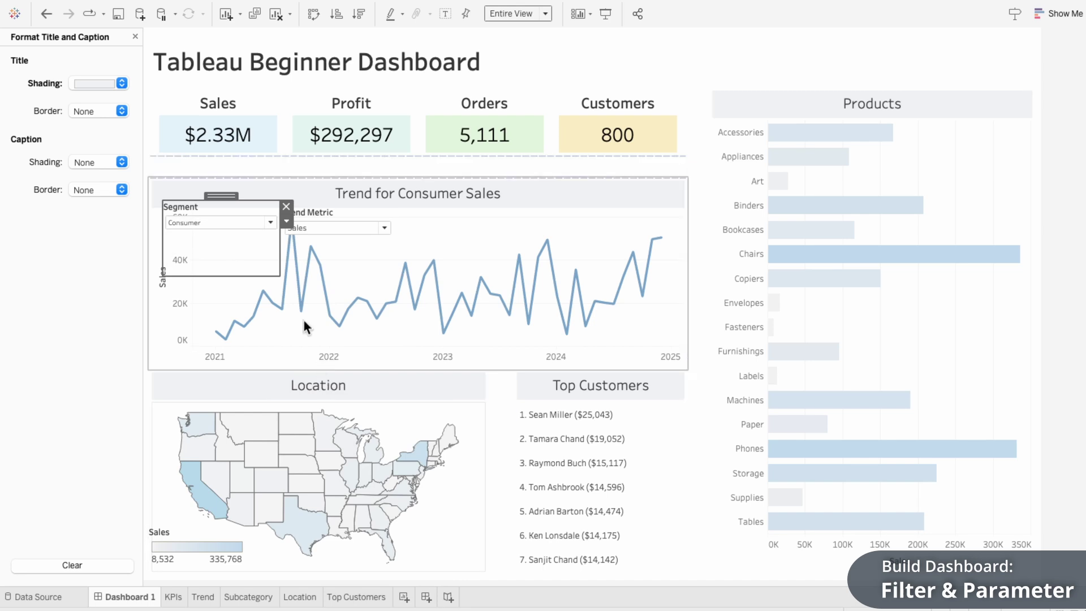
left_click(247, 222)
left_click(247, 221)
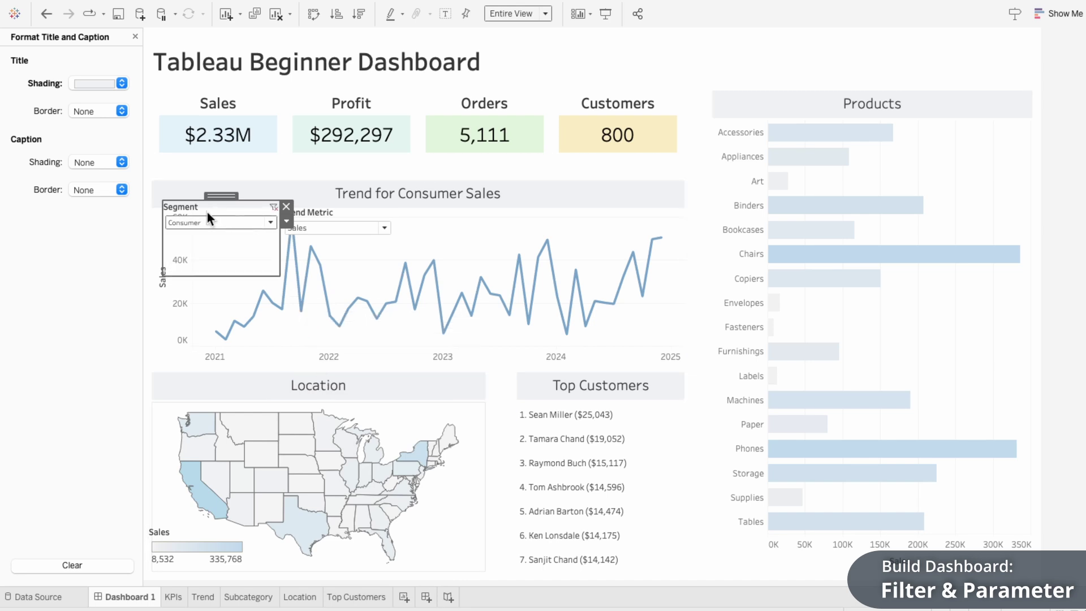
Change the floating Segment filter's title to "Select Segment:" and set its font size to 10.
right_click(190, 205)
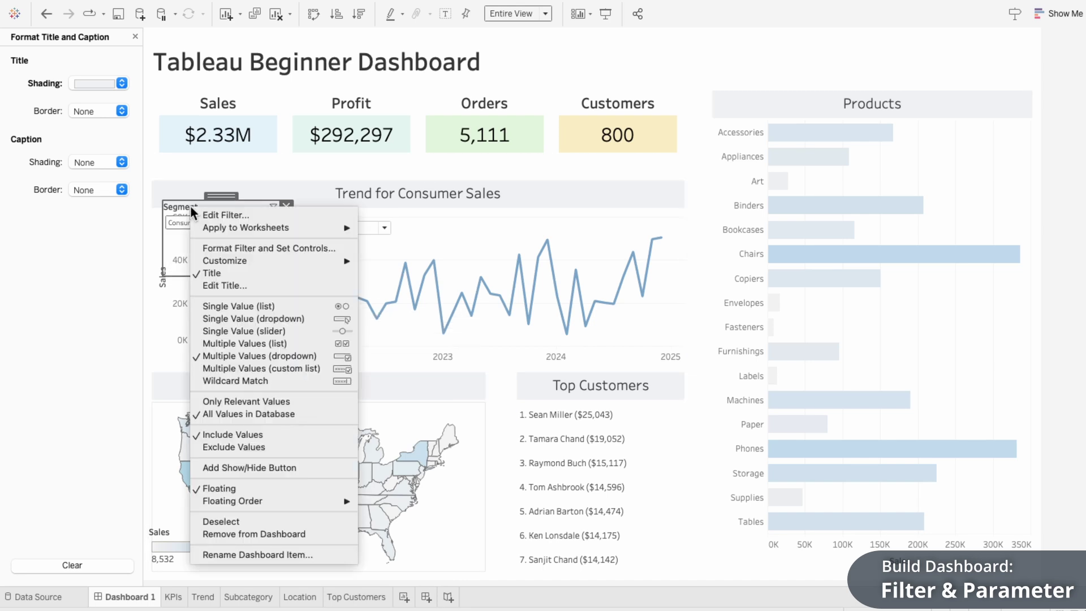
left_click(224, 285)
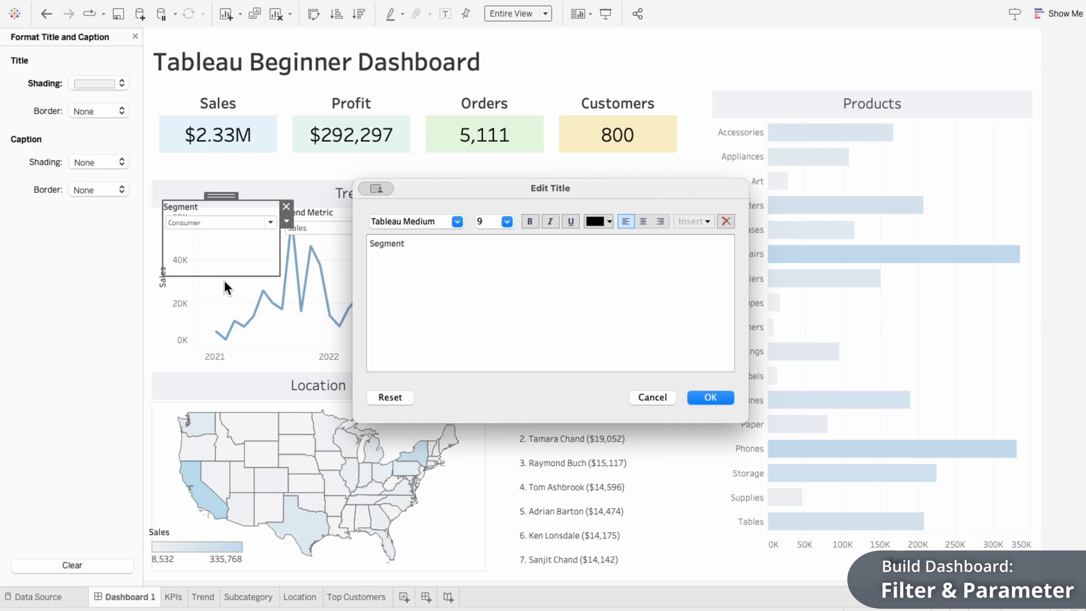
type("Select")
left_click_drag(478, 244, 374, 242)
left_click(507, 222)
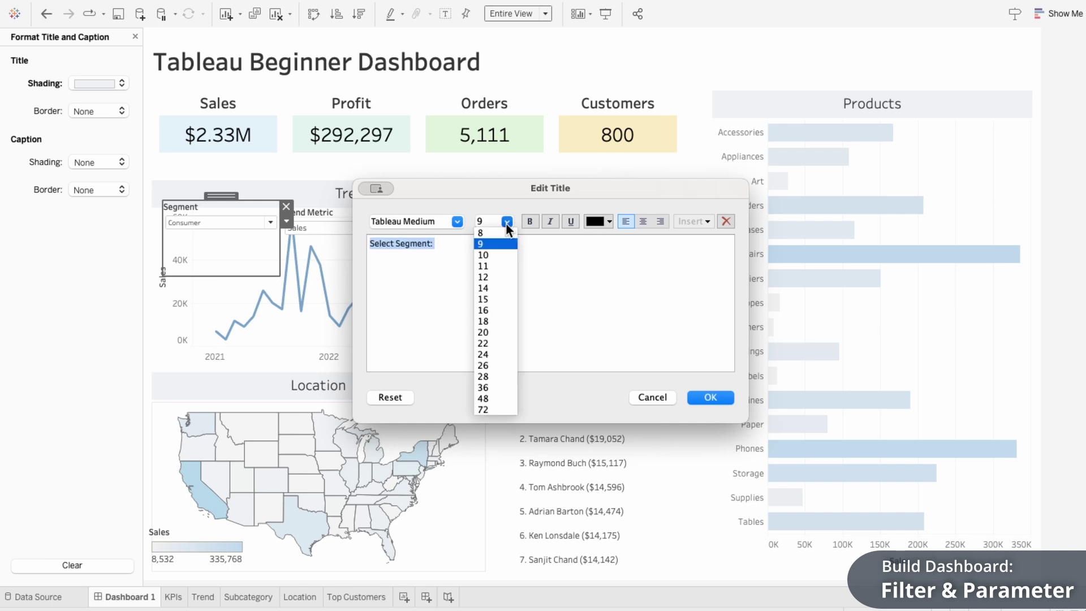
left_click(504, 255)
left_click(697, 396)
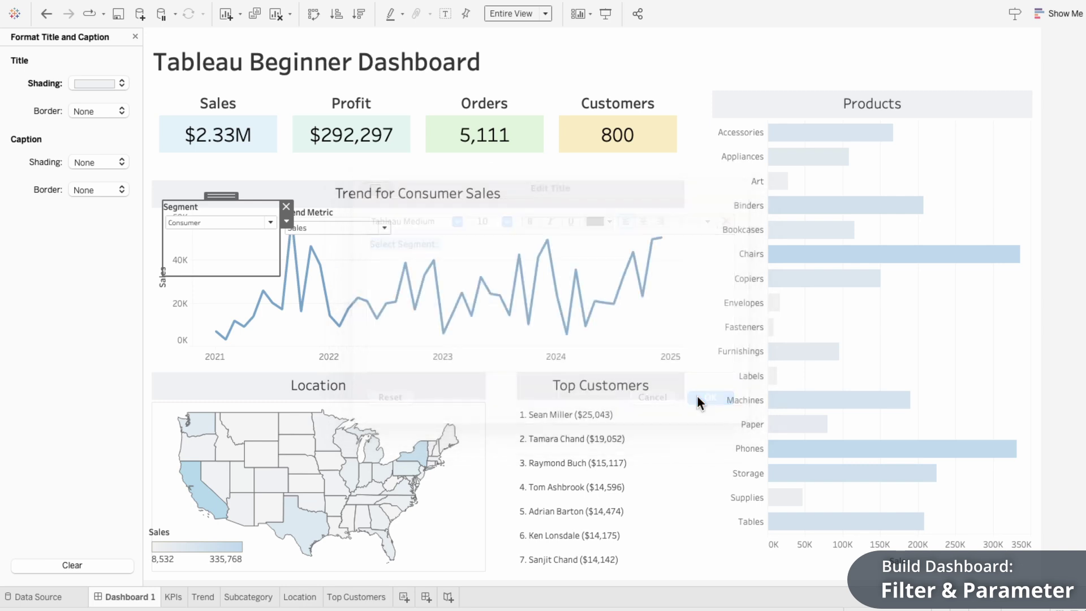
Change the floating Trend Metric parameter's title to "Select Metric:" and set its font size to 10.
right_click(304, 208)
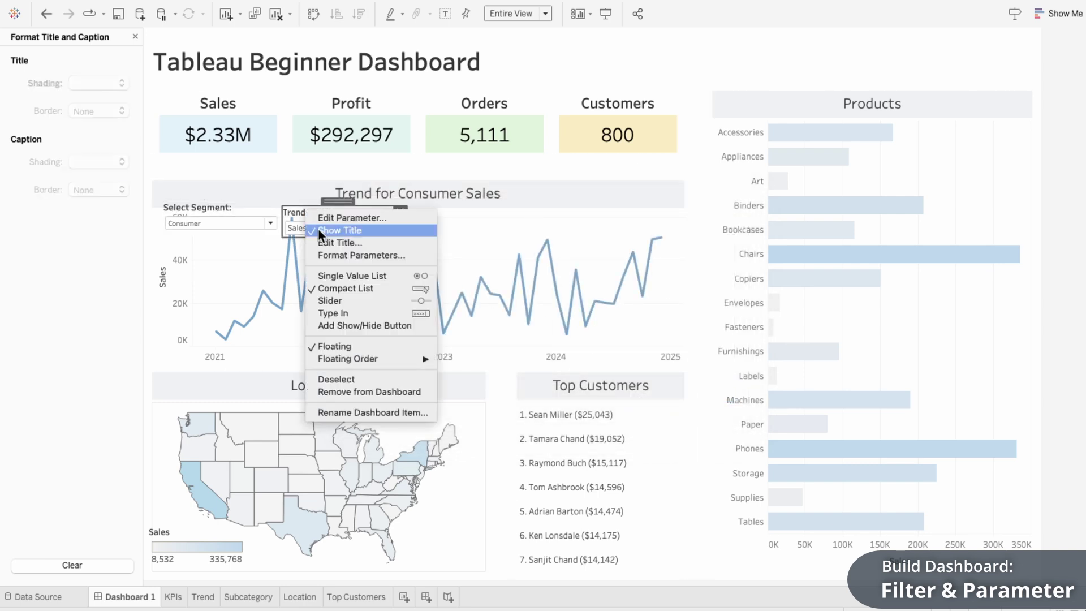
left_click(327, 243)
left_click_drag(468, 253, 363, 237)
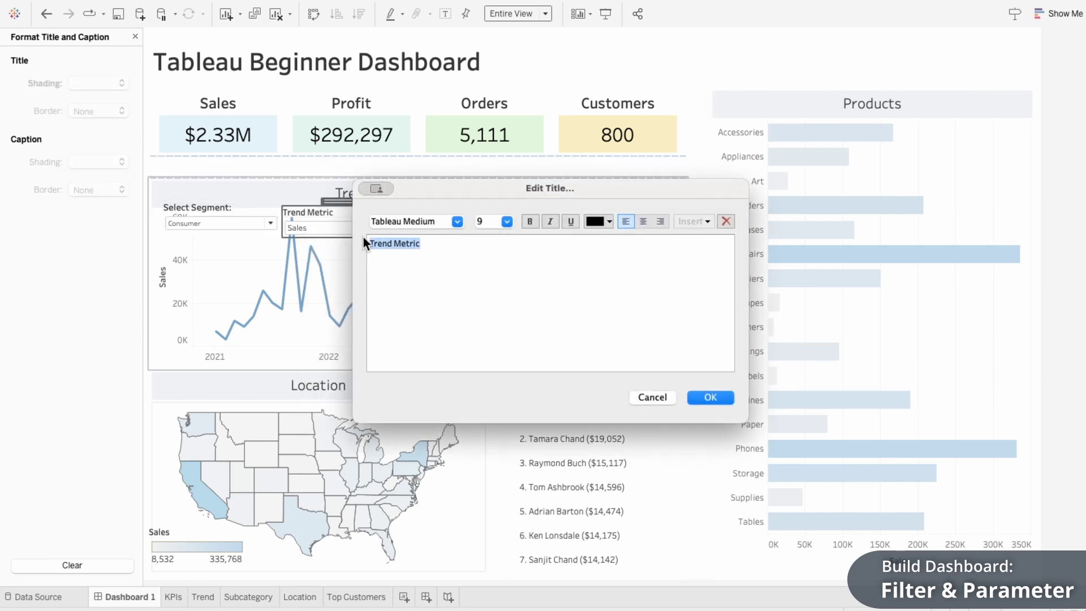
type("Select Metric:")
left_click_drag(450, 247, 353, 245)
left_click(507, 221)
left_click(498, 252)
left_click(710, 397)
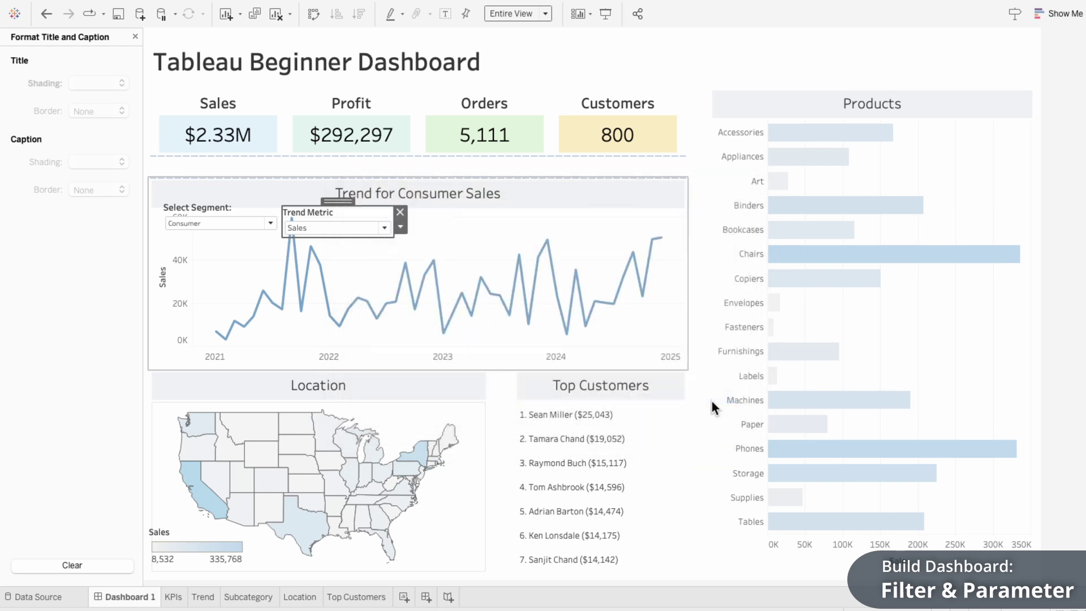
Place the Select Metric parameter at the left end of the Trend title band and the Select Segment filter at its right end.
left_click_drag(330, 202, 618, 177)
left_click(206, 205)
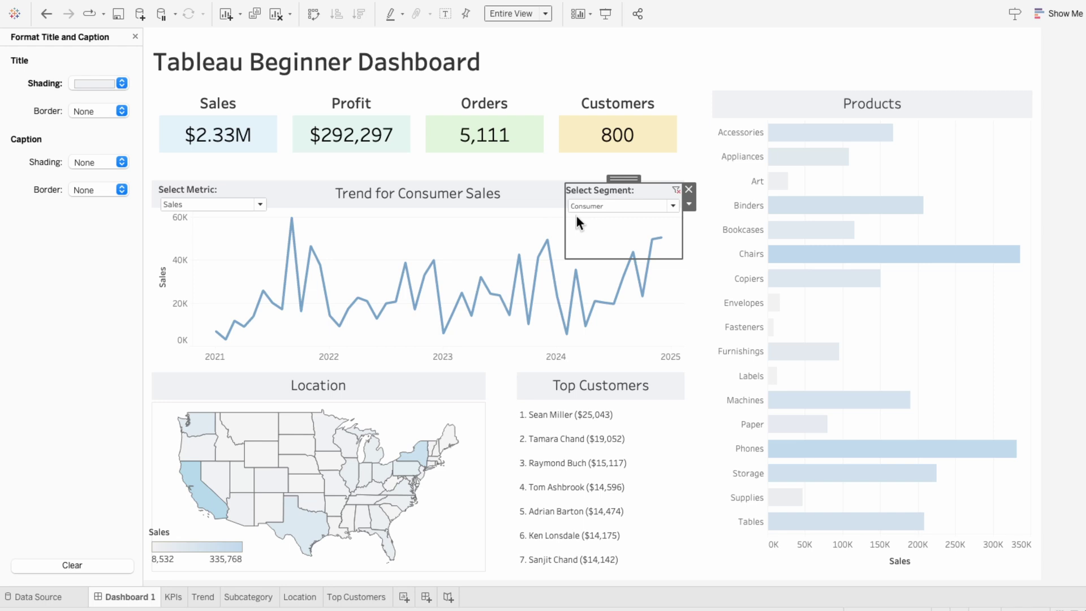
Add a spacer line above the Trend chart's title text, holding one letter "s" in light grey matching the shading, at size 3.
left_click(541, 199)
right_click(527, 189)
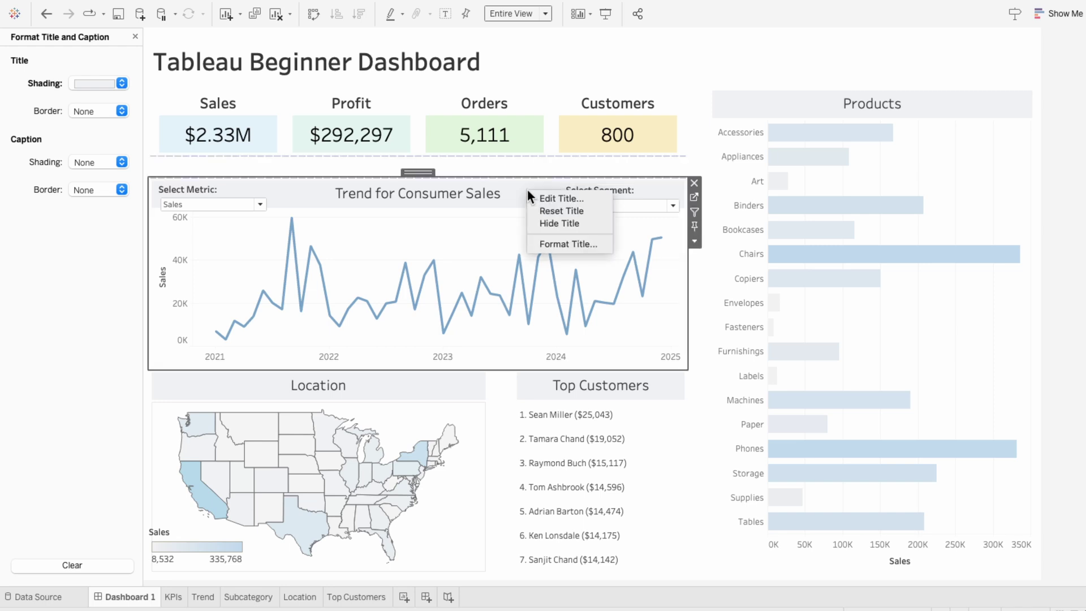
left_click(533, 194)
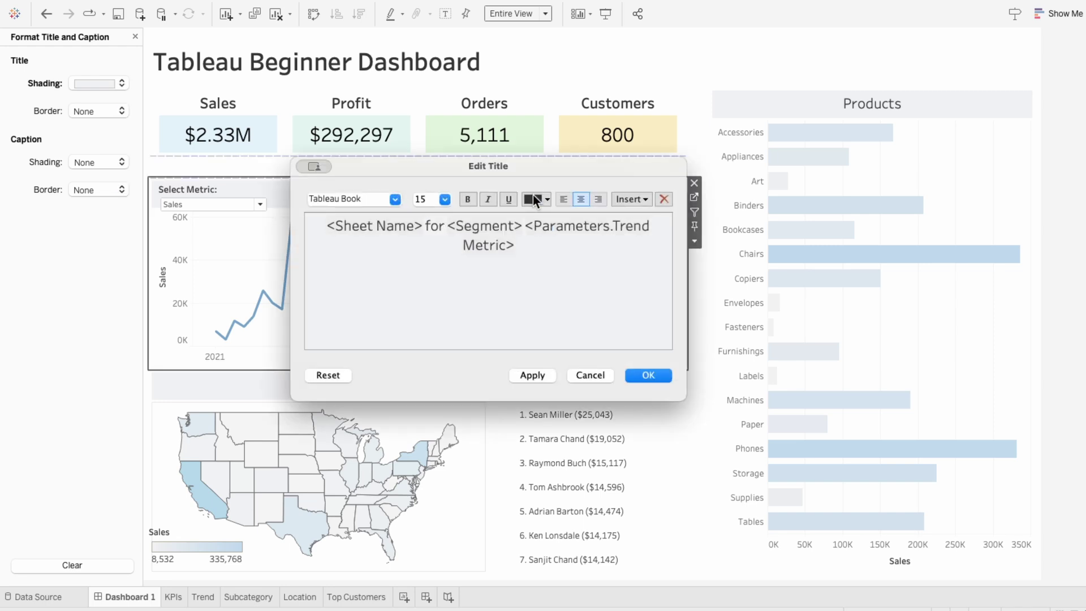
key("Return")
type("S")
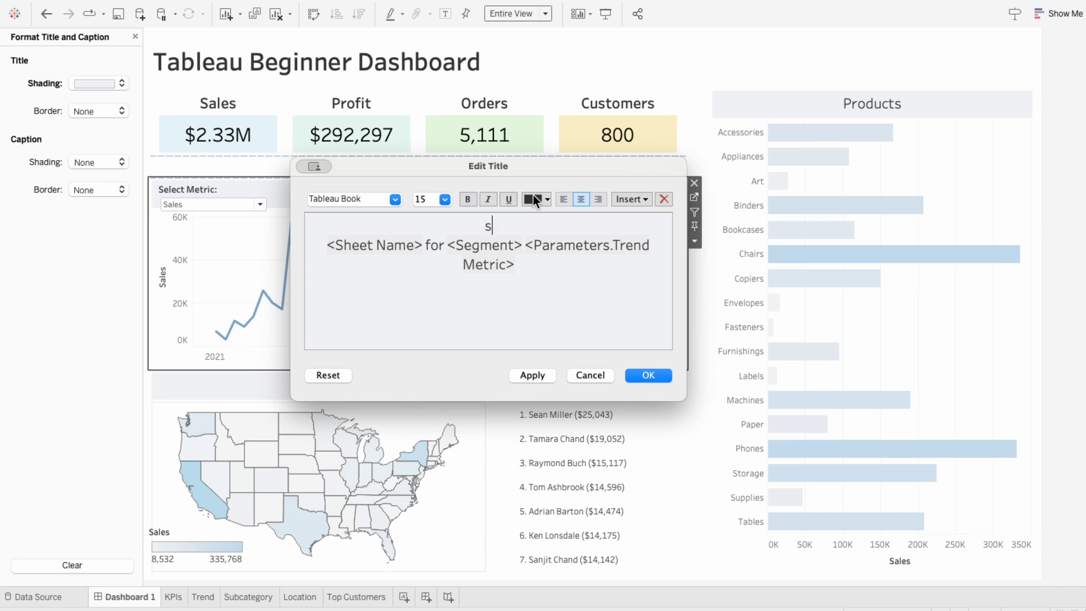
key("shift+Left")
left_click(546, 200)
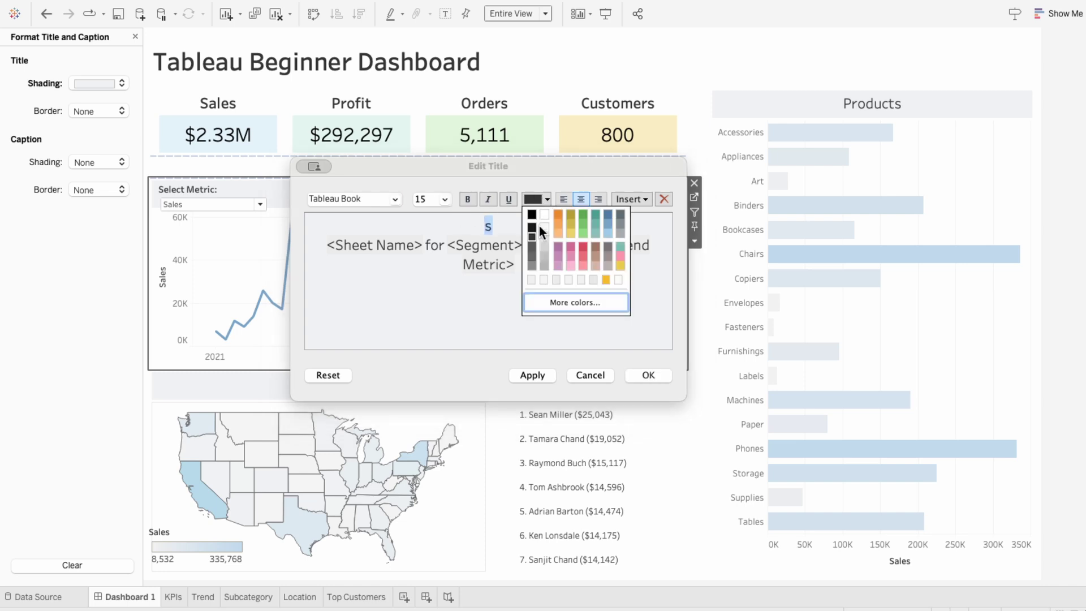
left_click(531, 278)
left_click(419, 196)
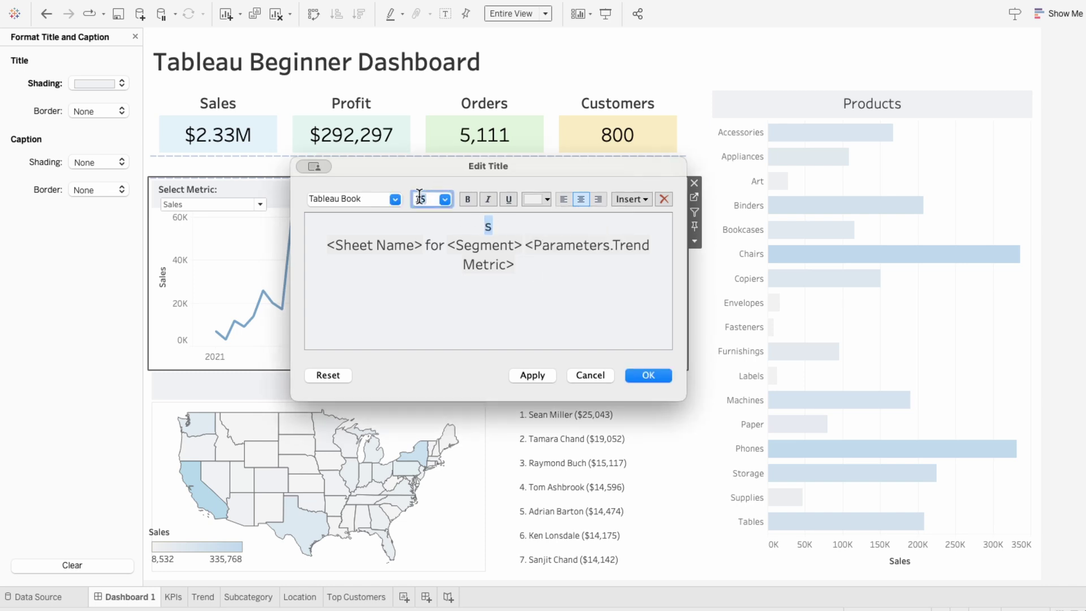
key("Return")
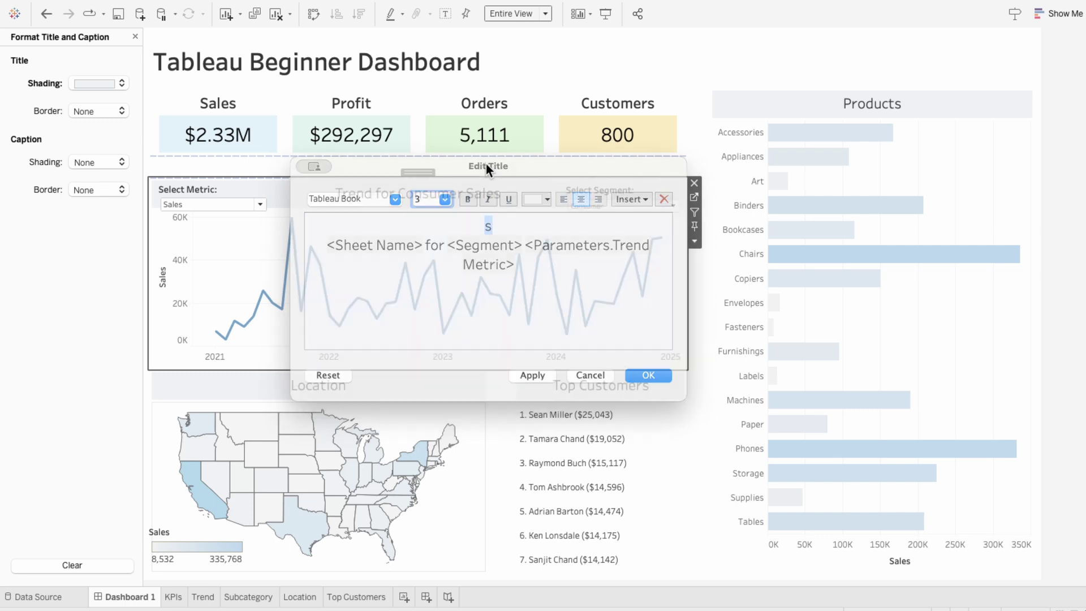
Shorten the floating Select Segment filter's container so it fits within the Trend chart's title band.
left_click(593, 190)
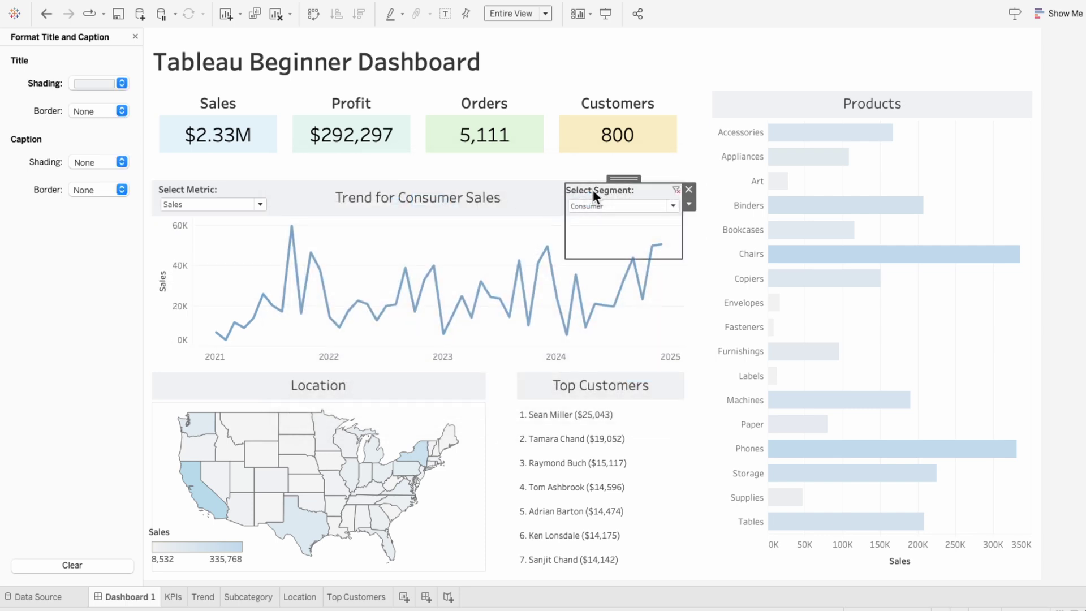
left_click_drag(602, 259, 600, 215)
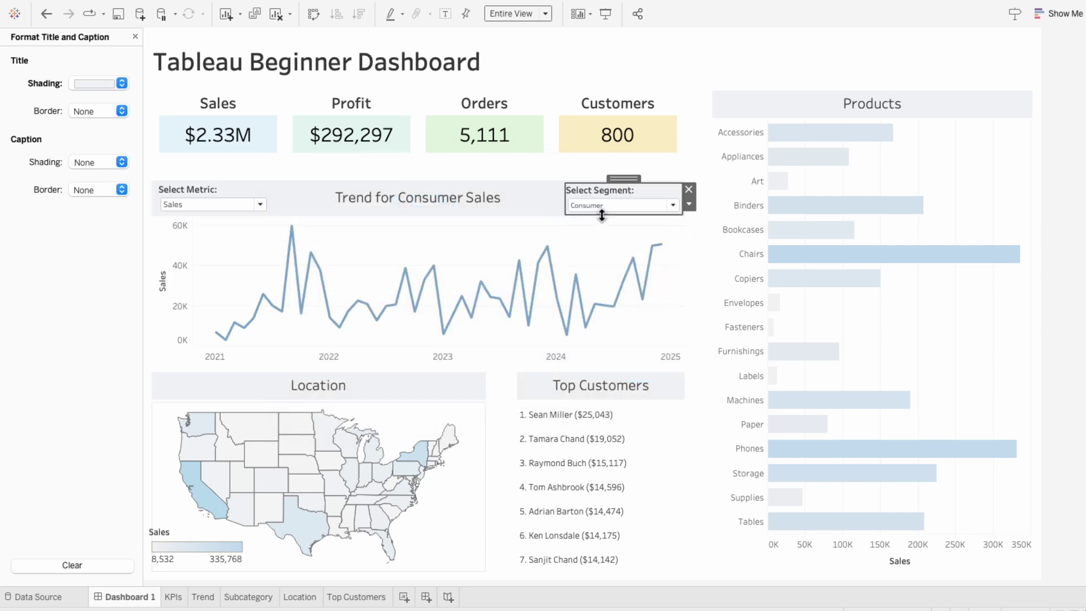
left_click(1064, 294)
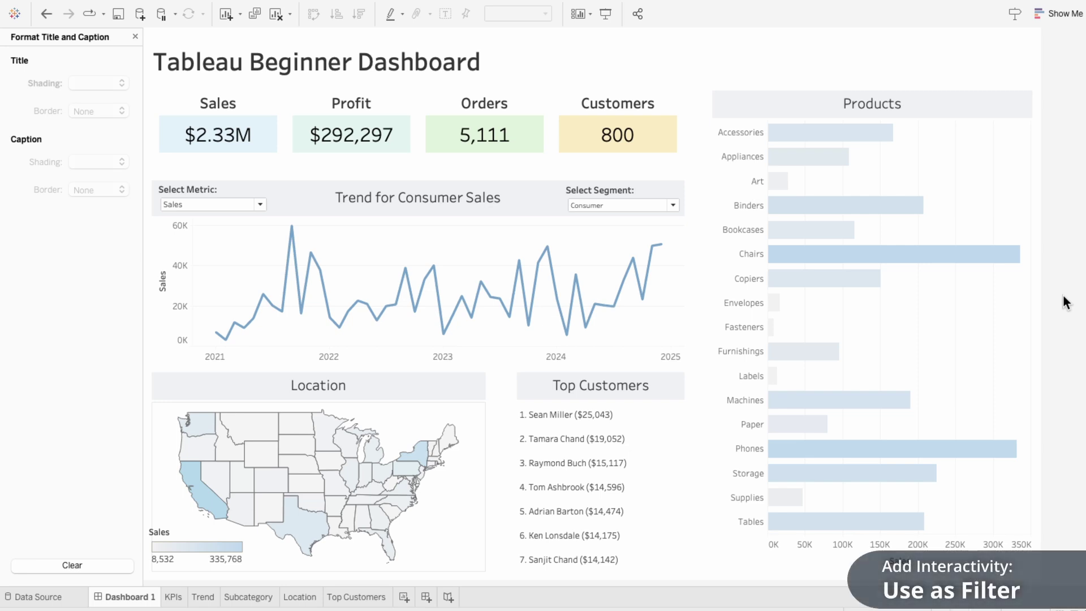
Use the Products chart as a filter and test it by selecting and clearing the Accessories and Chairs bars.
left_click(975, 151)
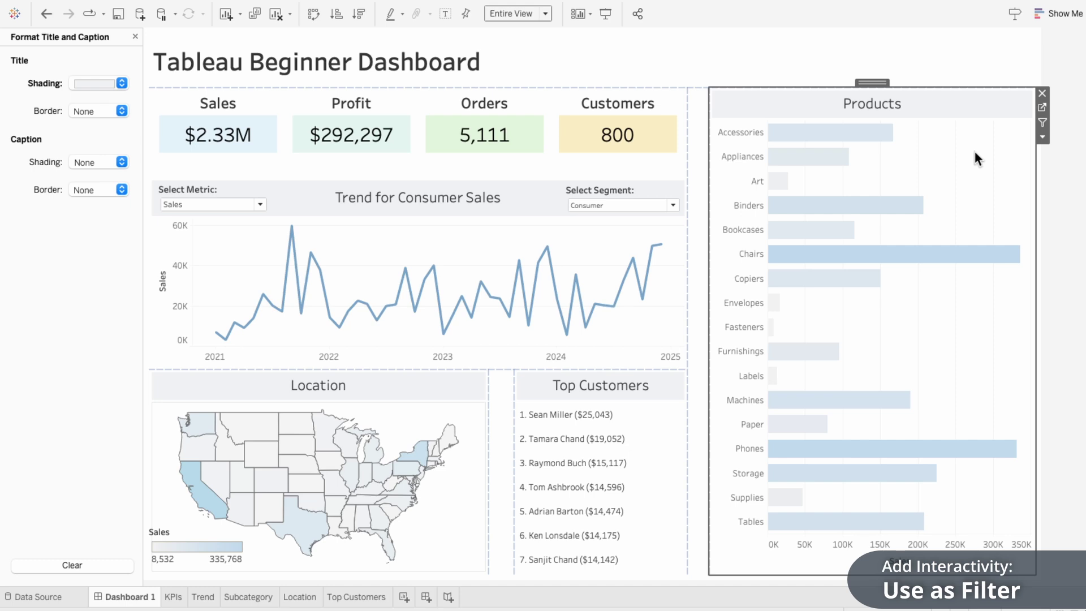
left_click(1042, 123)
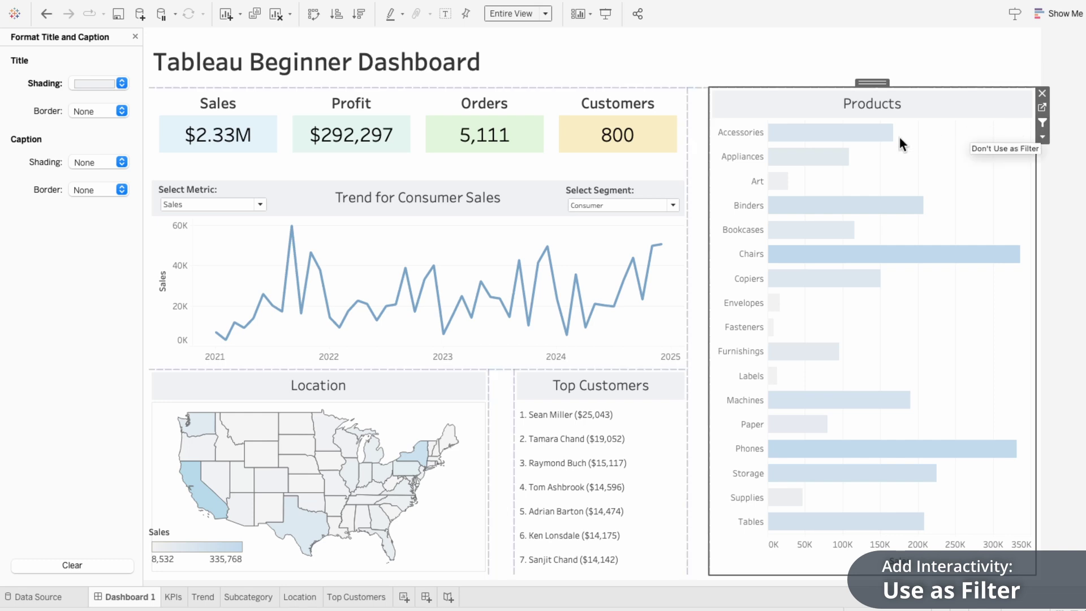
left_click(864, 144)
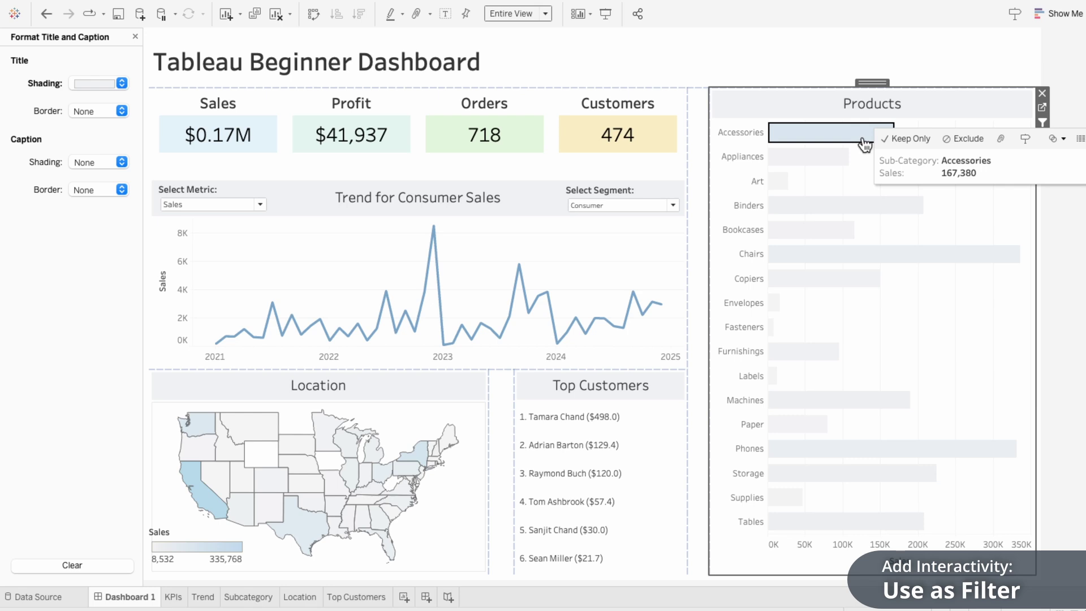
left_click(865, 144)
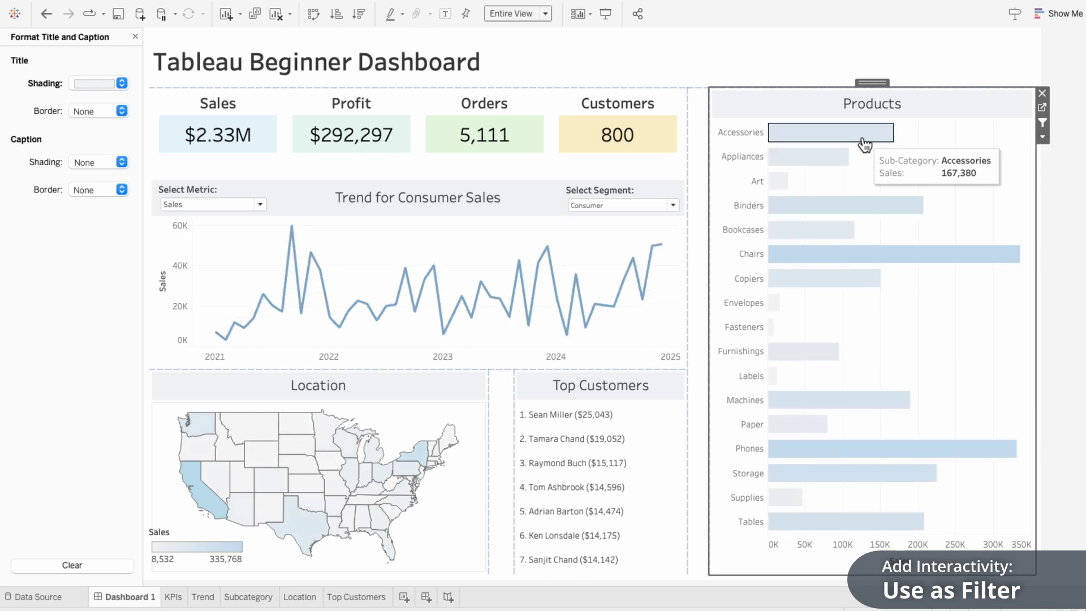
left_click(858, 260)
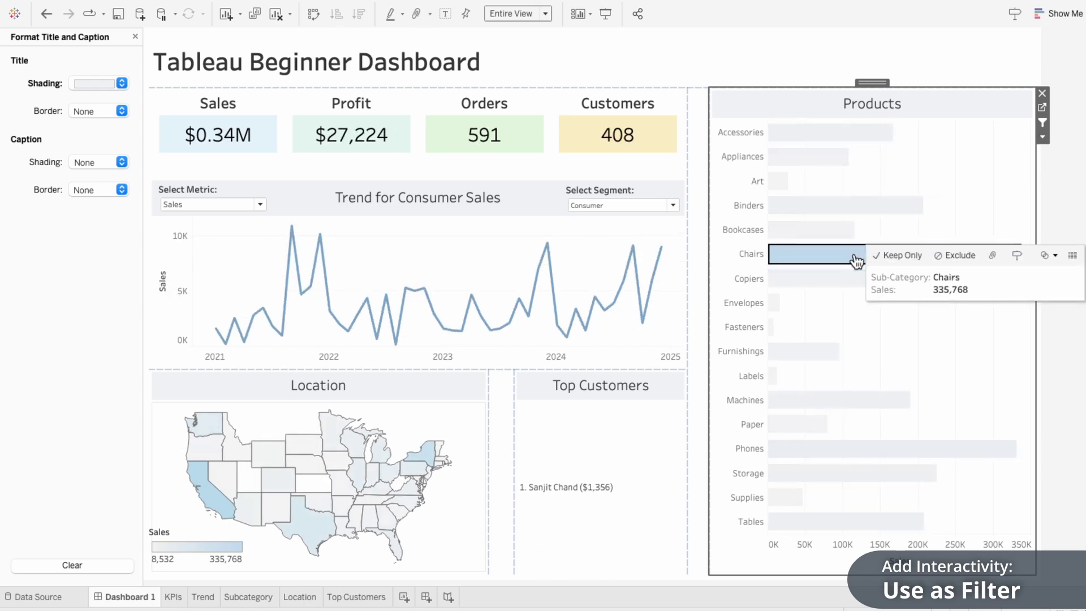
left_click(858, 260)
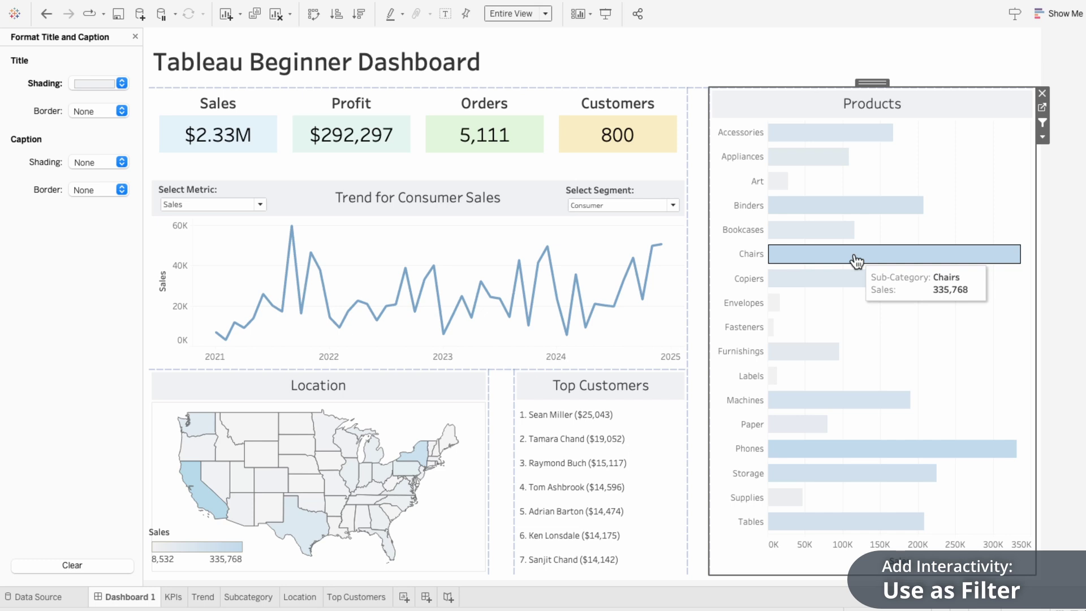
Use the Trend chart as a filter and test it by selecting and clearing the September 2024 point.
left_click(565, 243)
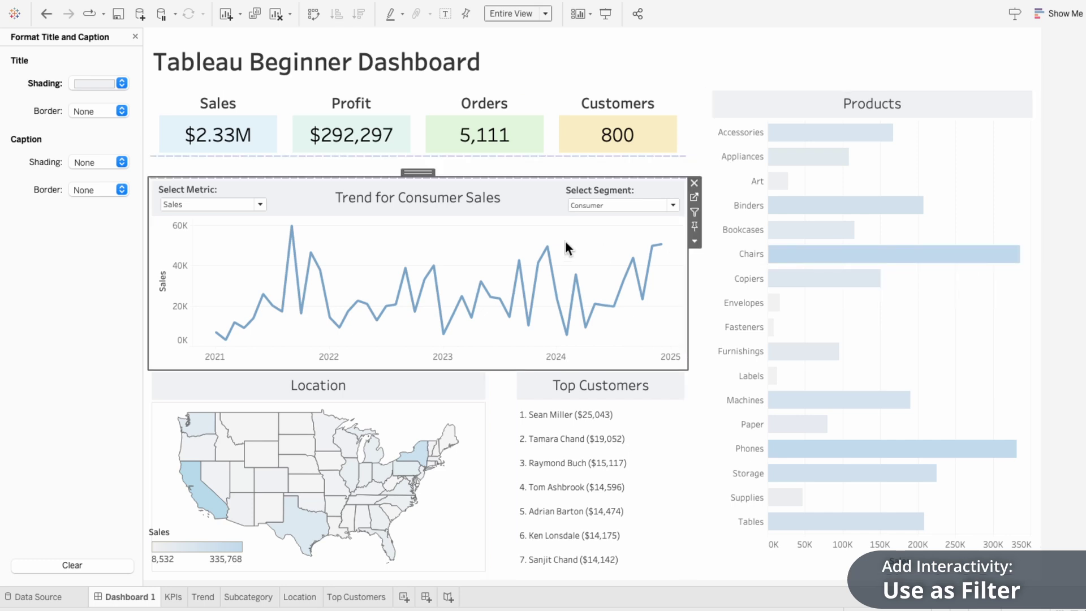
left_click(695, 212)
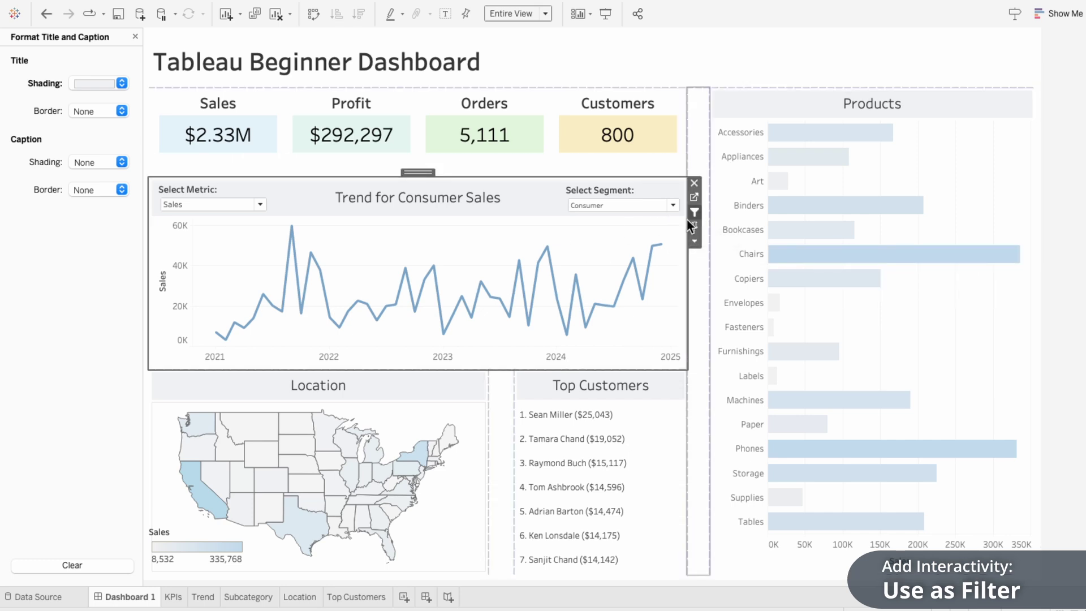
left_click(634, 259)
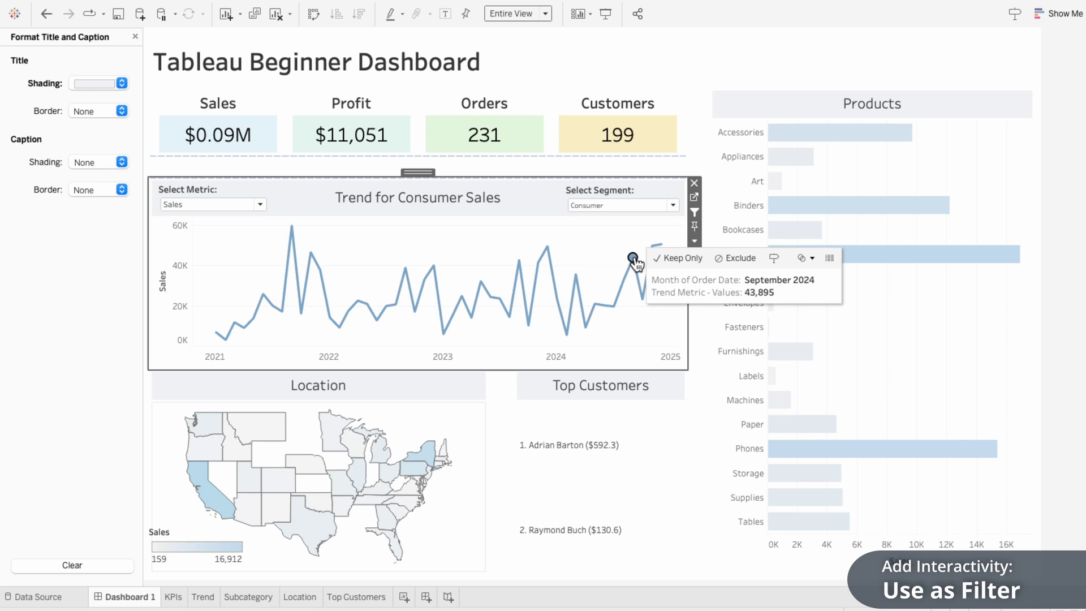
left_click(635, 259)
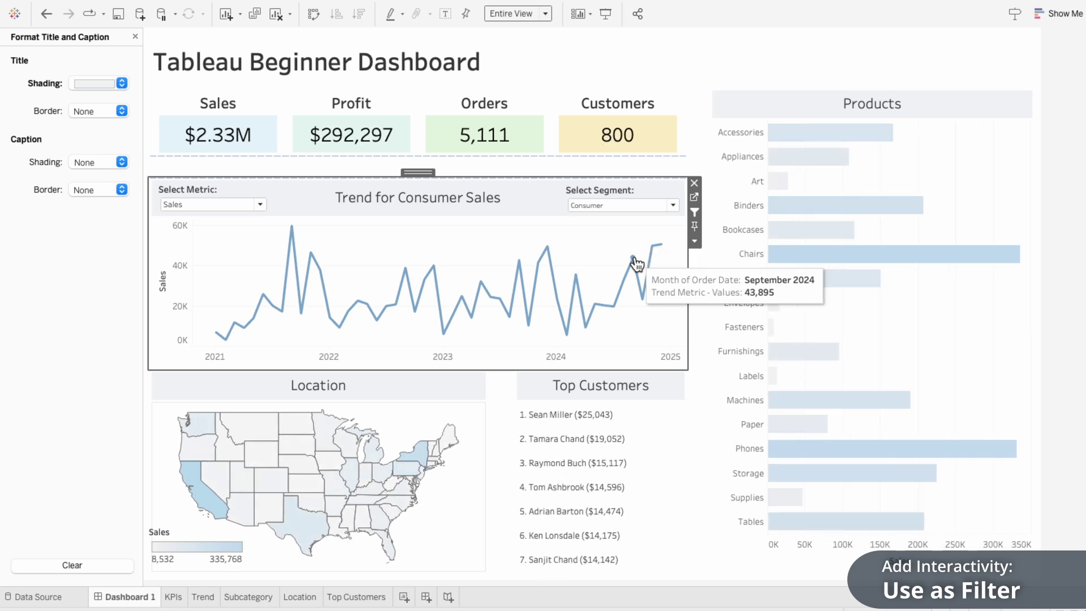
Use the Location map as a filter and test it by selecting and clearing California.
left_click(442, 406)
left_click(498, 406)
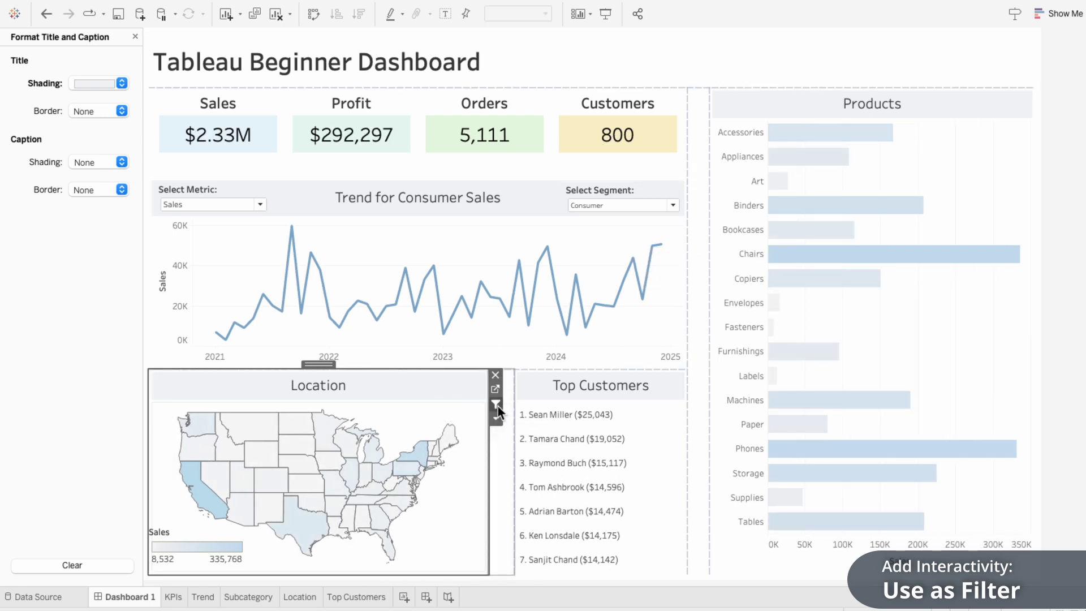
left_click(203, 487)
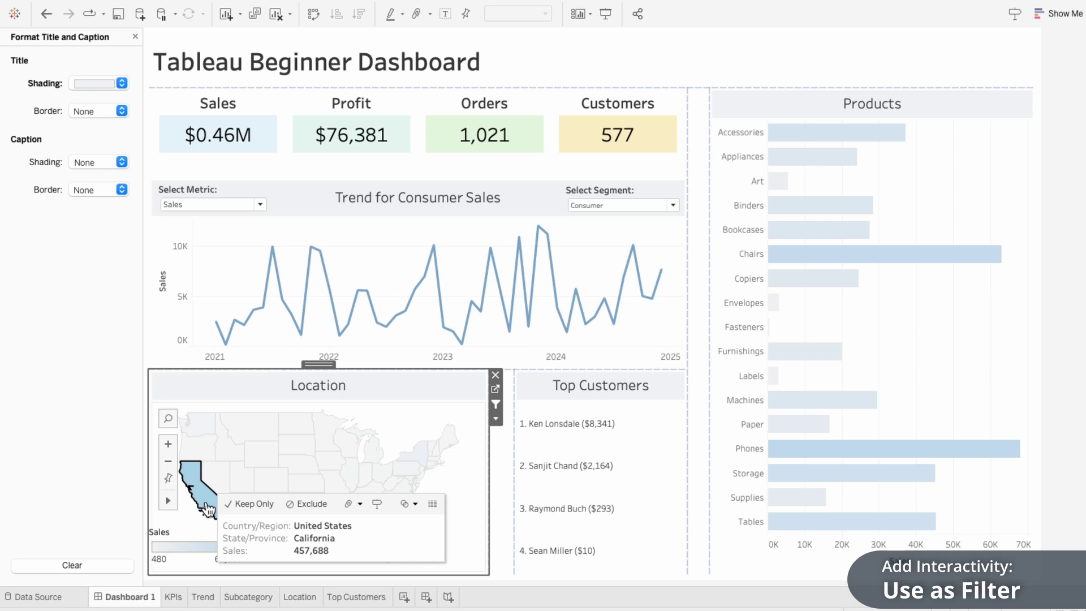
left_click(207, 508)
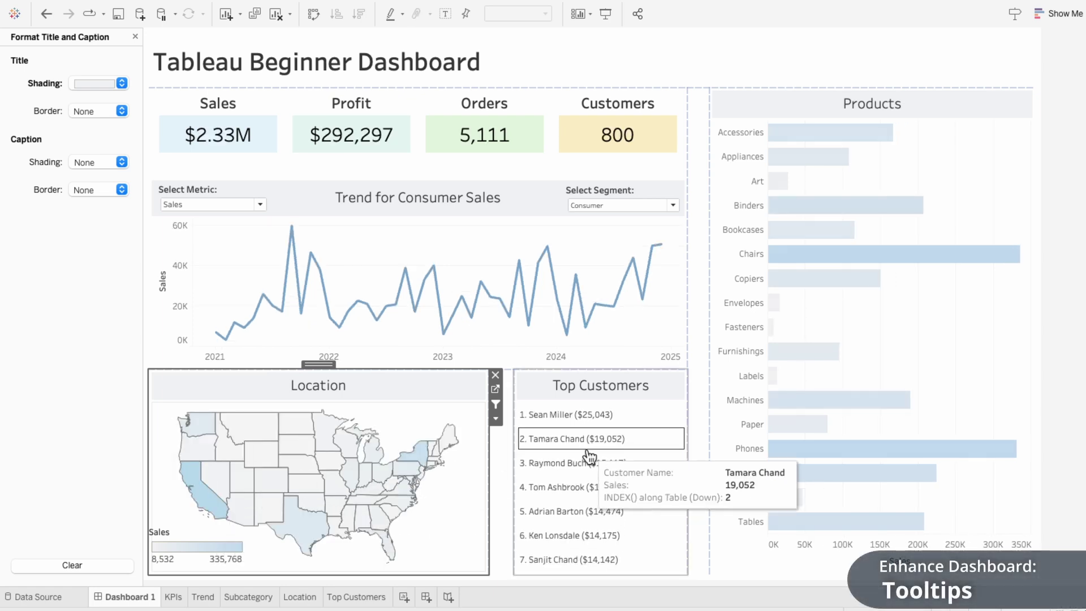
Use the Top Customers list as a filter and test it by selecting and clearing the sixth-ranked customer.
left_click(667, 394)
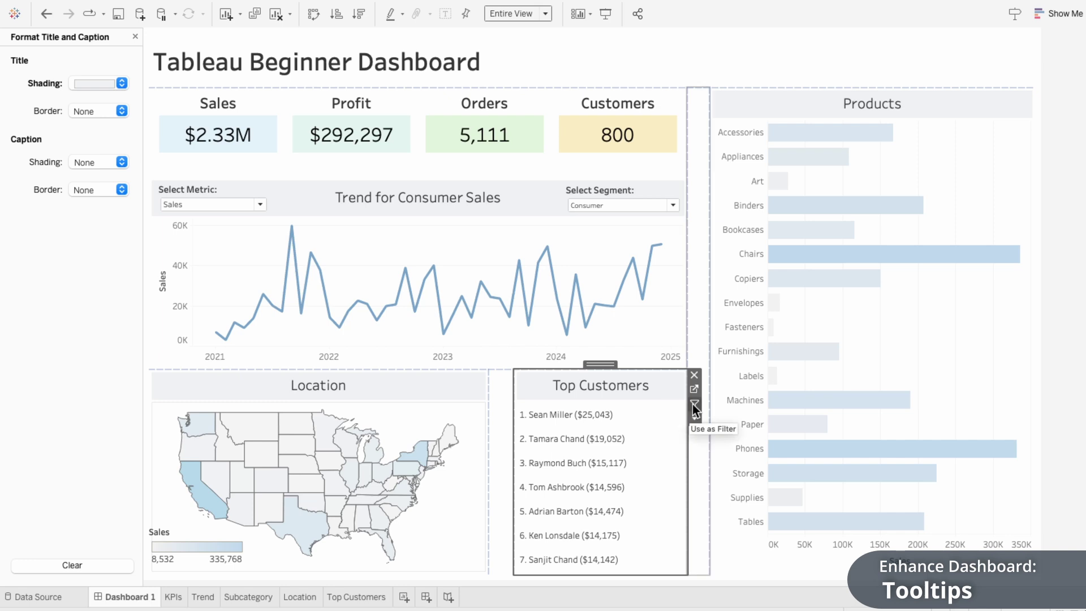
left_click(602, 536)
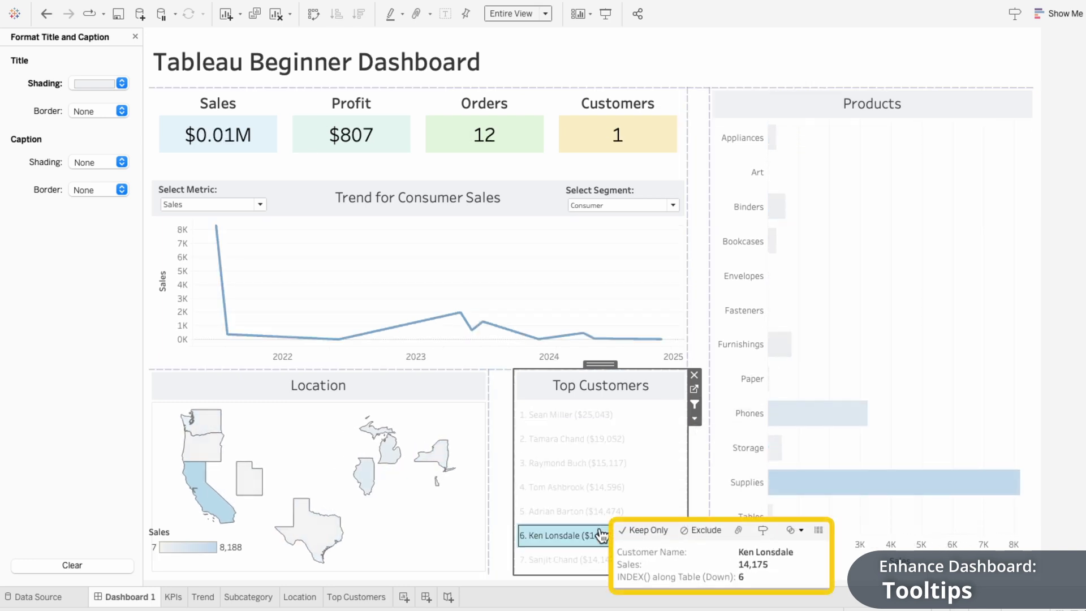
left_click(602, 535)
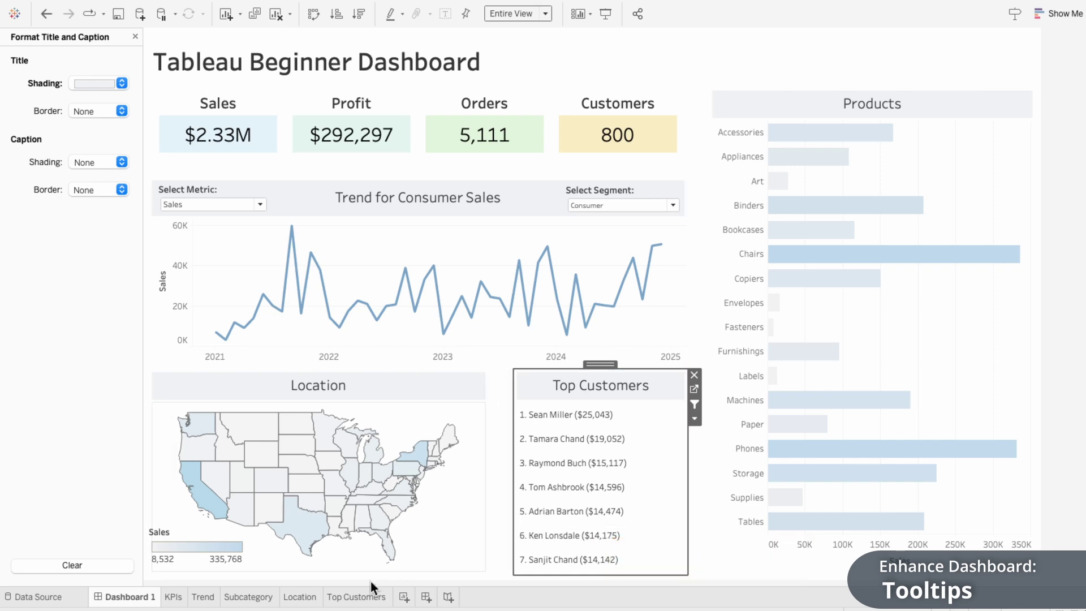
Remove the INDEX() line from the Top Customers sheet's tooltip, keeping Customer Name and Sales, and check the tooltip on Dashboard 1.
left_click(357, 597)
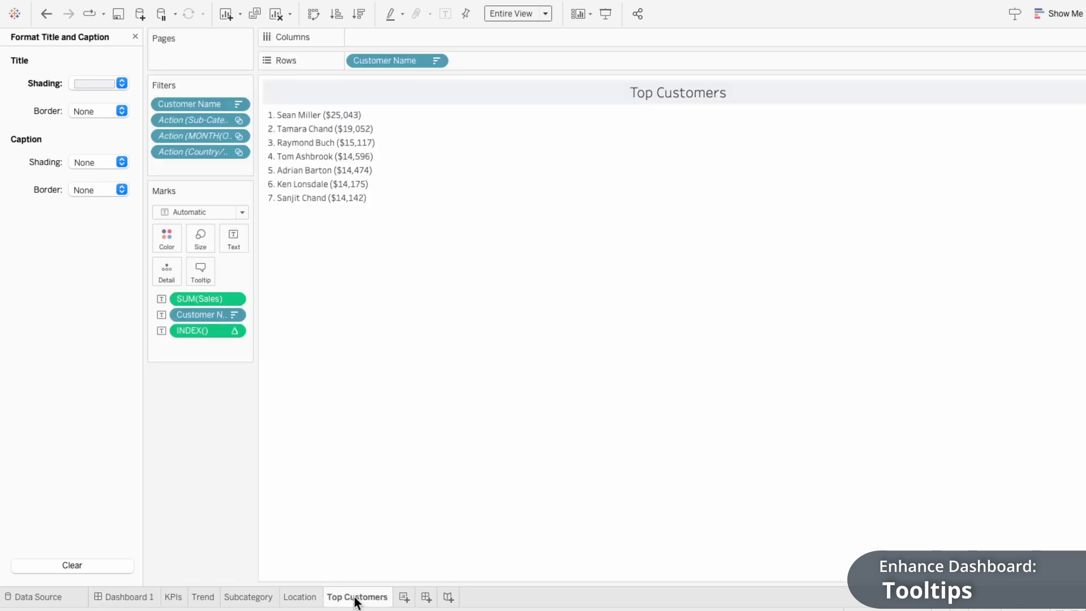
left_click(197, 266)
left_click_drag(556, 245, 294, 249)
key("BackSpace")
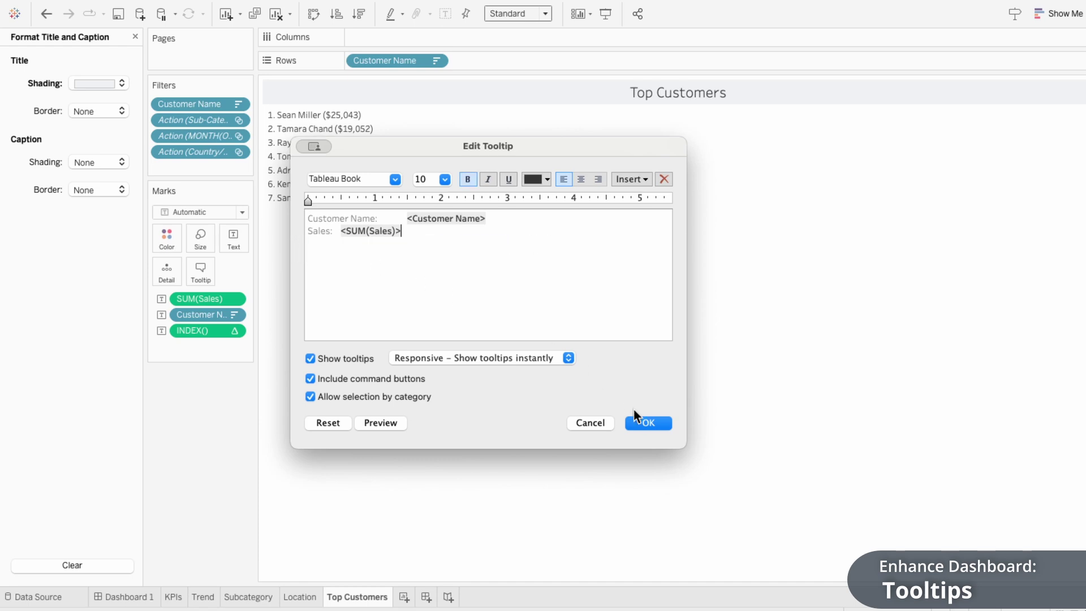
left_click(642, 423)
left_click(129, 596)
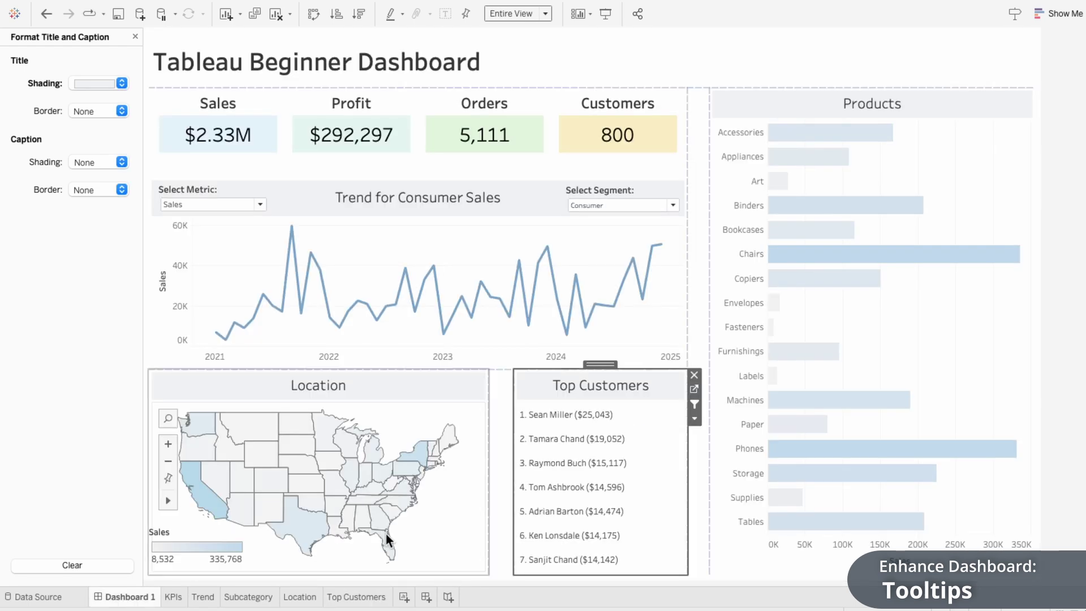
mouse_move(601, 501)
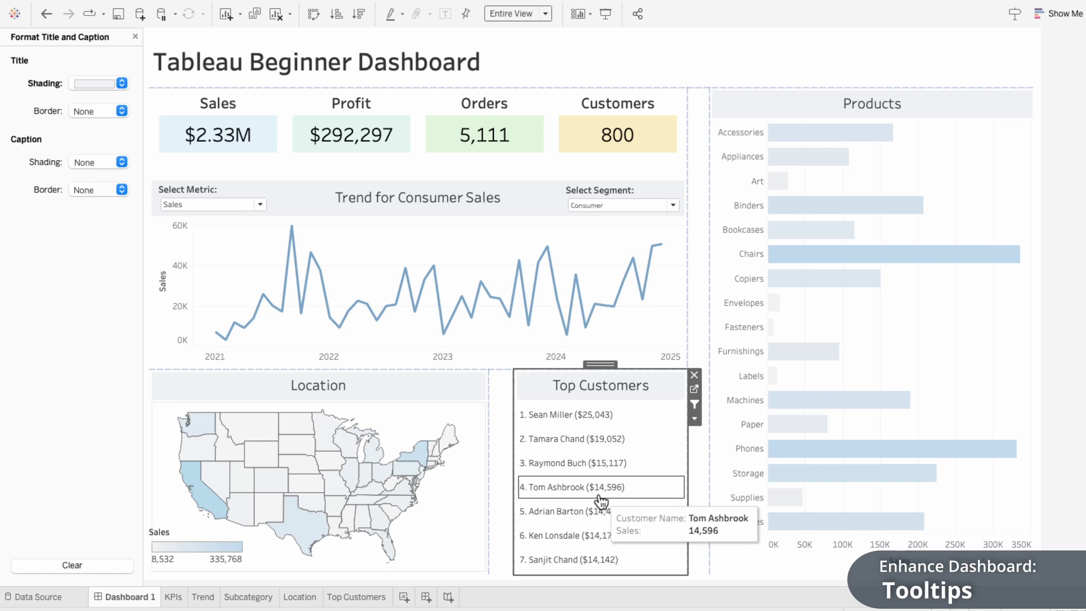
Replace the "Trend Metric - Values" label in the Trend sheet's tooltip with the Trend Metric parameter and preview the tooltip.
mouse_move(503, 314)
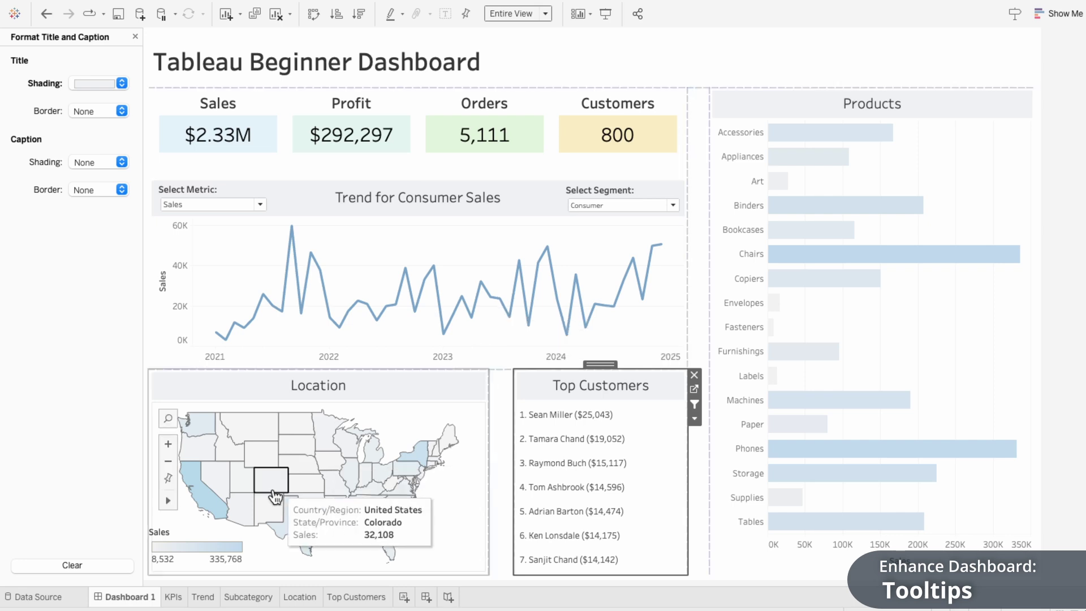
left_click(213, 596)
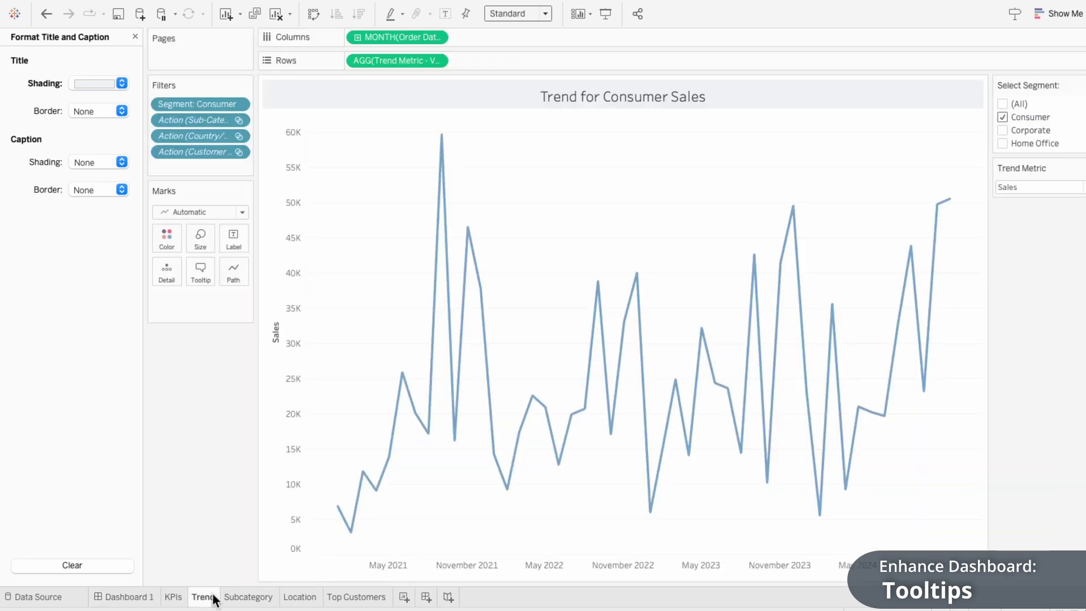
left_click(199, 270)
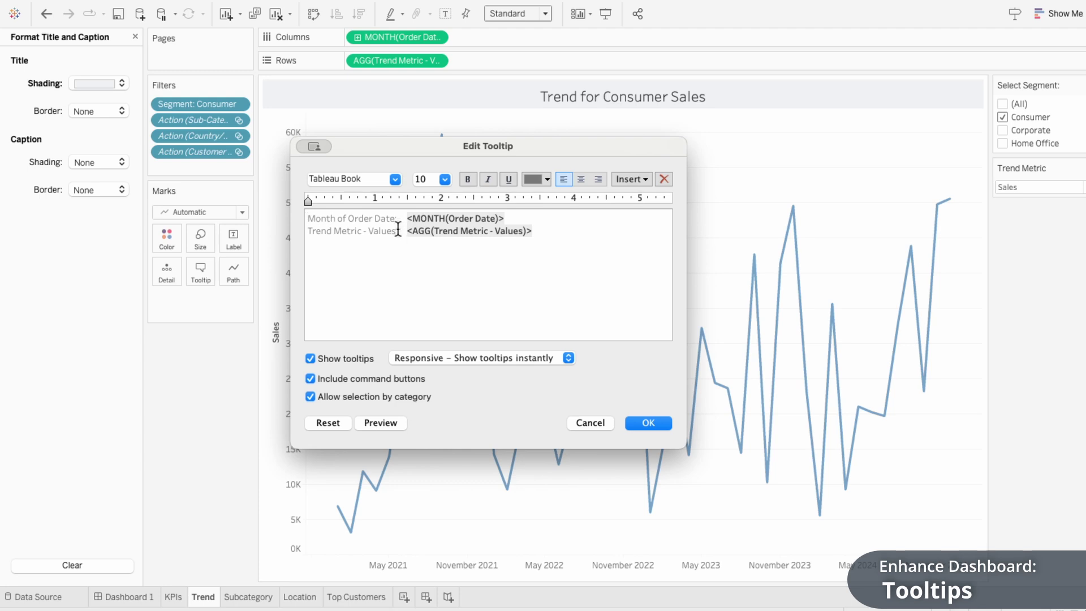
left_click_drag(400, 231, 308, 230)
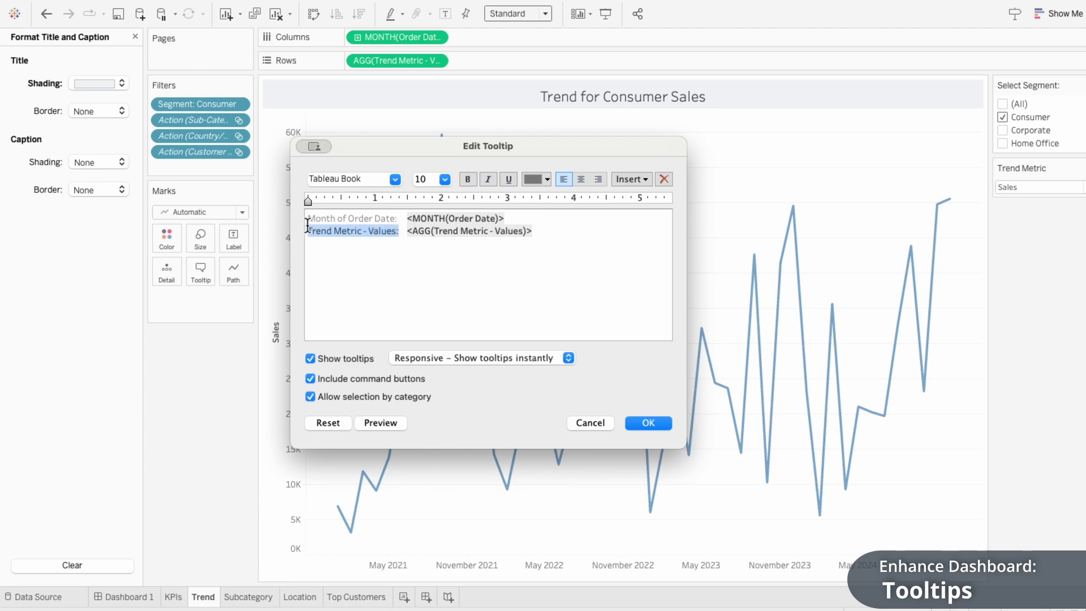
left_click(630, 180)
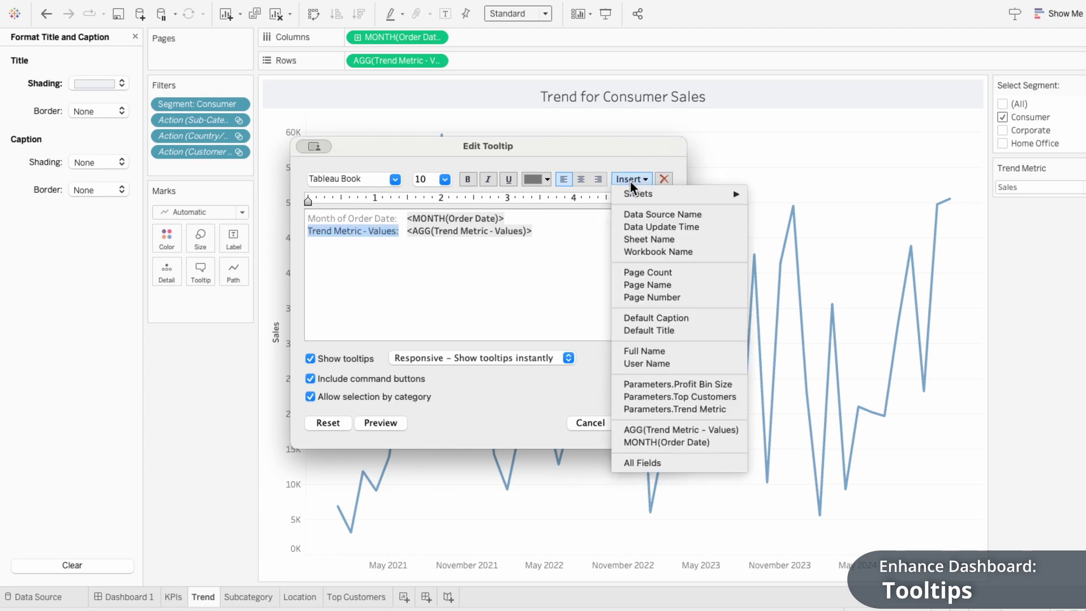
left_click(646, 405)
mouse_move(399, 425)
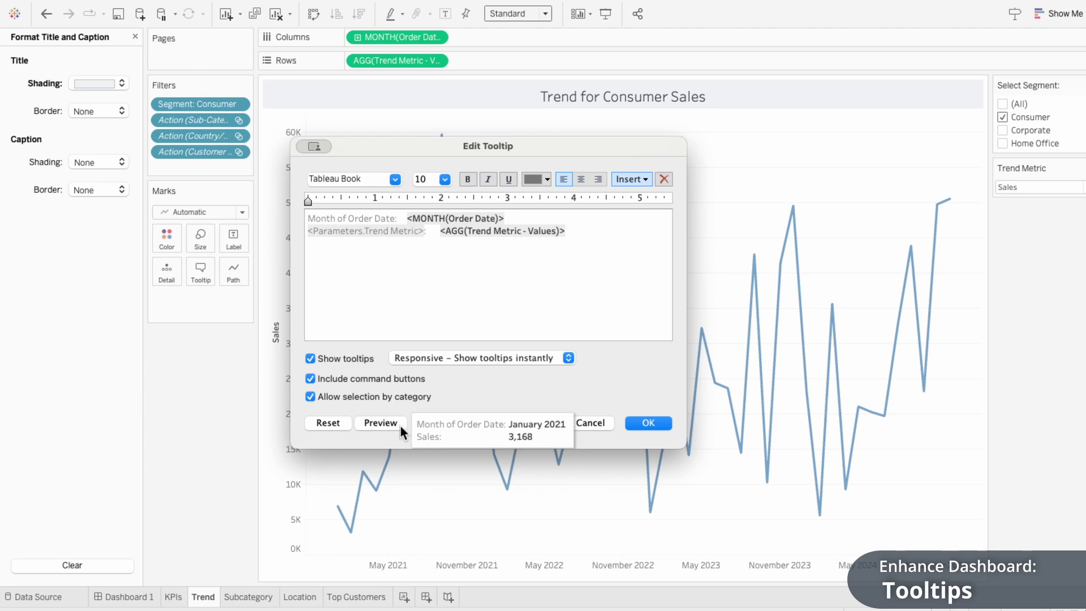
left_click(647, 424)
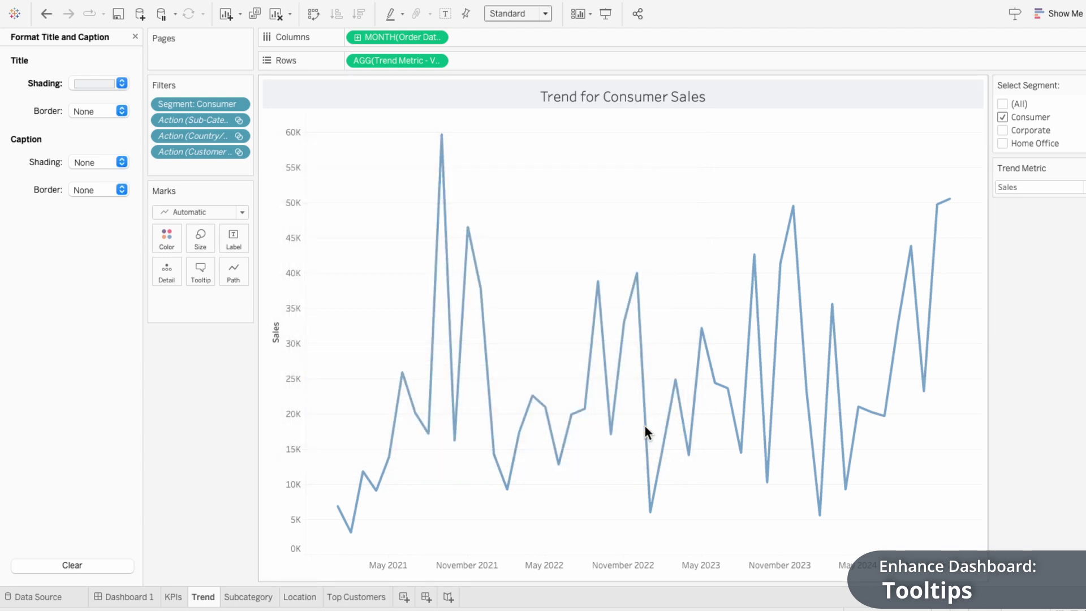
Set the metric selector on Dashboard 1 to Profit and check the tooltip of a point on the Trend line.
left_click(126, 597)
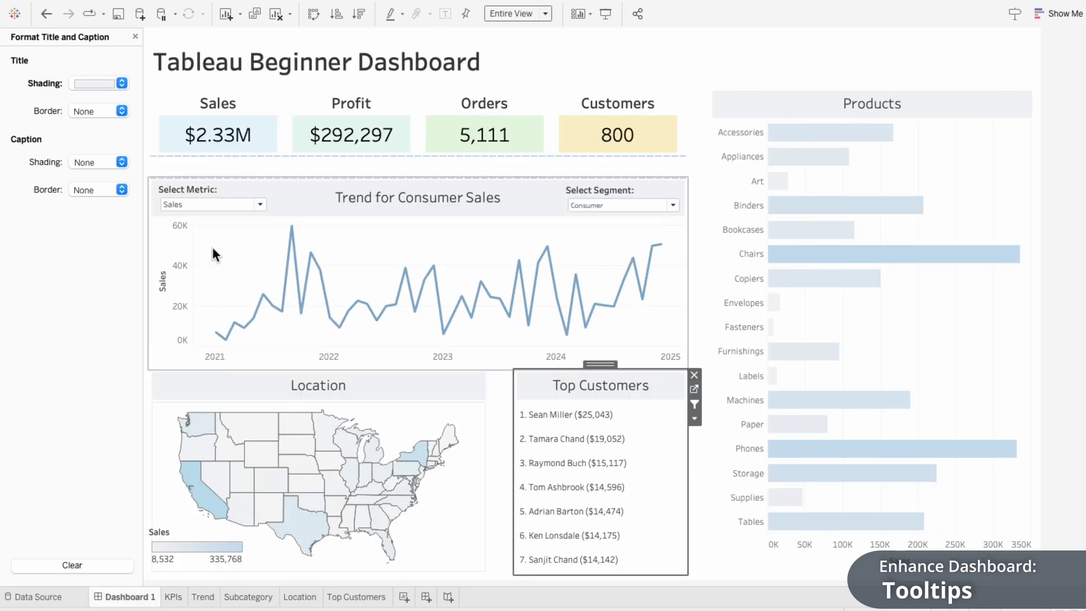
left_click(207, 204)
left_click(203, 227)
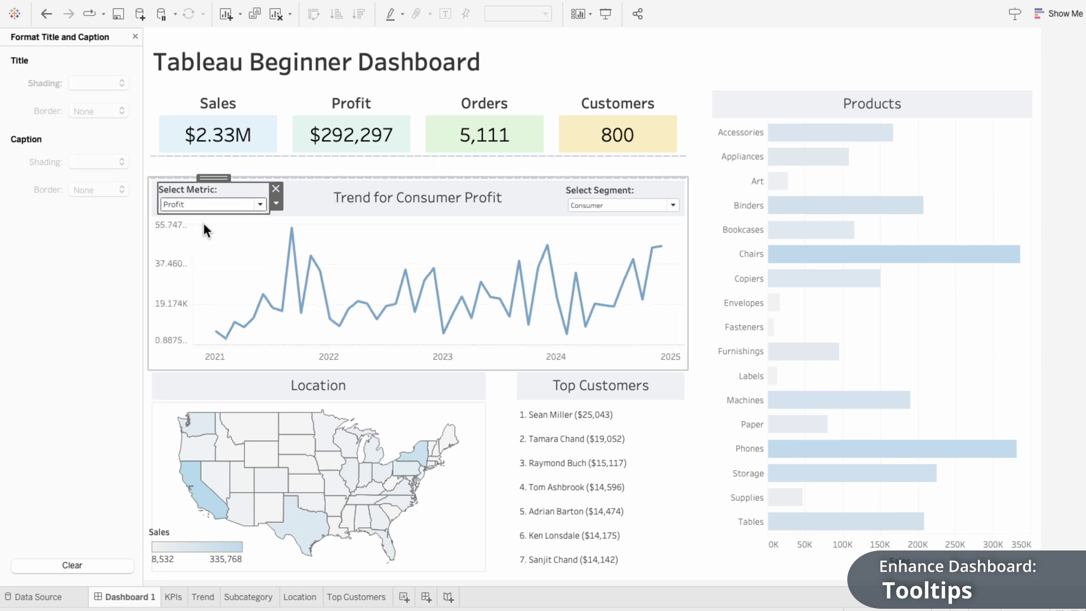
mouse_move(422, 304)
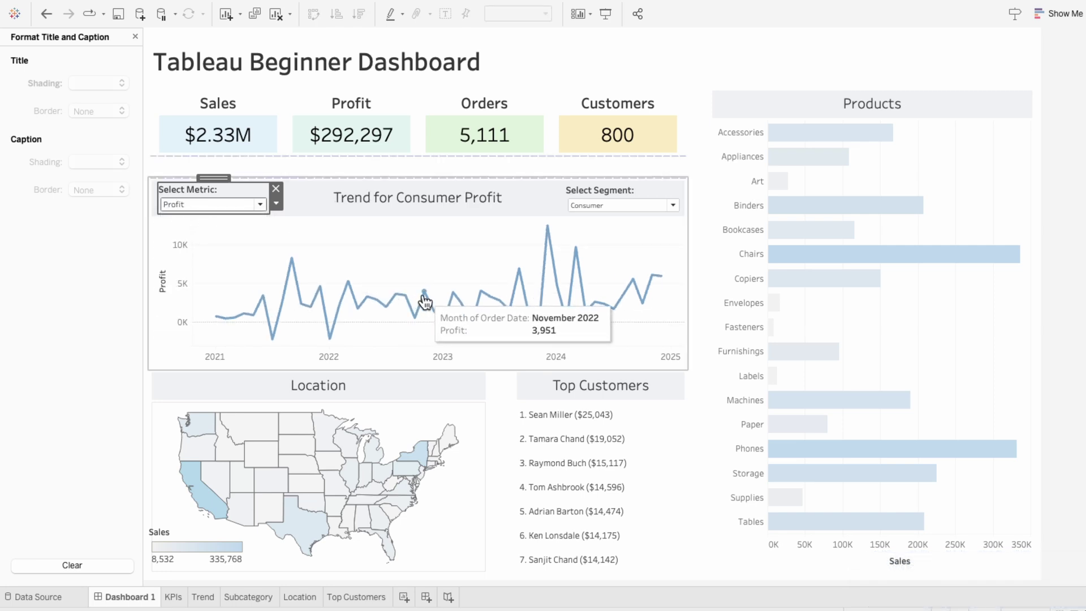